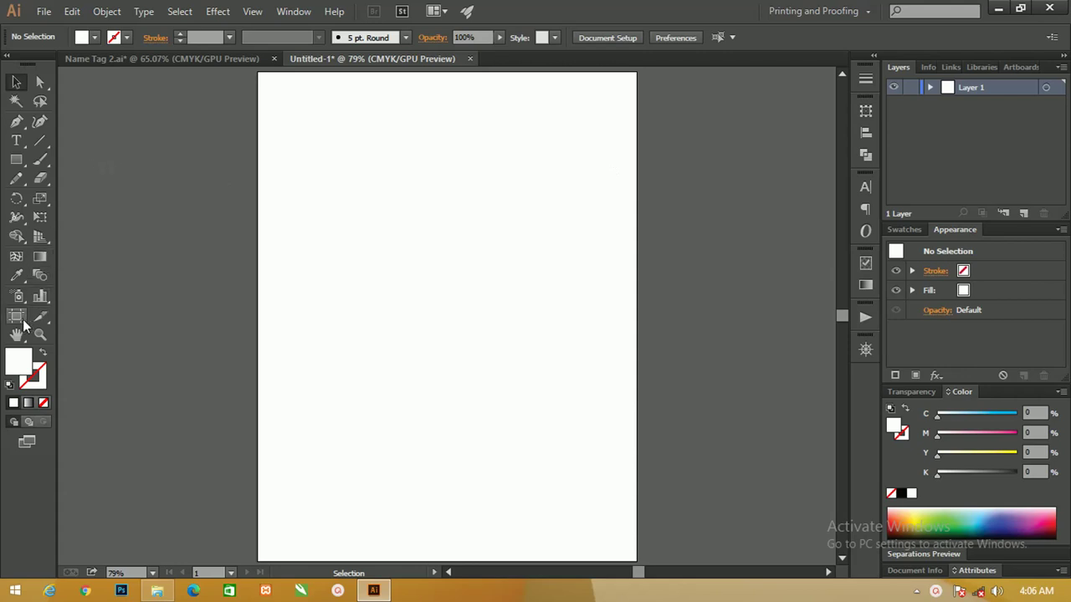
- Set the document units to Millimeters in Document Setup so the artboard reads 215.9 × 279.4 mm
click(17, 318)
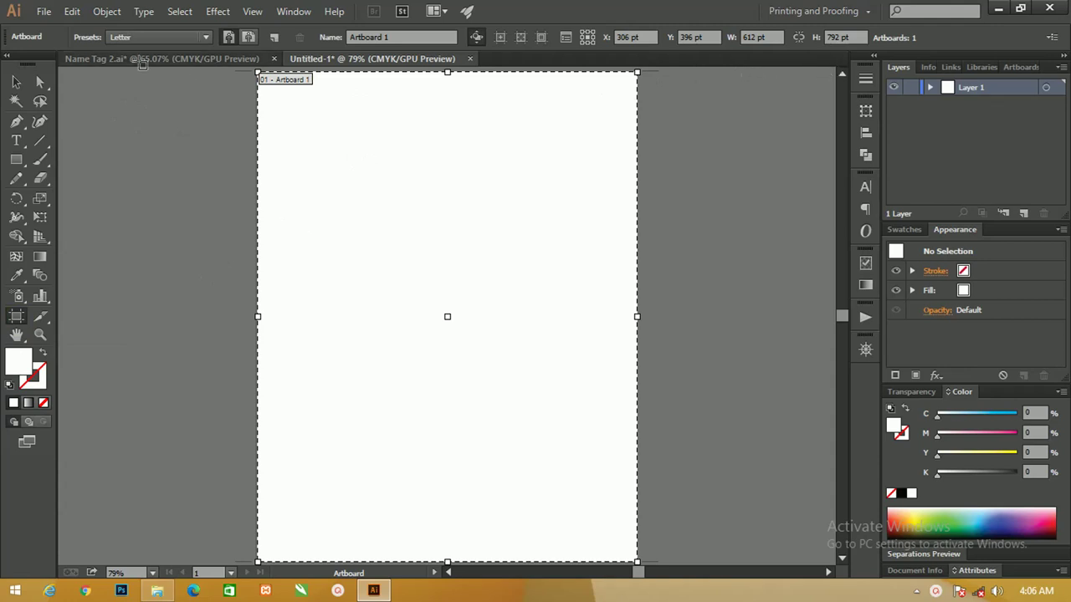
click(44, 11)
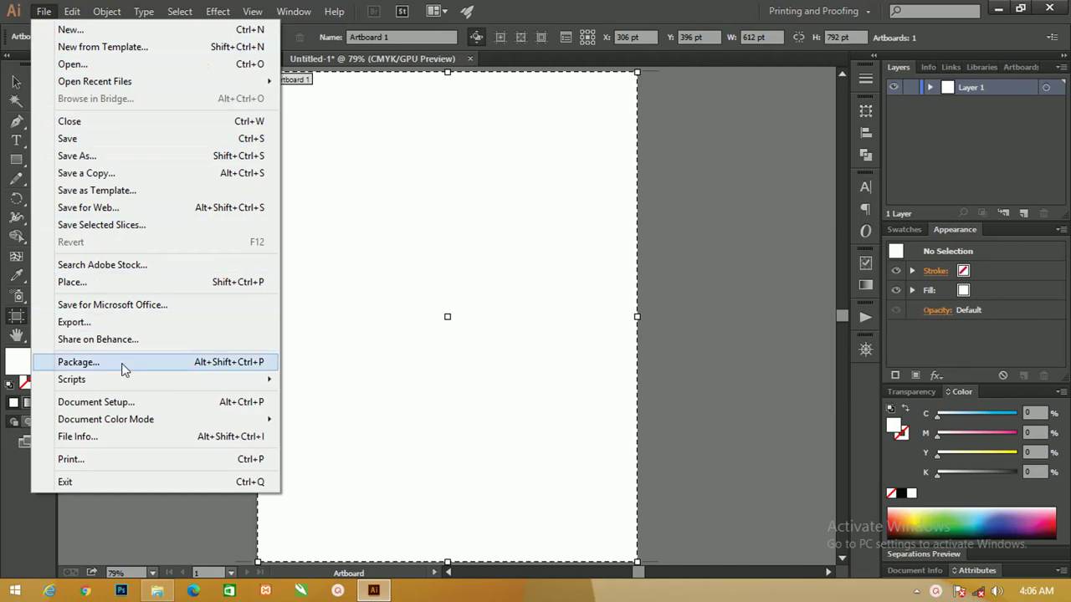
click(136, 403)
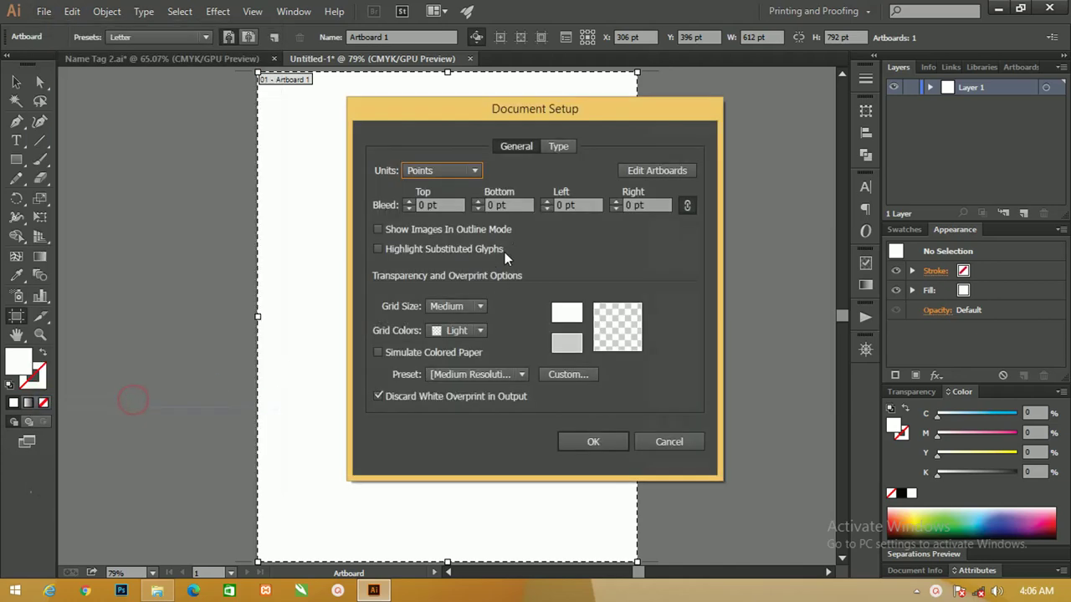
drag(490, 131, 396, 131)
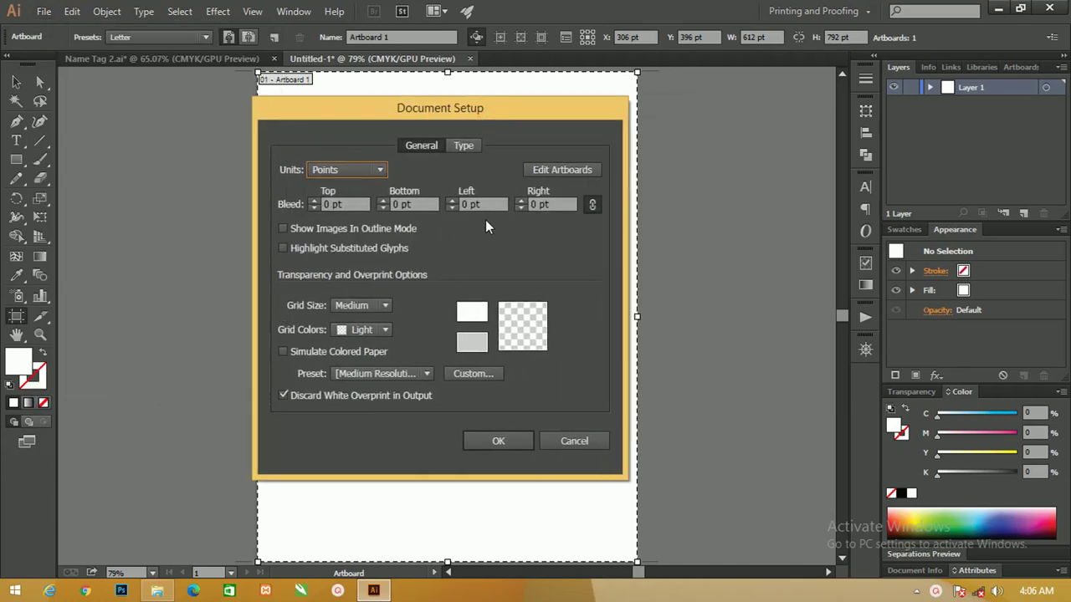
click(350, 171)
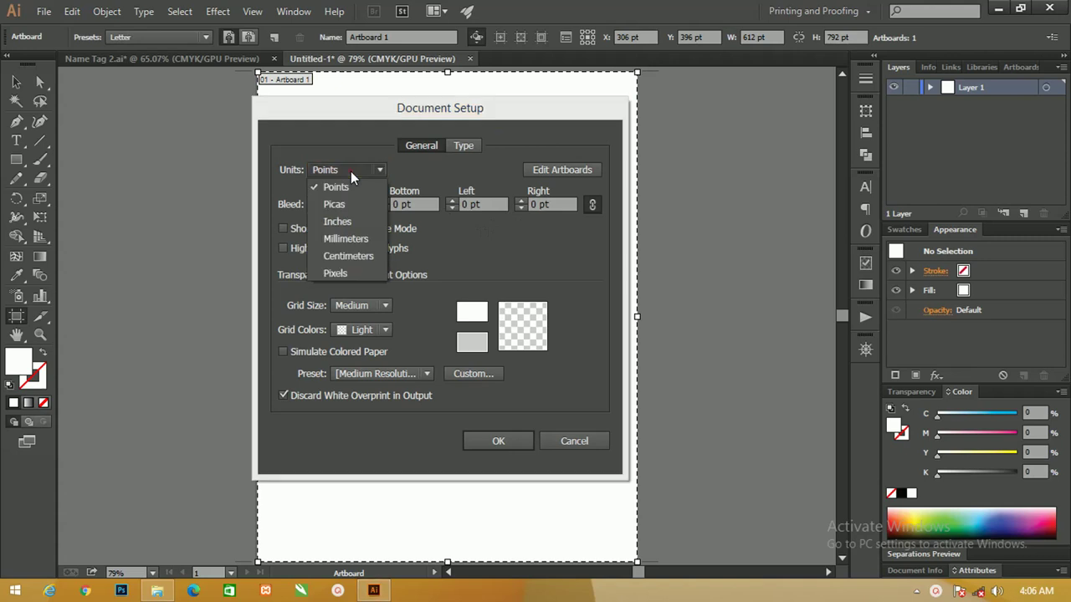
click(347, 239)
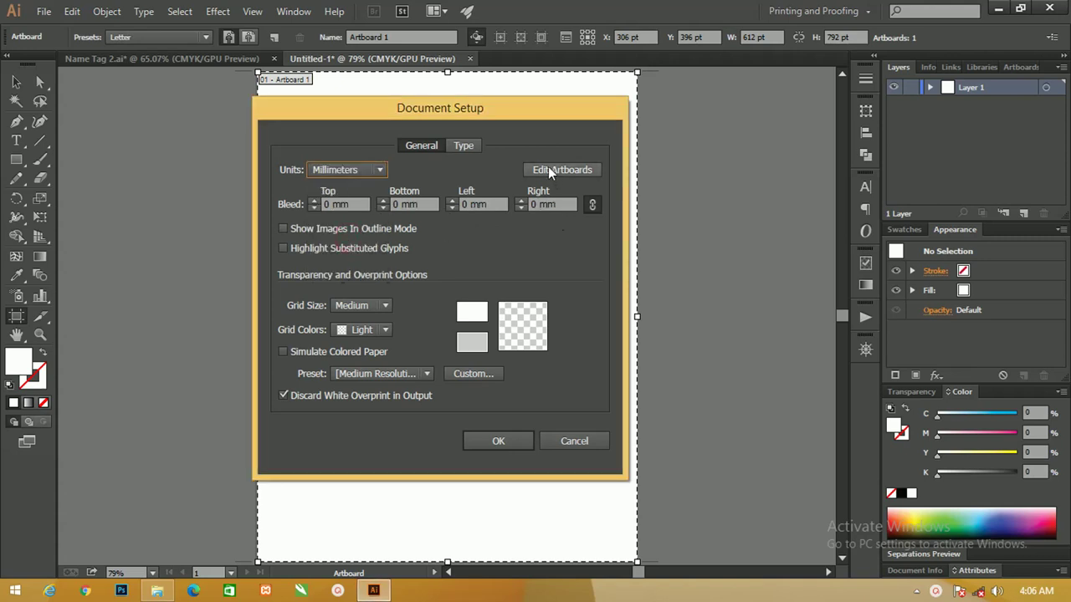
click(509, 442)
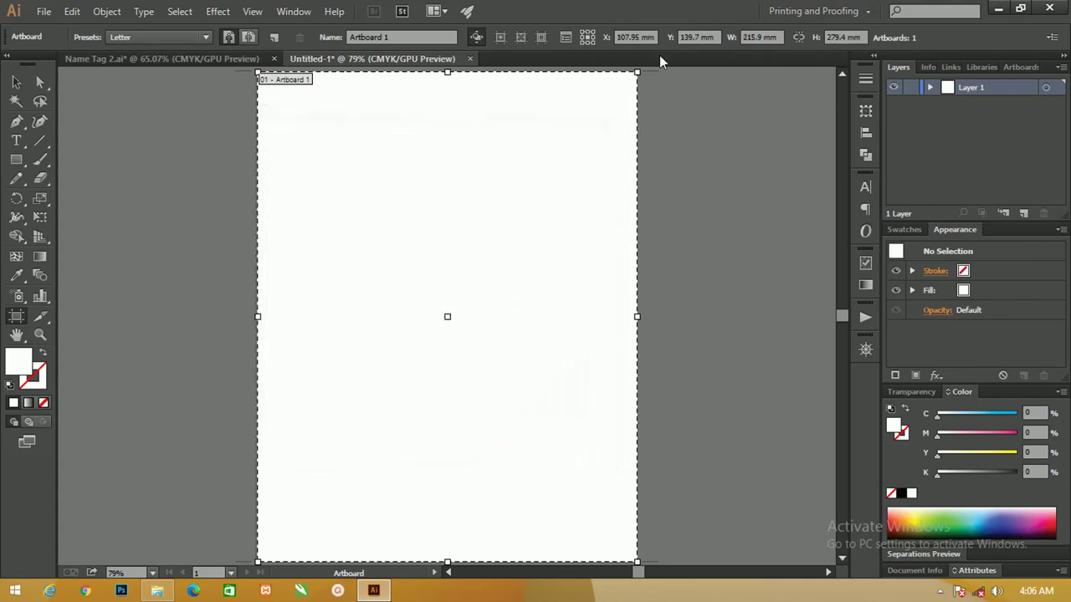
- Resize the artboard to 55 mm wide by 85 mm tall and fit it in the window
click(15, 317)
click(751, 37)
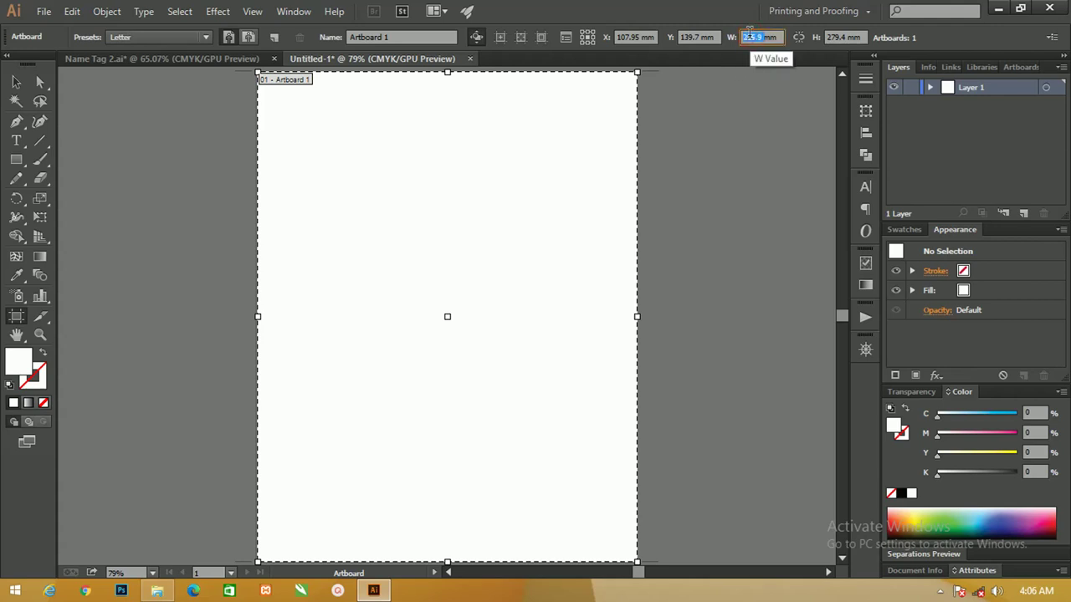
text(55mm)
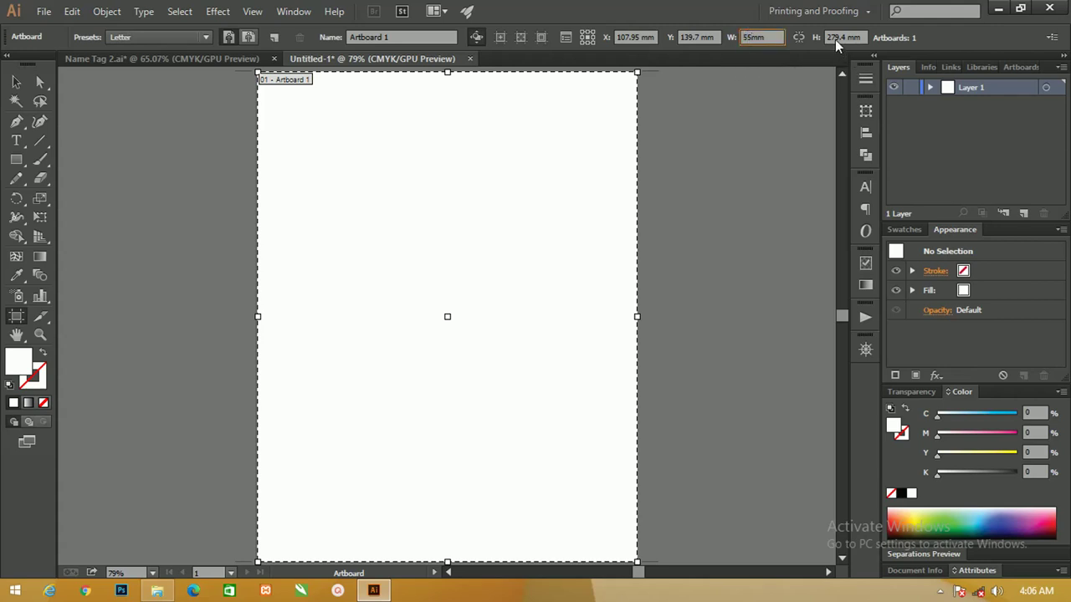
click(835, 39)
key(BackSpace)
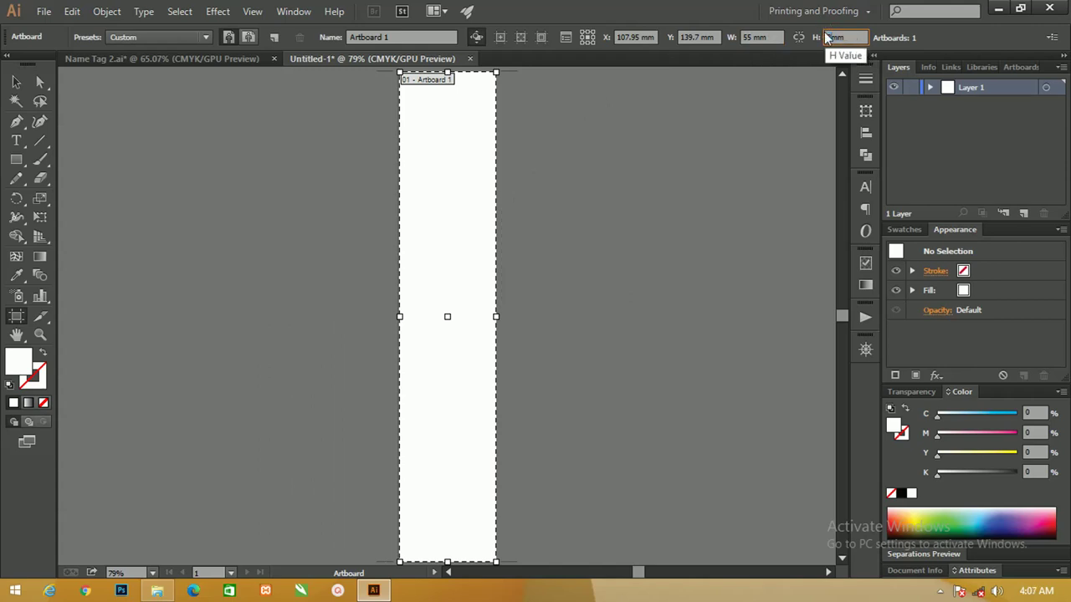
text(85)
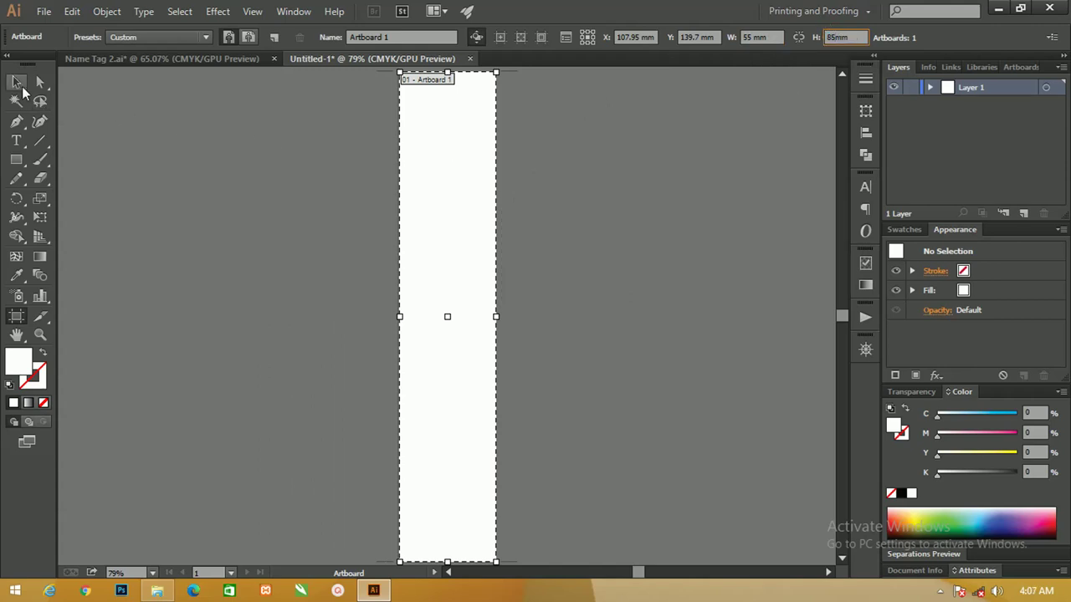
click(15, 82)
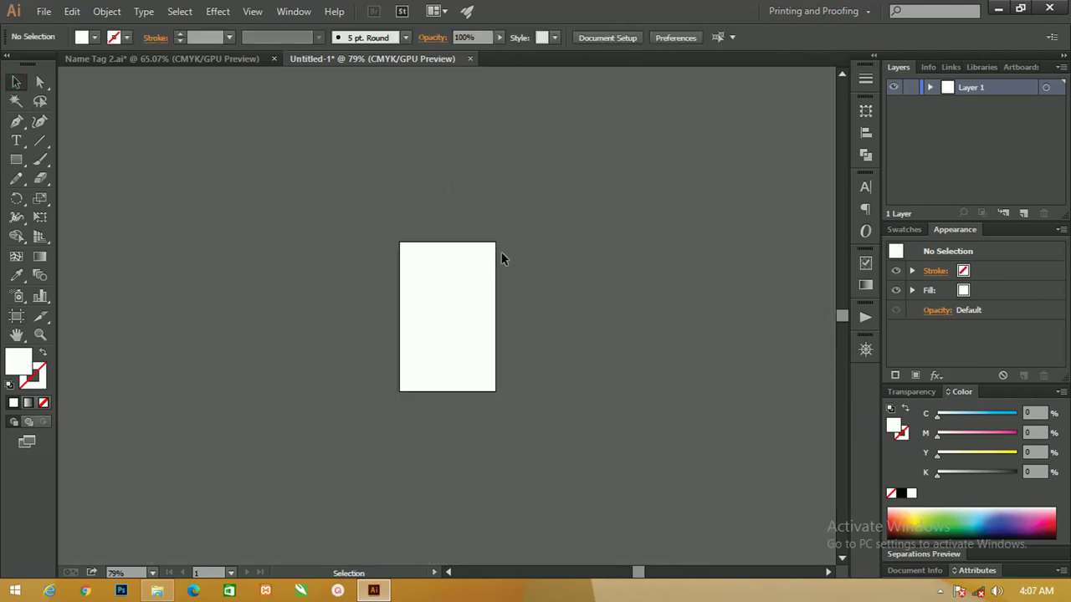
key(ctrl+0)
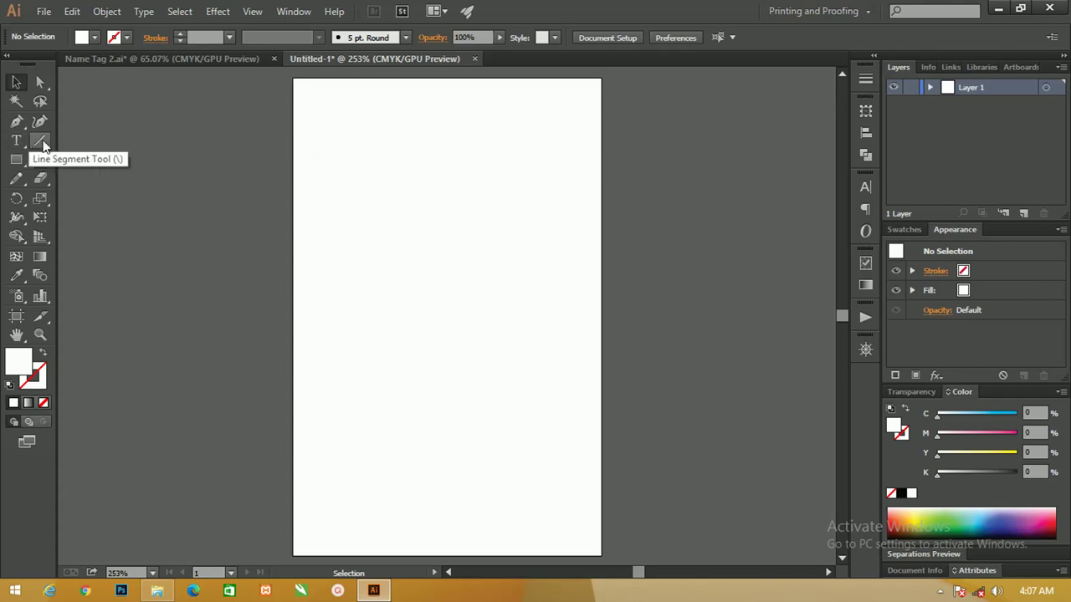
- Draw a rectangle covering the artboard and a diagonal line from past top-right to past bottom-left
click(16, 159)
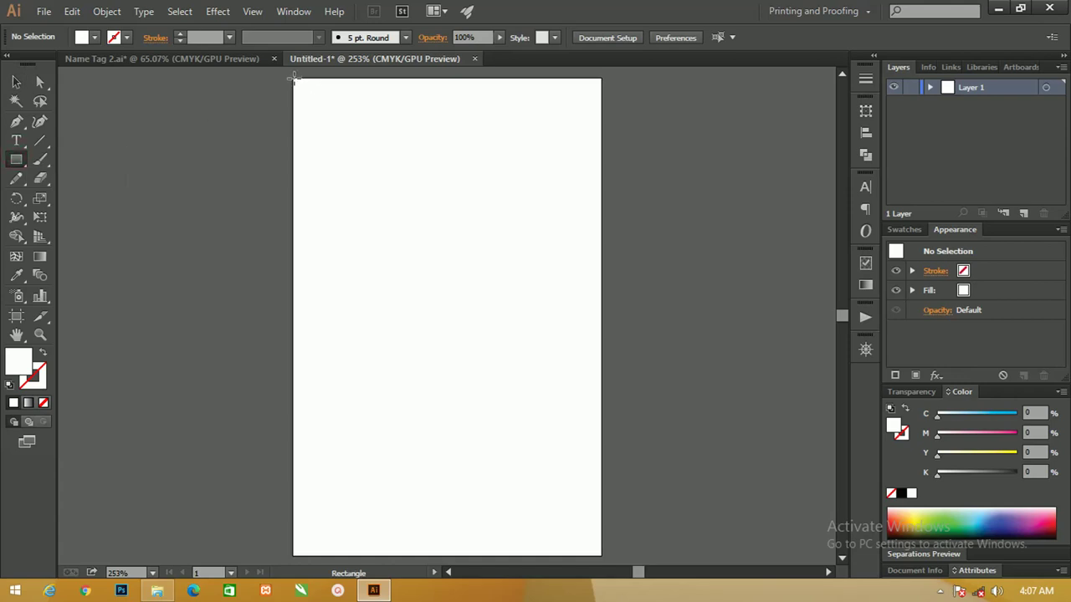
drag(292, 79, 601, 555)
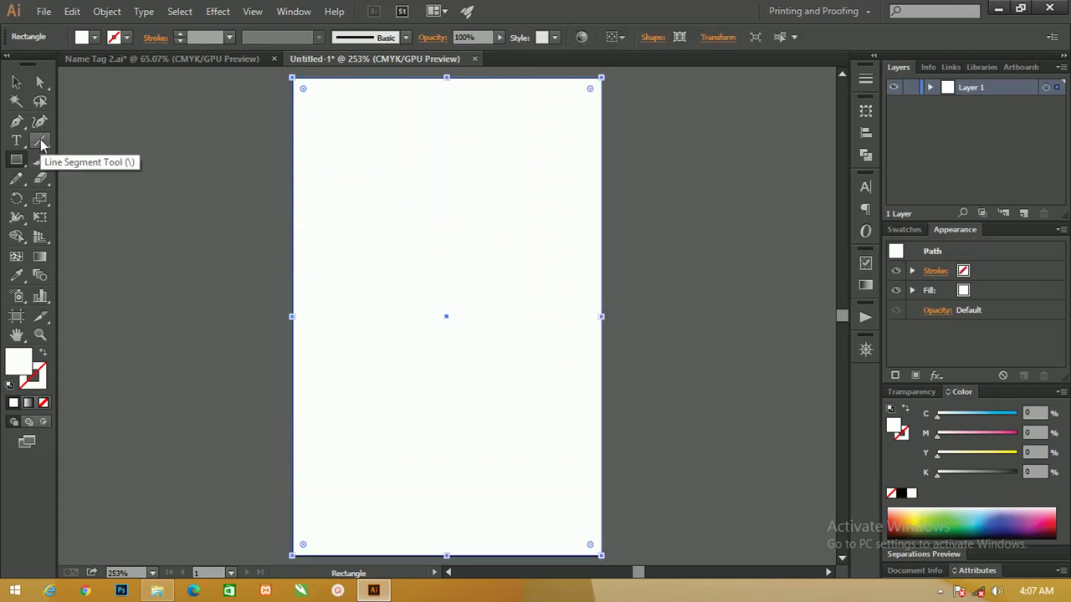
key(ctrl+minus)
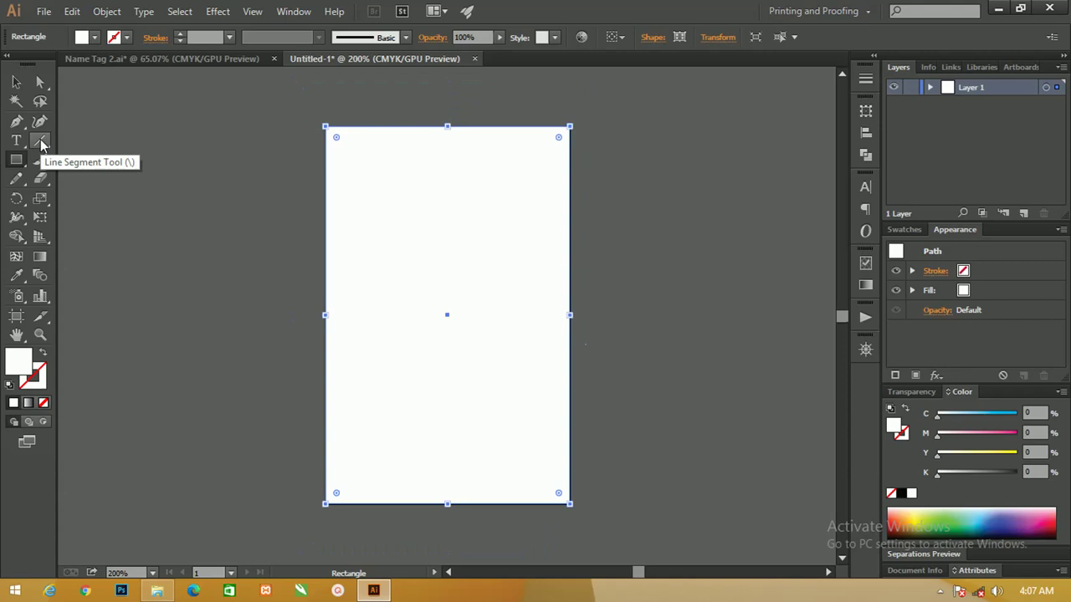
click(40, 139)
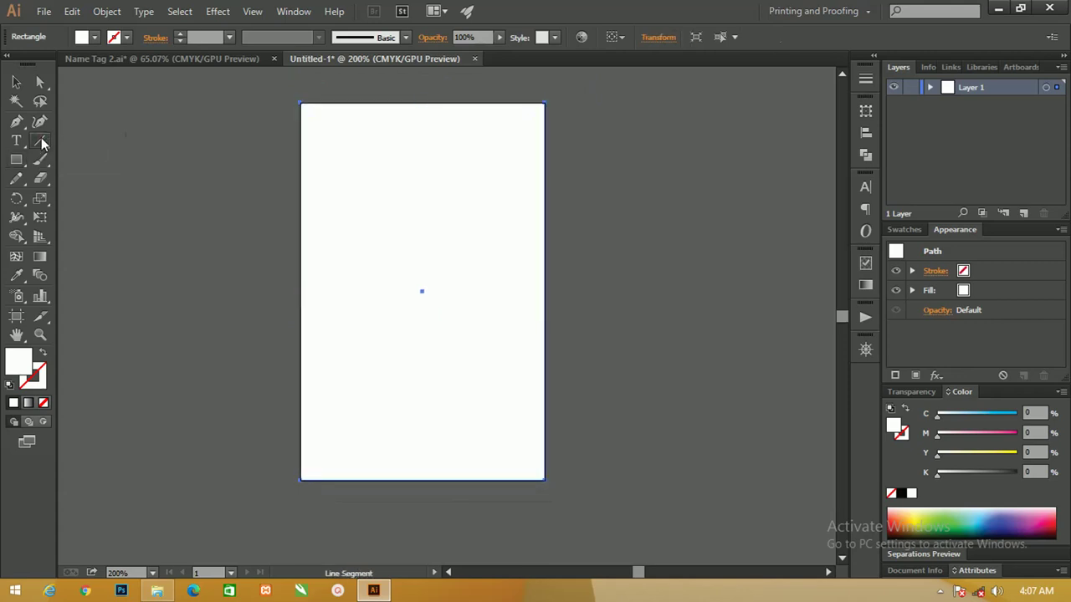
mouse_move(567, 87)
mouse_down()
mouse_move(385, 395)
mouse_move(272, 522)
mouse_up()
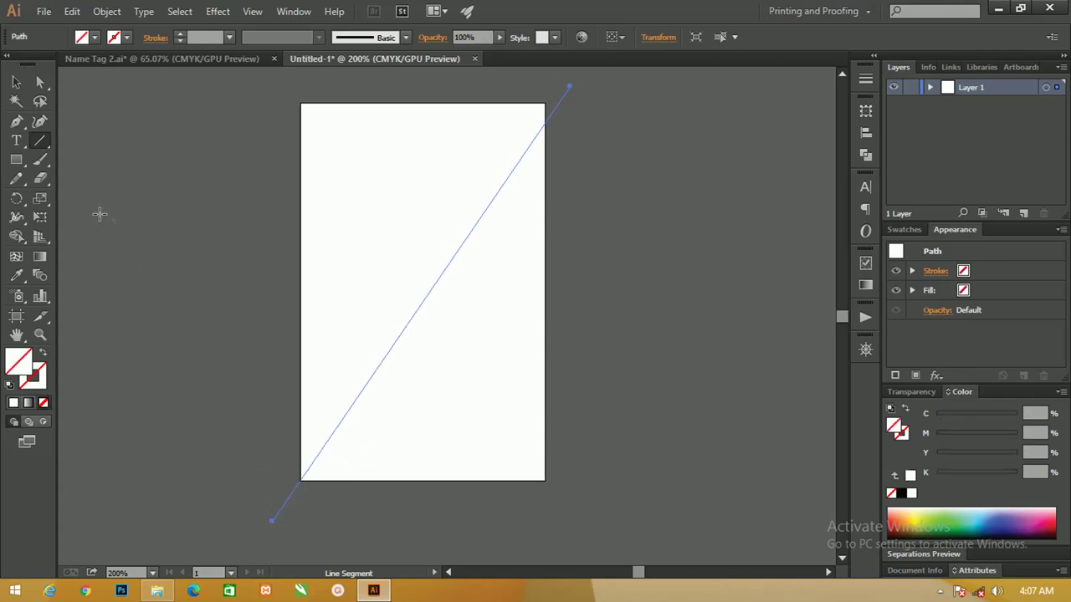
- Give the line the default black stroke and roughly adjust both of its end points
key(d)
click(39, 82)
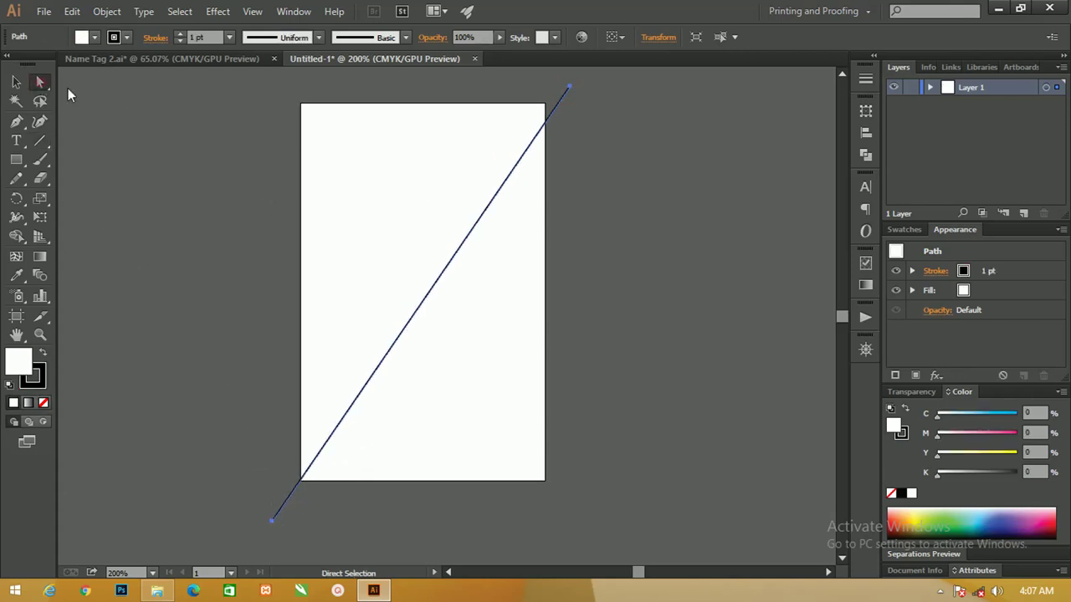
drag(570, 85, 551, 95)
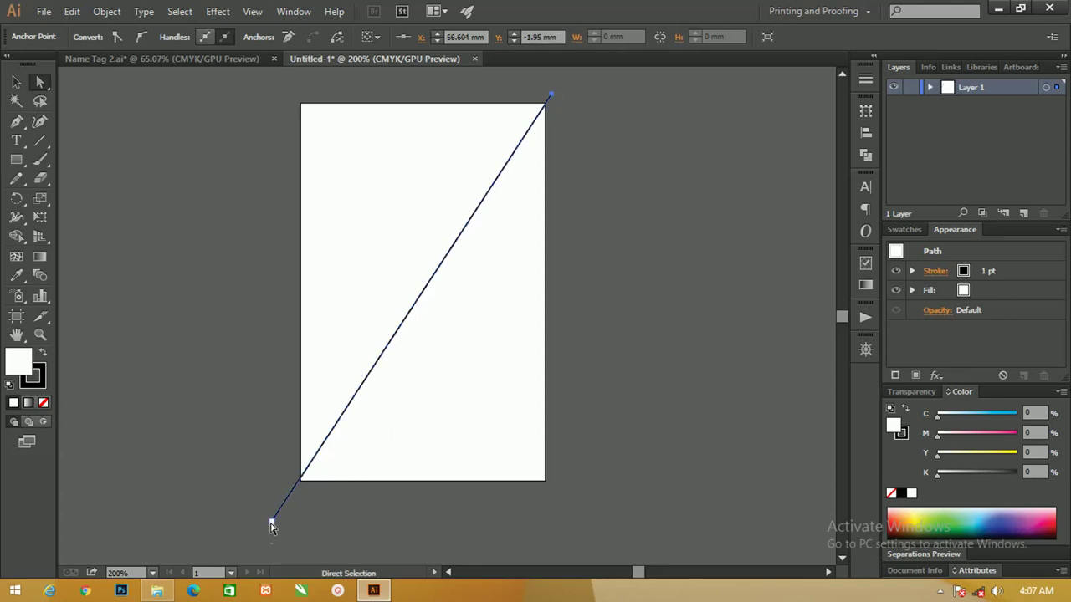
click(273, 521)
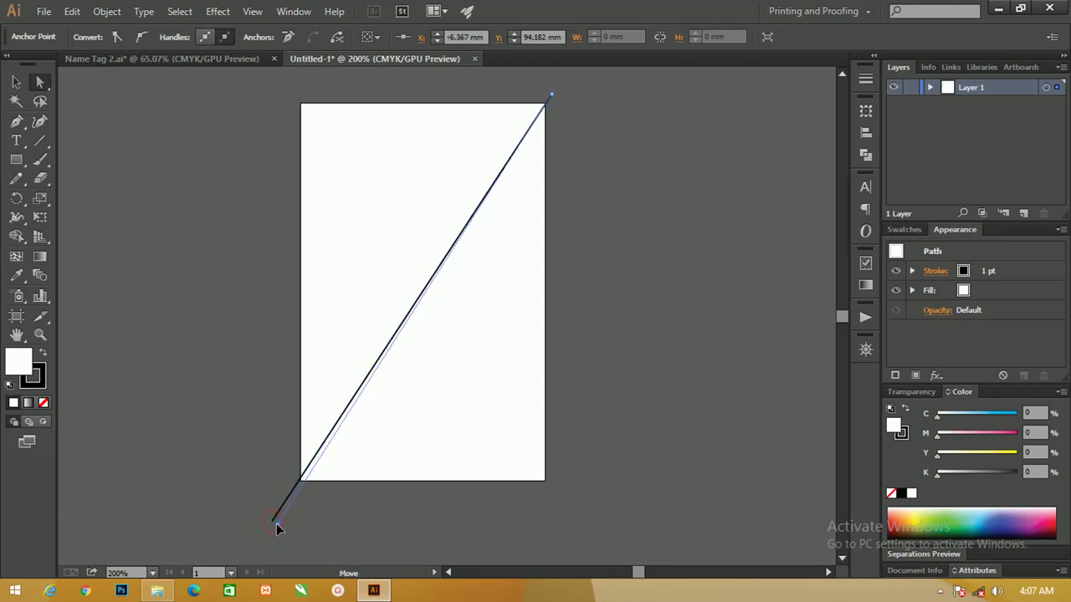
drag(273, 521, 273, 523)
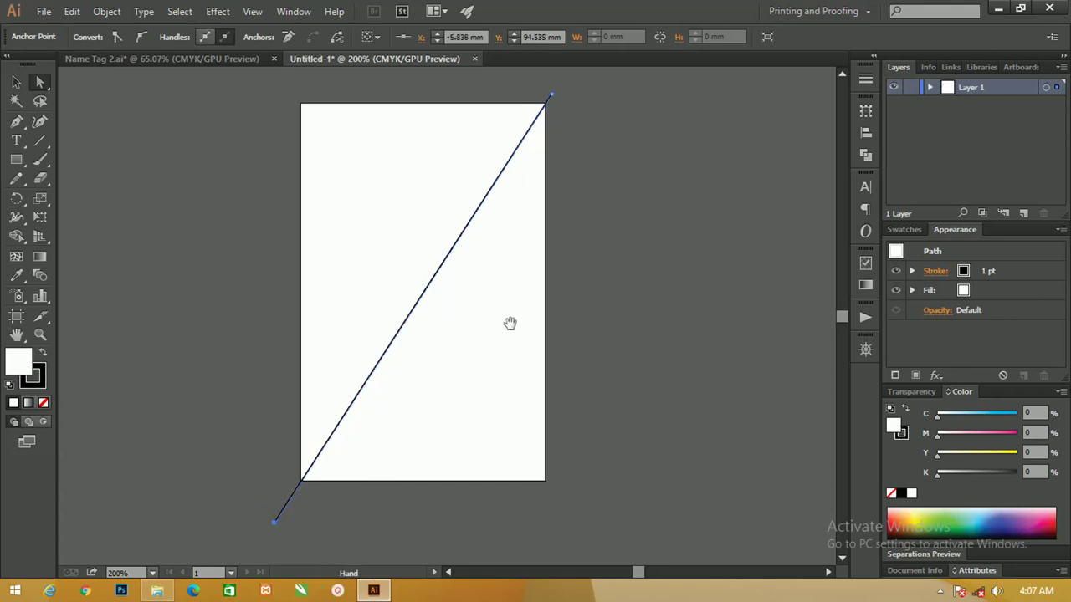
- Zoom in on the top-right corner and pull the line's top end just past it
drag(511, 311, 542, 324)
key(z)
drag(530, 155, 700, 192)
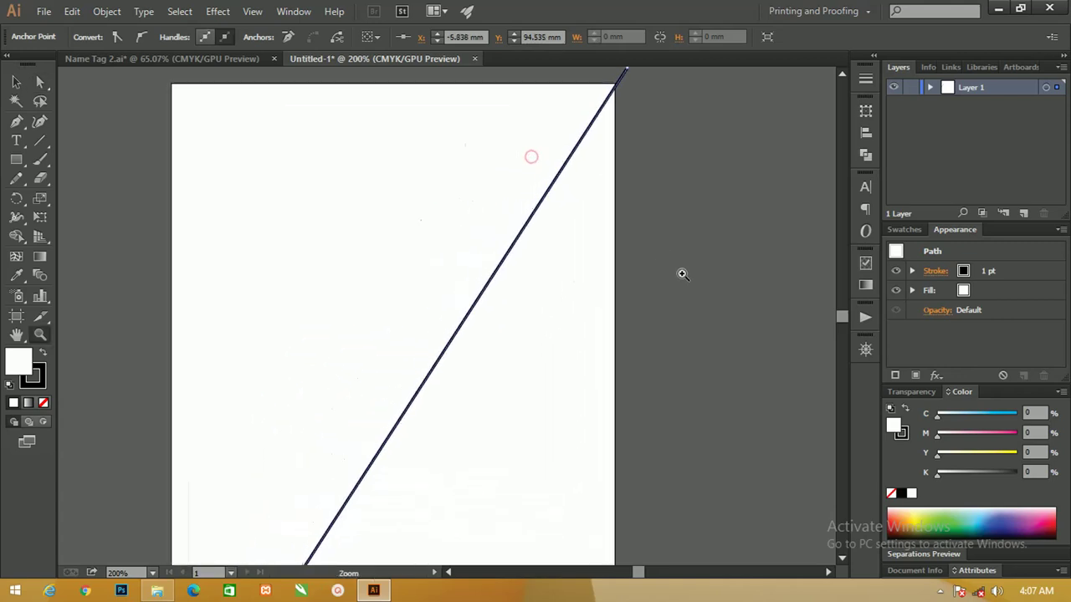
drag(452, 200, 618, 391)
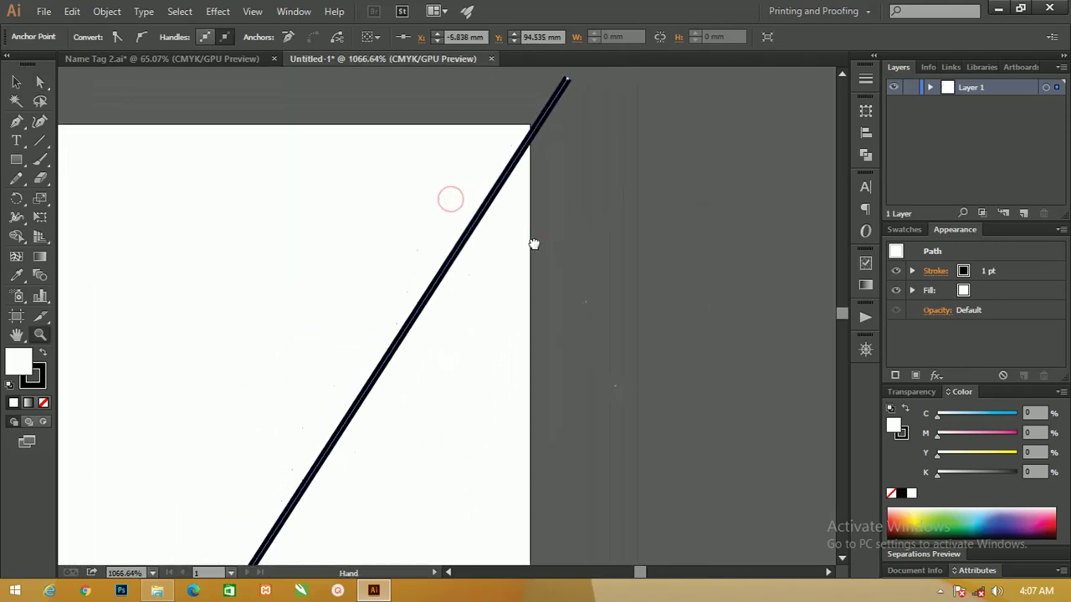
key(a)
mouse_move(533, 118)
mouse_down()
mouse_move(554, 151)
mouse_move(567, 142)
mouse_up()
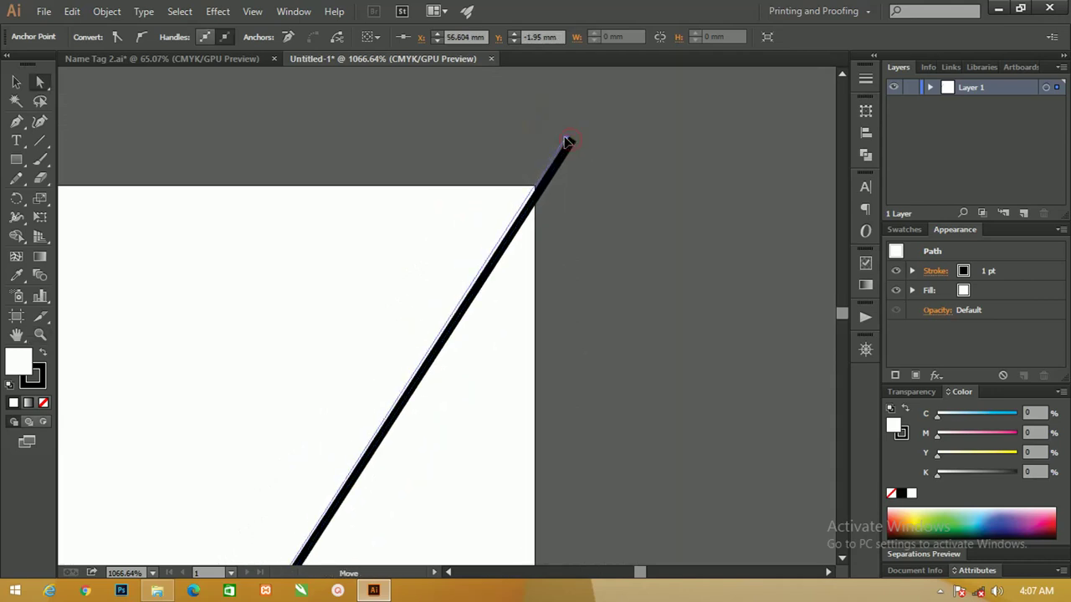
mouse_move(390, 316)
mouse_down()
mouse_move(487, 284)
mouse_move(484, 161)
mouse_up()
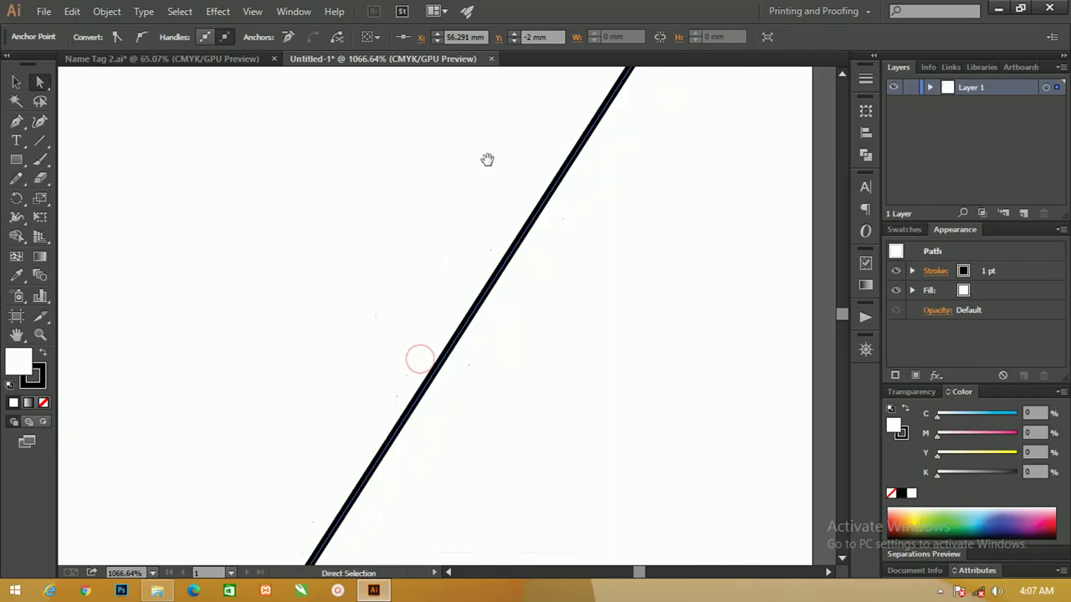
key(super)
key(super)
- Pull the line's bottom end just past the bottom-left corner, then deselect and fit the artboard
key(ctrl+0)
drag(417, 406, 469, 198)
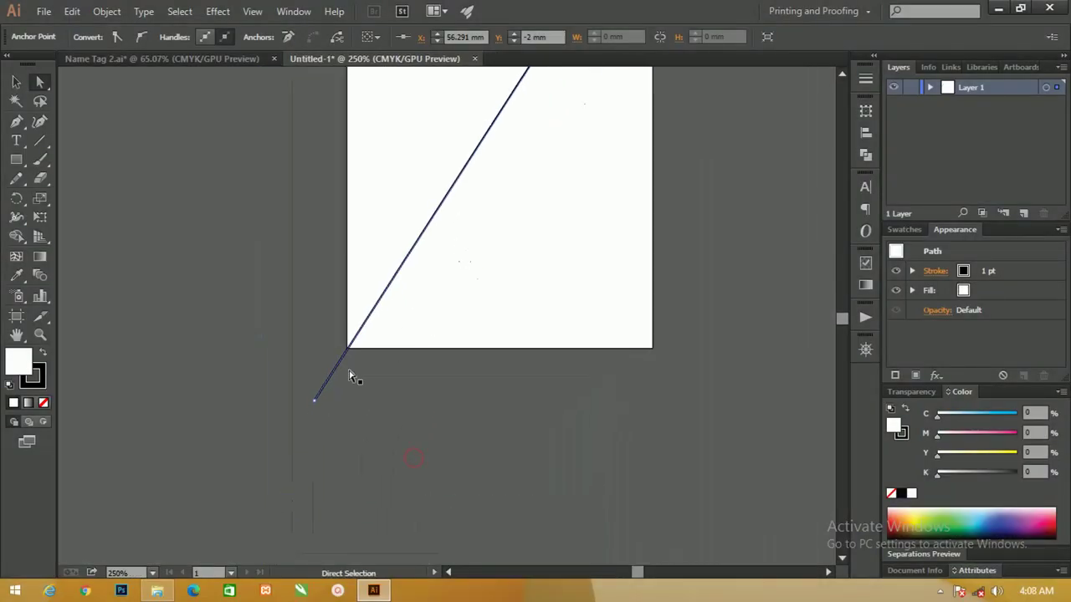
key(z)
mouse_move(255, 325)
mouse_down()
mouse_move(512, 481)
mouse_move(459, 411)
mouse_up()
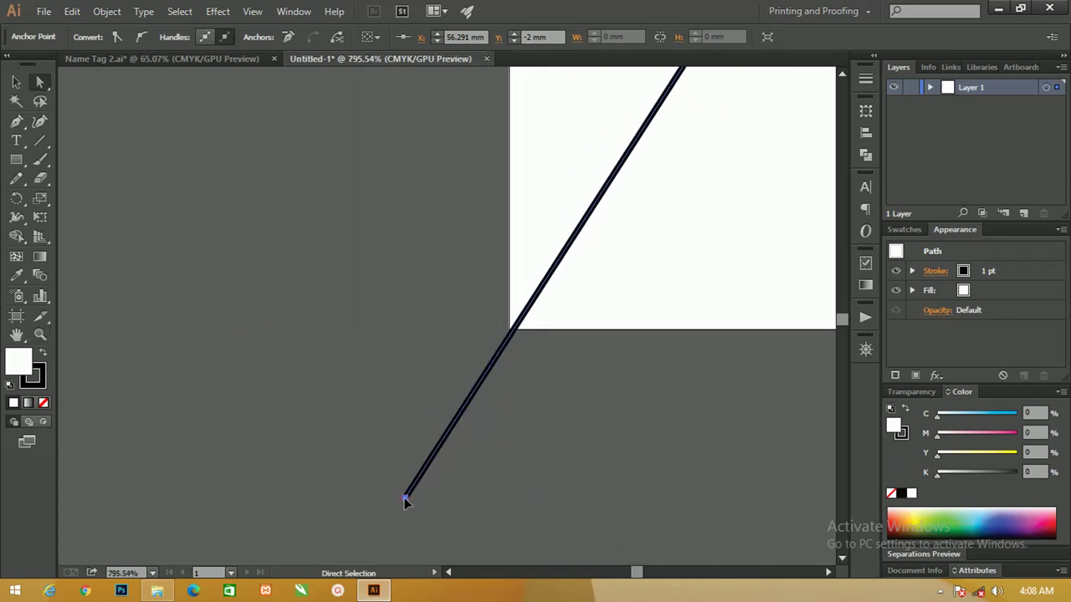
mouse_move(407, 499)
mouse_down()
mouse_move(491, 376)
mouse_move(485, 367)
mouse_move(607, 335)
mouse_up()
click(534, 386)
key(ctrl+0)
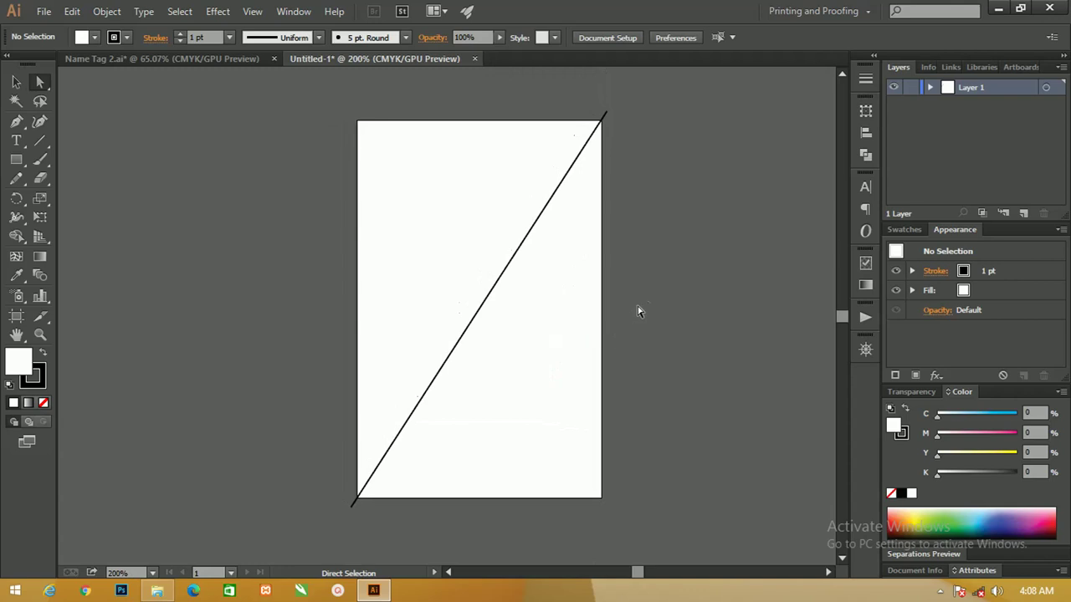
- Alt-drag a copy of the diagonal line over to the left
mouse_move(667, 226)
mouse_down()
mouse_move(467, 212)
mouse_move(443, 227)
mouse_move(521, 232)
mouse_up()
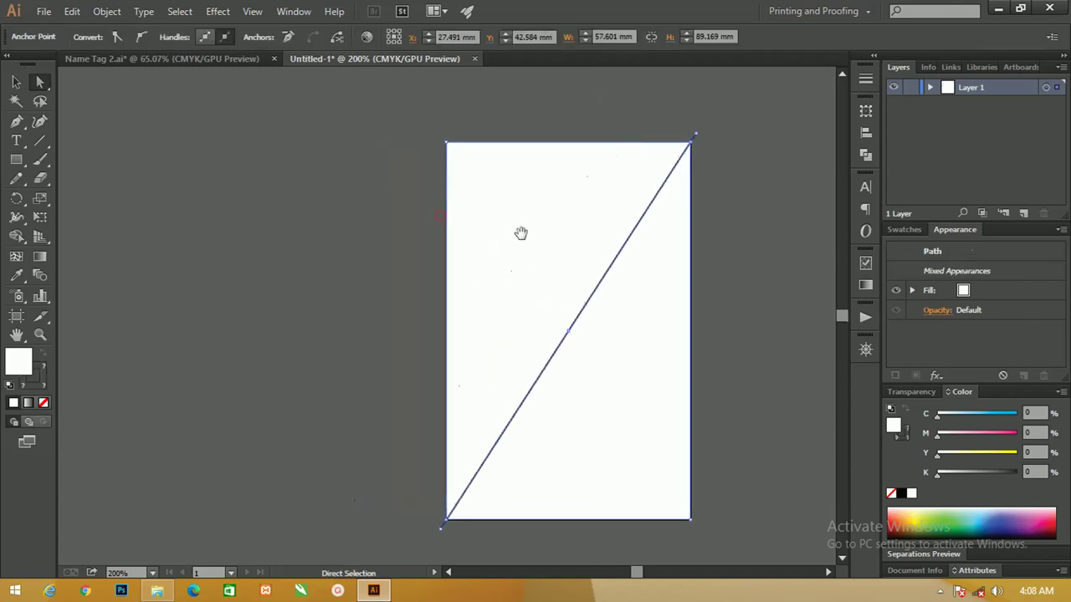
key(v)
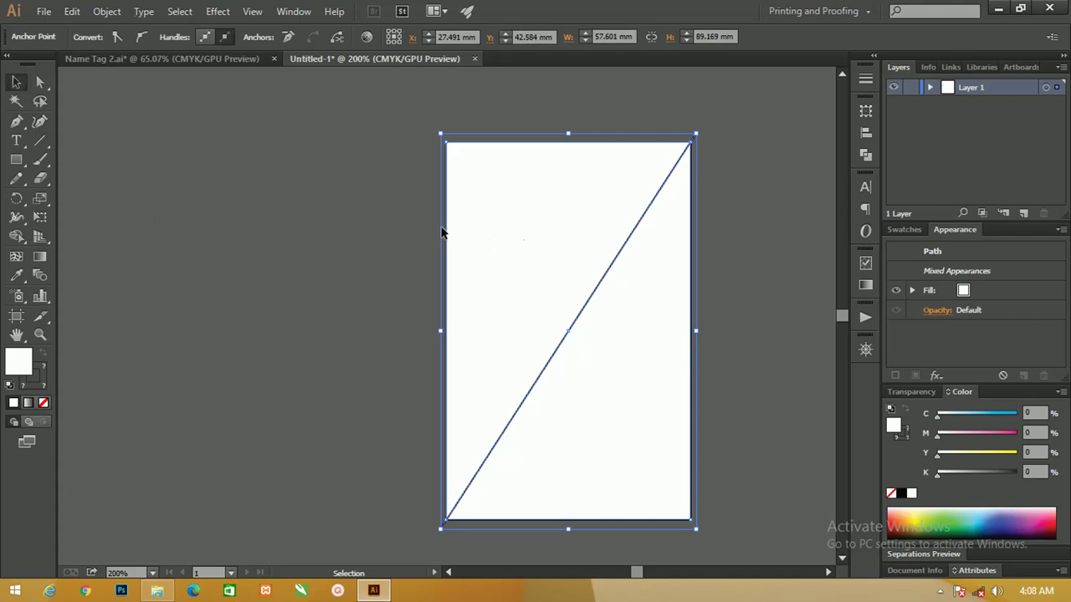
mouse_move(445, 227)
mouse_down()
mouse_move(83, 224)
mouse_move(135, 224)
mouse_up()
- Delete the blank left rectangle and copy the right rectangle with its diagonal to the left
click(593, 300)
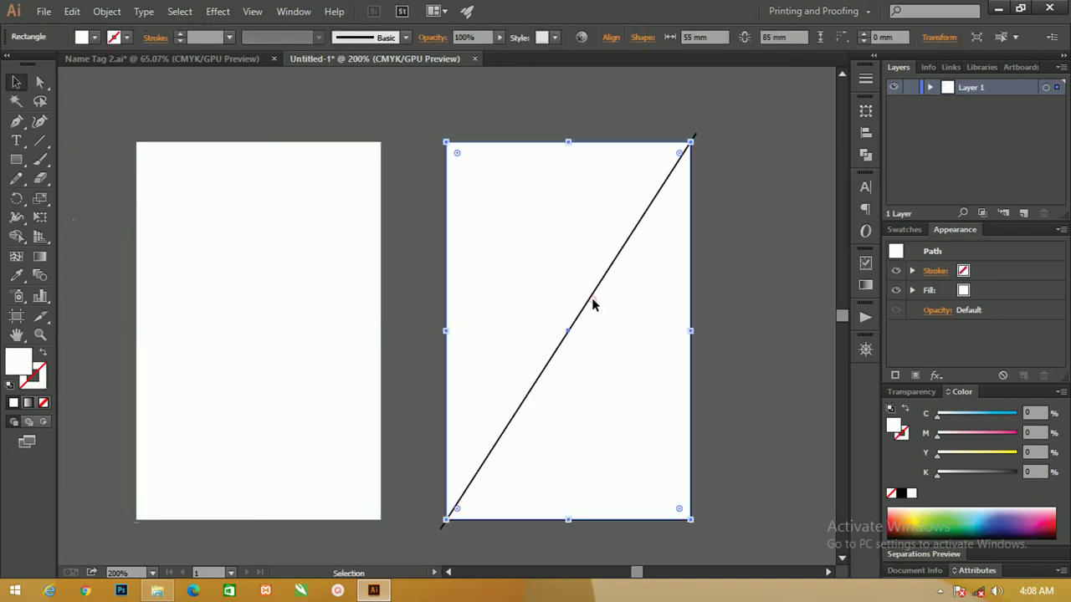
click(716, 289)
click(317, 215)
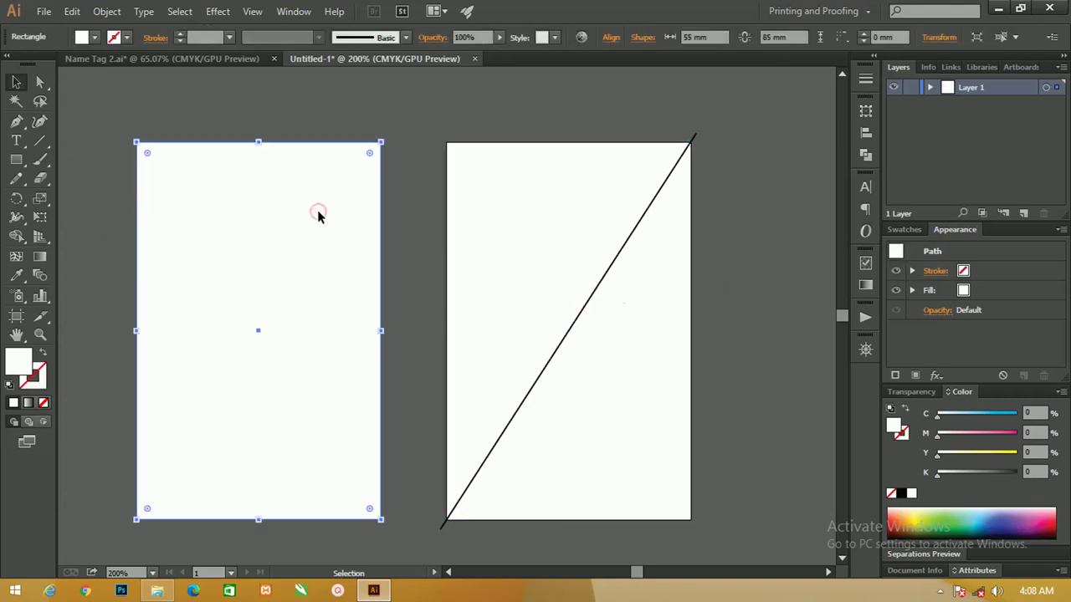
key(Delete)
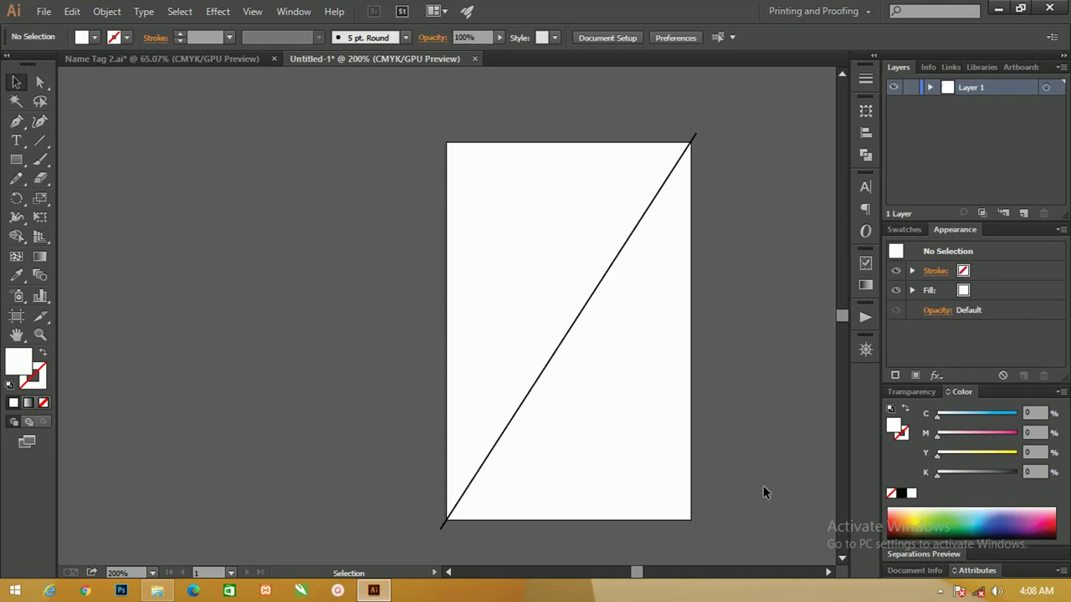
mouse_move(767, 549)
mouse_down()
mouse_move(444, 247)
mouse_move(376, 86)
mouse_up()
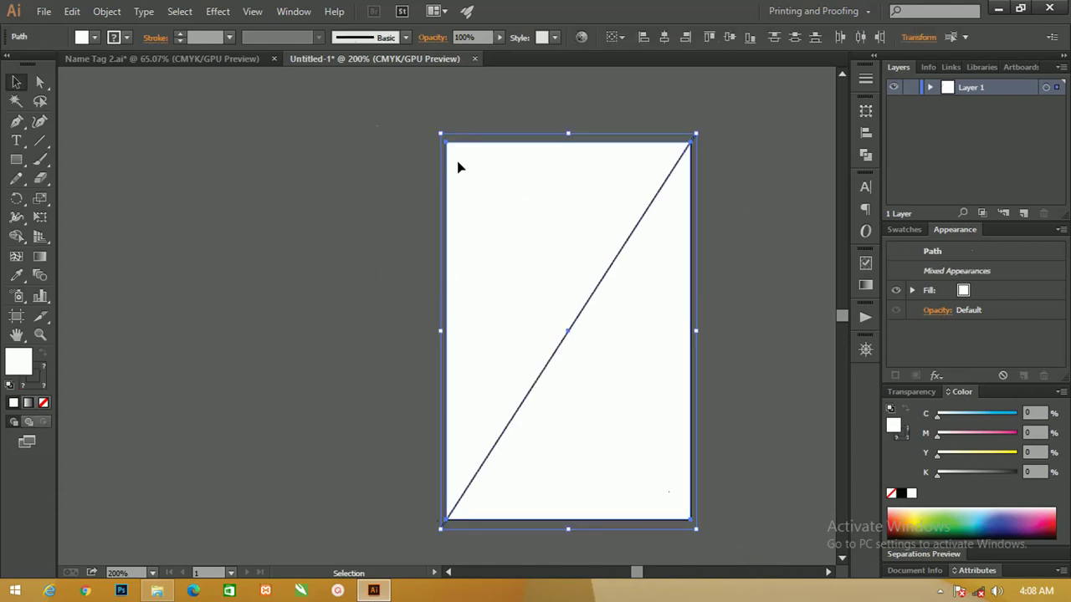
drag(494, 156, 140, 151)
click(362, 103)
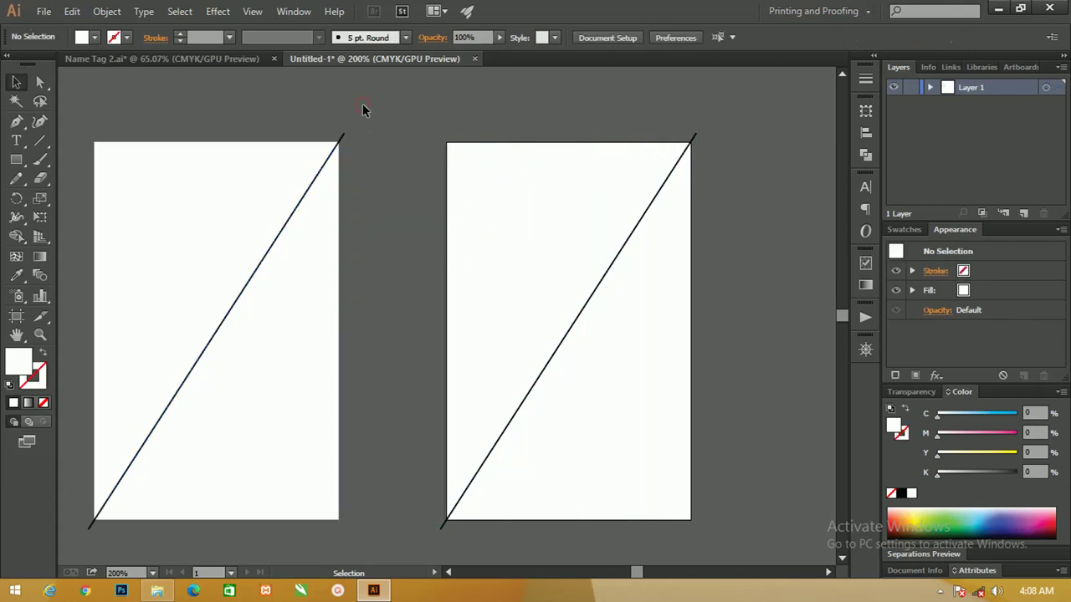
key(ctrl+minus)
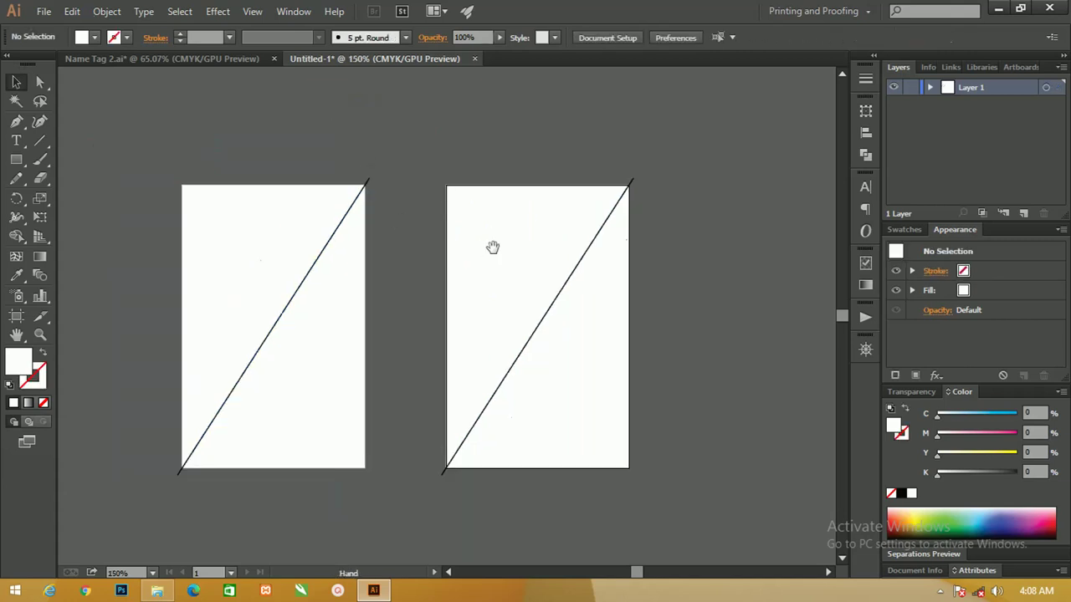
drag(494, 248, 344, 242)
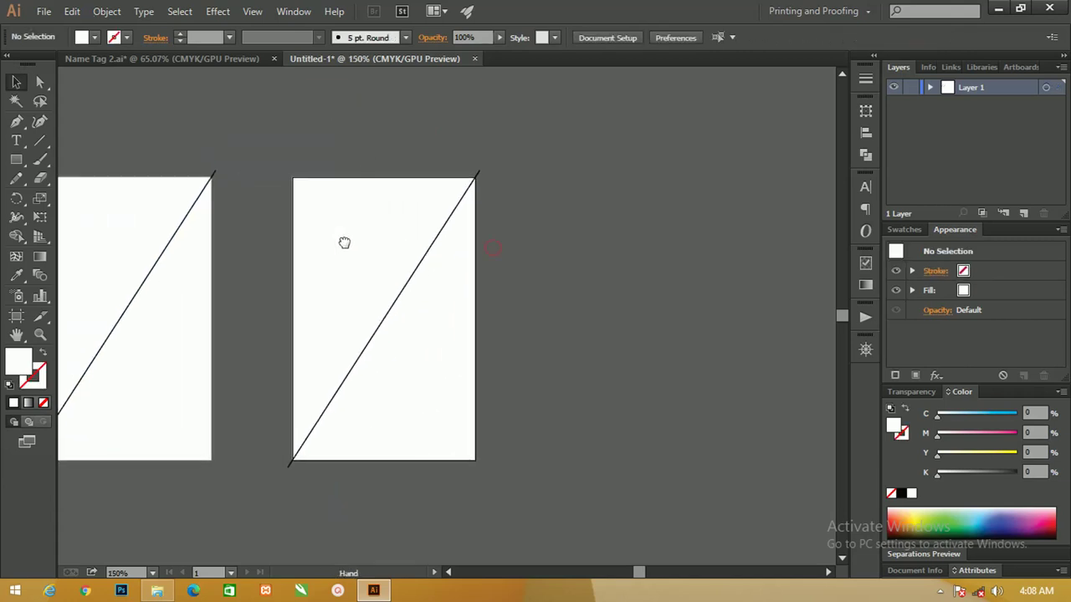
click(293, 278)
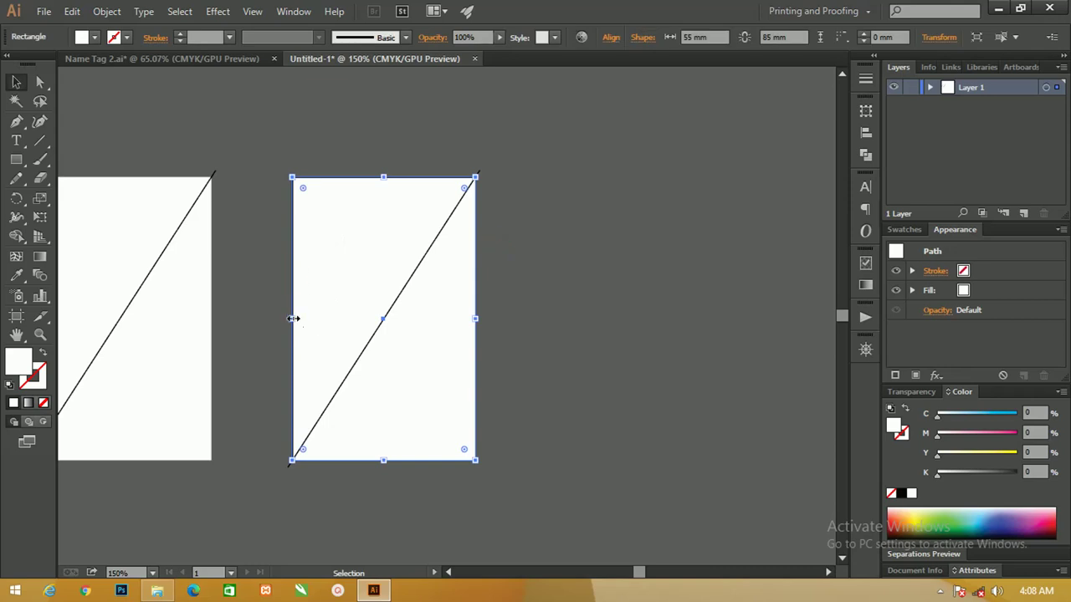
drag(293, 318, 442, 316)
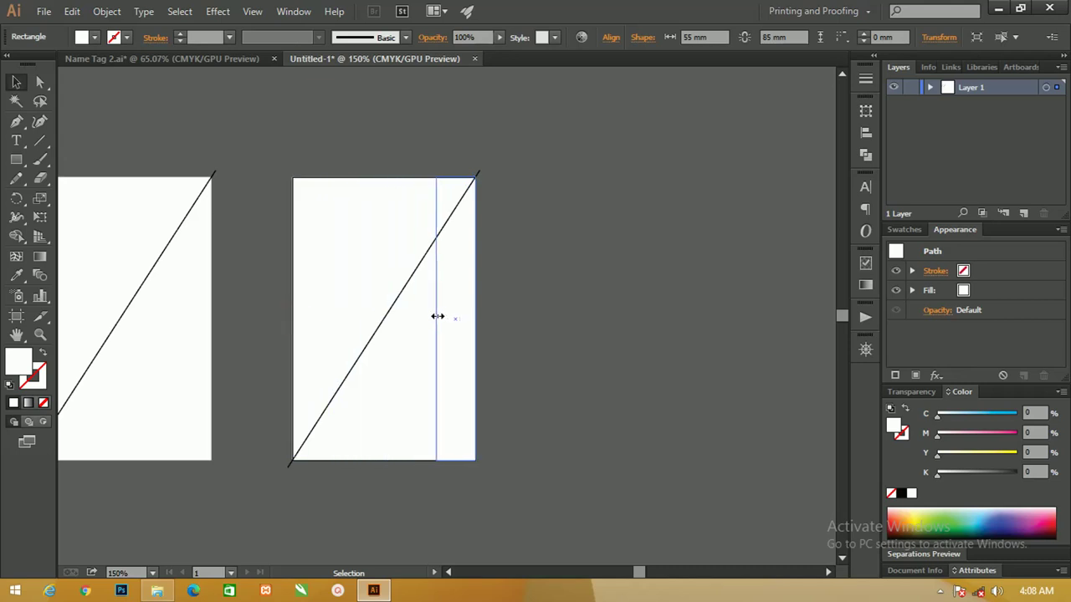
drag(442, 317, 438, 316)
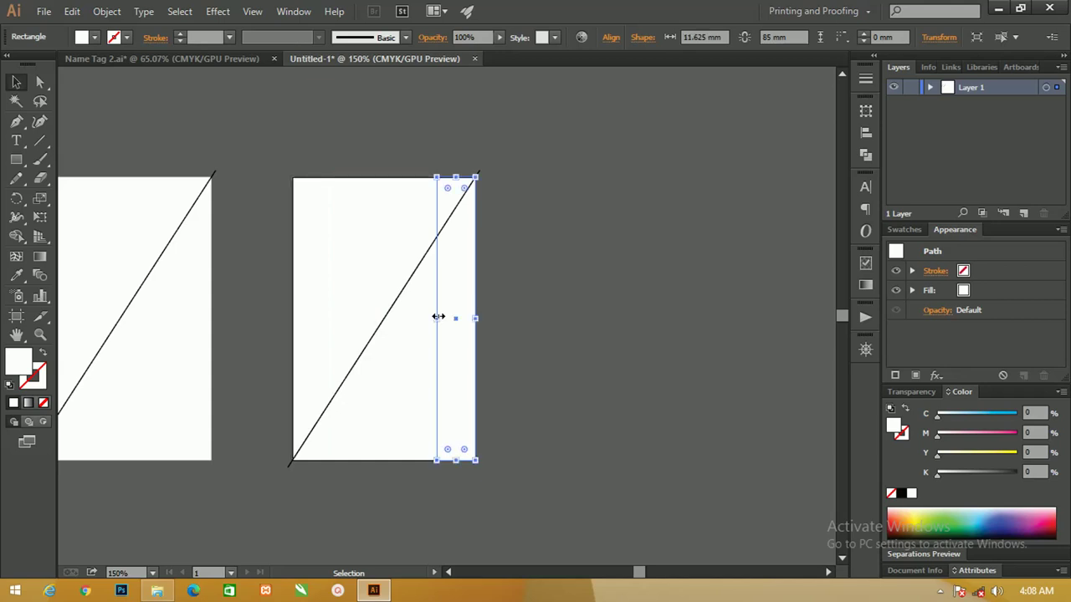
key(ctrl+z)
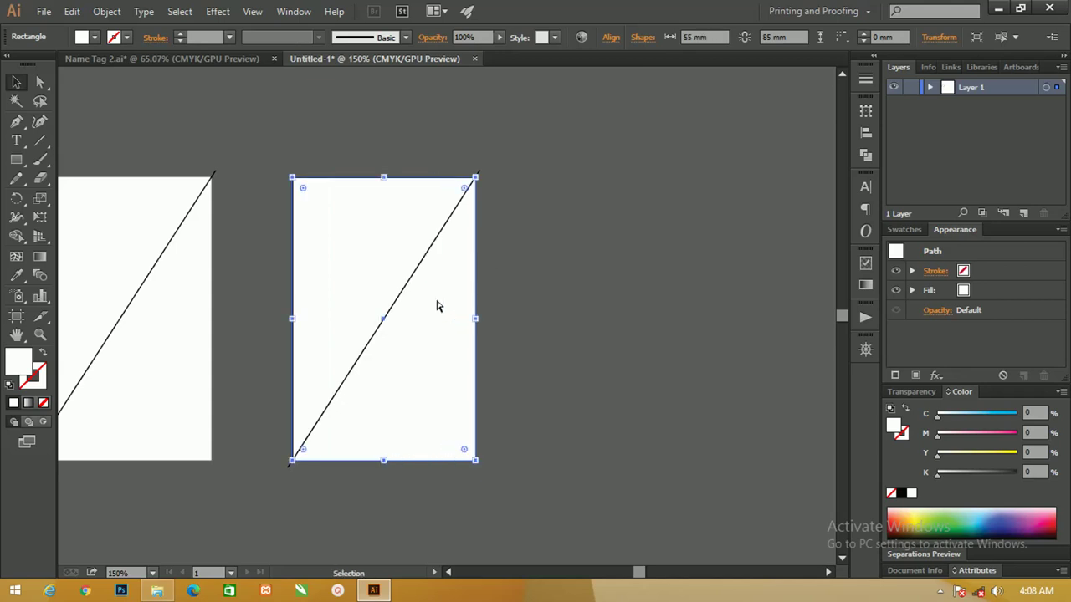
key(a)
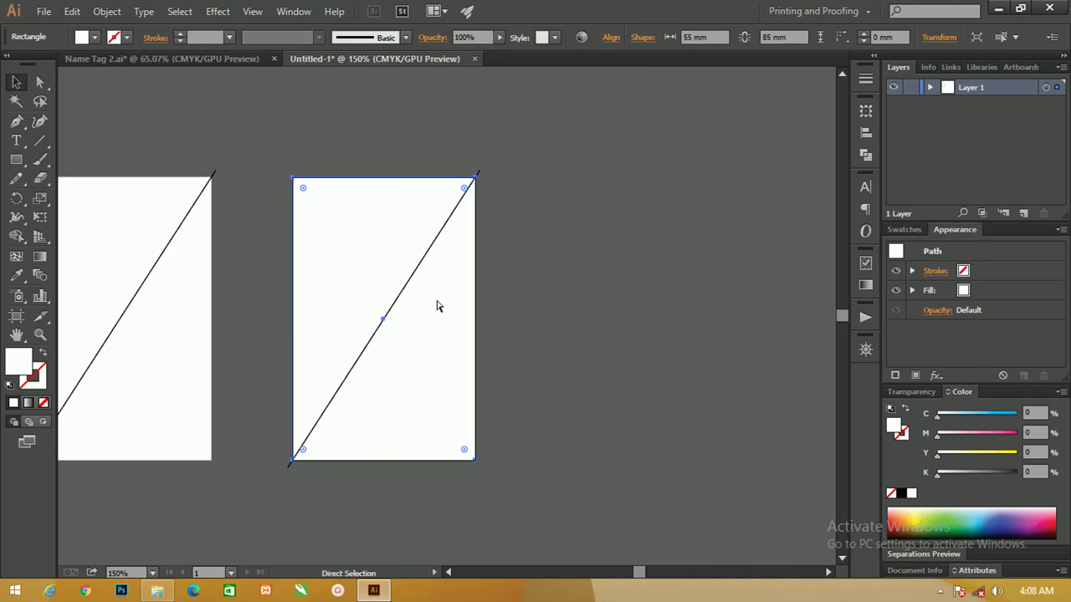
key(v)
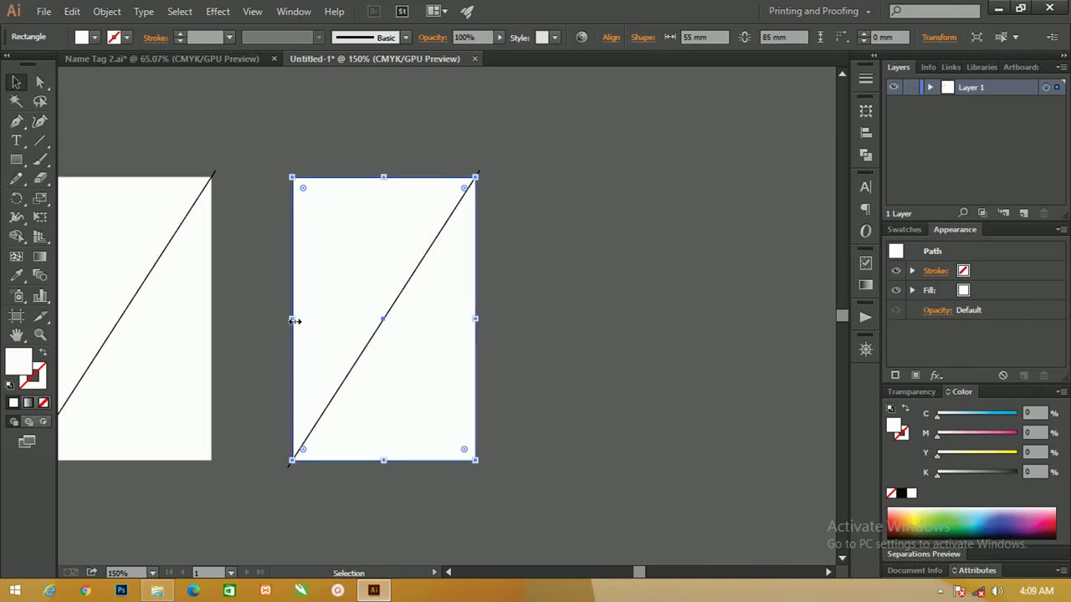
drag(295, 320, 442, 331)
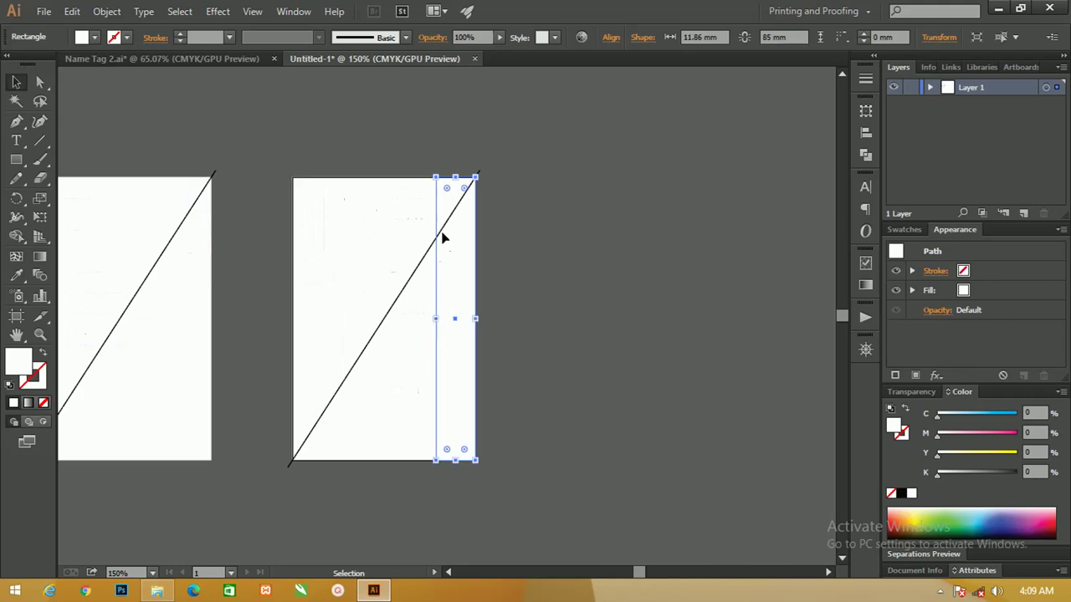
- Expand Layer 1, inspect the narrow right strip, and select the second rectangle's diagonal line
click(507, 261)
click(929, 87)
key(z)
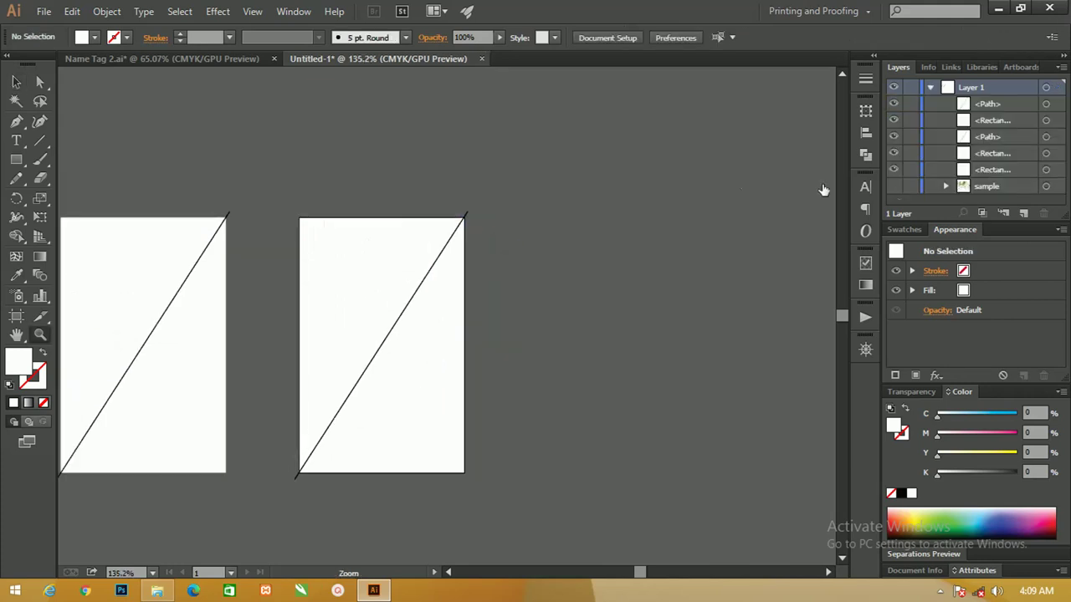
click(16, 82)
click(442, 338)
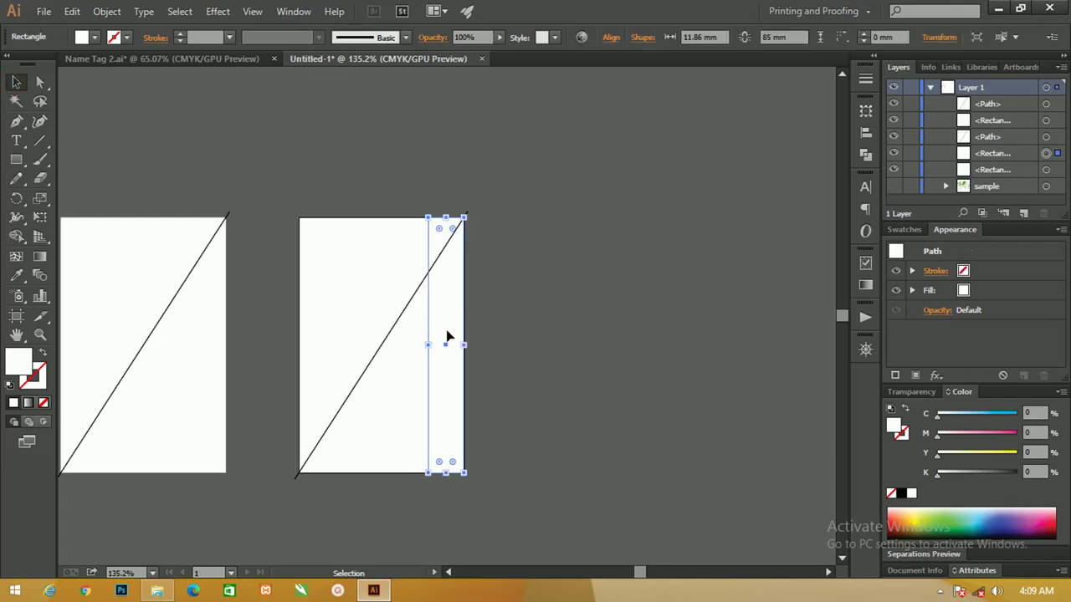
click(538, 289)
drag(473, 311, 494, 264)
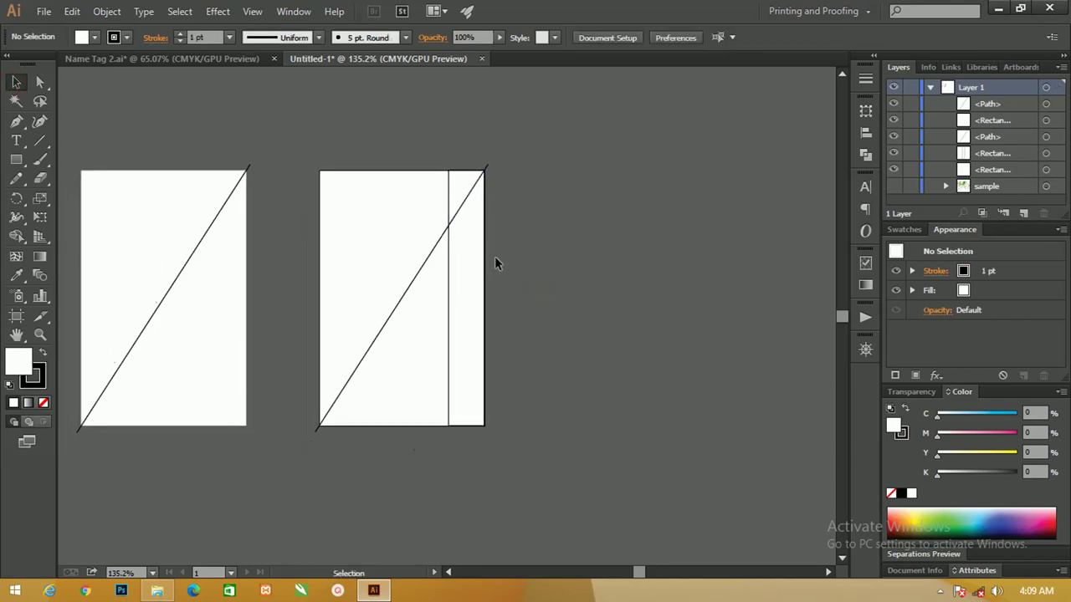
click(488, 172)
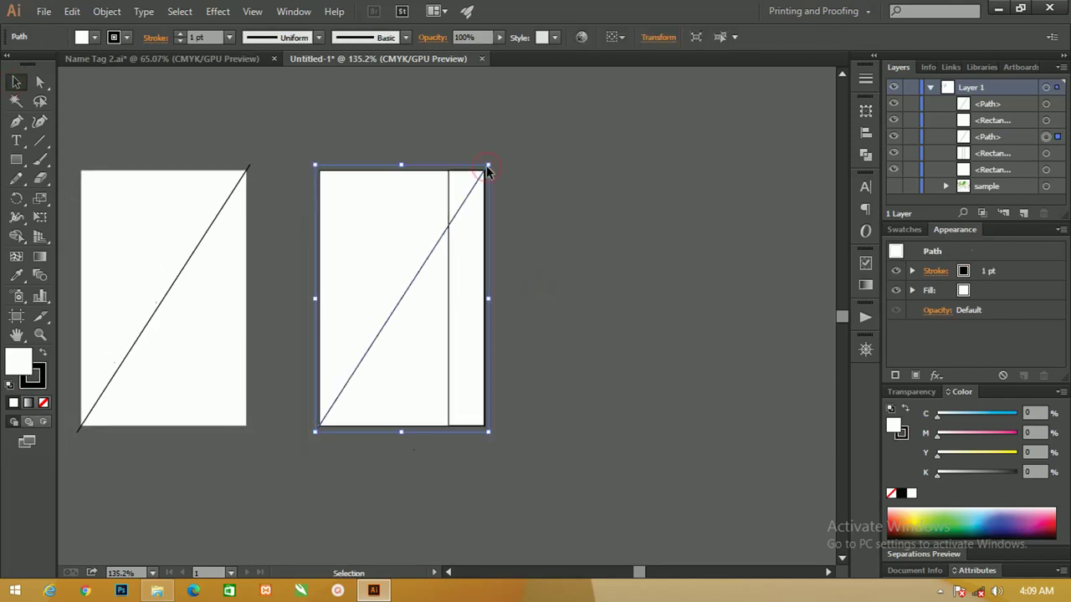
- Alt-drag two copies of the diagonal line, one below the rectangle and one up-left
drag(481, 181, 505, 382)
click(545, 281)
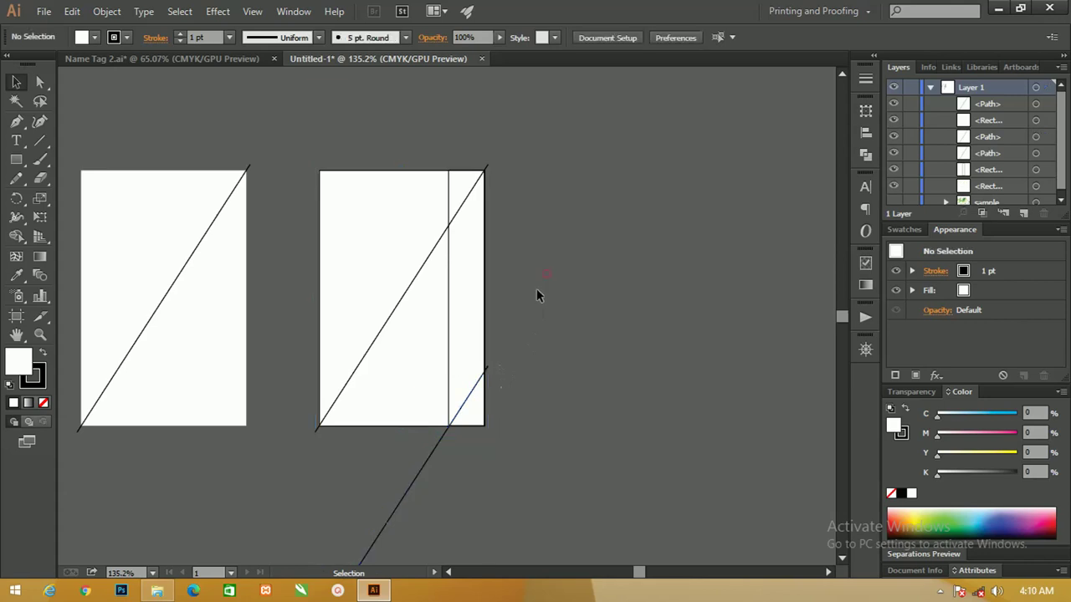
drag(540, 294, 569, 246)
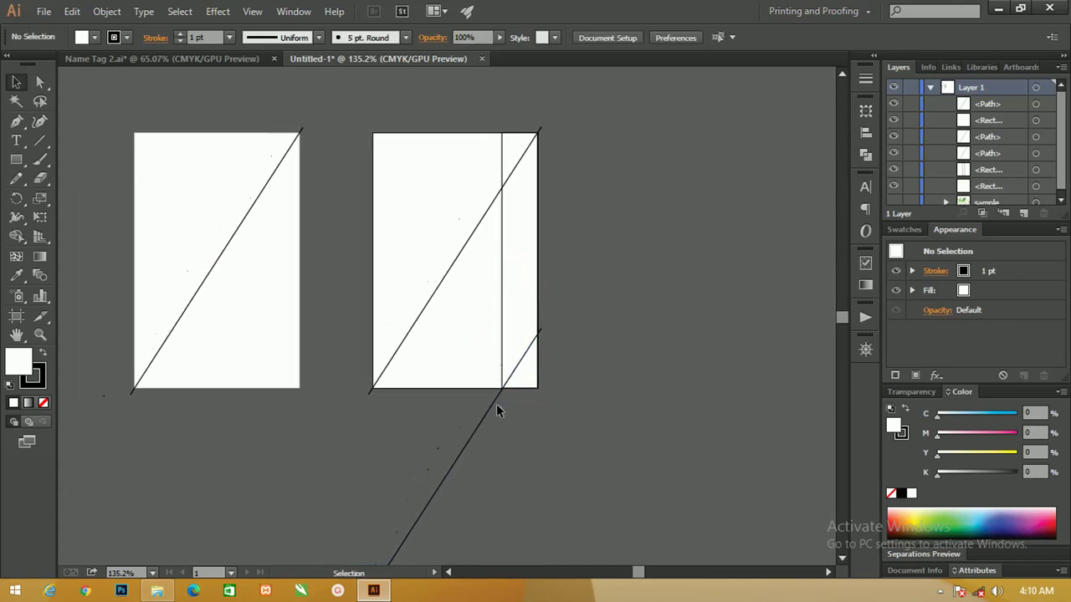
click(493, 406)
drag(494, 407, 395, 145)
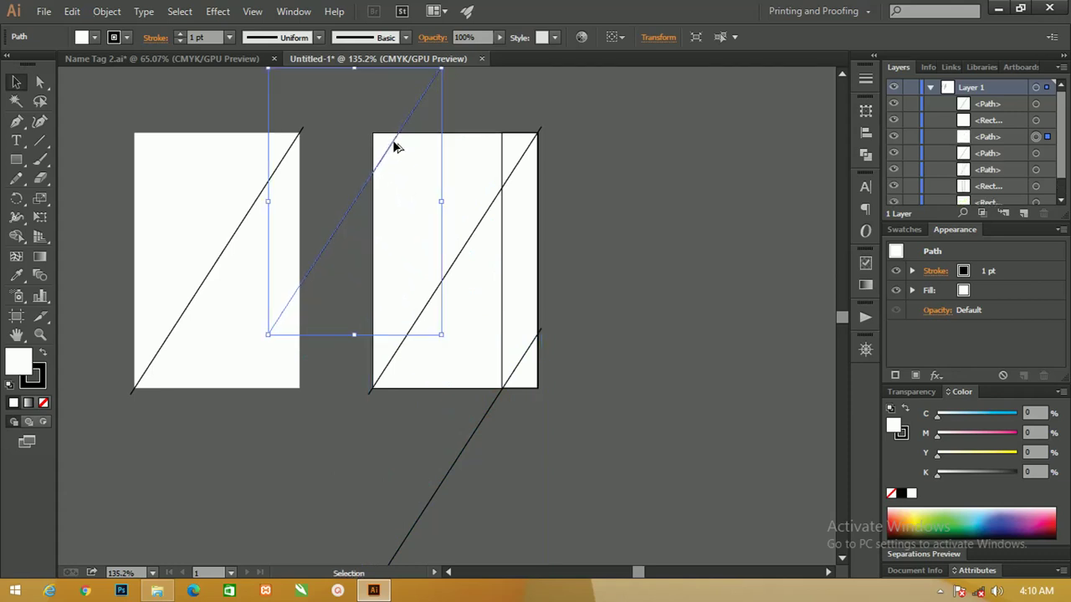
drag(584, 195, 530, 205)
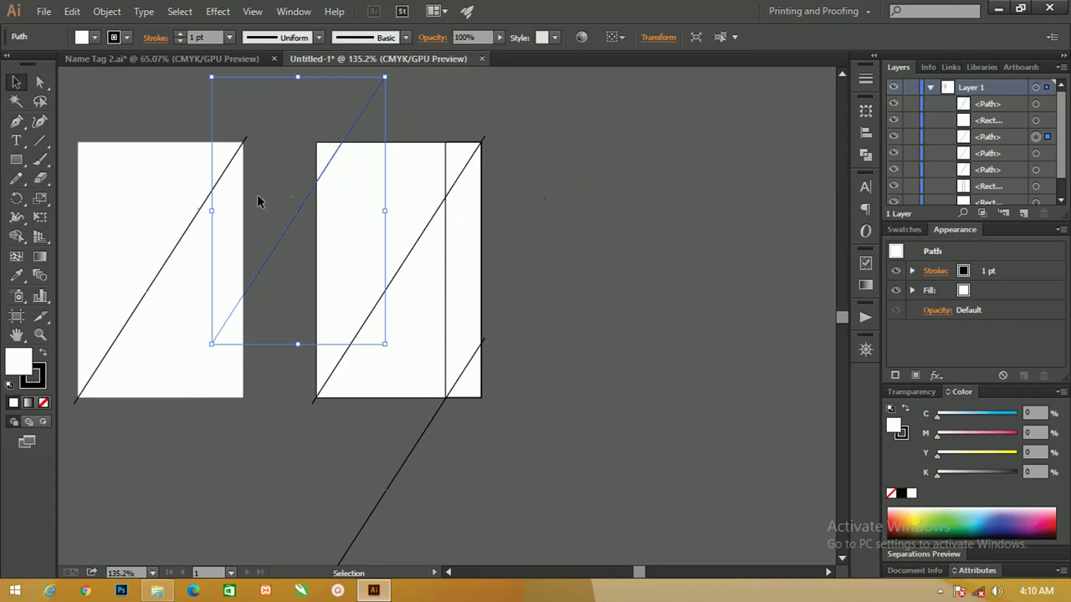
- Draw a small circle in the upper half of the second rectangle with the Ellipse tool
click(17, 162)
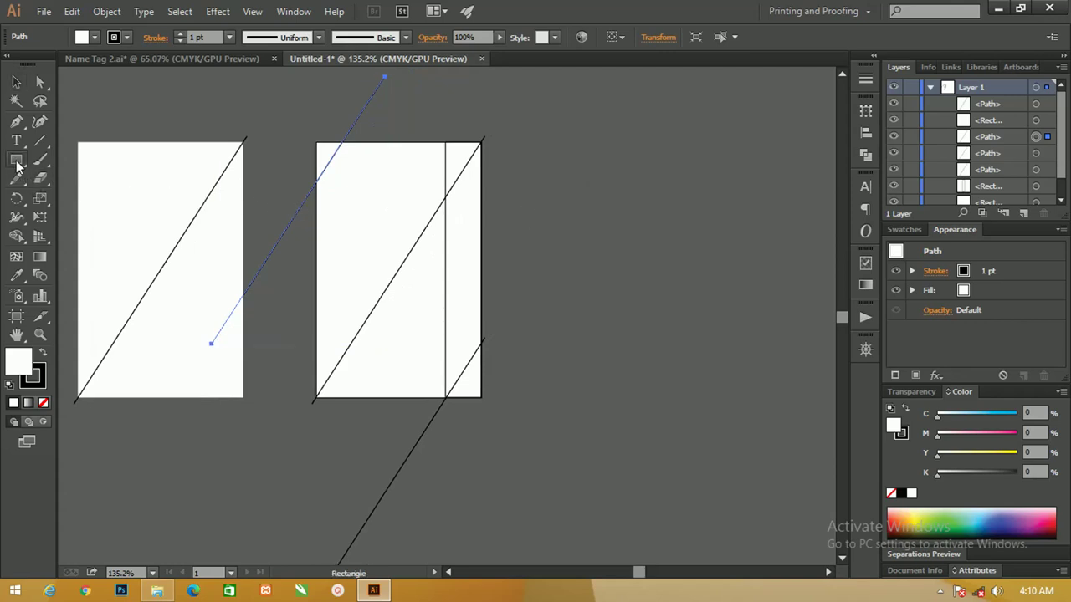
drag(16, 164, 52, 194)
drag(369, 204, 433, 270)
- Give the circle a 6 pt black outline and shift it slightly to the right
click(16, 82)
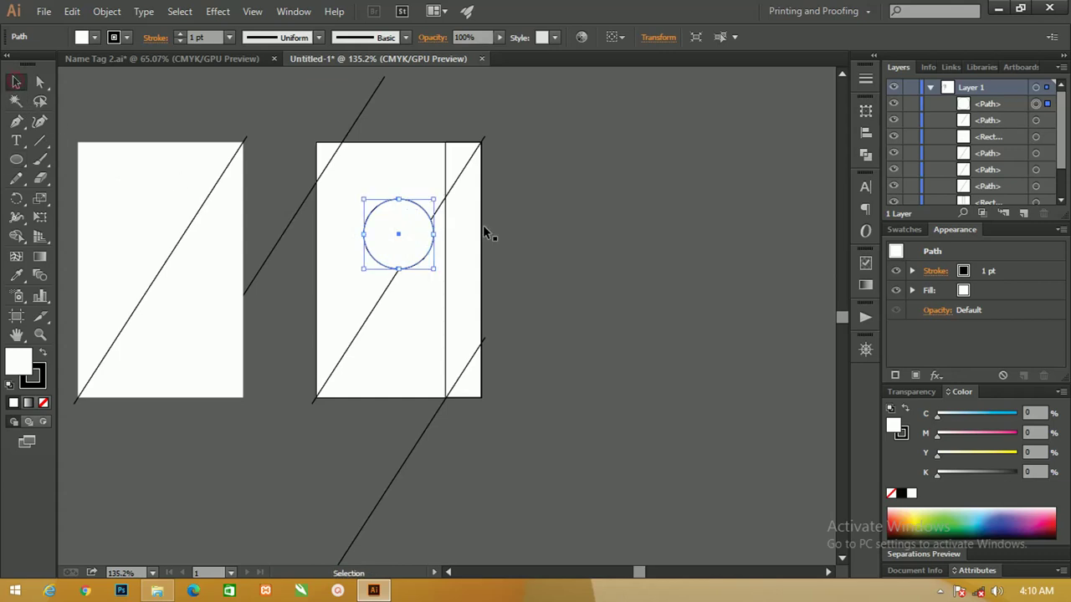
mouse_move(424, 210)
mouse_down()
mouse_move(406, 215)
mouse_move(432, 194)
mouse_up()
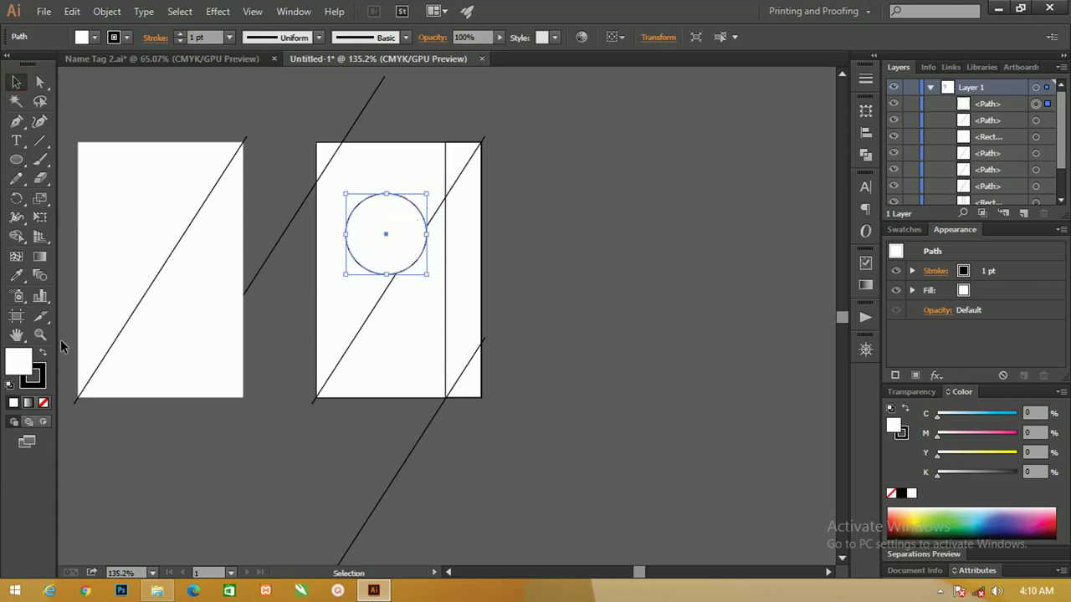
click(180, 37)
click(180, 36)
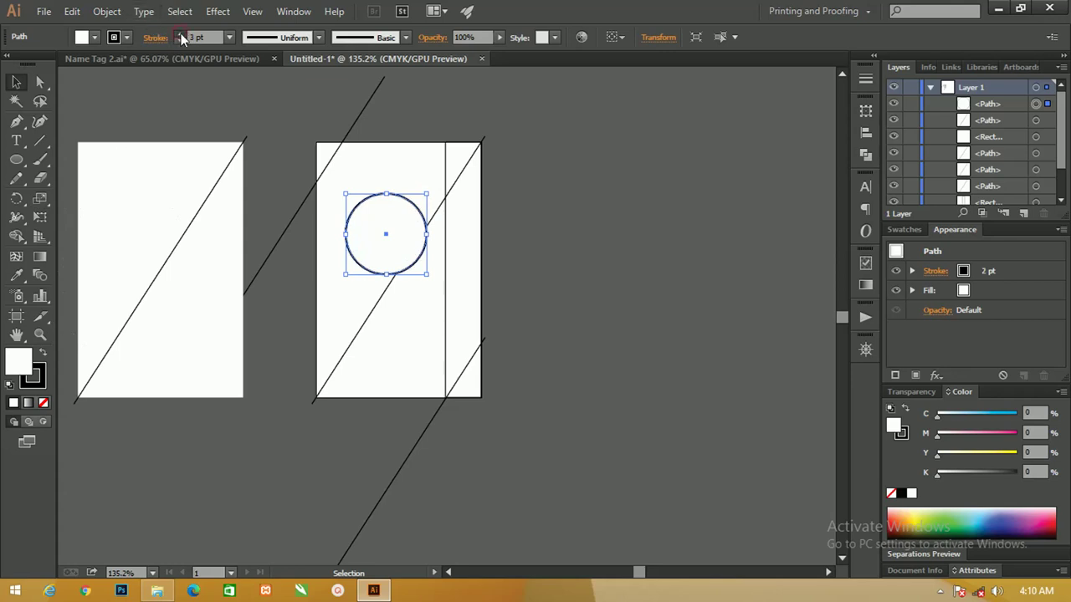
click(180, 37)
click(179, 37)
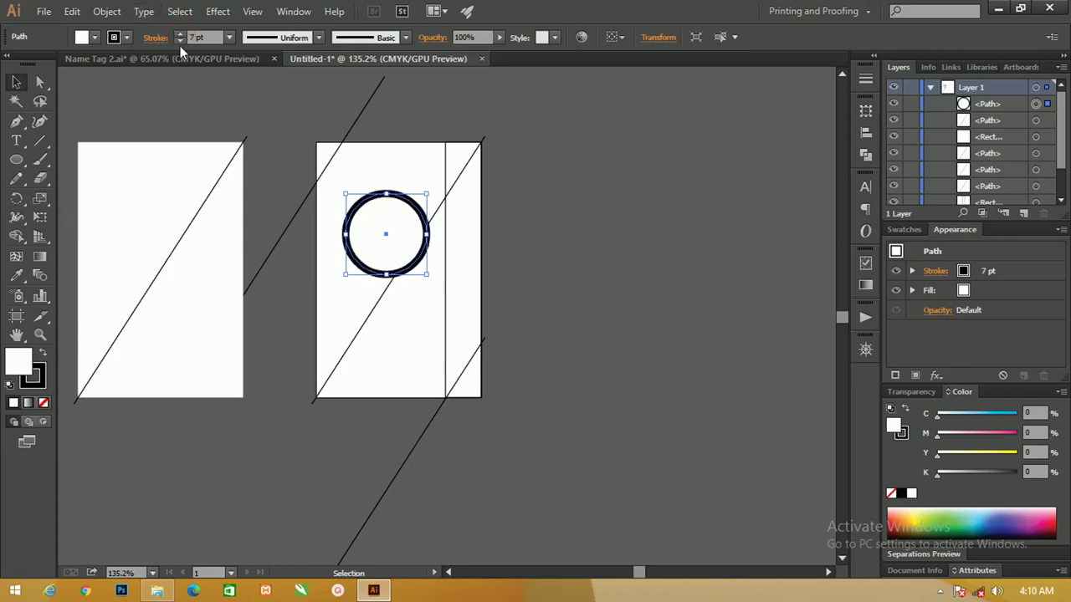
click(179, 42)
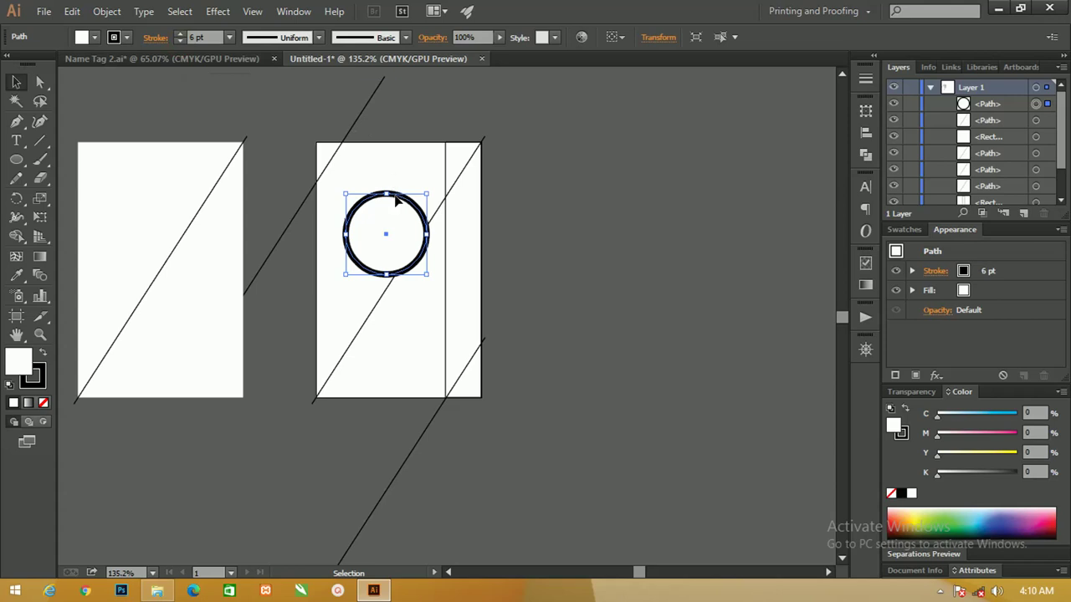
drag(397, 199, 406, 200)
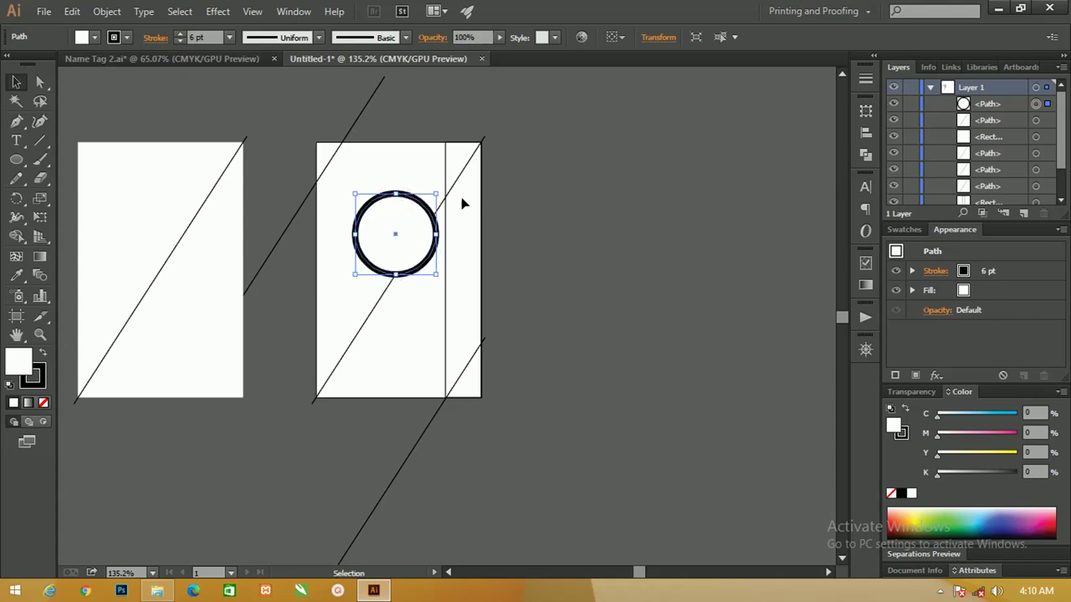
click(540, 191)
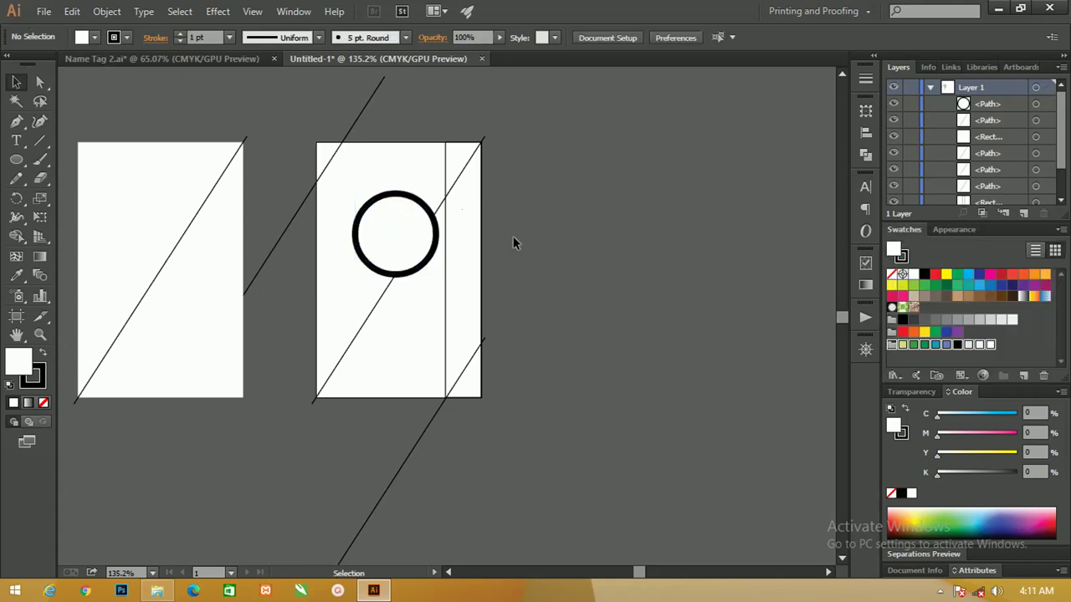
drag(464, 213, 479, 219)
- Copy the circle and diagonal line and paste the copies in front
click(446, 216)
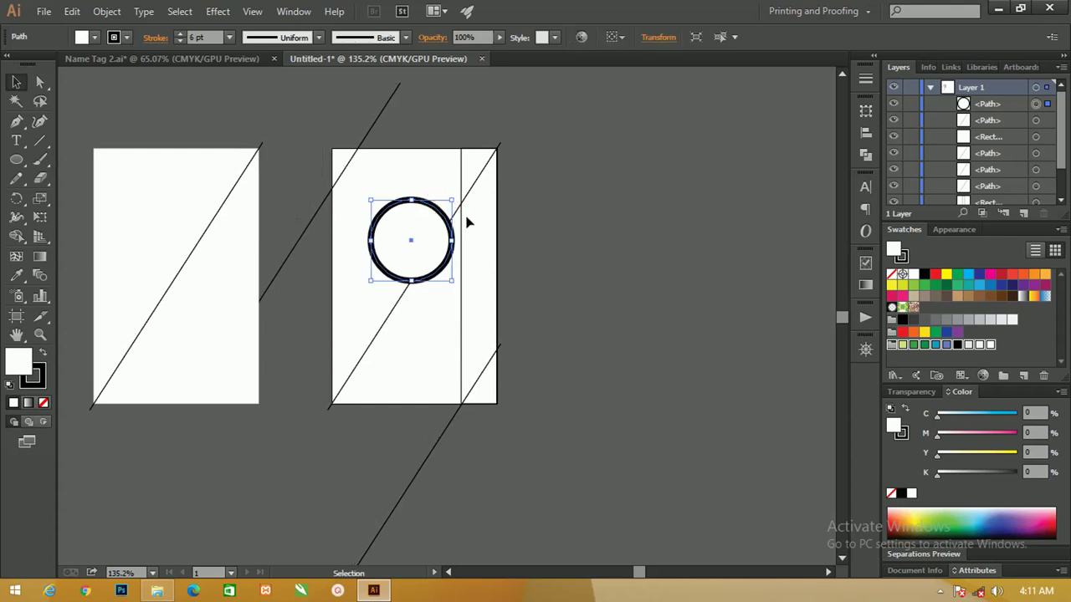
shift+click(500, 144)
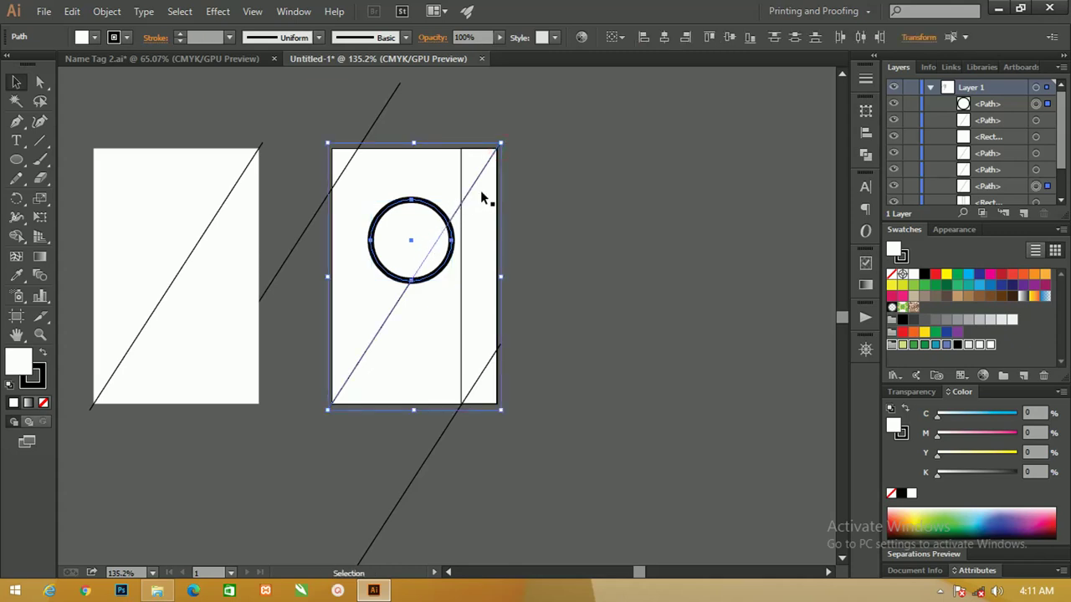
key(a)
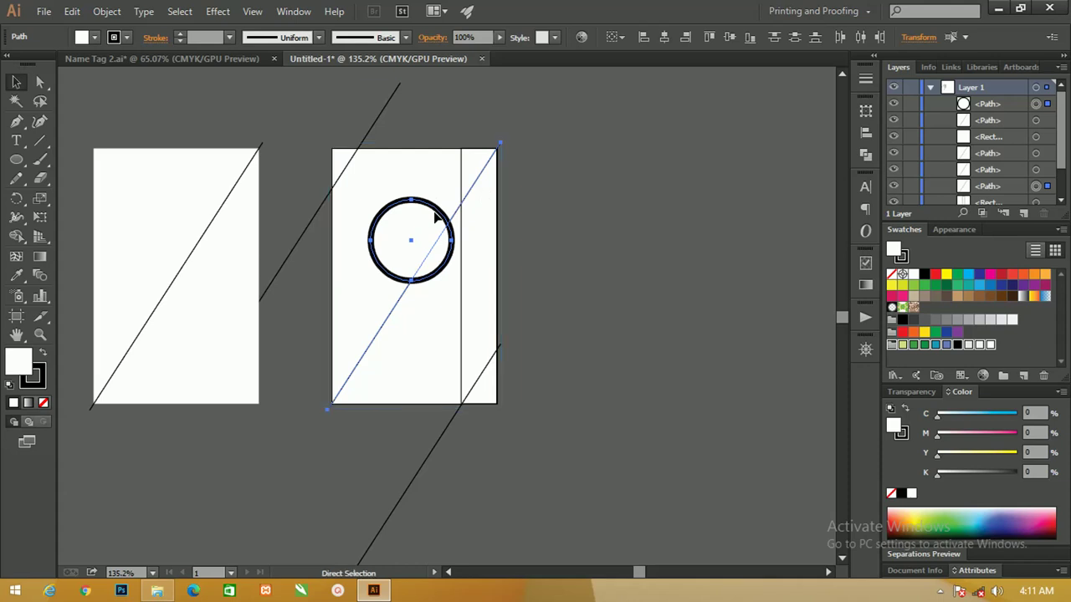
key(ctrl+c)
key(ctrl+f)
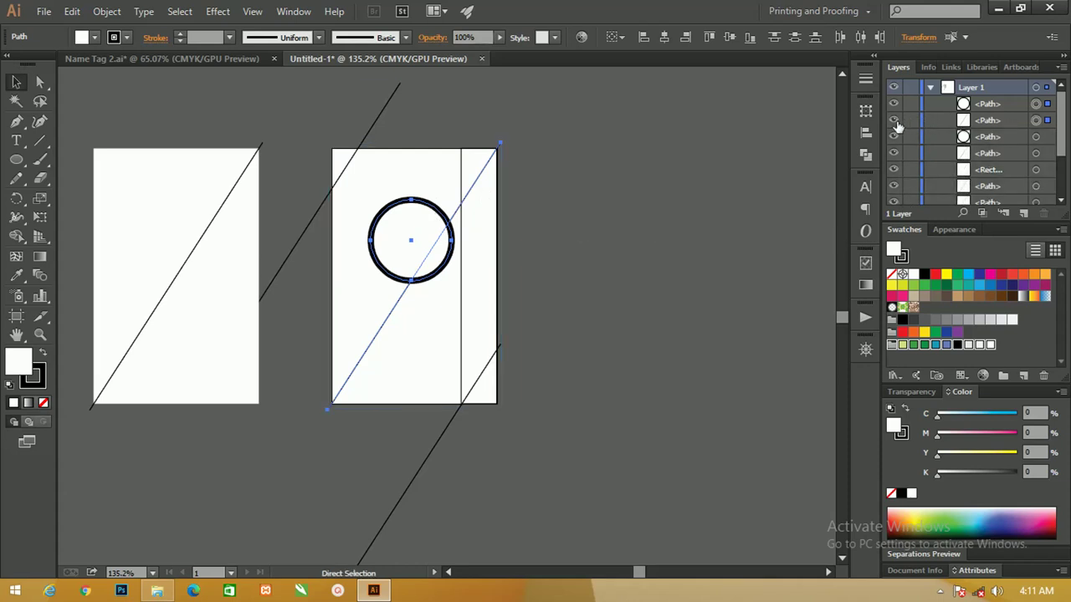
- Hide the copies and original circle in the Layers panel, then select the right artboard's shapes
click(894, 120)
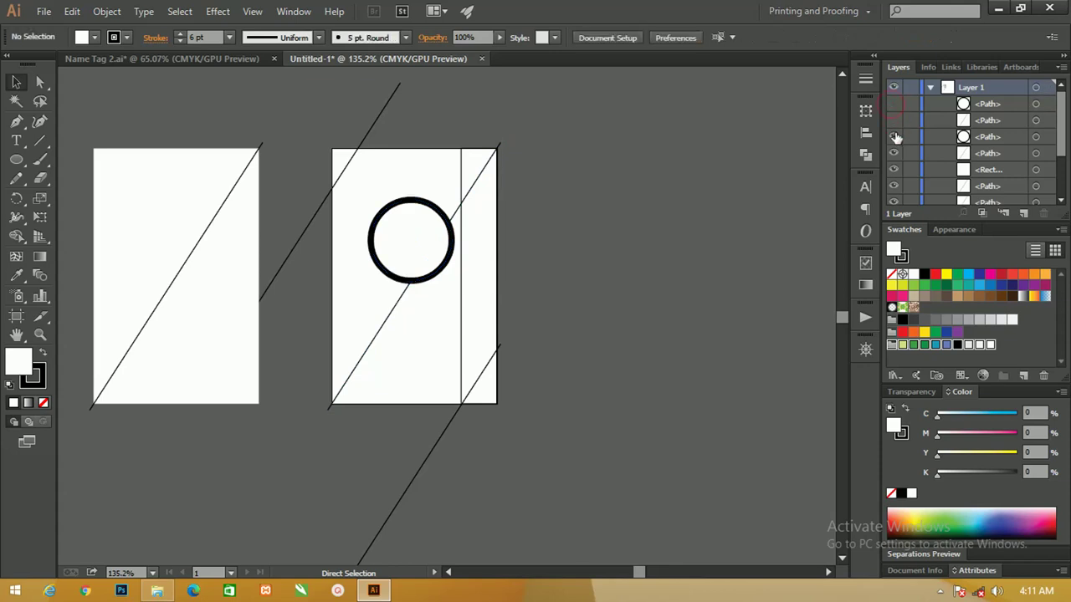
click(894, 136)
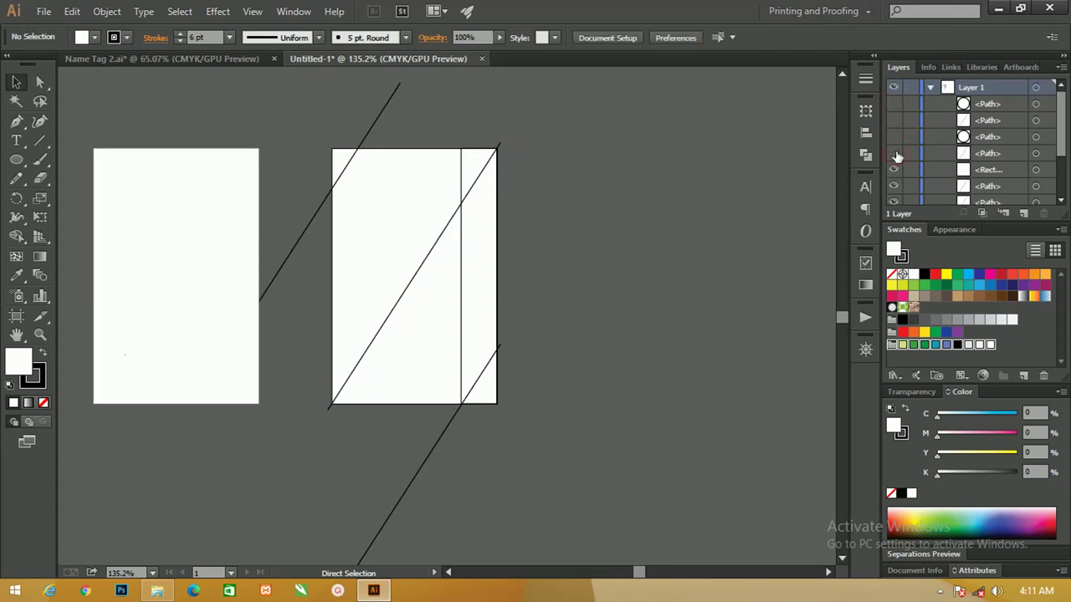
click(894, 154)
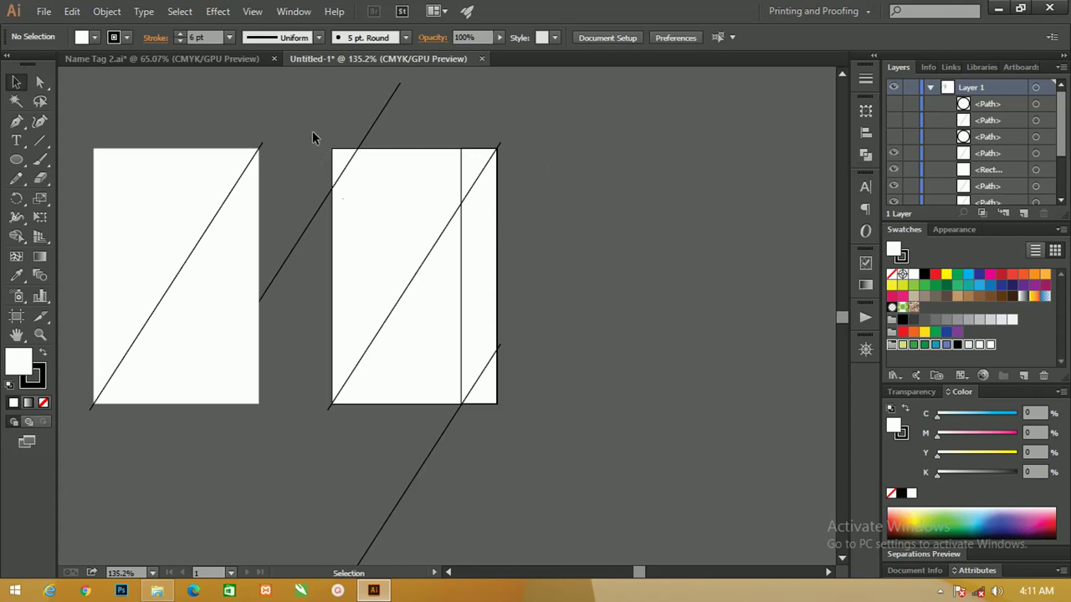
drag(312, 138, 533, 427)
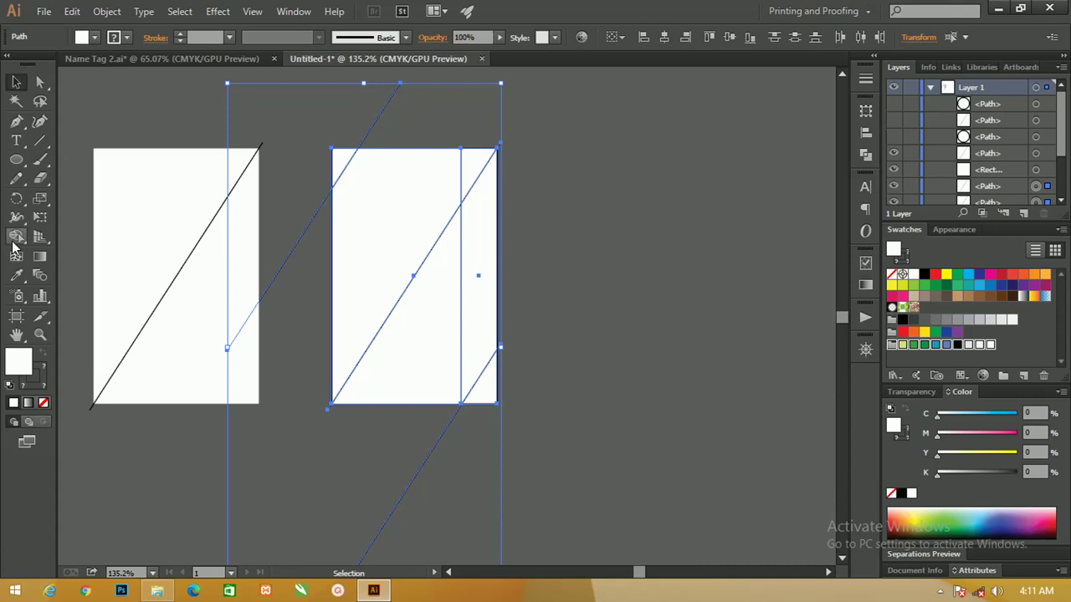
- With Shape Builder, fill the top-right, bottom-right and small top-left triangles green
click(15, 238)
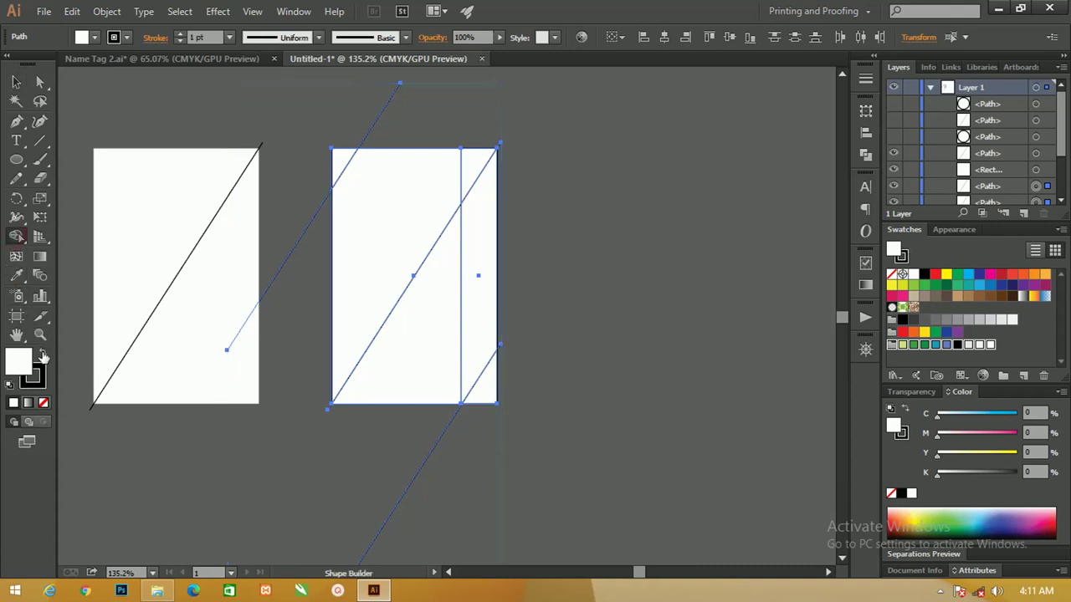
click(42, 355)
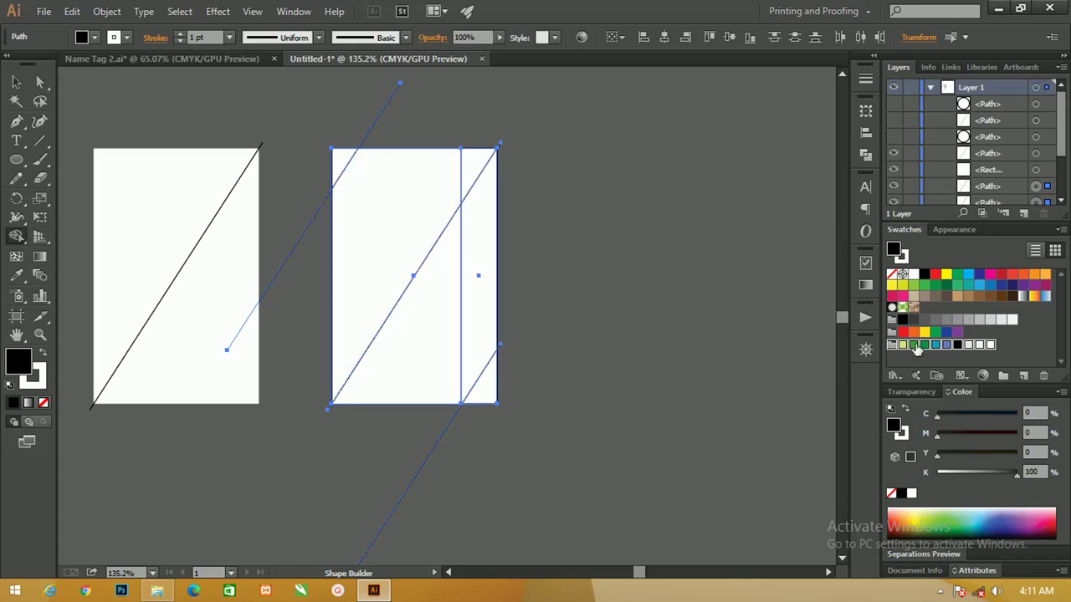
click(1013, 341)
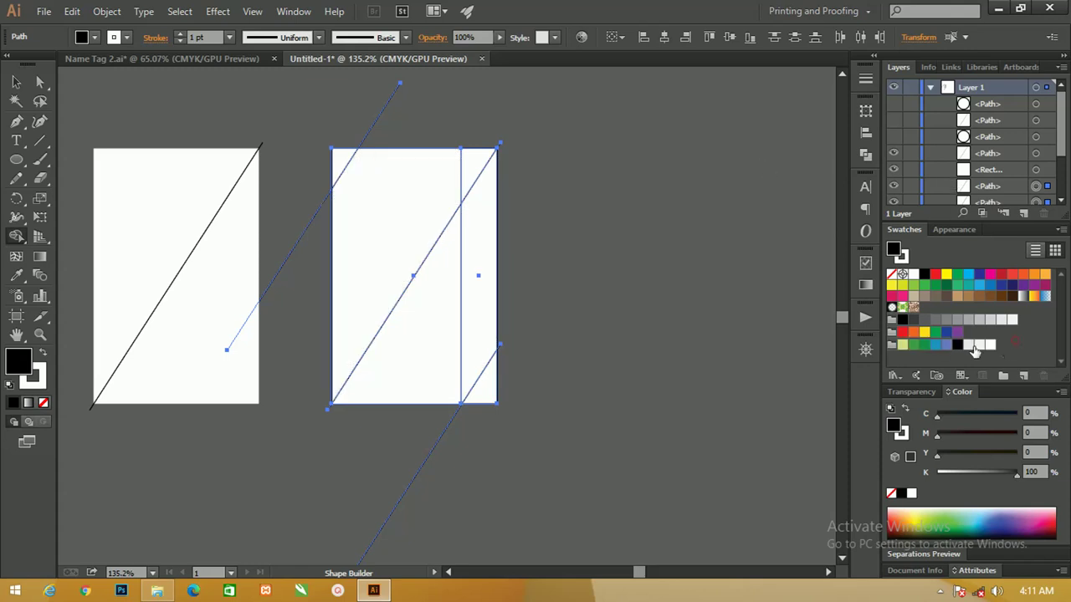
click(924, 344)
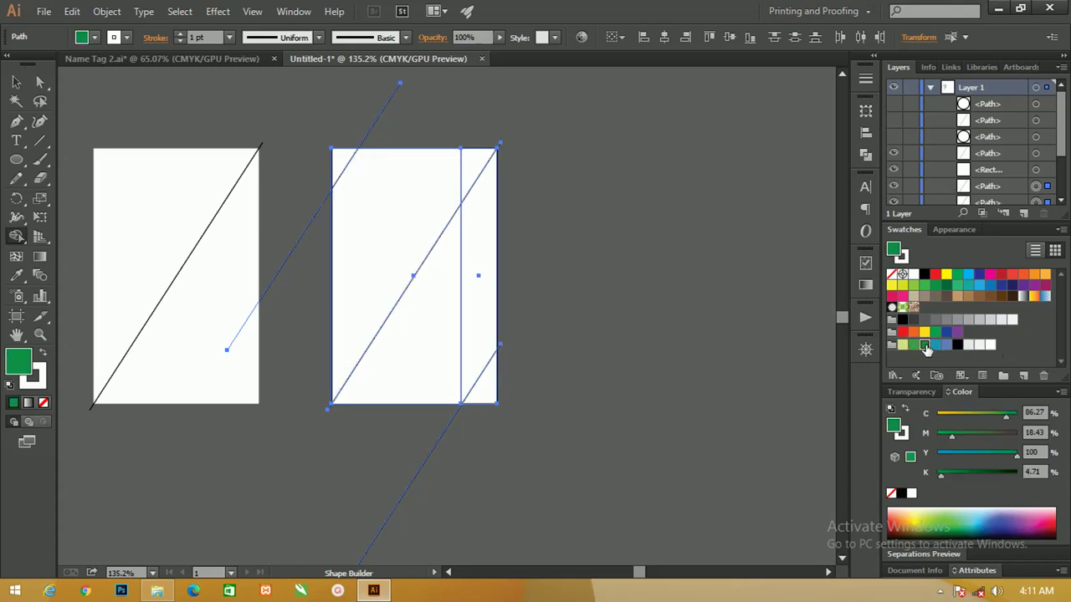
click(473, 172)
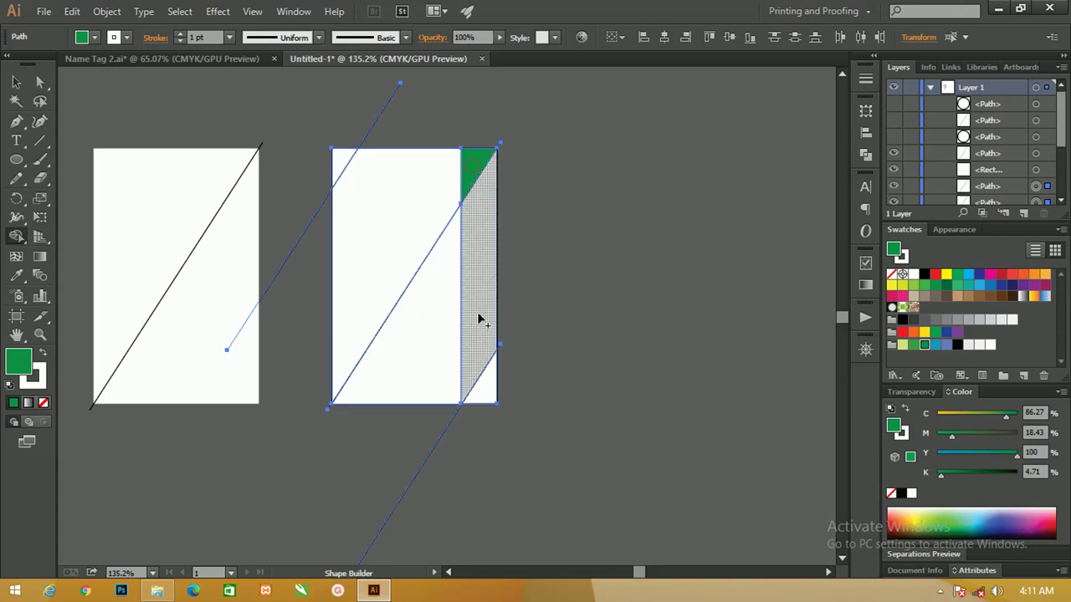
click(485, 389)
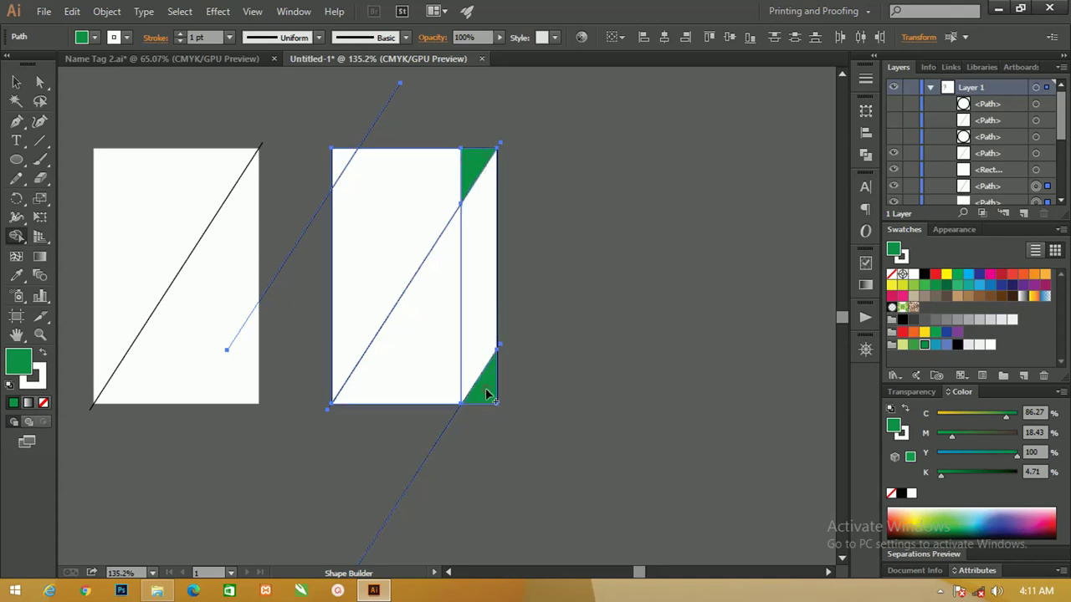
click(343, 164)
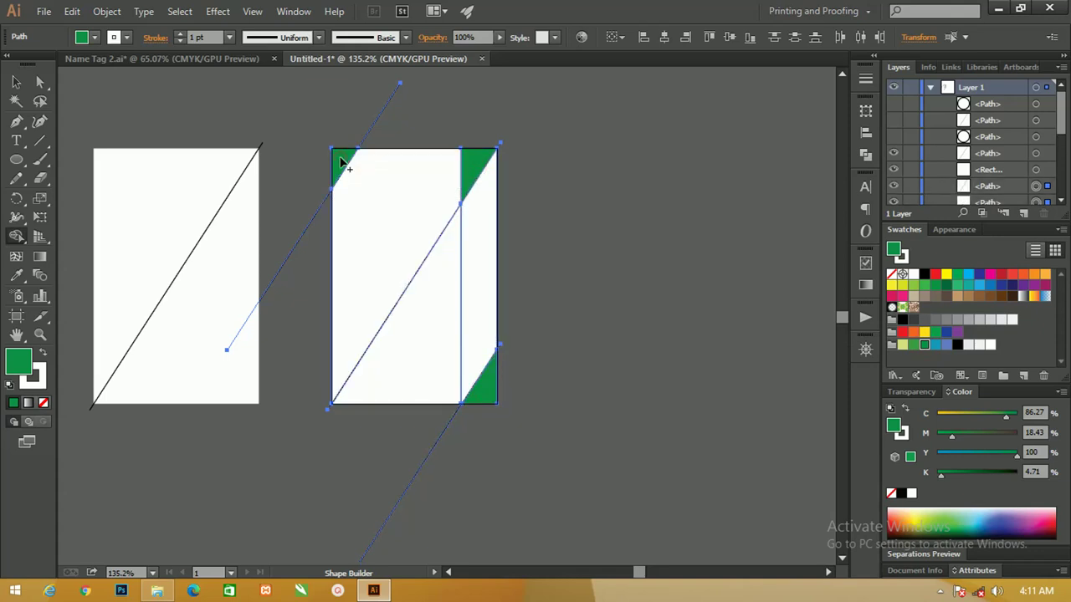
- Fill the right strip and its top and bottom triangles light yellow-green
click(913, 345)
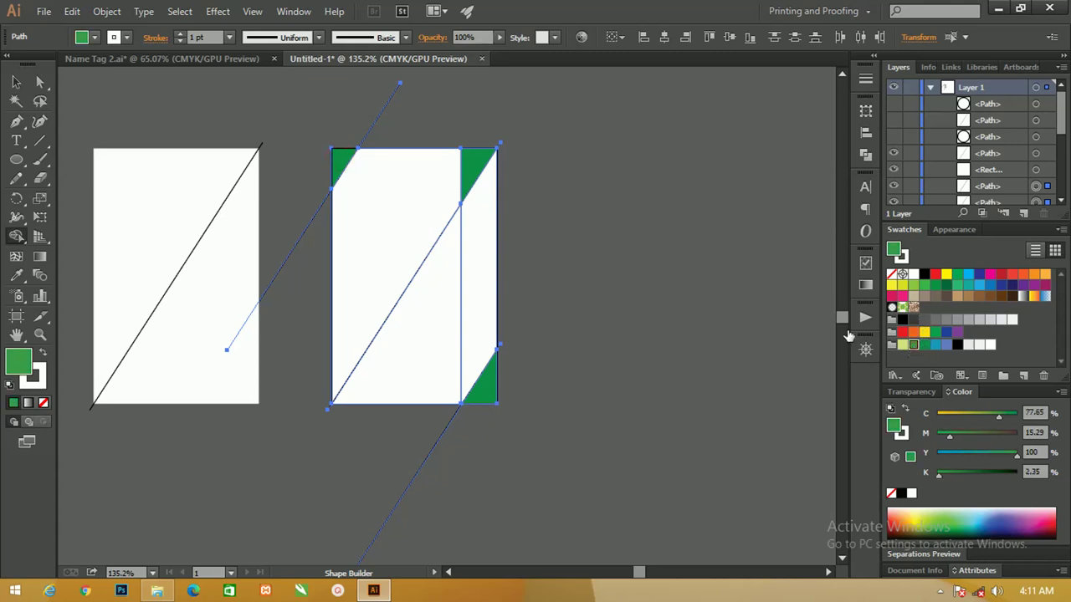
click(903, 344)
click(478, 224)
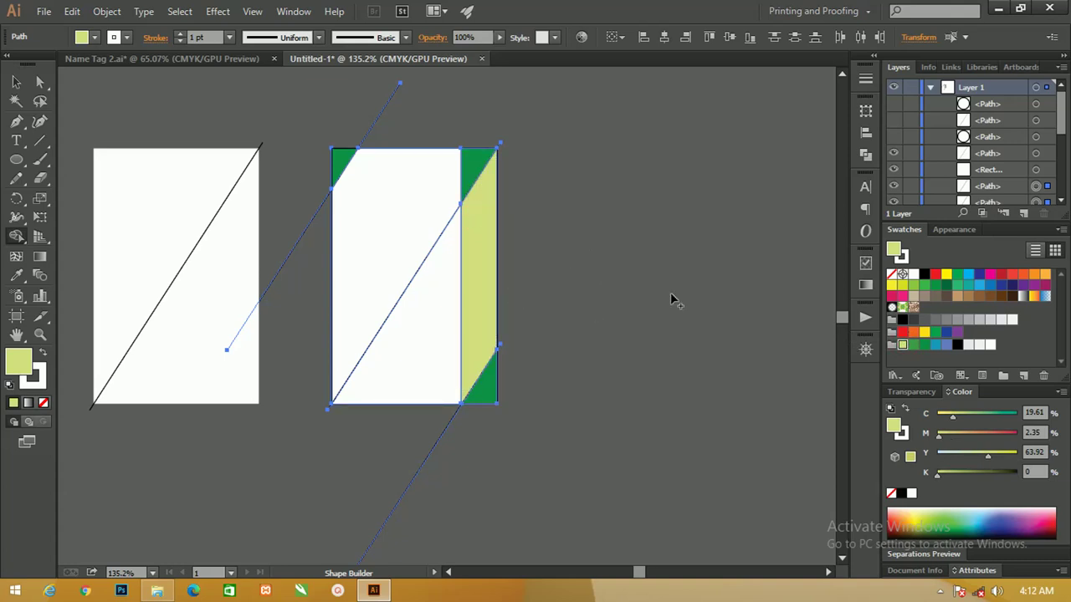
click(474, 164)
click(489, 378)
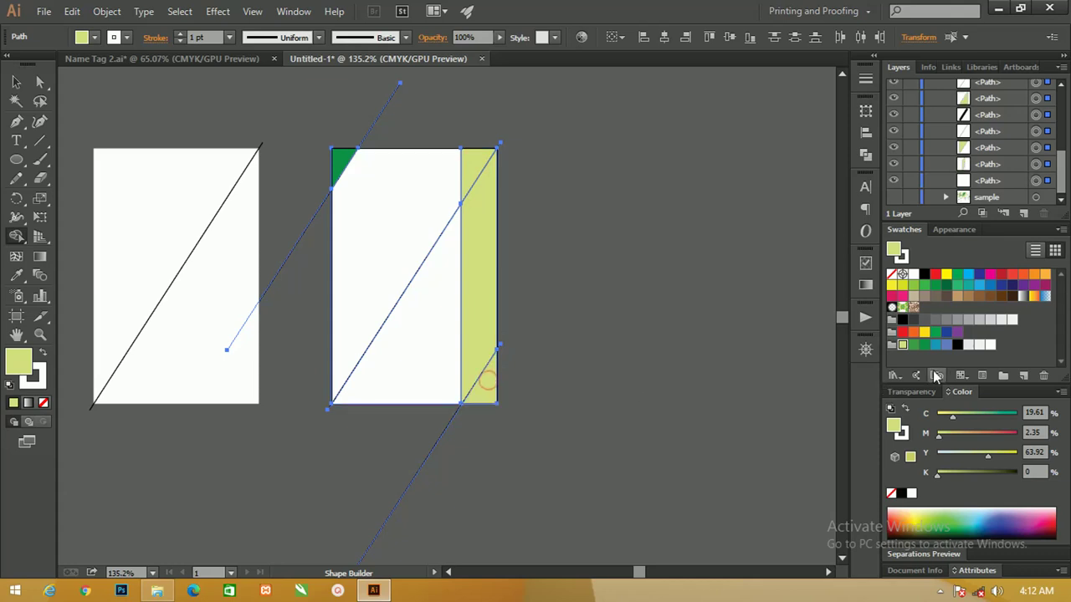
- Fill the strip middle and lower diagonal region dark green and the upper-left region lighter green
click(924, 345)
click(471, 253)
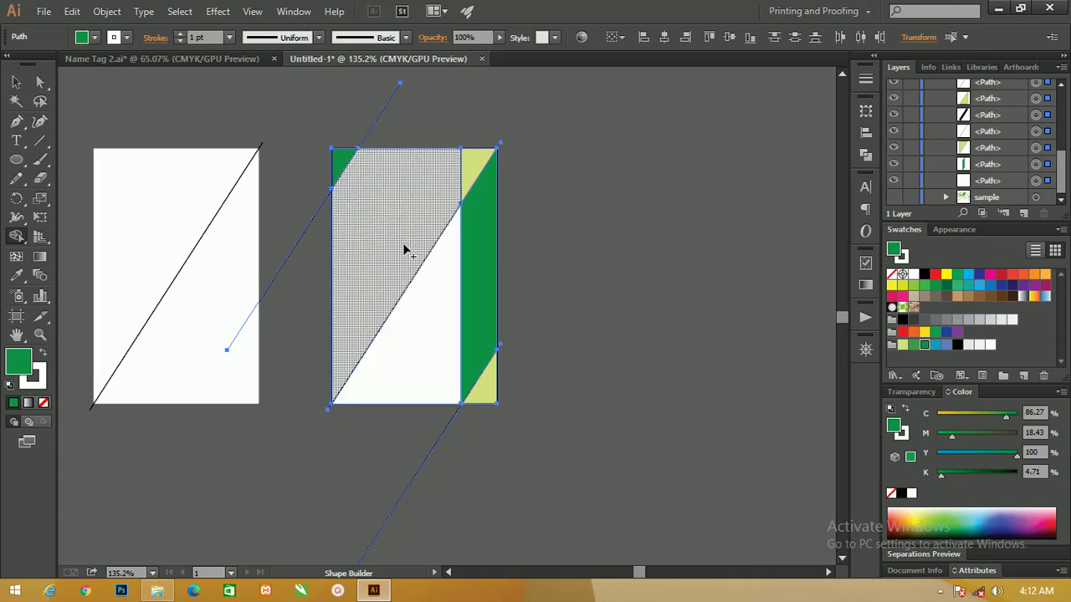
click(402, 328)
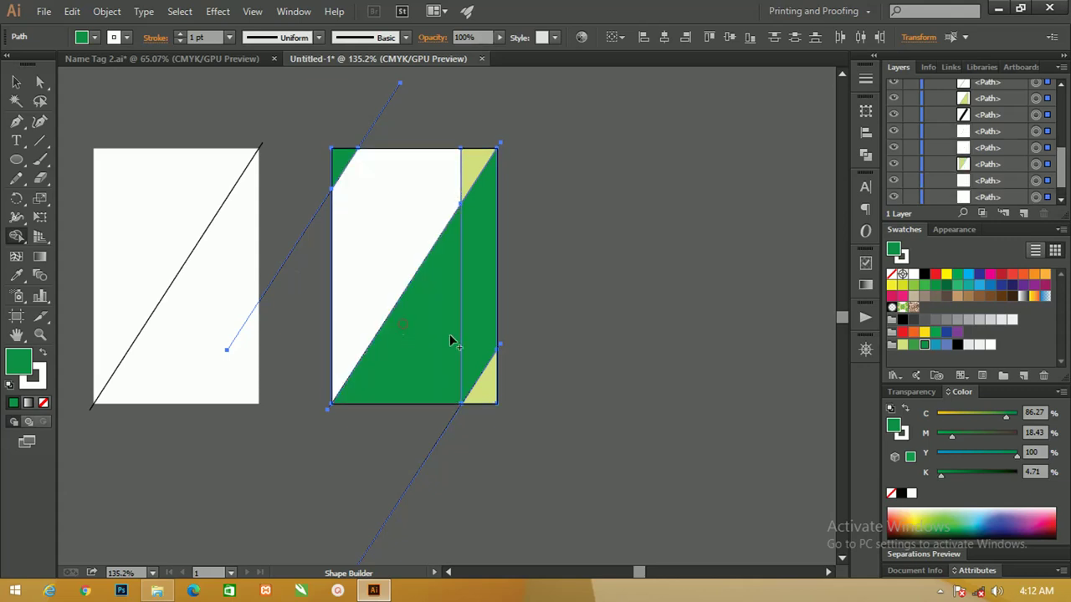
click(914, 344)
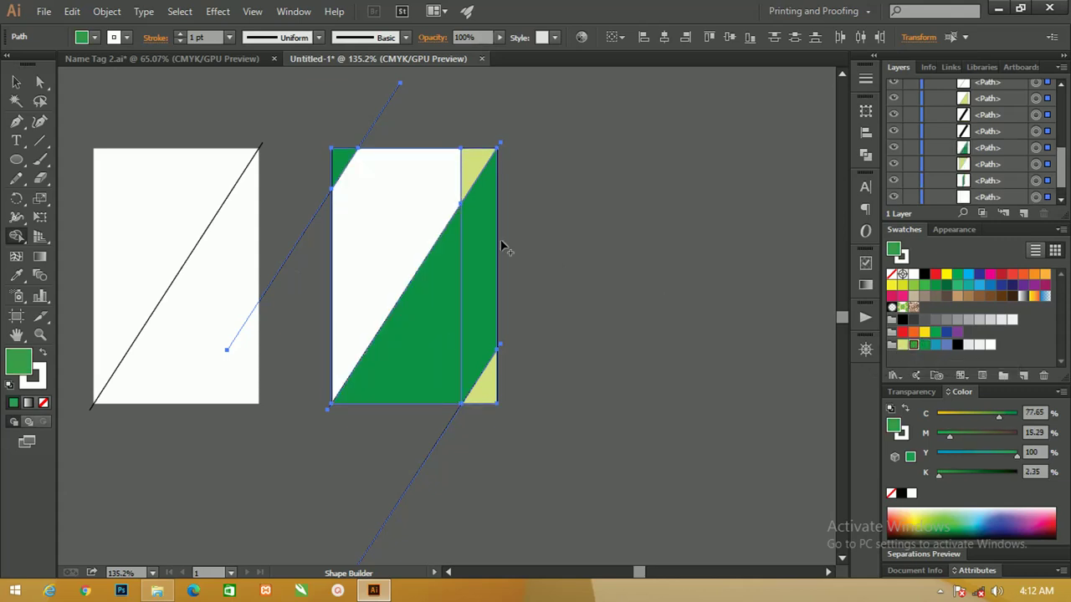
click(427, 214)
click(16, 82)
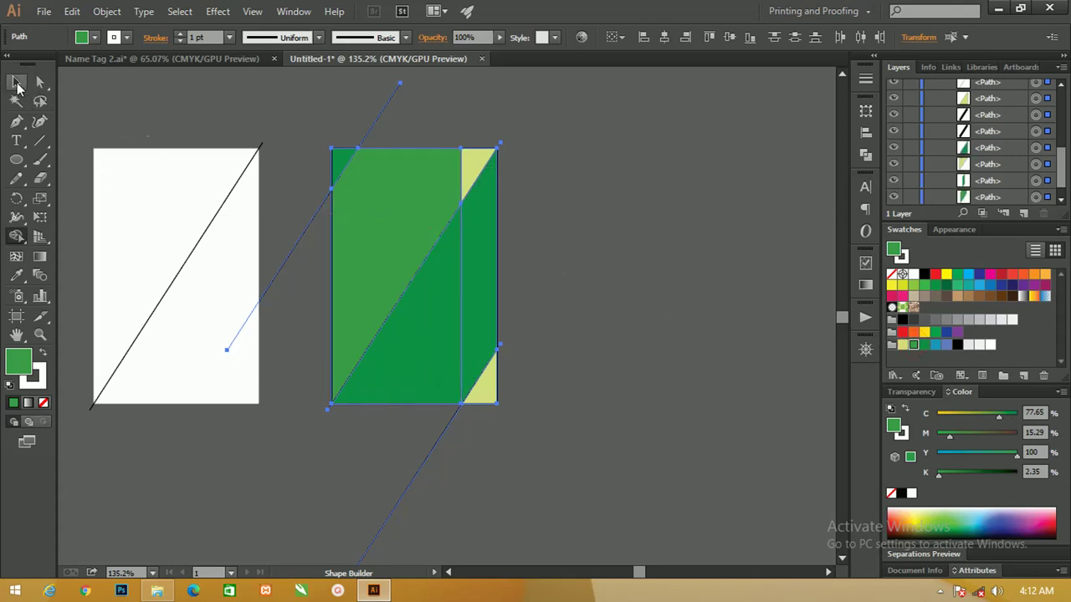
click(738, 204)
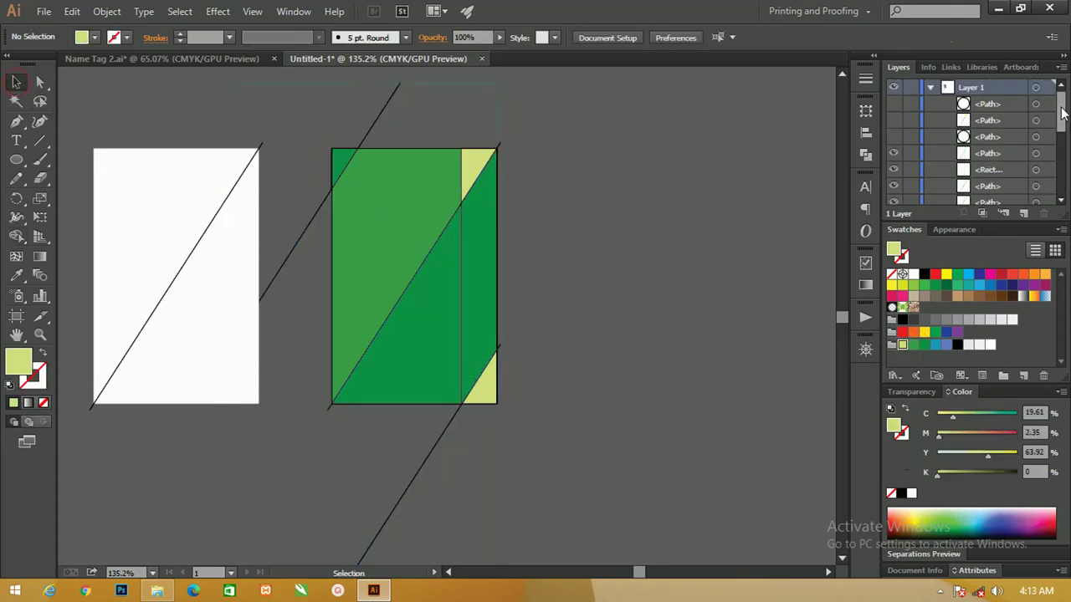
- Delete the six stray diagonal line pieces sticking out around the right-hand green rectangle
click(365, 136)
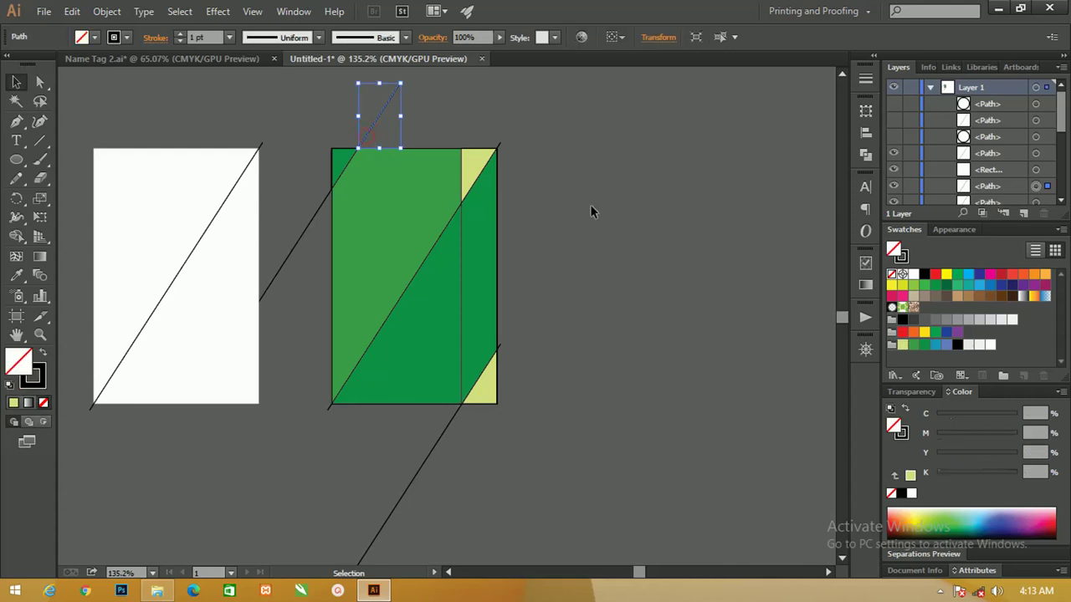
key(Delete)
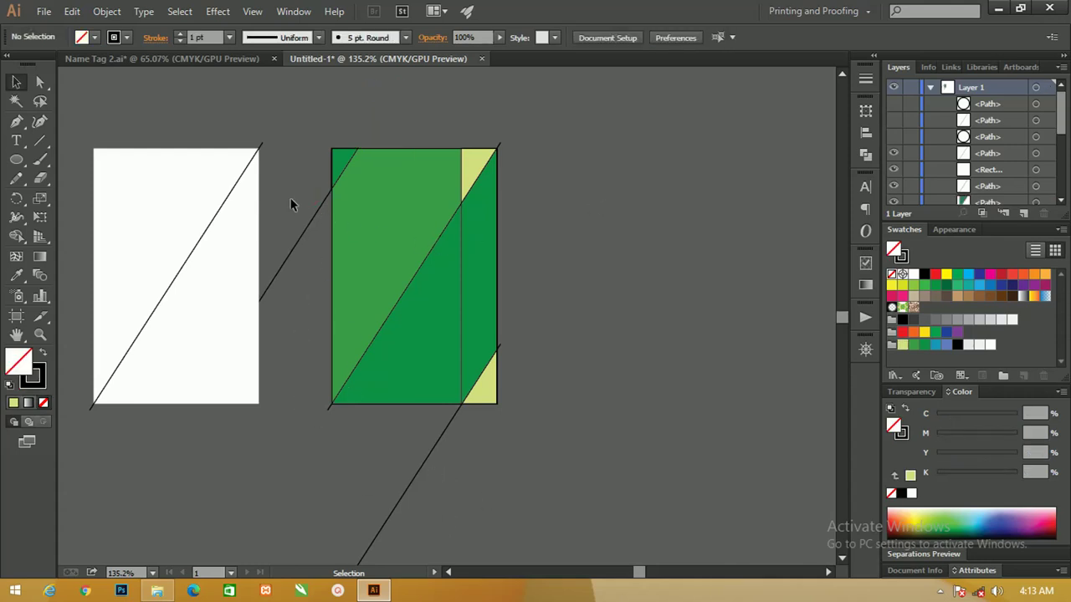
key(Delete)
drag(544, 502, 318, 432)
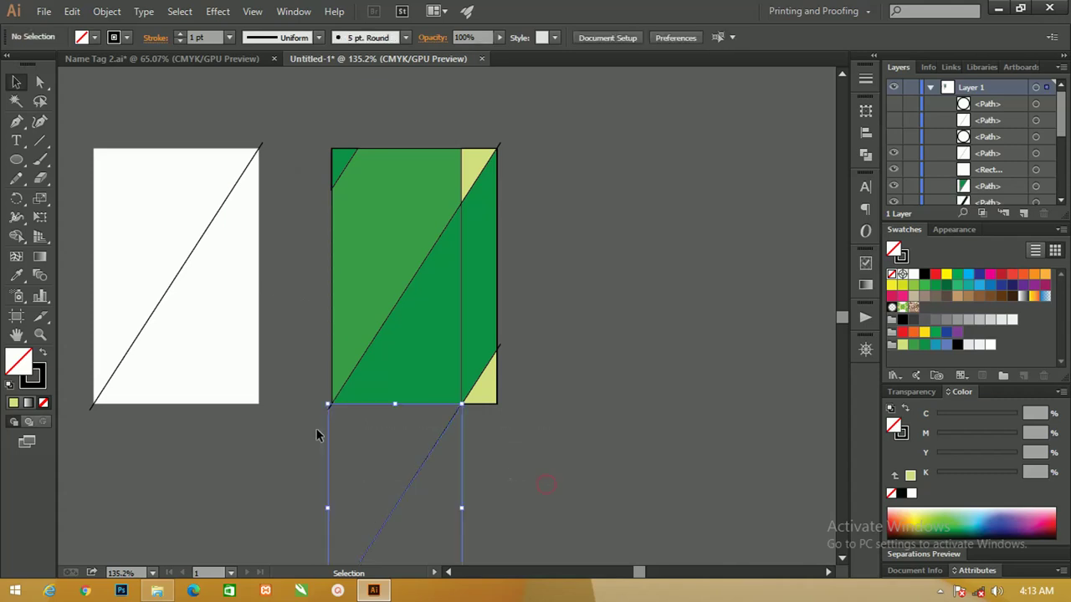
key(Delete)
click(328, 405)
key(Delete)
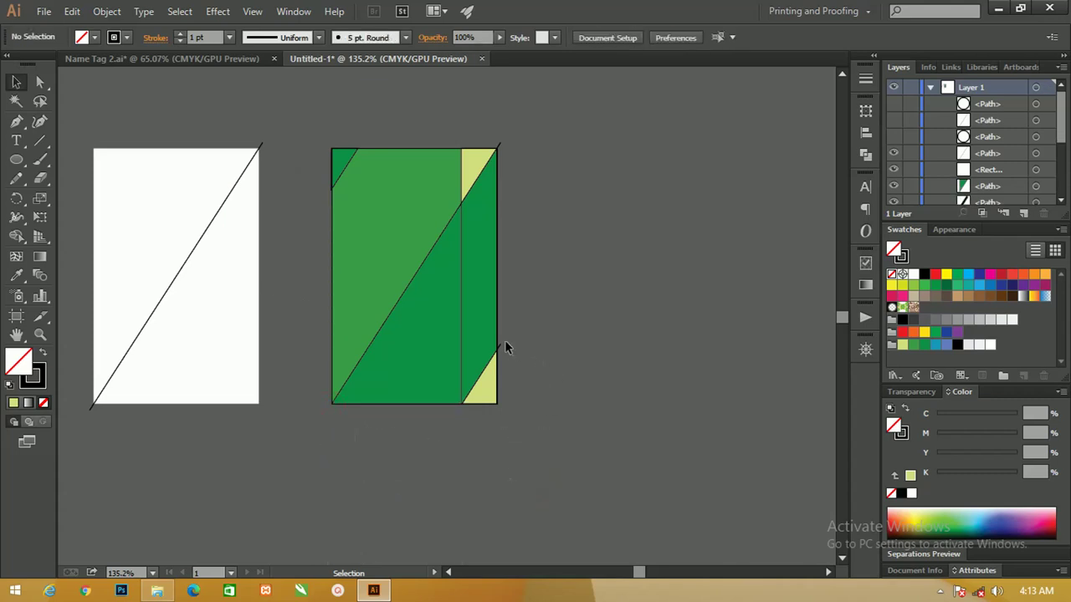
click(500, 345)
key(Delete)
click(500, 145)
key(Delete)
- Recolour the left green section and lower-left triangle light yellow-green
click(406, 188)
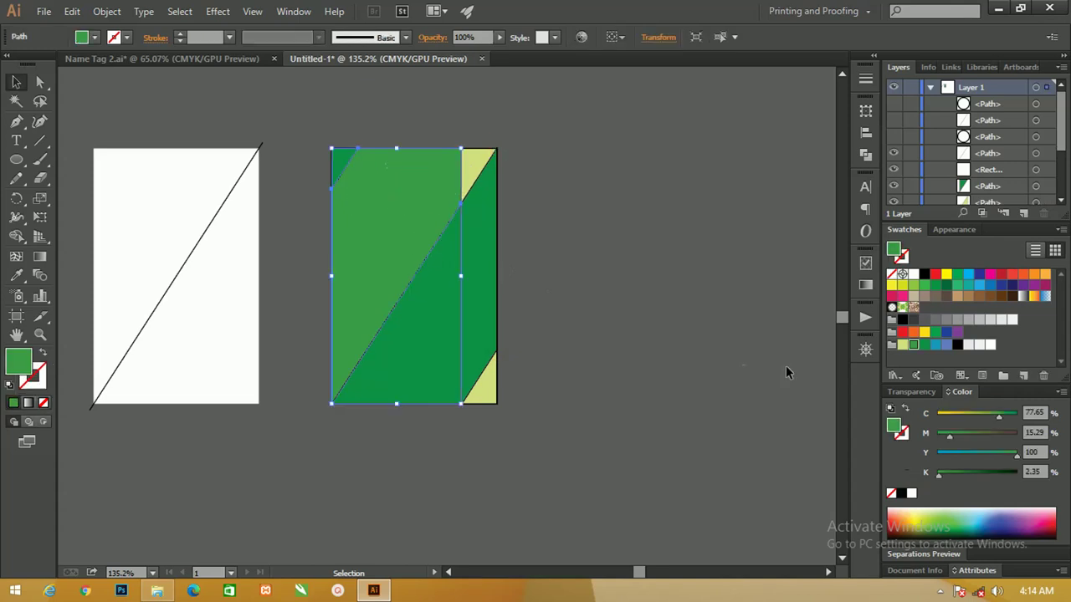
click(903, 345)
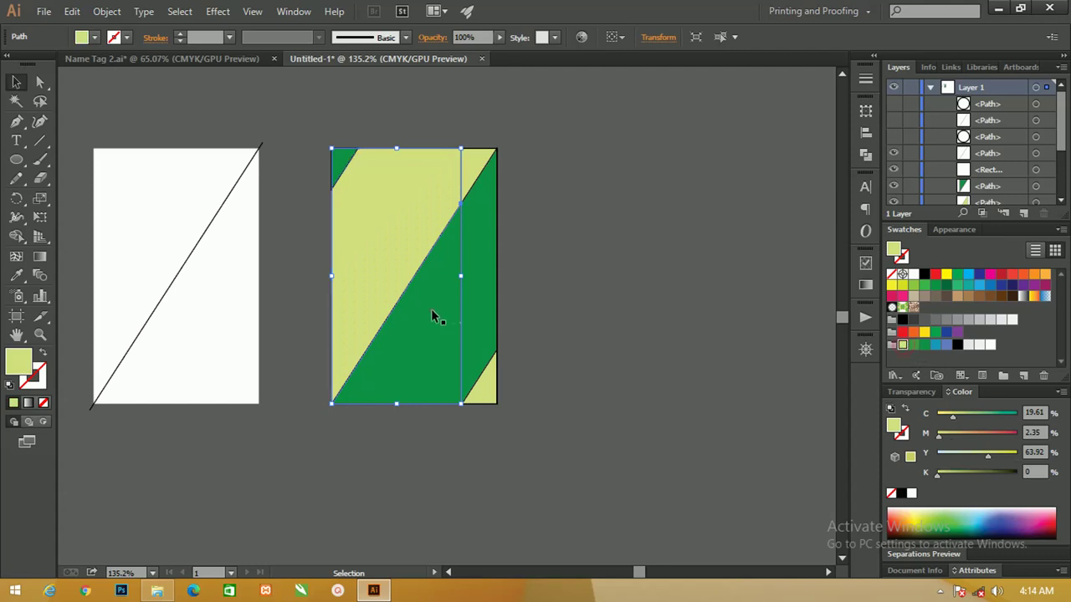
click(434, 317)
click(902, 345)
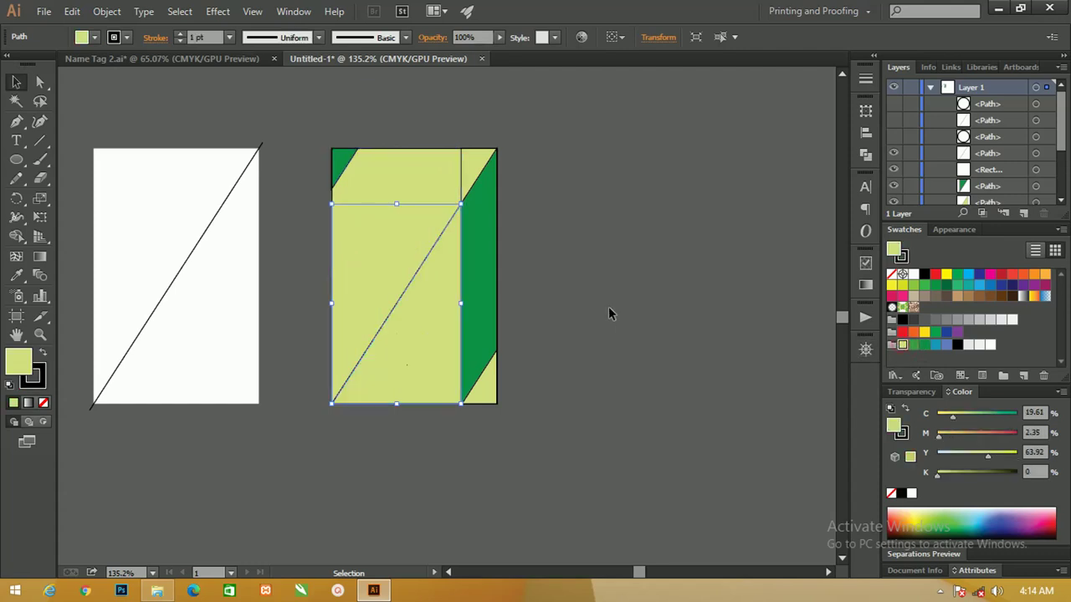
click(609, 311)
click(430, 309)
- Lower the lower-left triangle's opacity to 56% in the Transparency settings
click(944, 231)
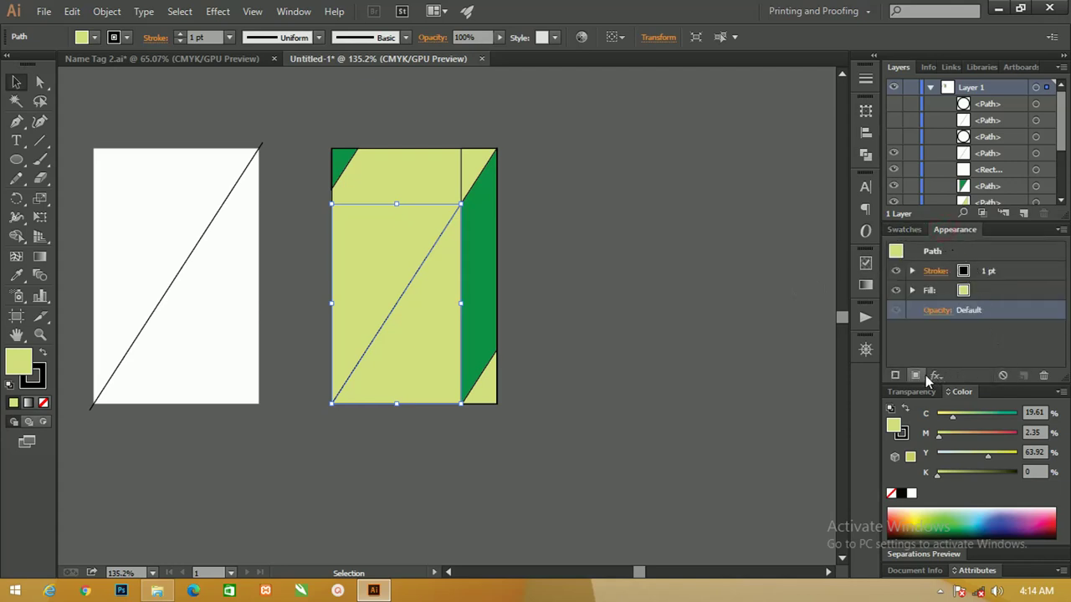
click(938, 310)
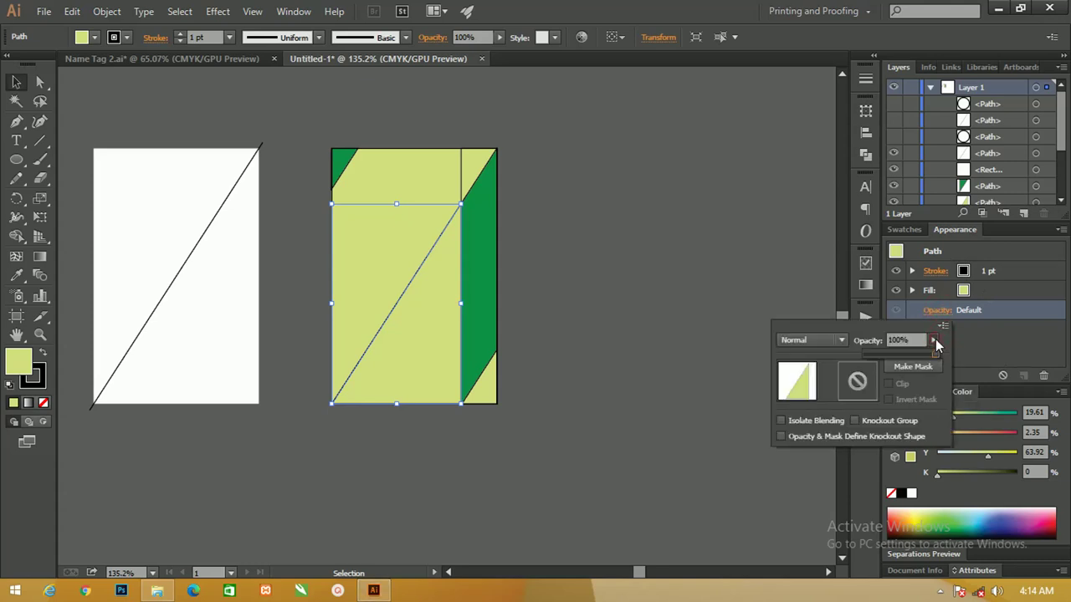
click(934, 341)
mouse_move(928, 356)
mouse_down()
mouse_move(905, 358)
mouse_move(915, 357)
mouse_up()
- Set the pale upper-left section to 22% opacity, then marquee-select the right artboard's shapes
click(427, 183)
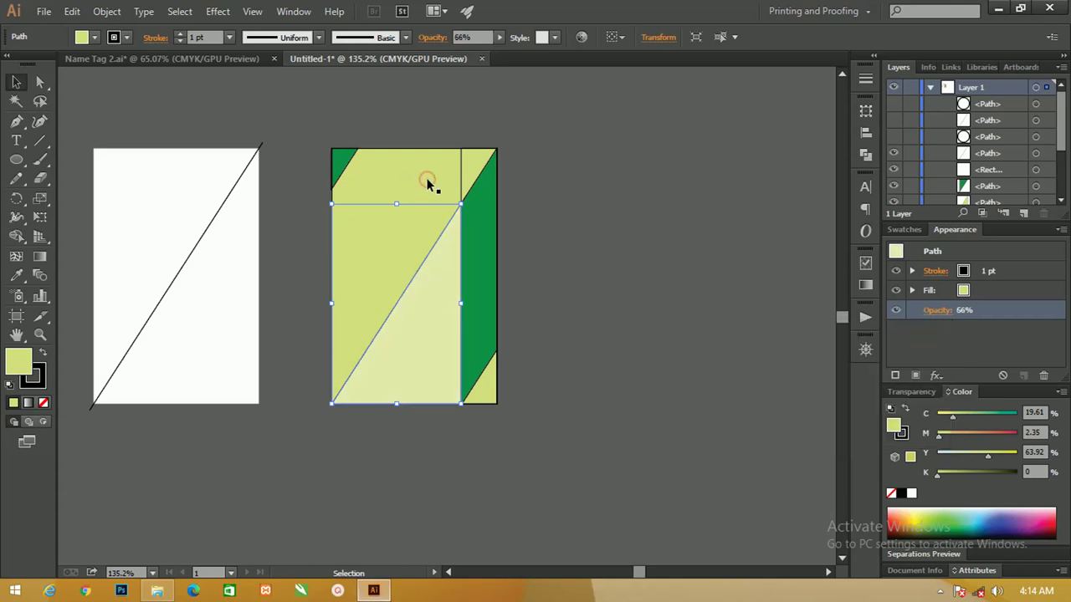
click(939, 310)
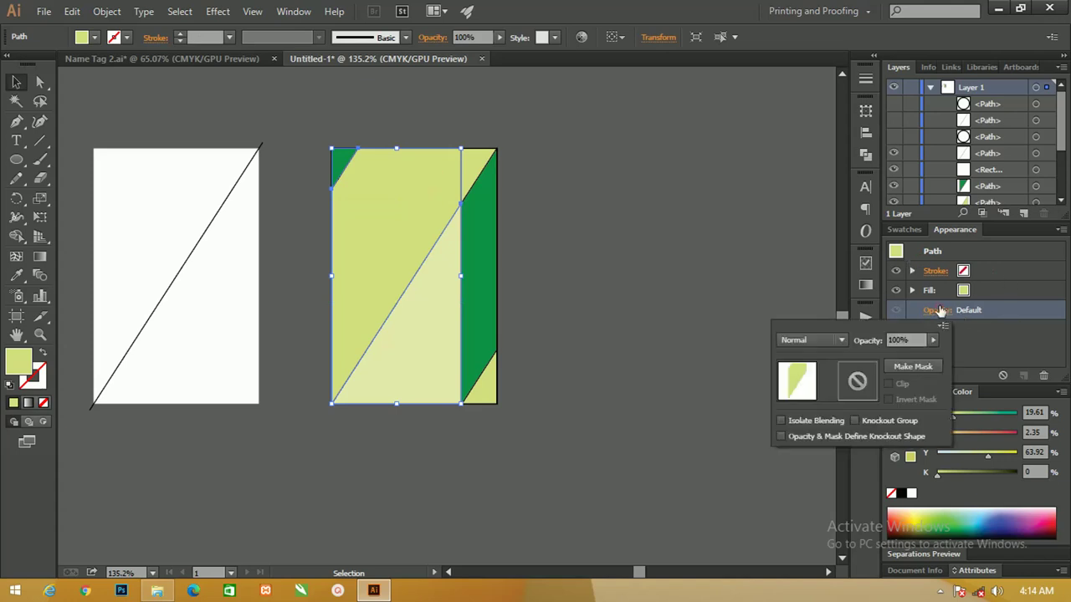
click(934, 341)
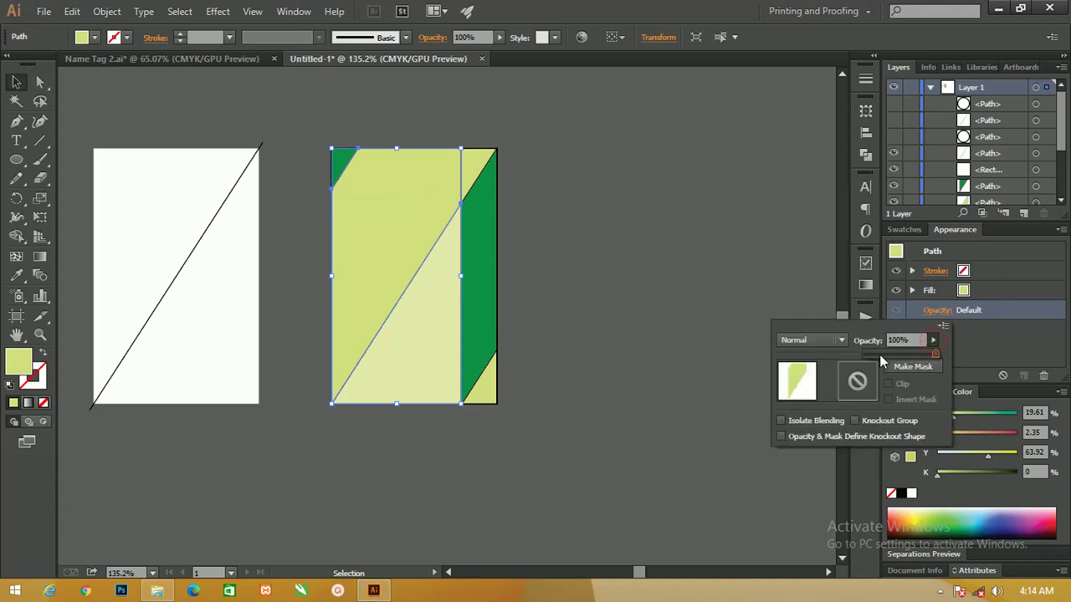
drag(879, 353, 876, 357)
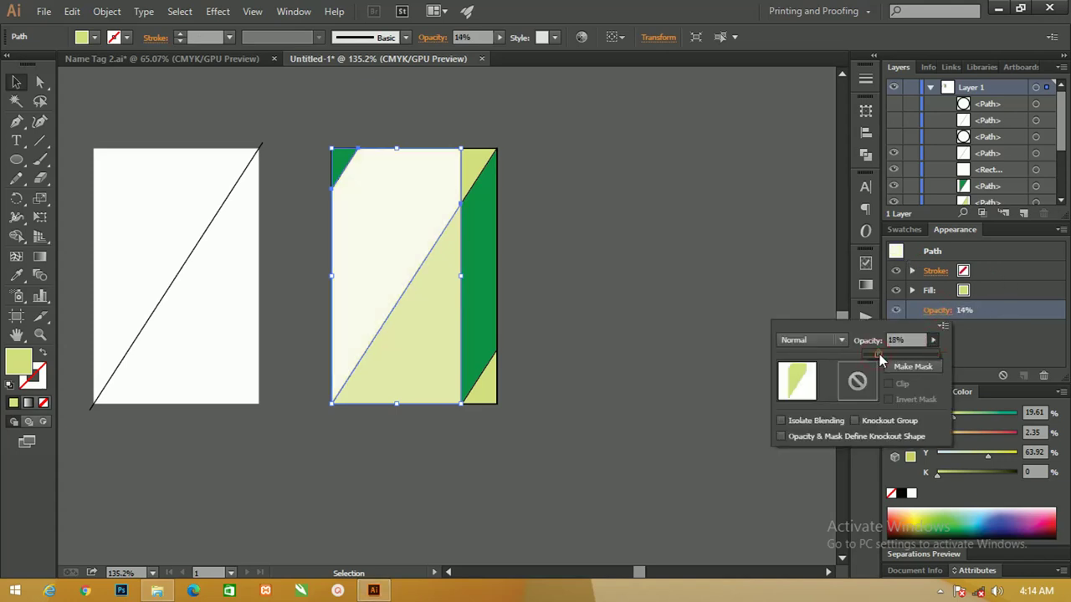
click(629, 269)
click(574, 257)
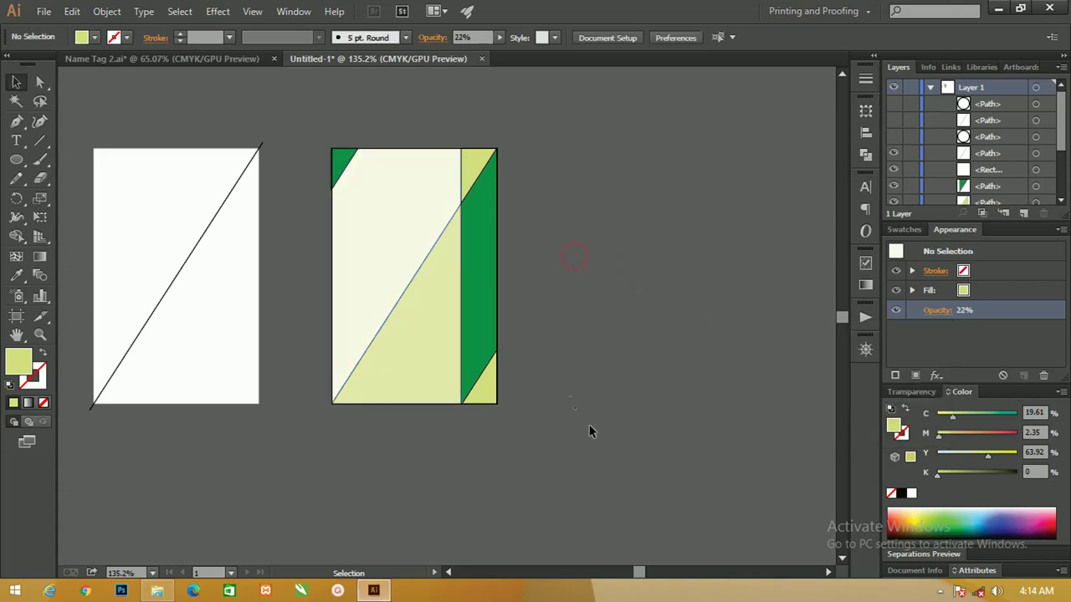
drag(589, 431, 406, 179)
click(608, 194)
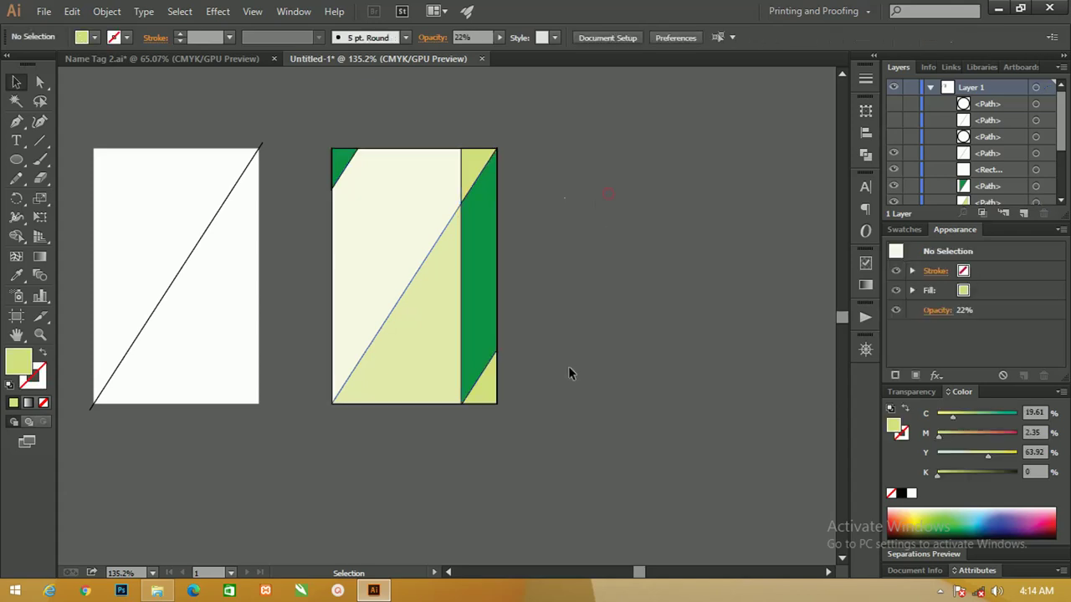
- Set the stroke to None on all shapes on the right artboard
drag(481, 395, 309, 118)
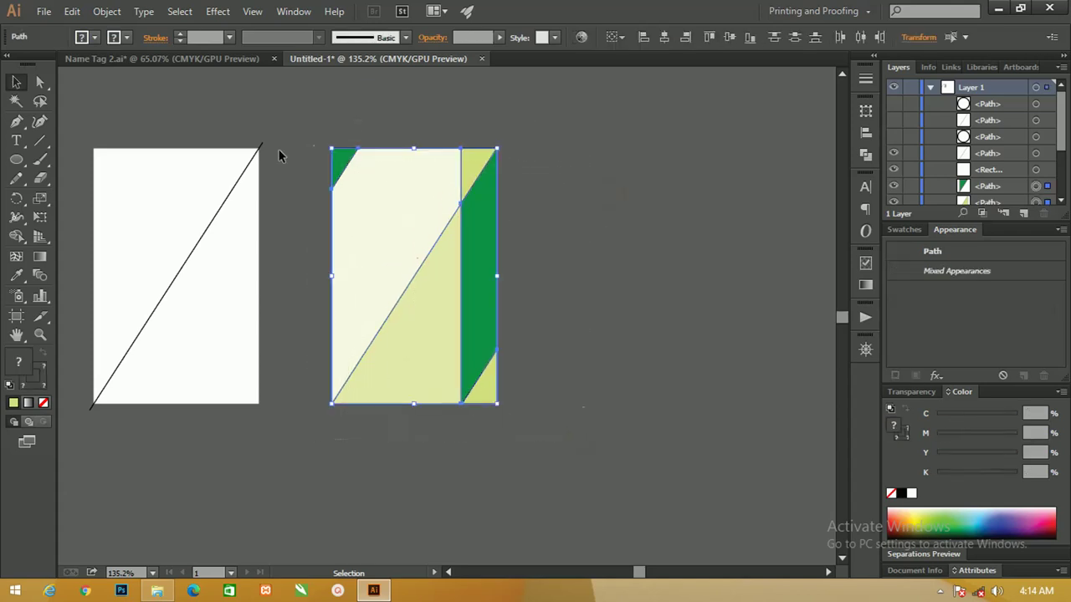
click(44, 403)
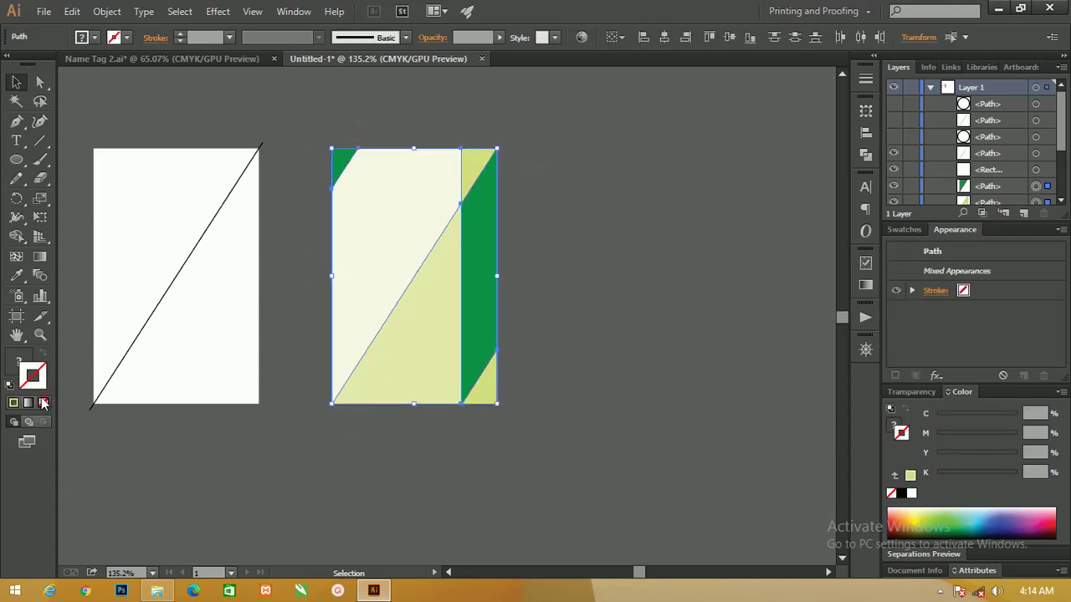
click(560, 186)
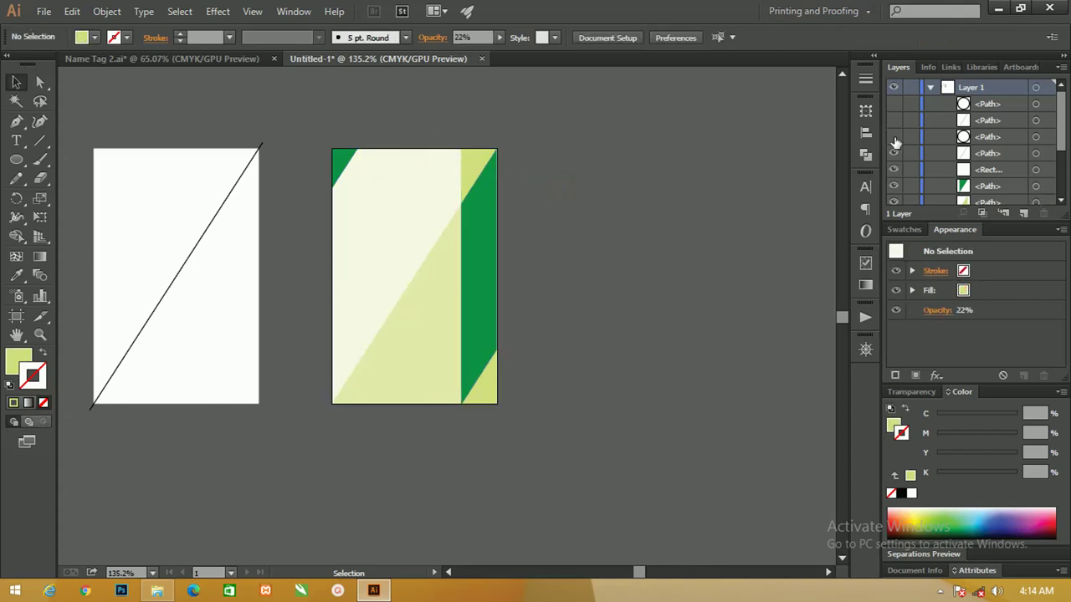
- Unhide the ringed circle and diagonal line in Layers, and select the circle
click(893, 104)
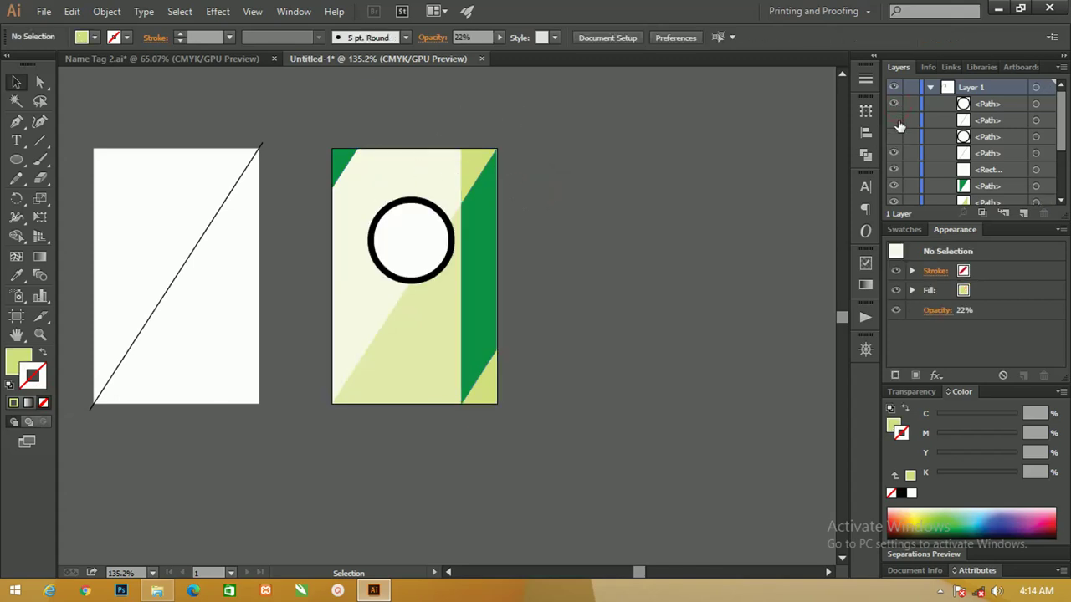
click(894, 120)
click(404, 212)
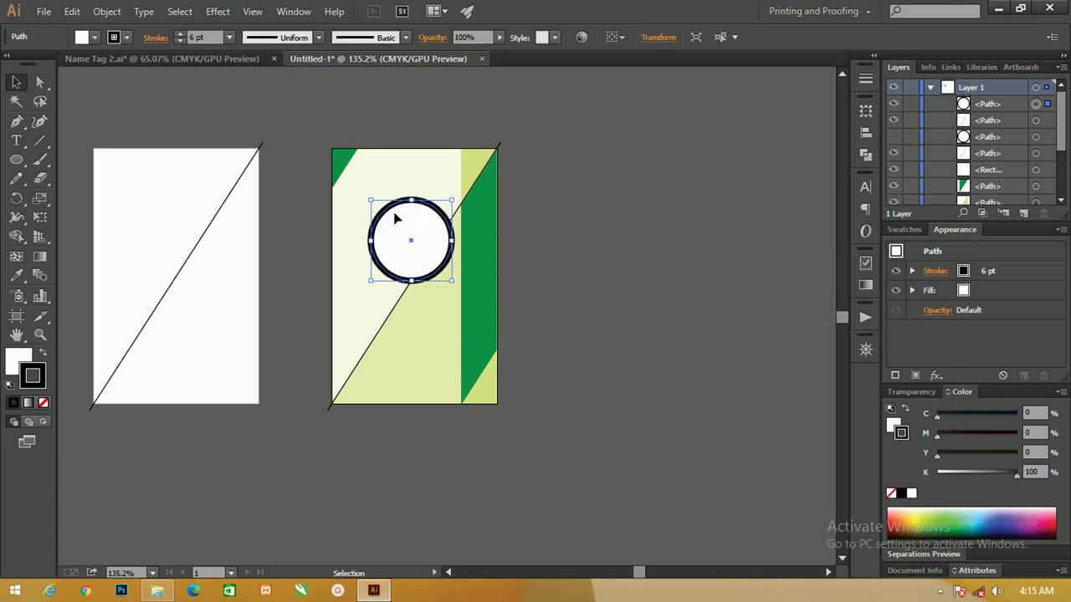
- Zoom in on the circle and expand its fill and stroke into separate shapes
key(z)
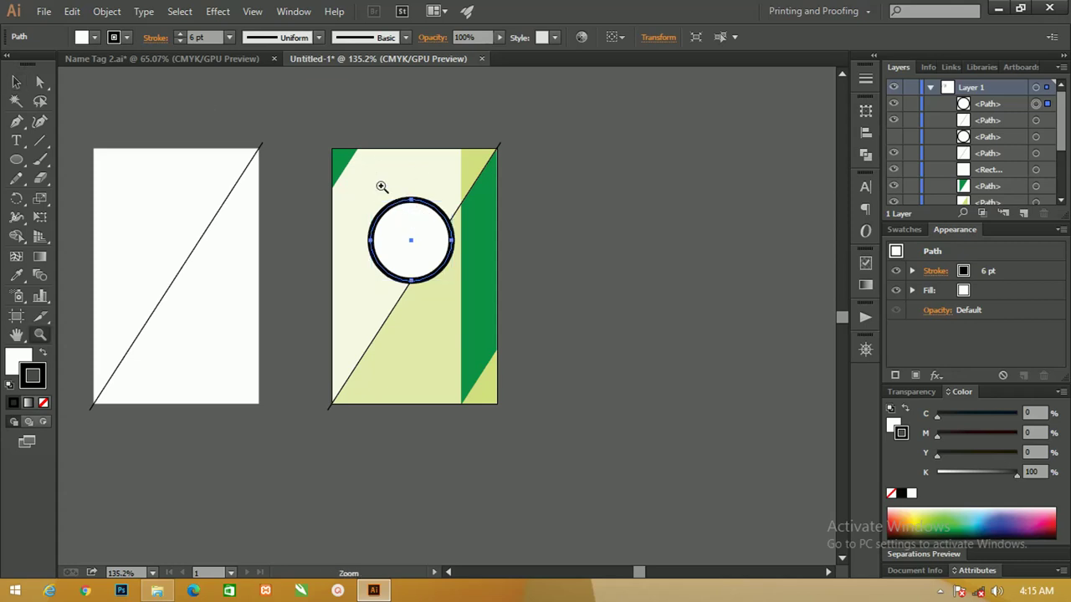
drag(381, 185, 606, 336)
alt+click(607, 336)
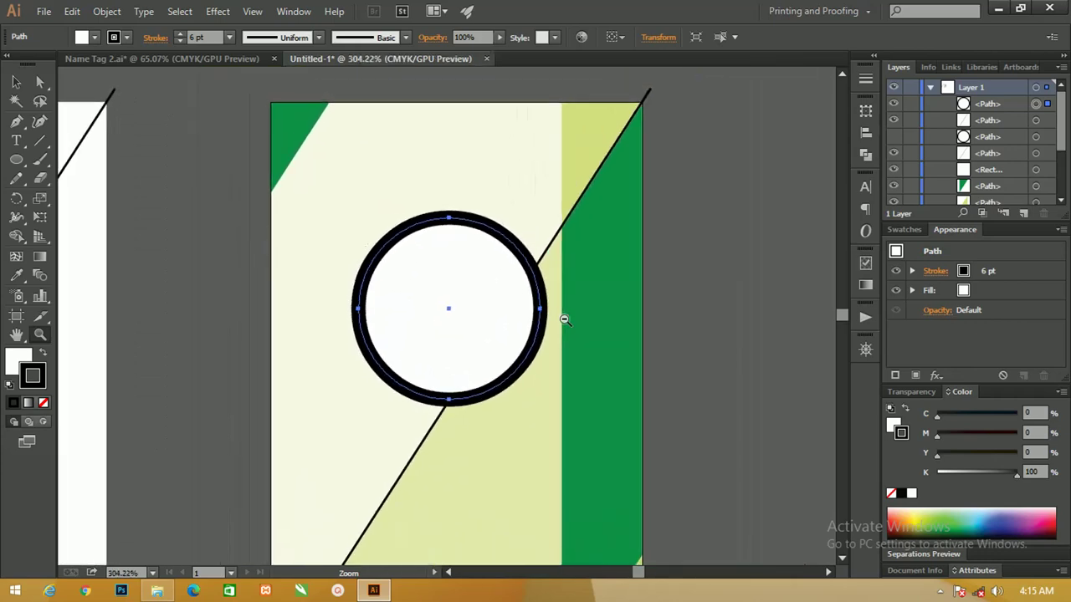
click(107, 12)
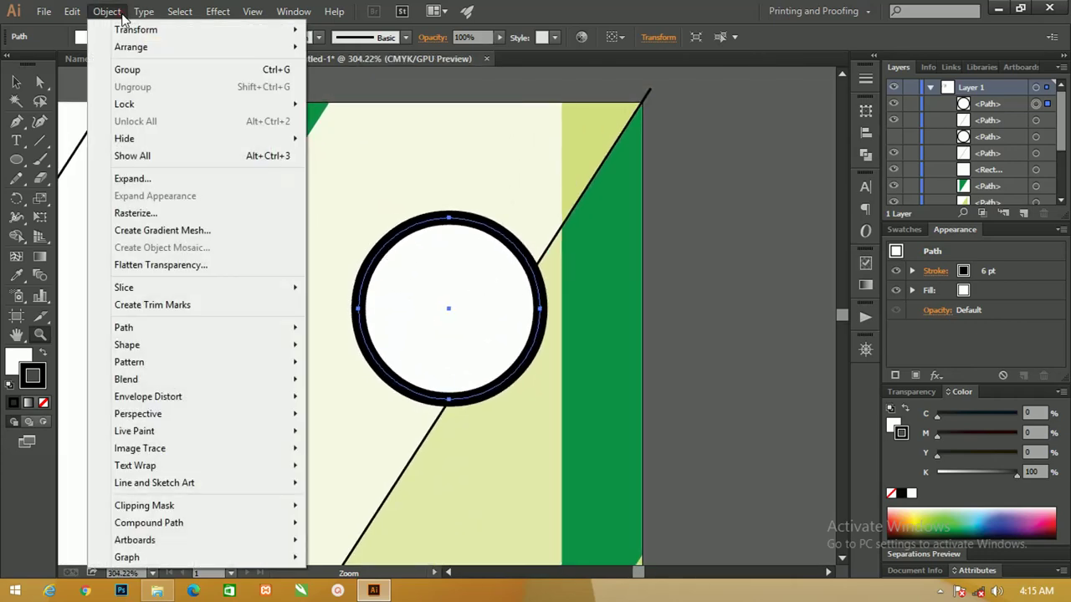
click(184, 180)
drag(532, 180, 686, 133)
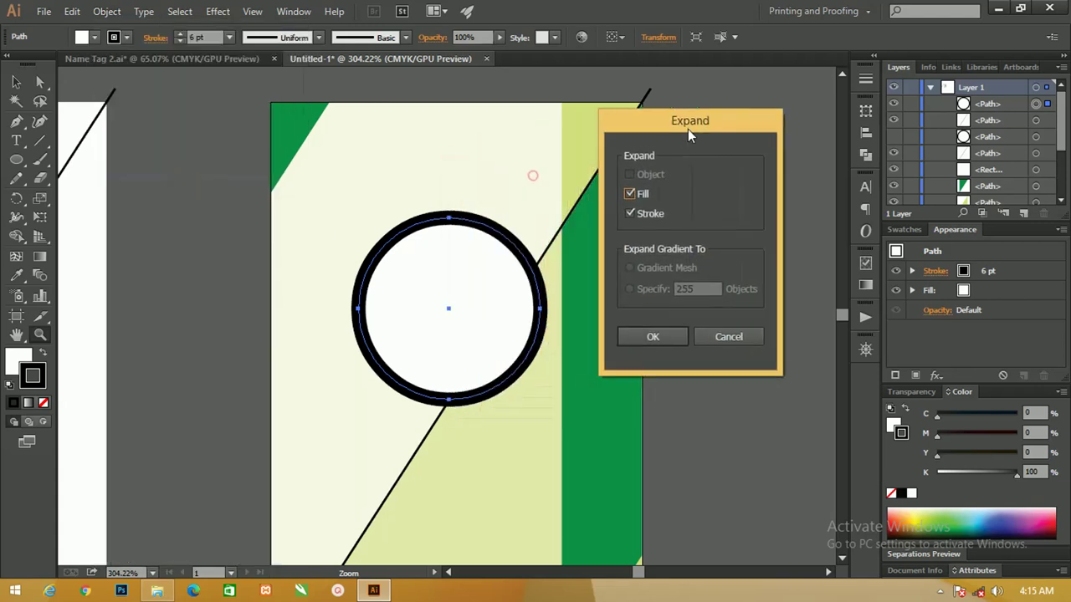
click(653, 336)
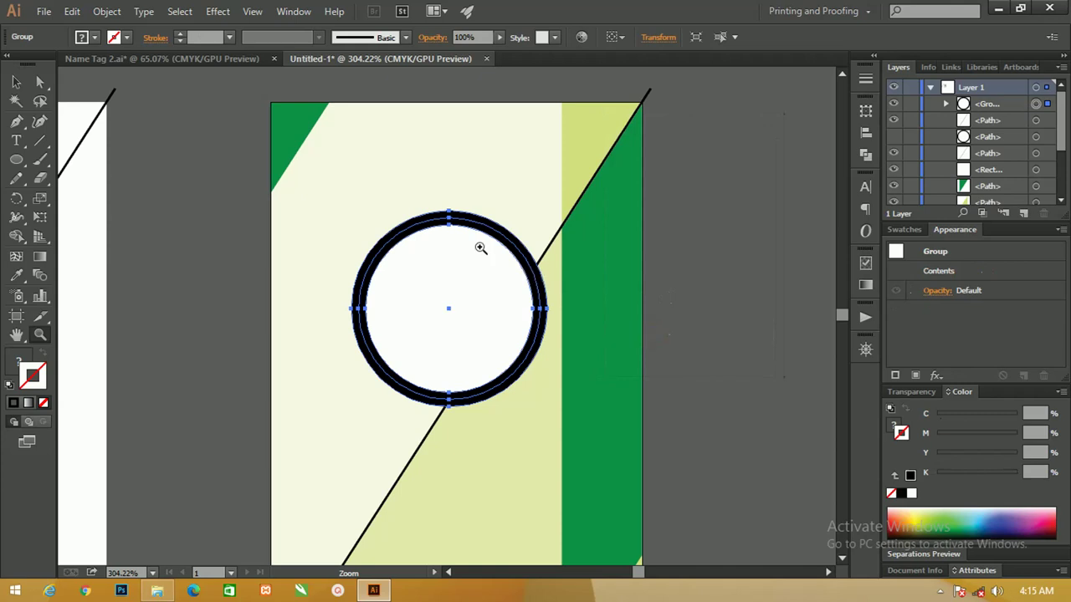
- Ungroup the expanded circle into a black ring and a white inner circle
click(16, 82)
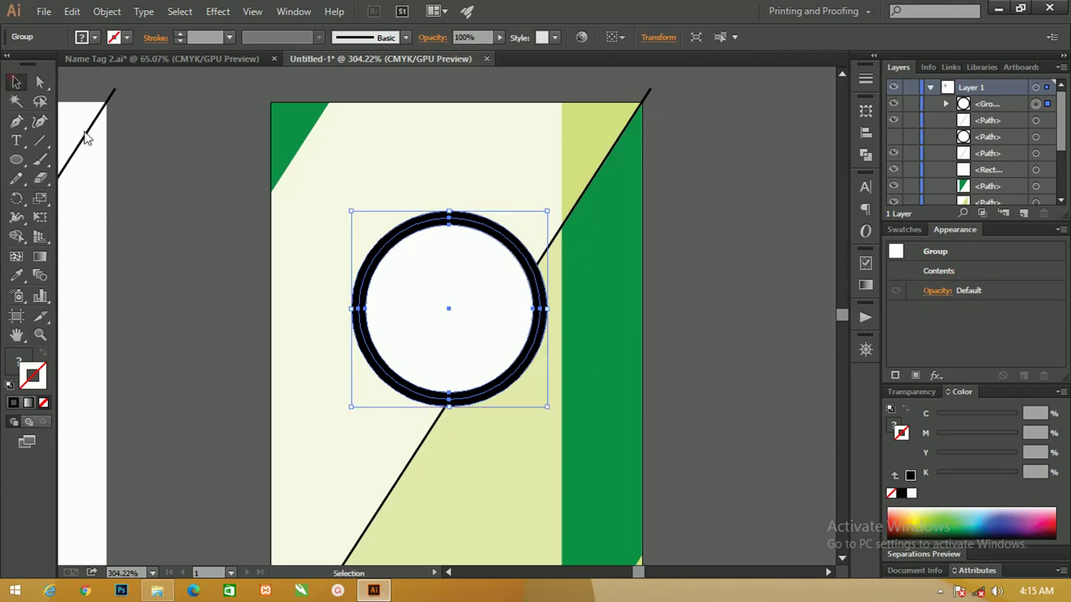
click(147, 162)
click(471, 296)
right_click(469, 288)
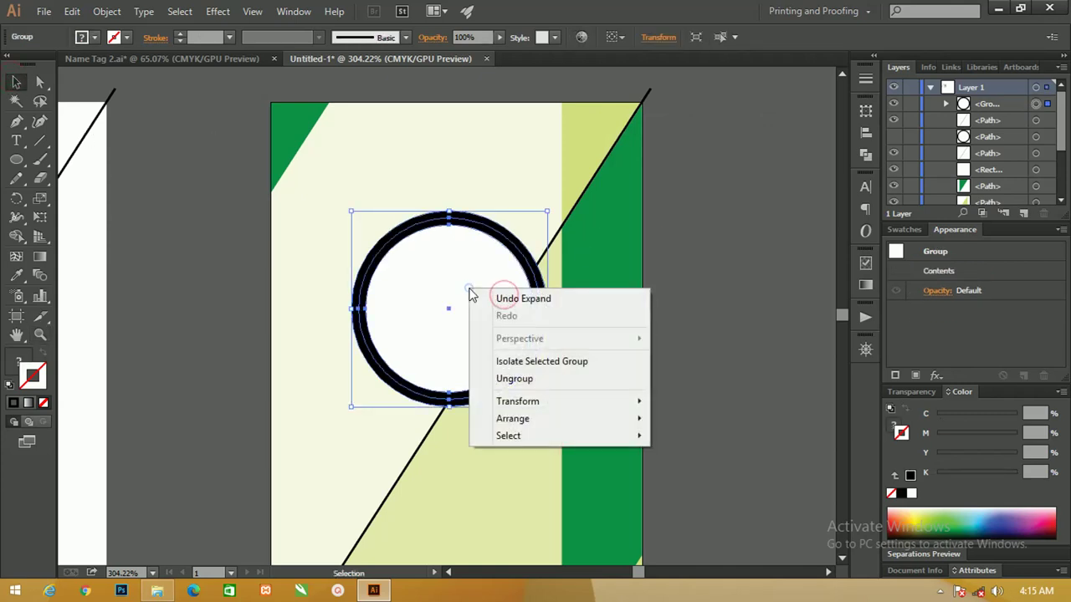
click(540, 380)
- Check that the white circle and black ring move independently, undoing each test move
click(694, 296)
key(a)
click(473, 311)
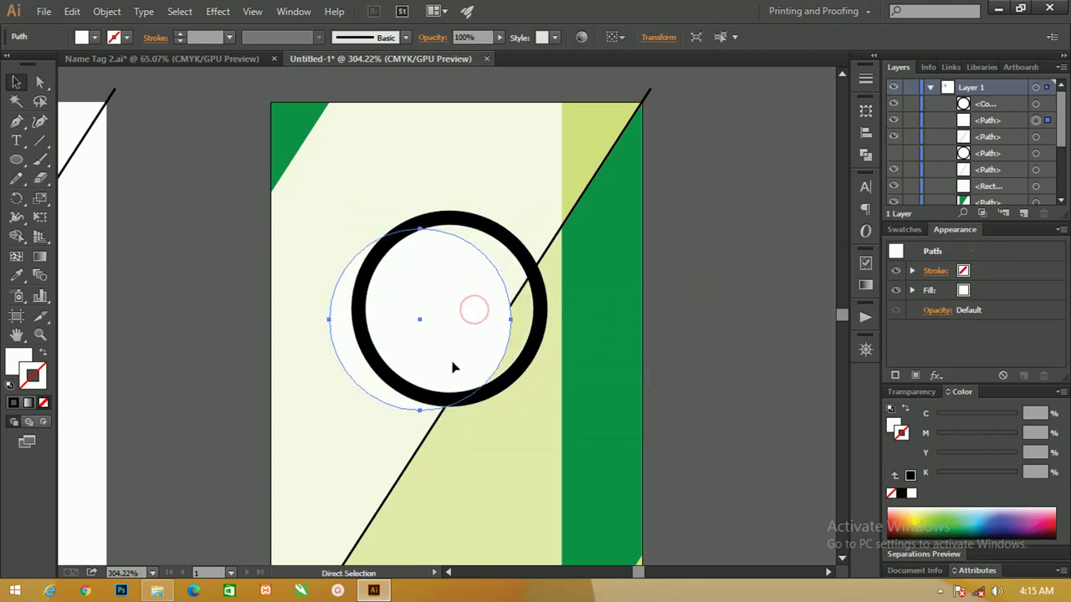
drag(453, 368, 483, 357)
key(v)
click(465, 224)
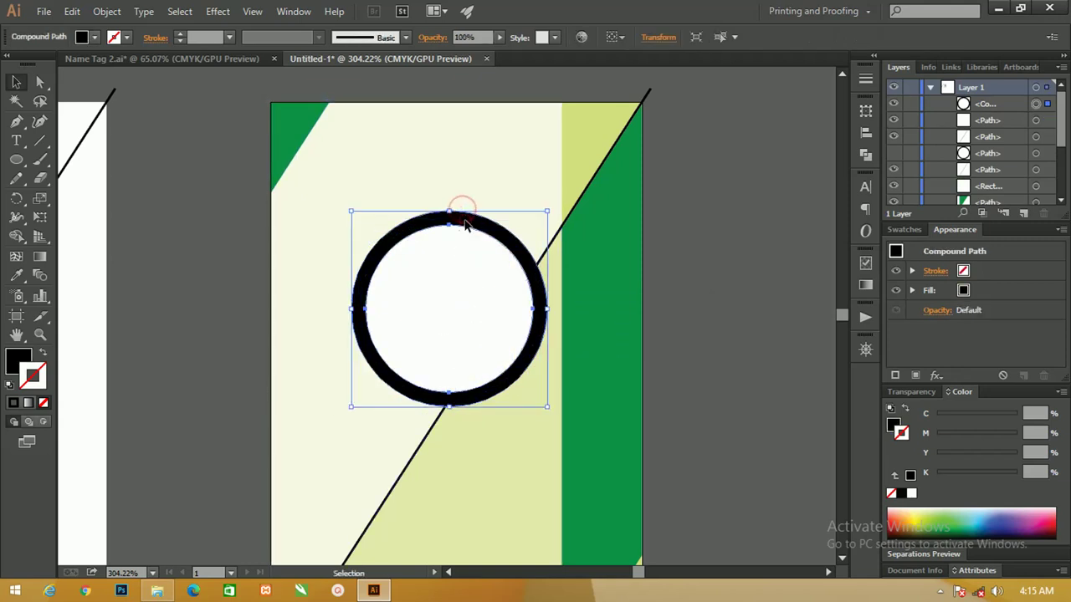
mouse_move(465, 224)
mouse_down()
mouse_move(438, 226)
mouse_move(434, 262)
mouse_up()
key(ctrl+z)
key(ctrl+z)
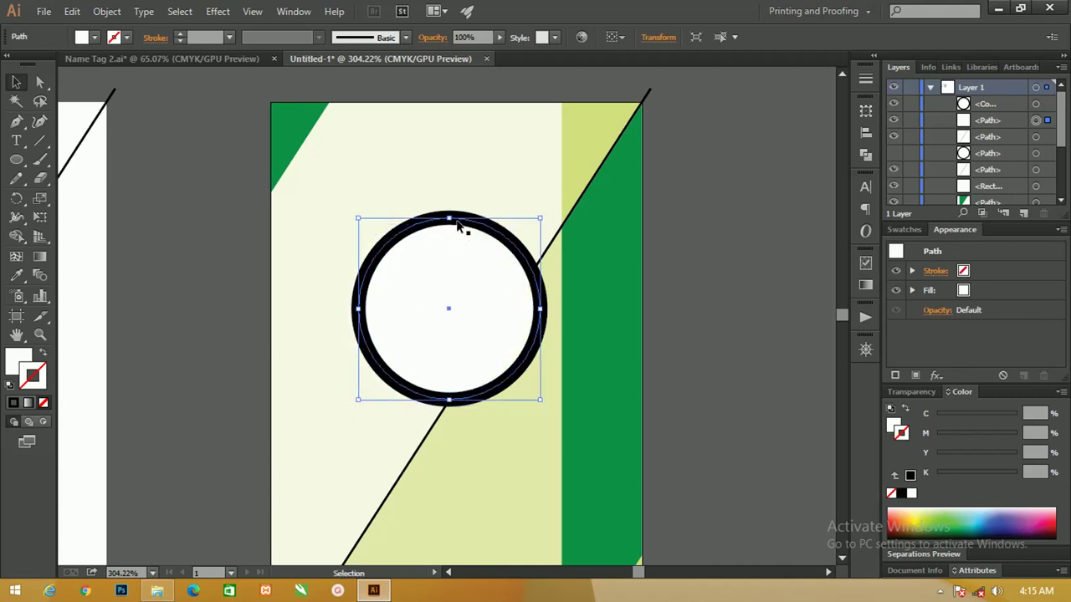
click(453, 222)
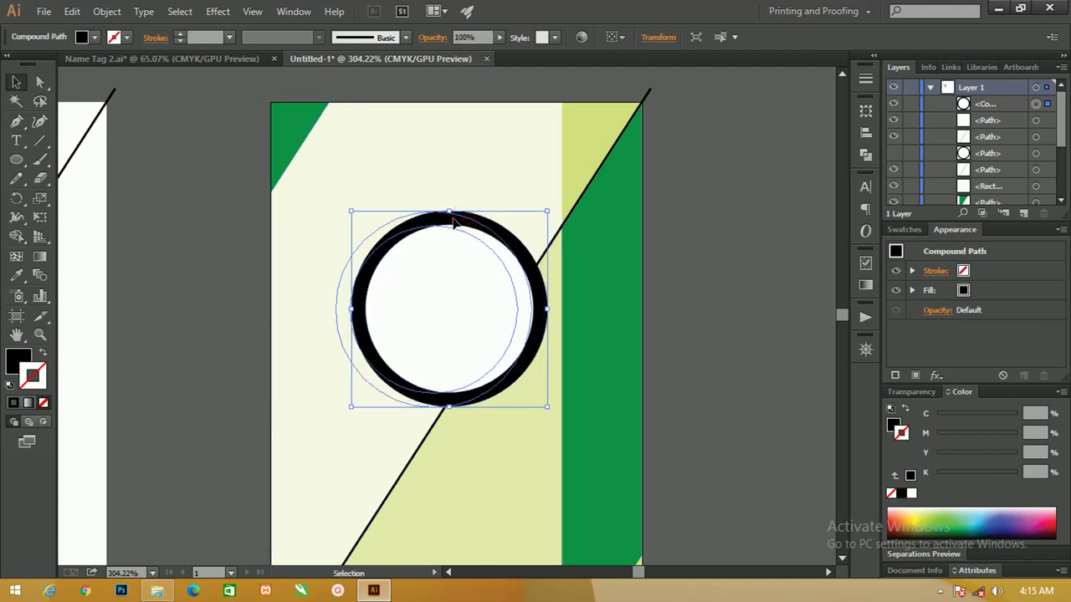
drag(453, 222, 437, 224)
key(ctrl+z)
click(699, 181)
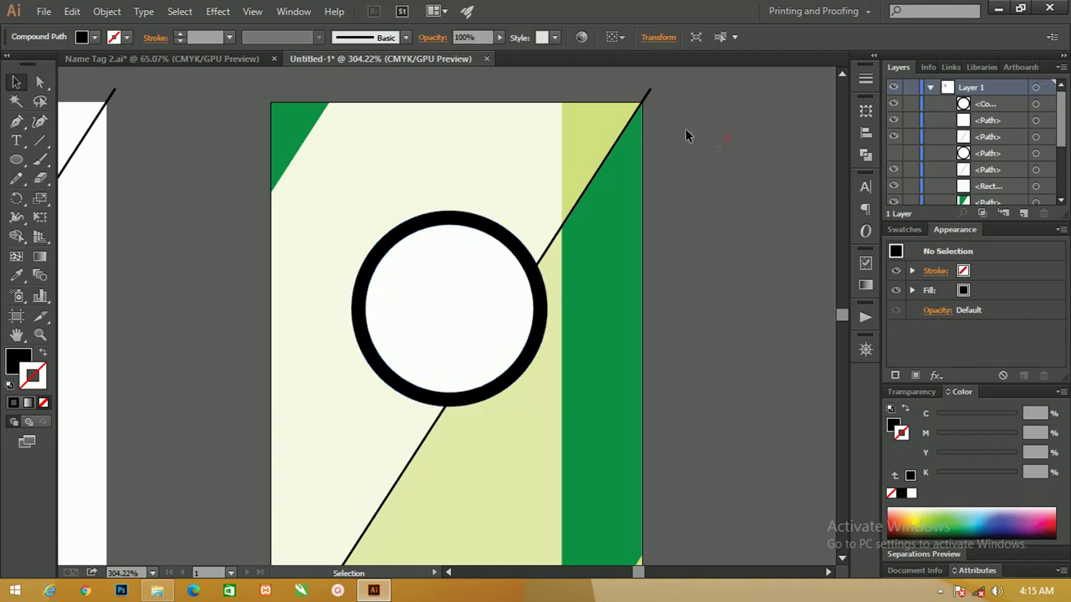
- Bring the diagonal line in front of the circle and copy it as a parallel line up-left
click(647, 97)
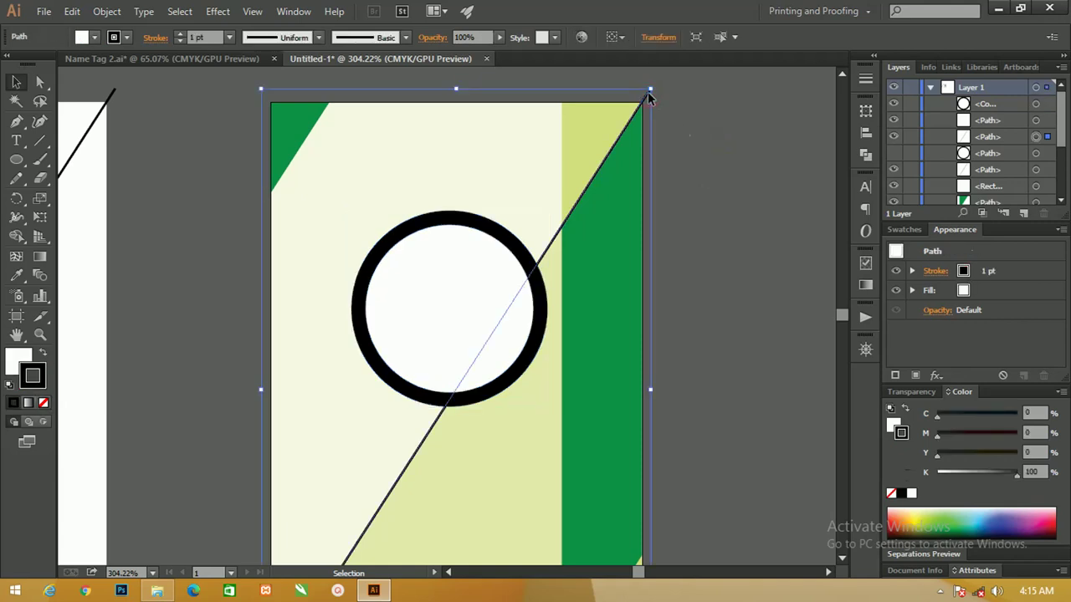
key(a)
key(ctrl)
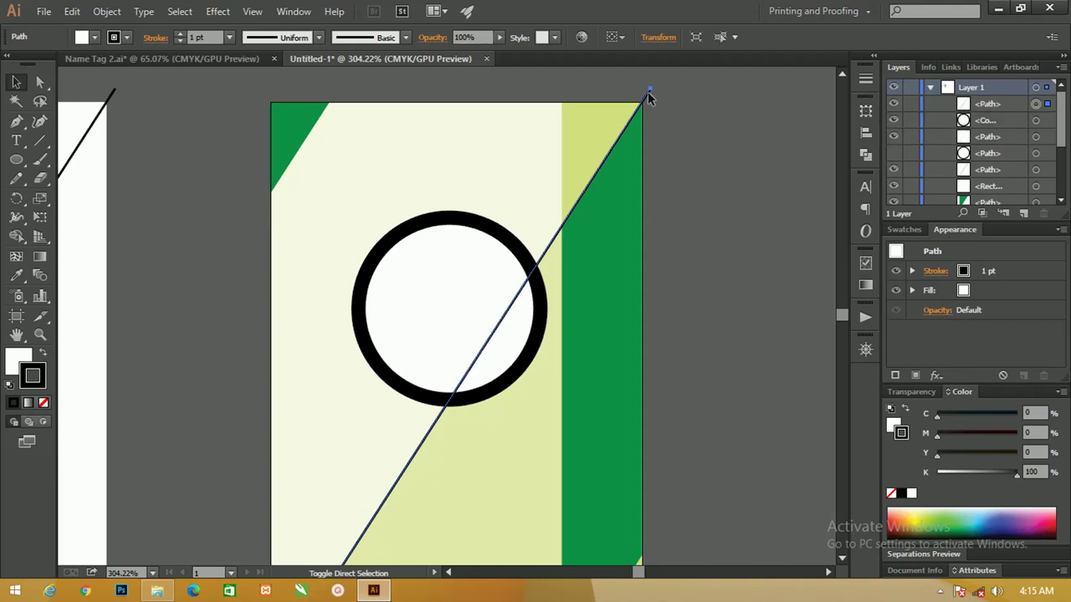
key(ctrl+shift+bracketright)
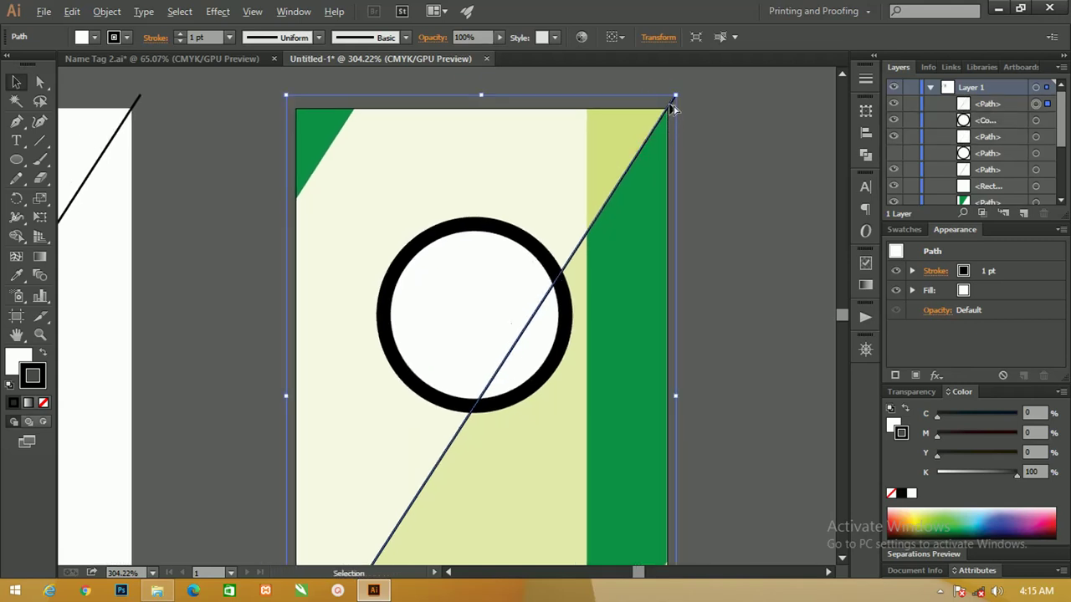
drag(670, 104, 547, 99)
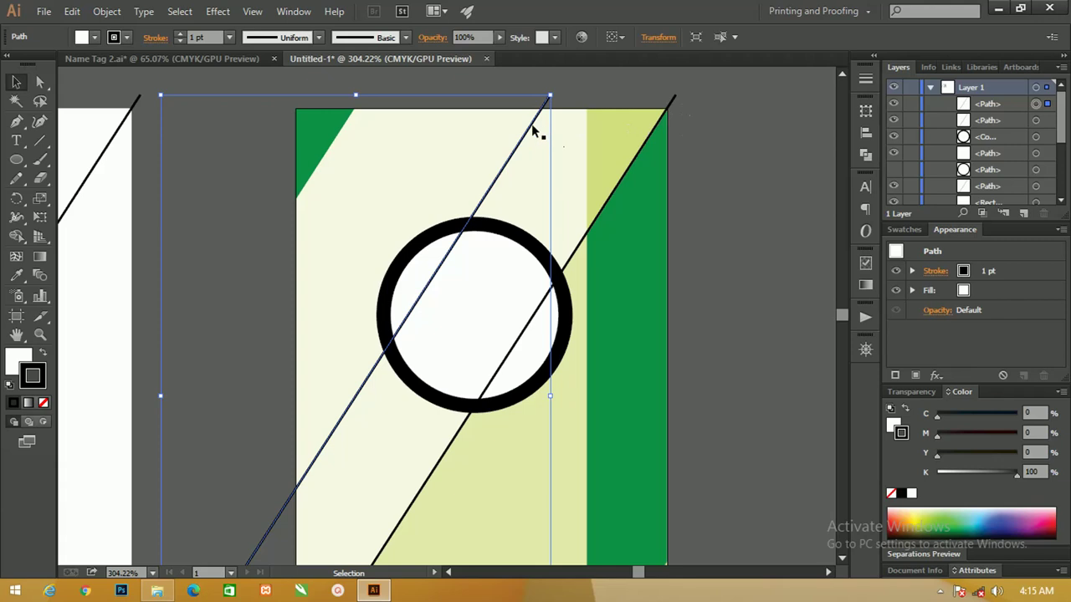
key(Right)
key(Right)
key(Right)
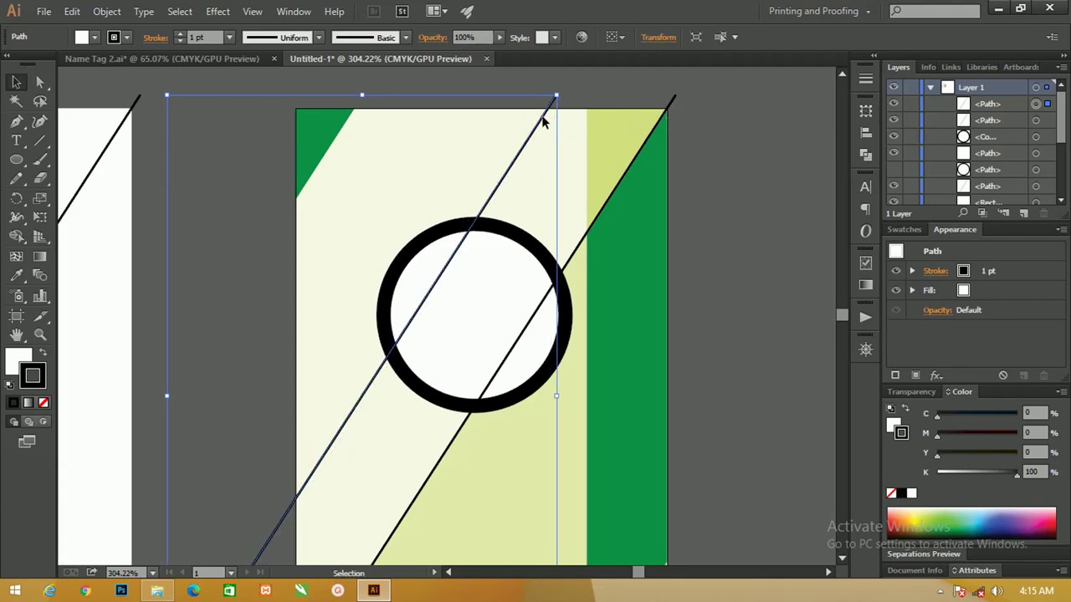
key(Right)
- Select both diagonal lines together with the circle
shift+click(671, 104)
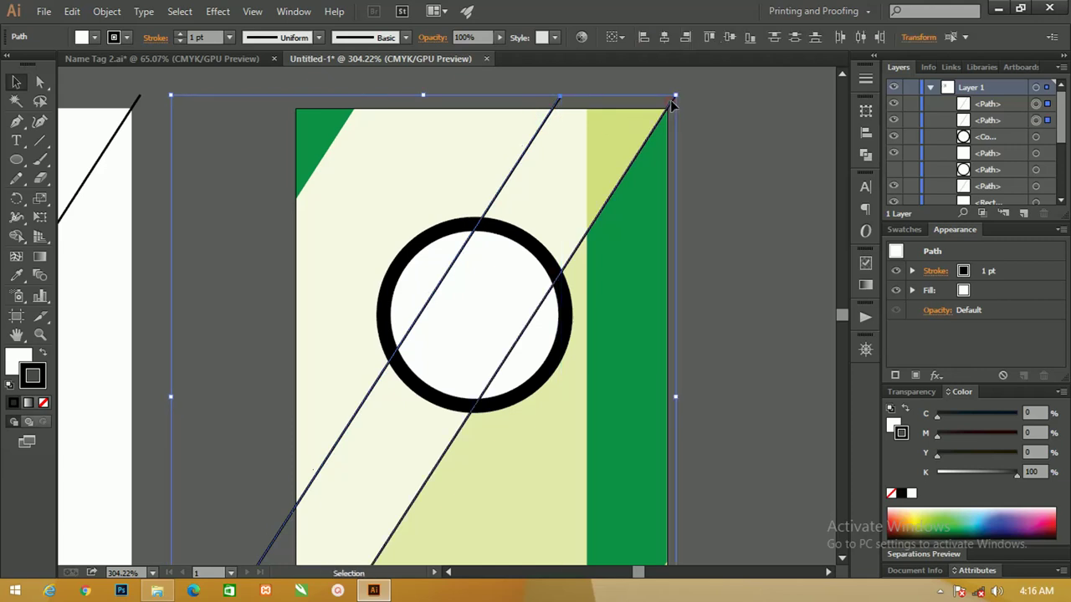
double_click(671, 105)
key(Escape)
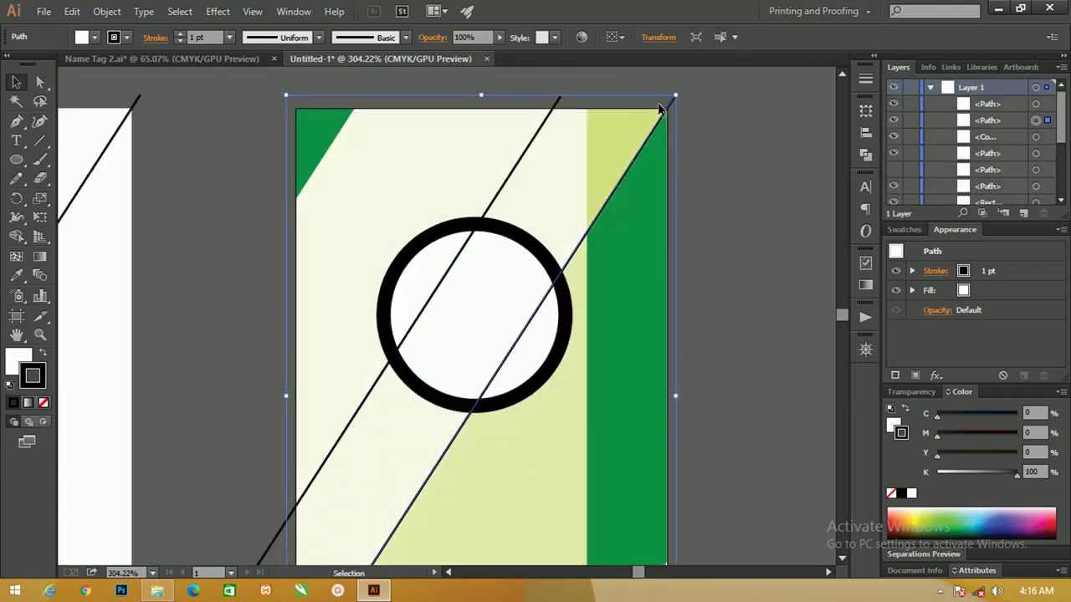
shift+click(529, 241)
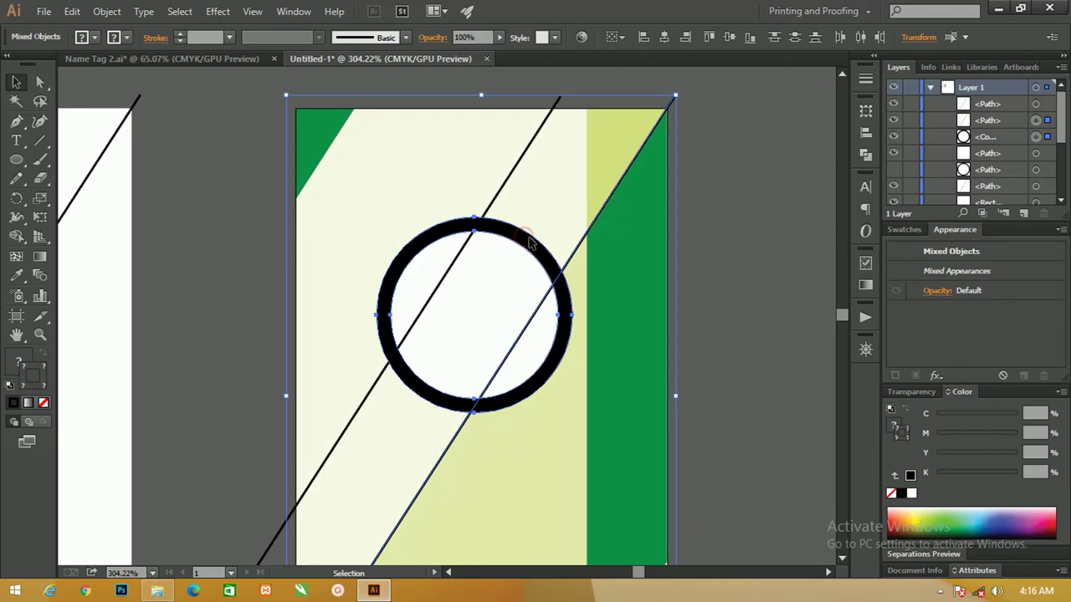
shift+click(502, 184)
drag(510, 236, 496, 234)
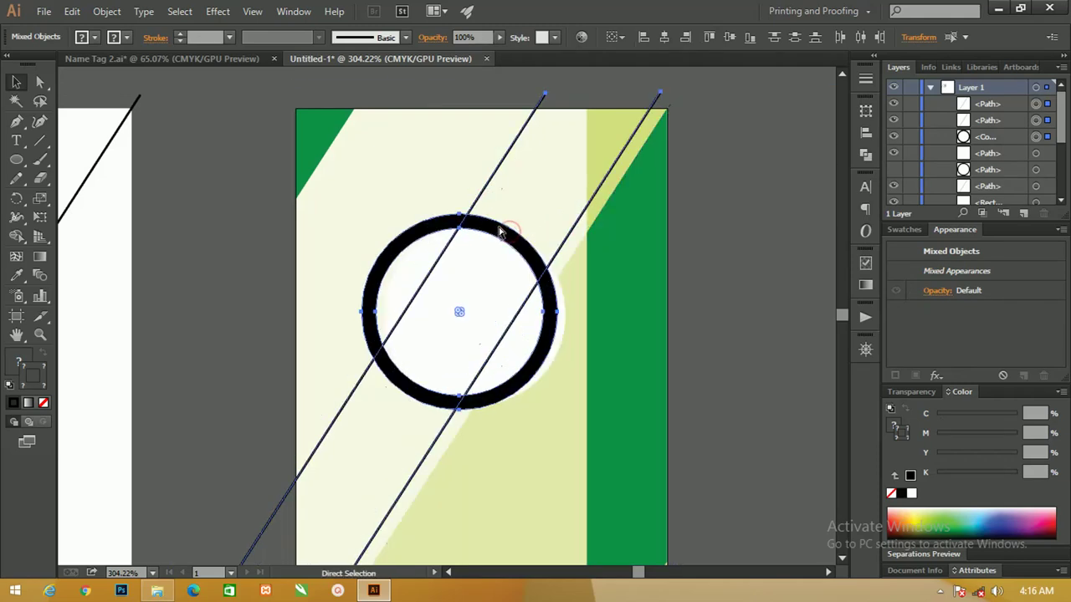
key(ctrl+z)
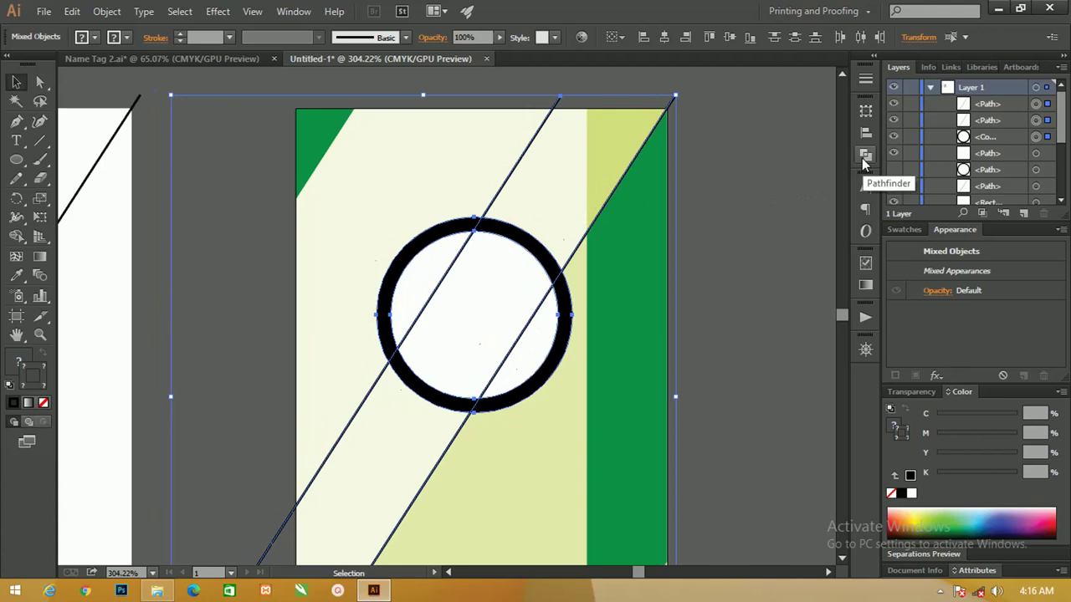
- Divide the ringed circle along both diagonals with Pathfinder and ungroup the pieces
click(865, 156)
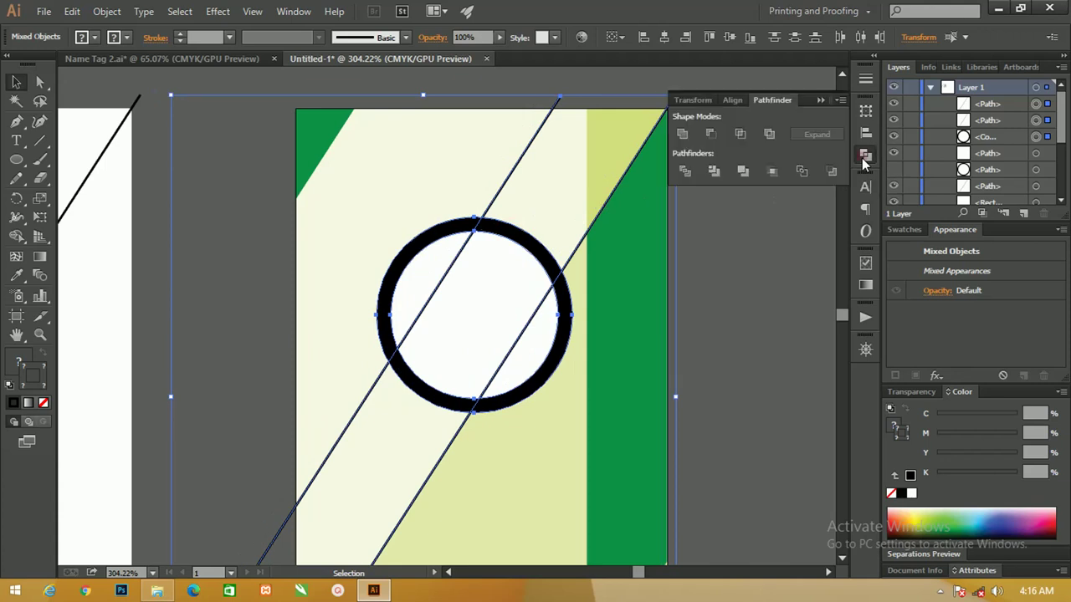
click(684, 172)
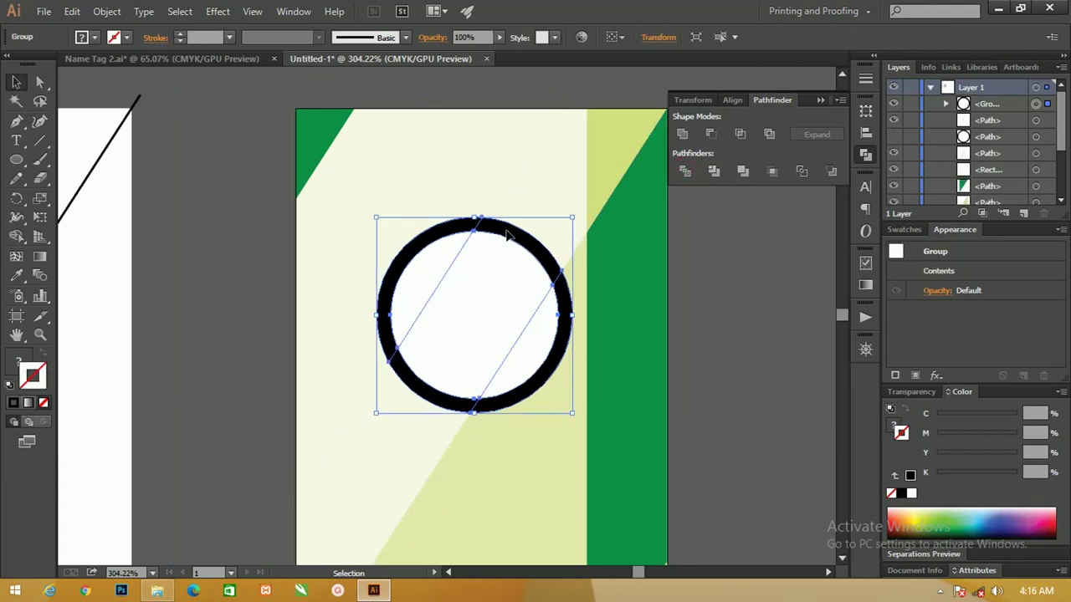
right_click(506, 236)
click(616, 321)
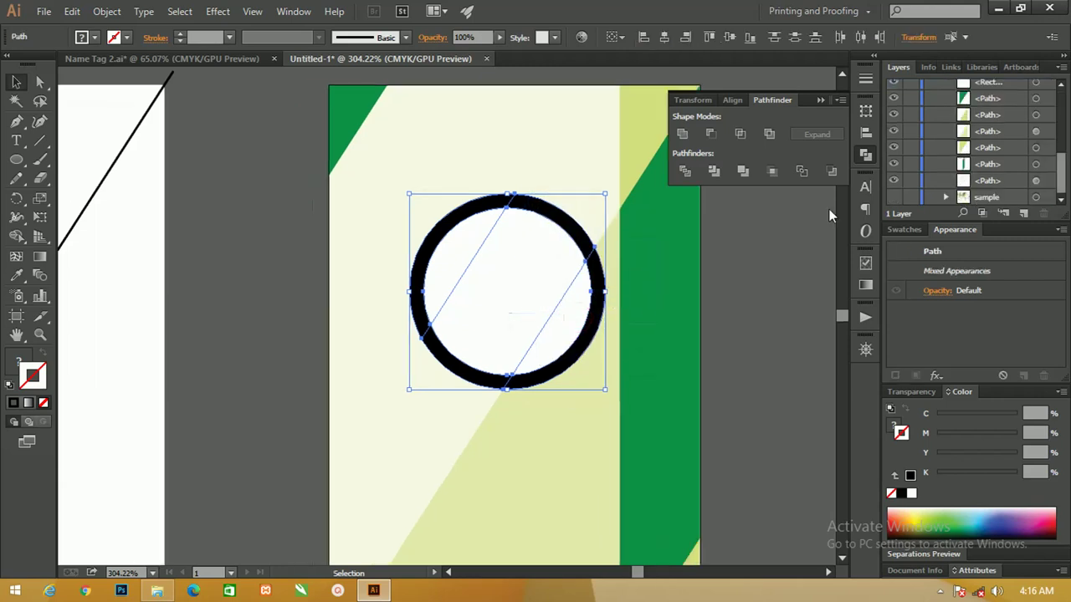
- Fill the right arc with lighter green and remove its outline
click(710, 294)
click(597, 275)
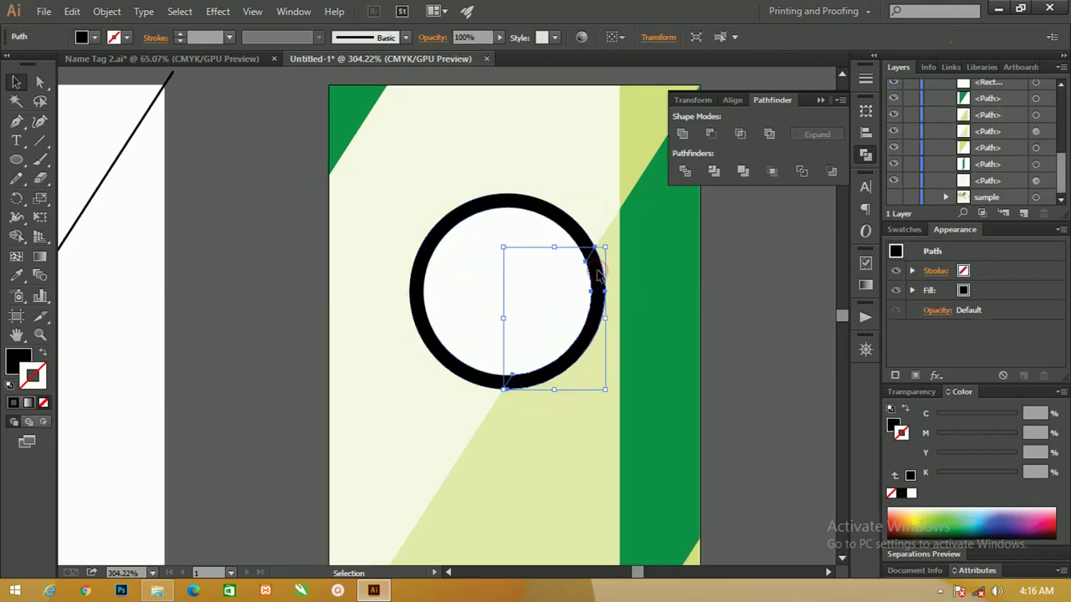
click(904, 230)
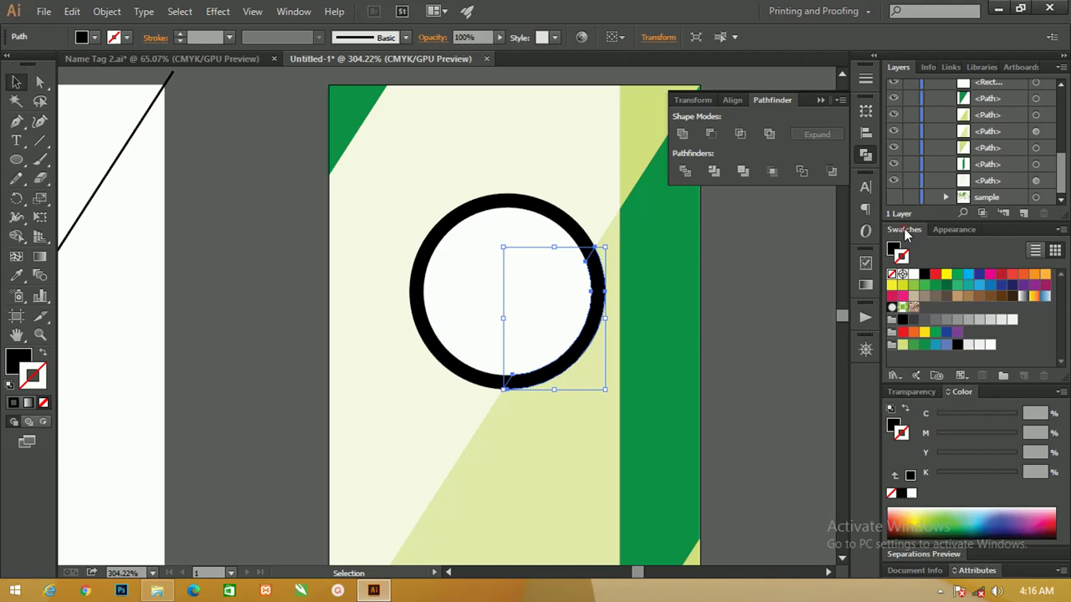
click(924, 346)
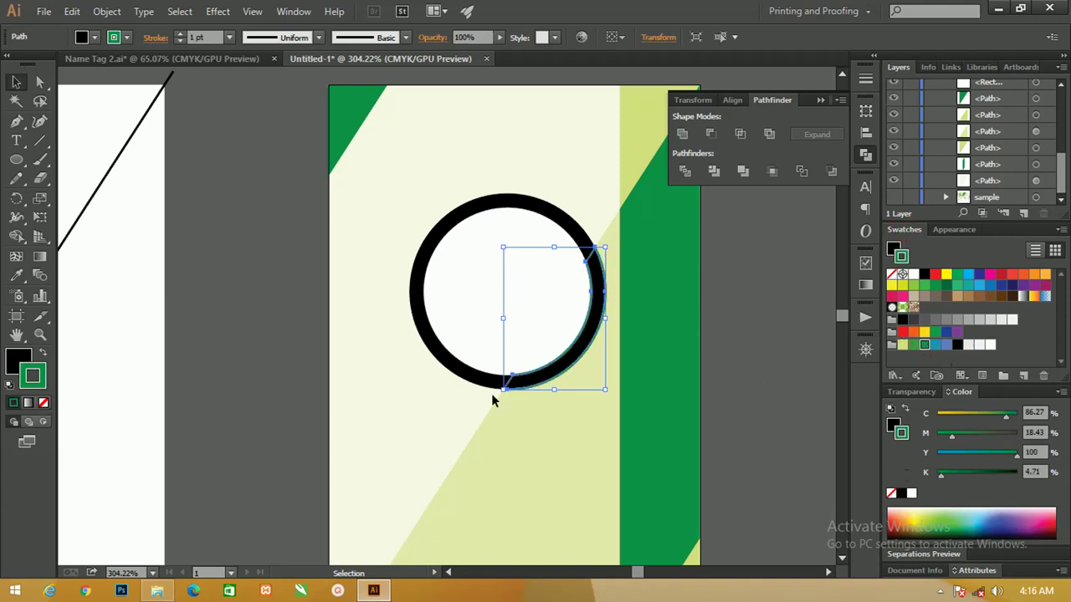
click(44, 354)
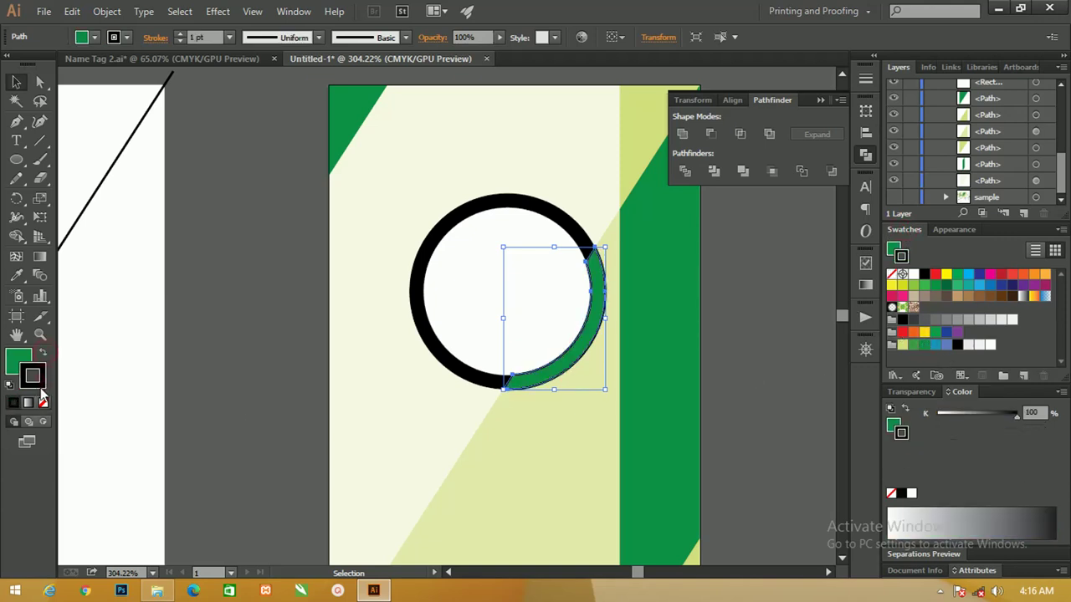
click(43, 402)
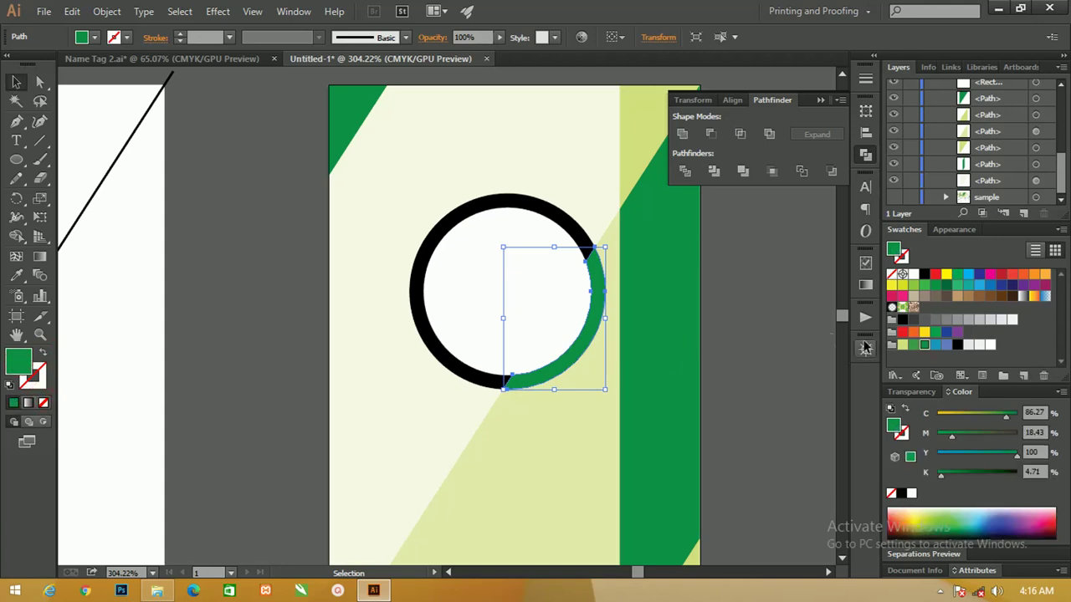
click(914, 346)
click(761, 322)
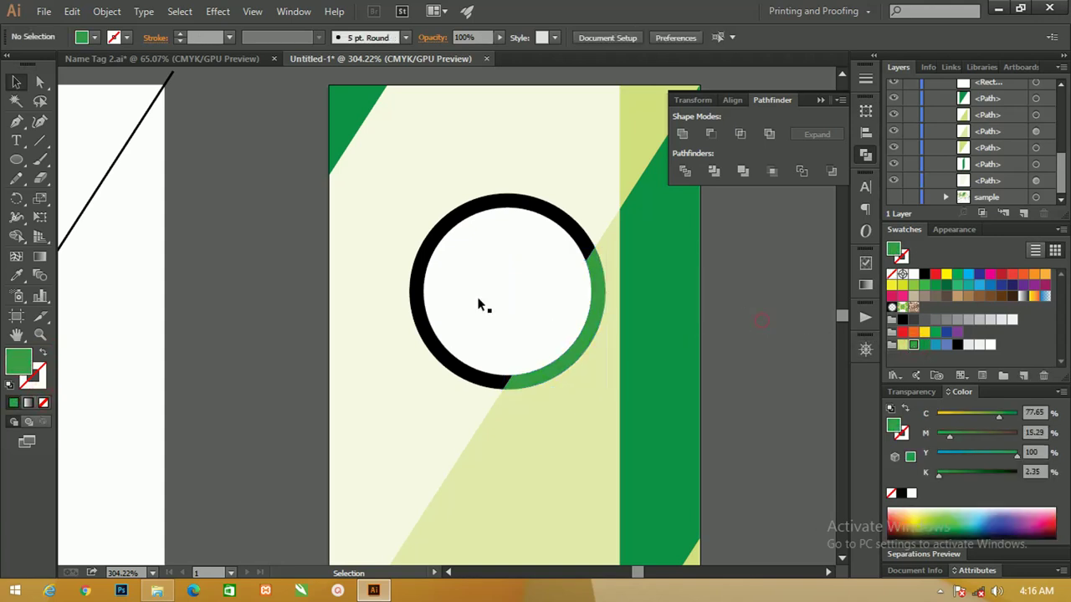
- Recolour the remaining black arcs: left arc green, top-right and bottom-left arcs light green
click(437, 240)
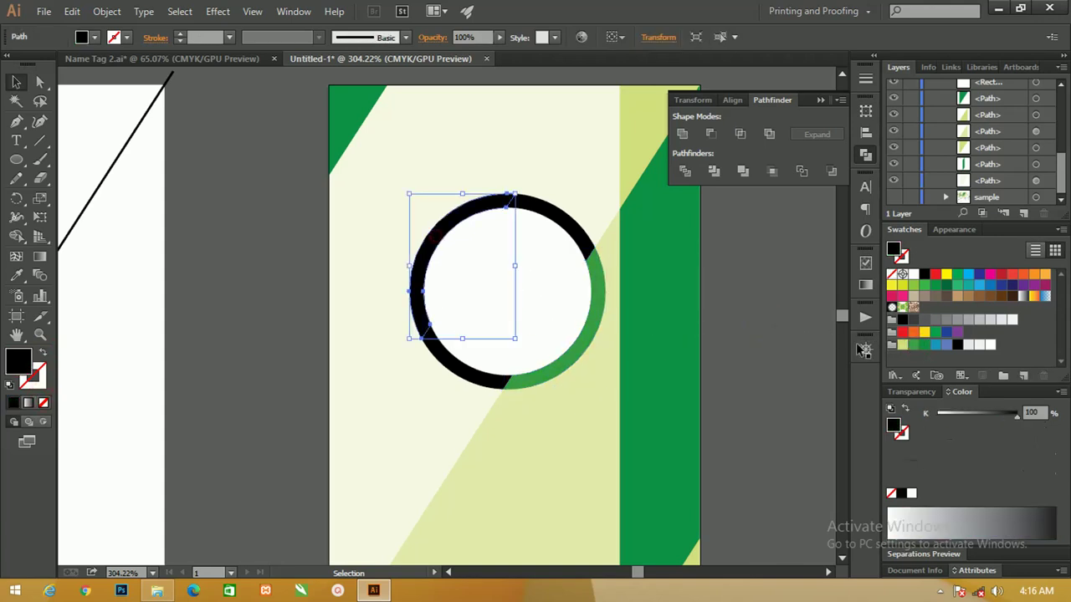
click(914, 346)
click(544, 221)
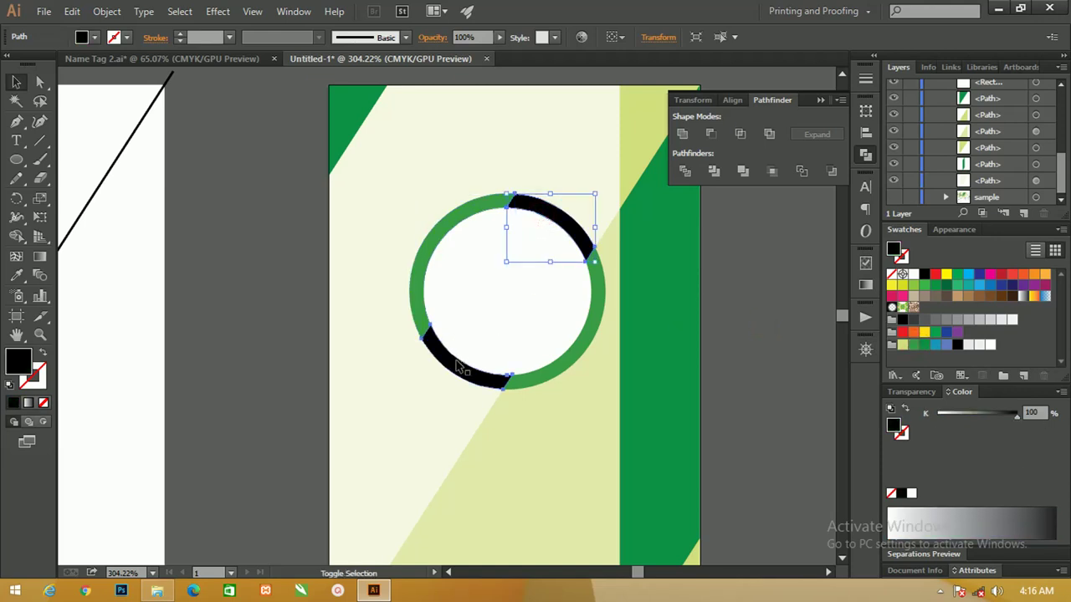
shift+click(459, 368)
click(903, 345)
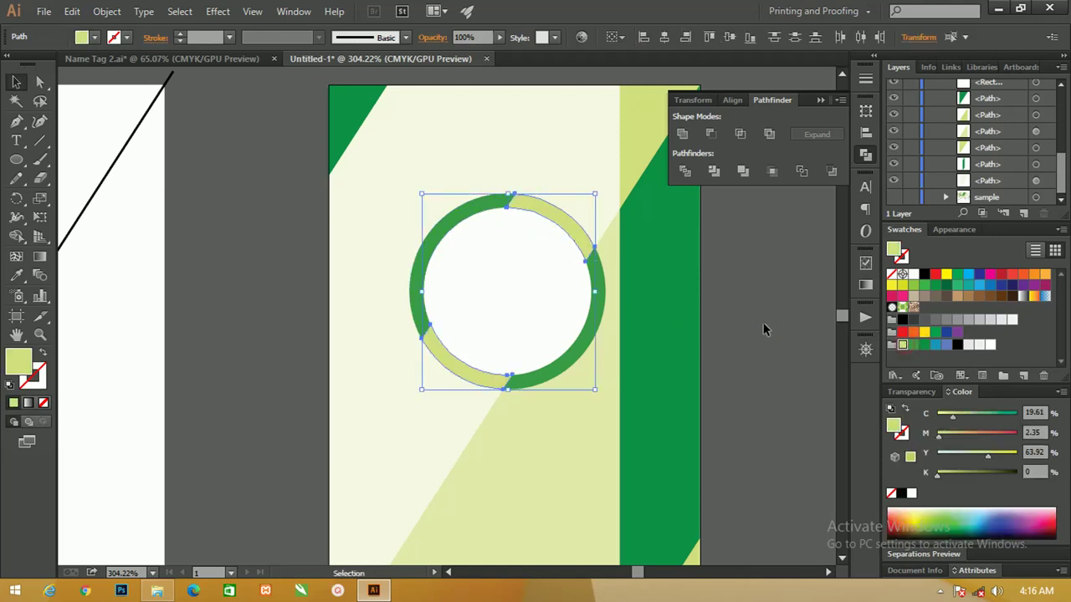
click(763, 330)
- Group the ring's arcs with Ctrl+G and nudge the ring slightly left and down
key(ctrl+minus)
key(ctrl+minus)
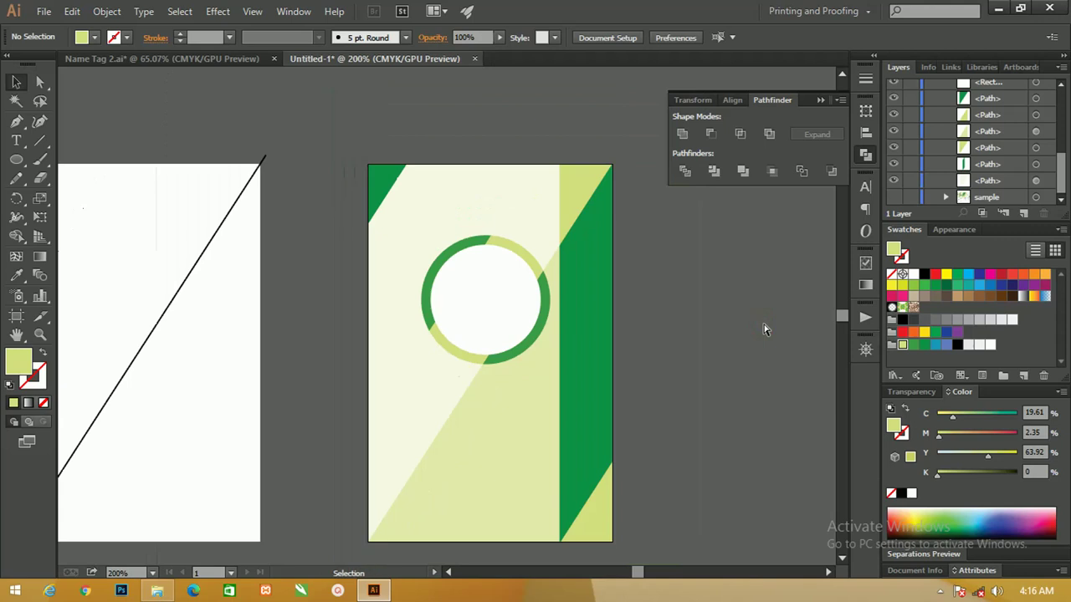
drag(679, 335, 534, 286)
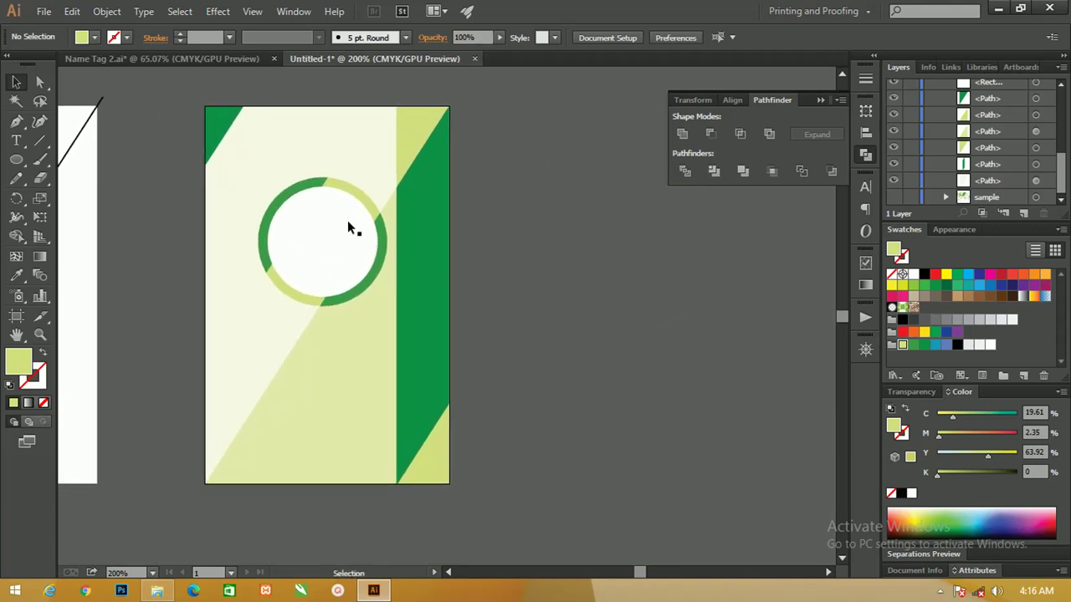
click(353, 196)
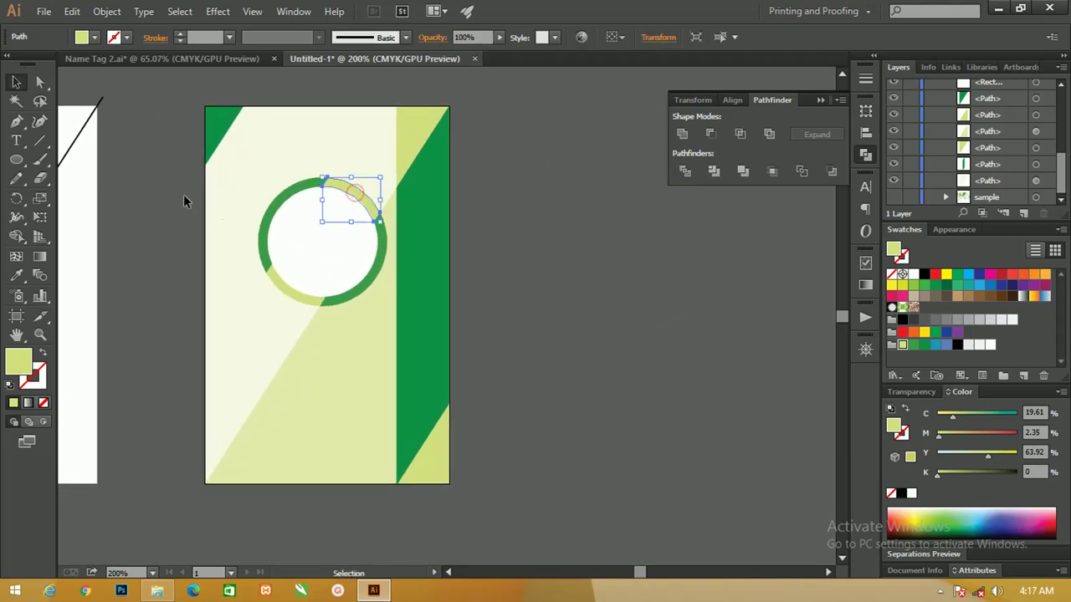
drag(170, 201, 379, 289)
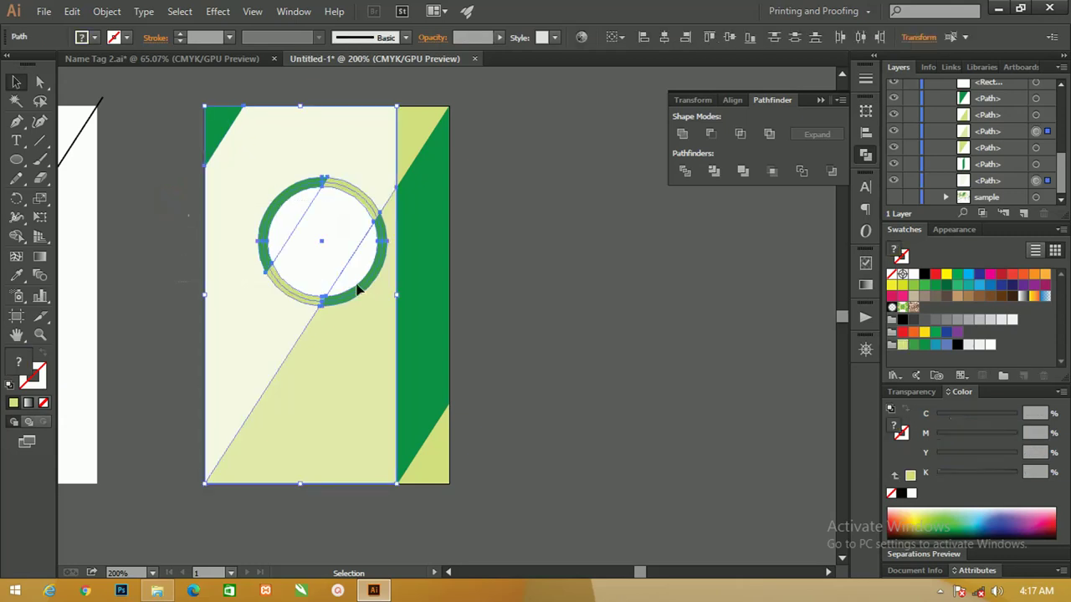
shift+click(369, 318)
drag(375, 213, 350, 199)
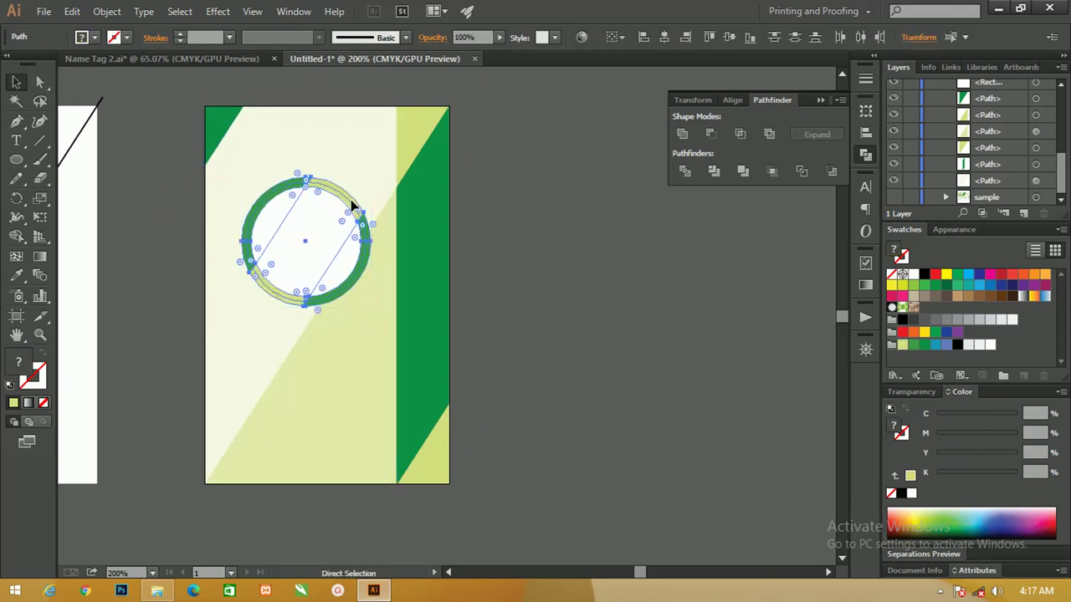
key(ctrl+g)
key(v)
drag(351, 199, 341, 207)
click(551, 251)
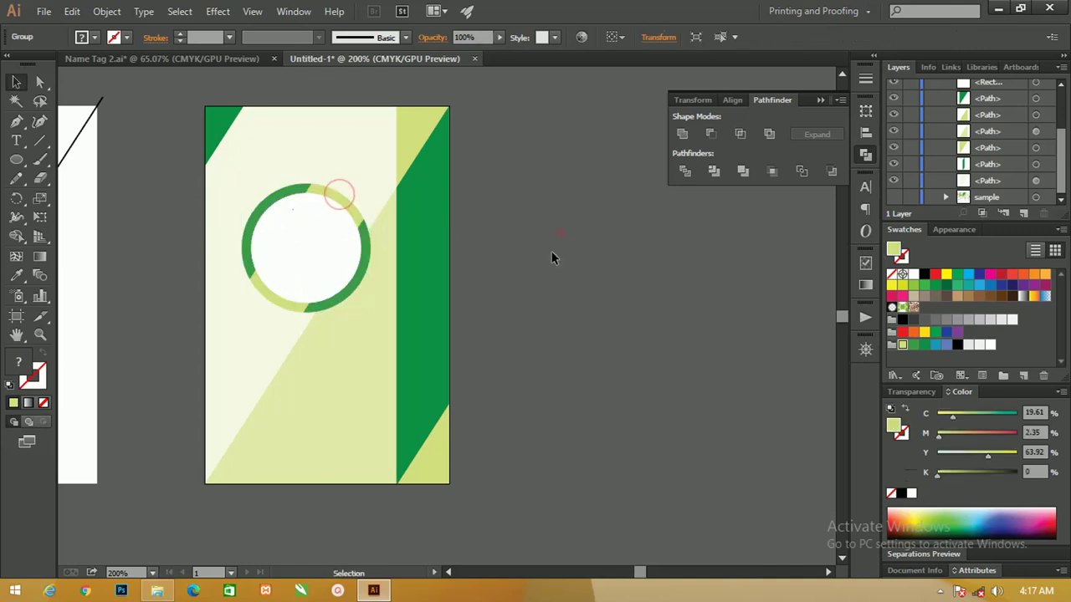
key(ctrl+minus)
drag(545, 290, 517, 280)
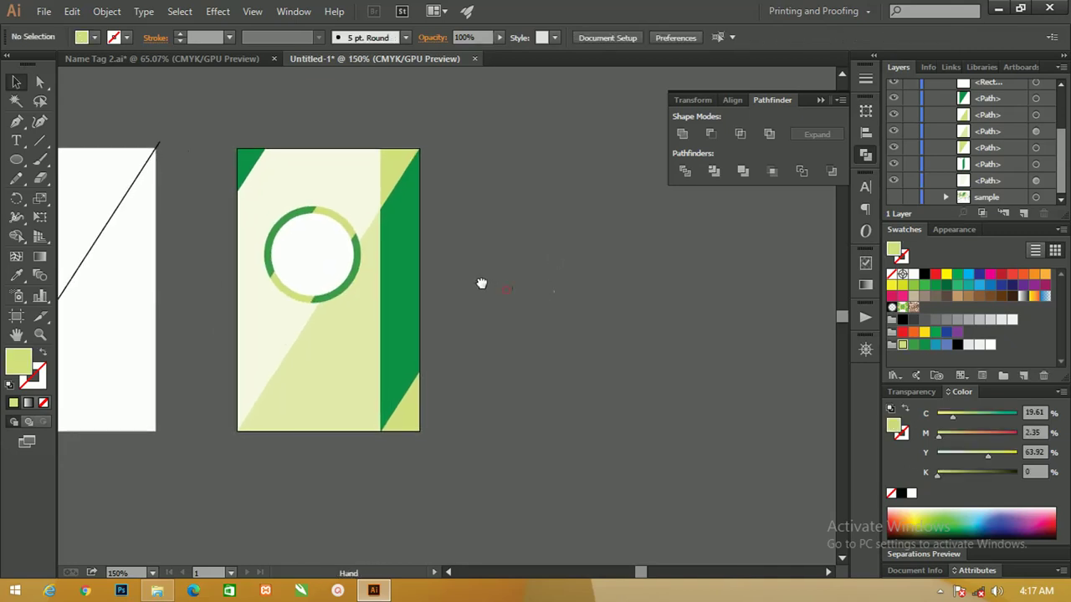
- Duplicate Artboard 1 with its artwork in the Artboards panel, creating 'Artboard 1 copy'
drag(493, 452, 248, 170)
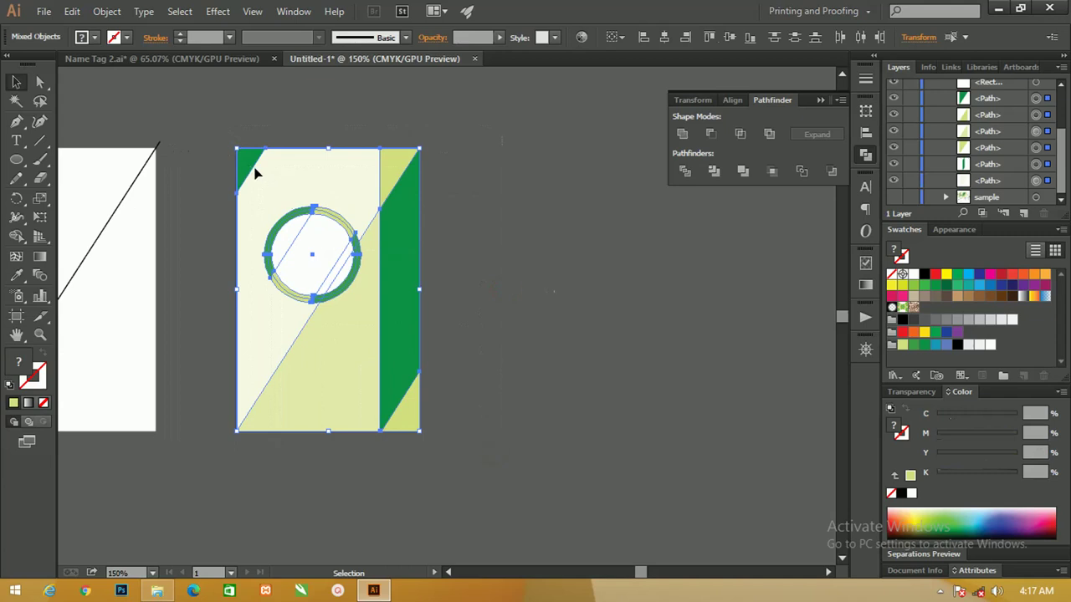
drag(334, 181, 534, 182)
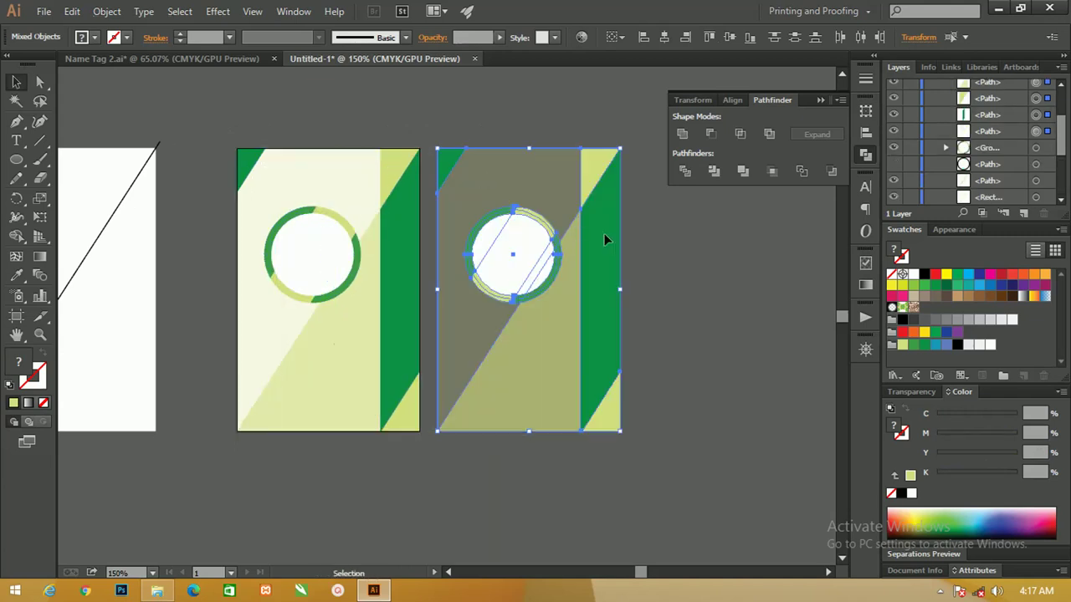
key(ctrl+z)
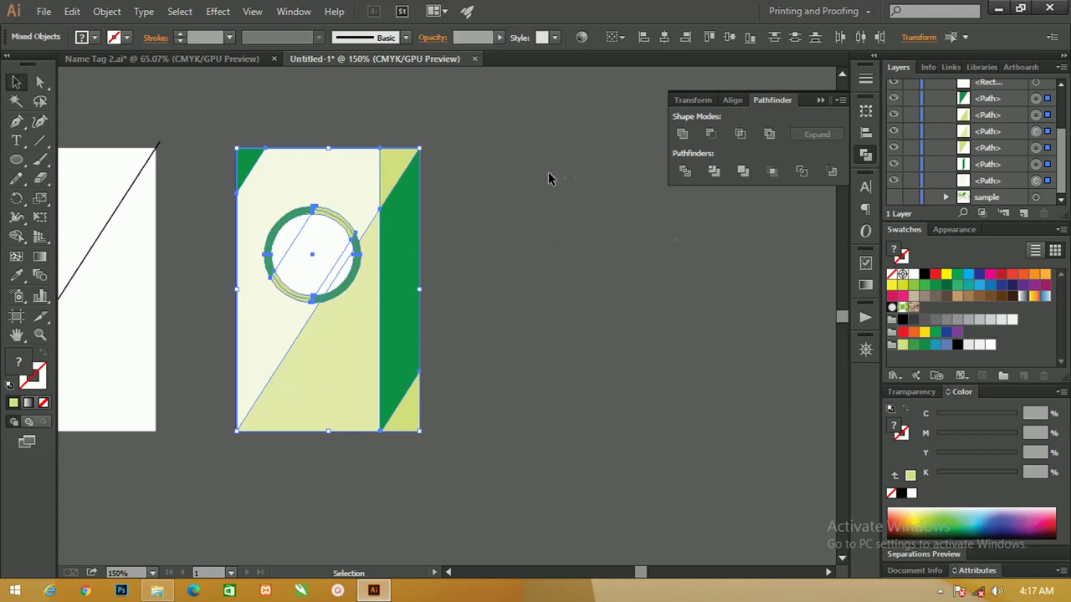
click(1021, 67)
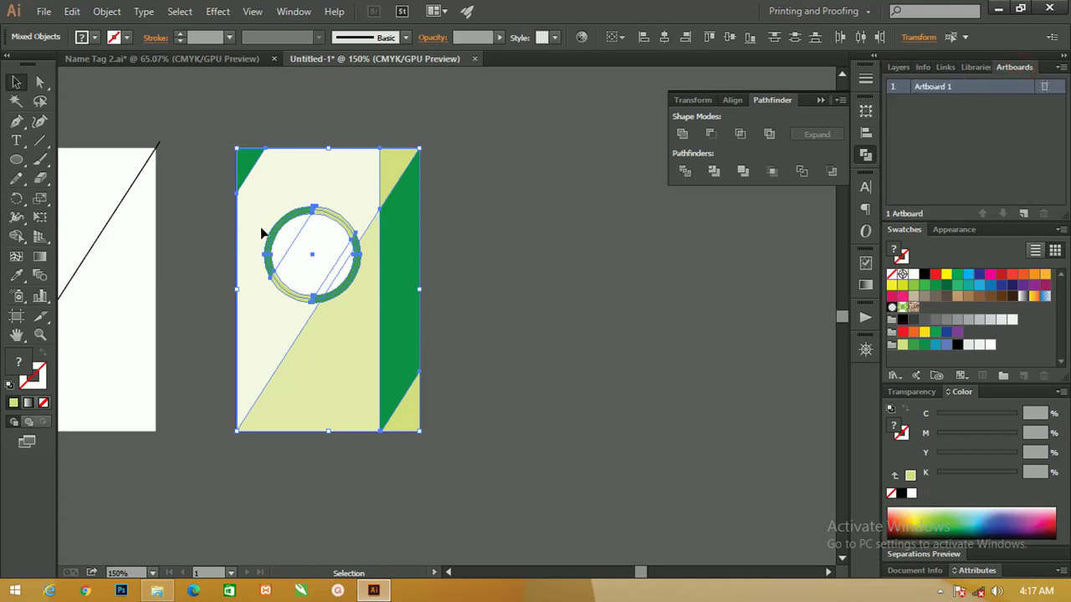
double_click(940, 90)
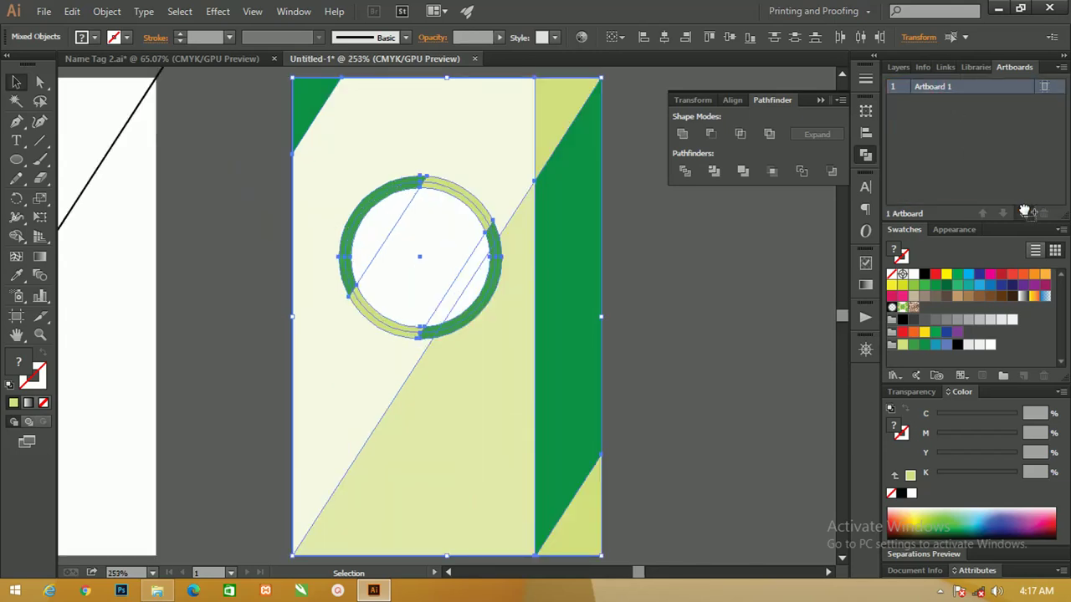
drag(1026, 211, 1026, 212)
key(ctrl+alt+0)
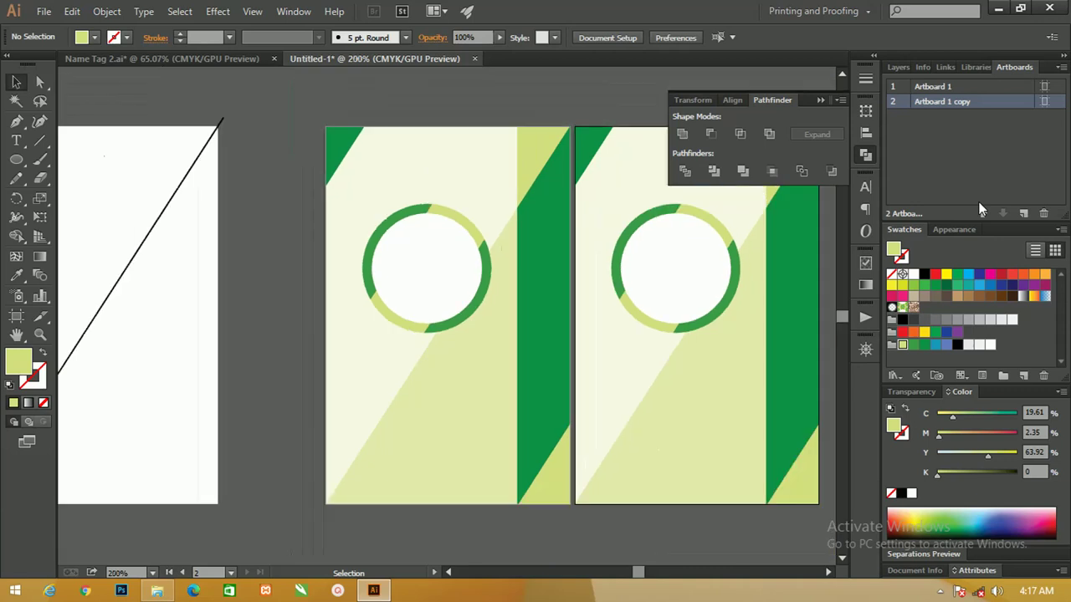
- Close Pathfinder and move the second artboard's ring group off the page above it
drag(694, 229, 424, 219)
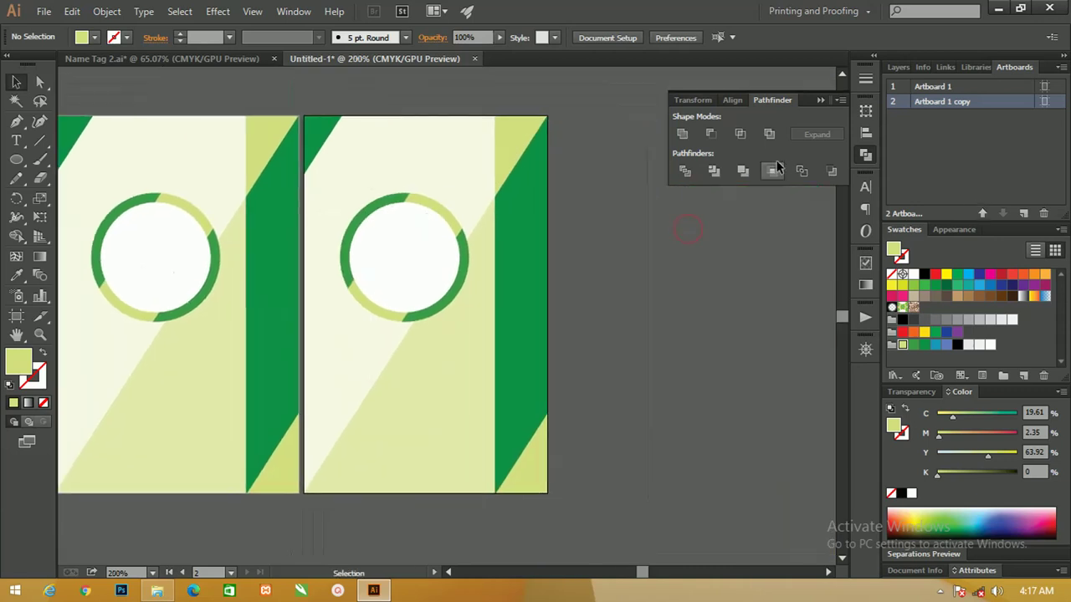
click(822, 100)
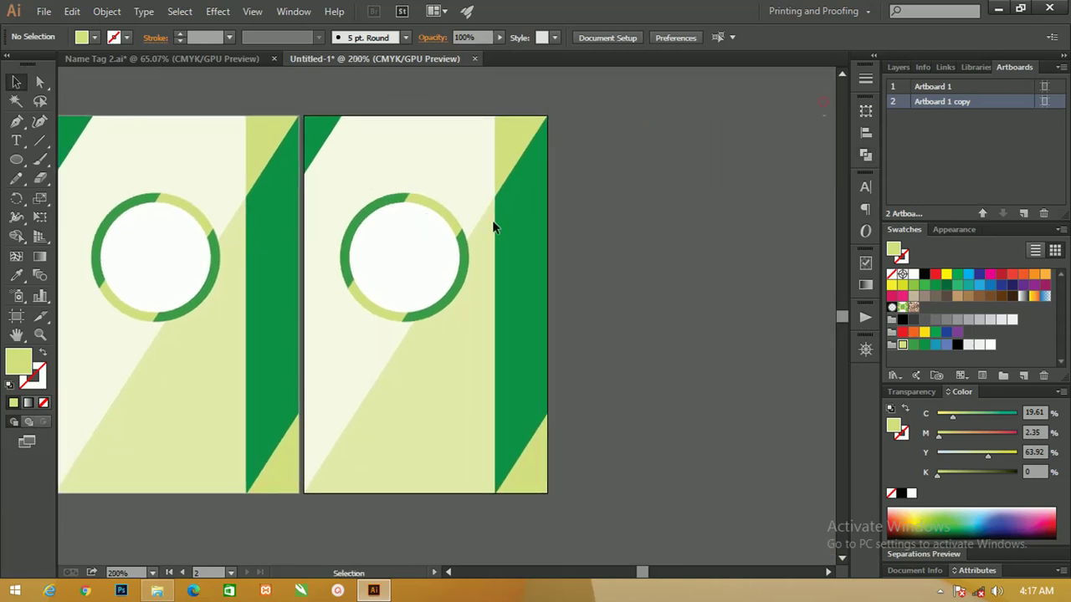
click(433, 209)
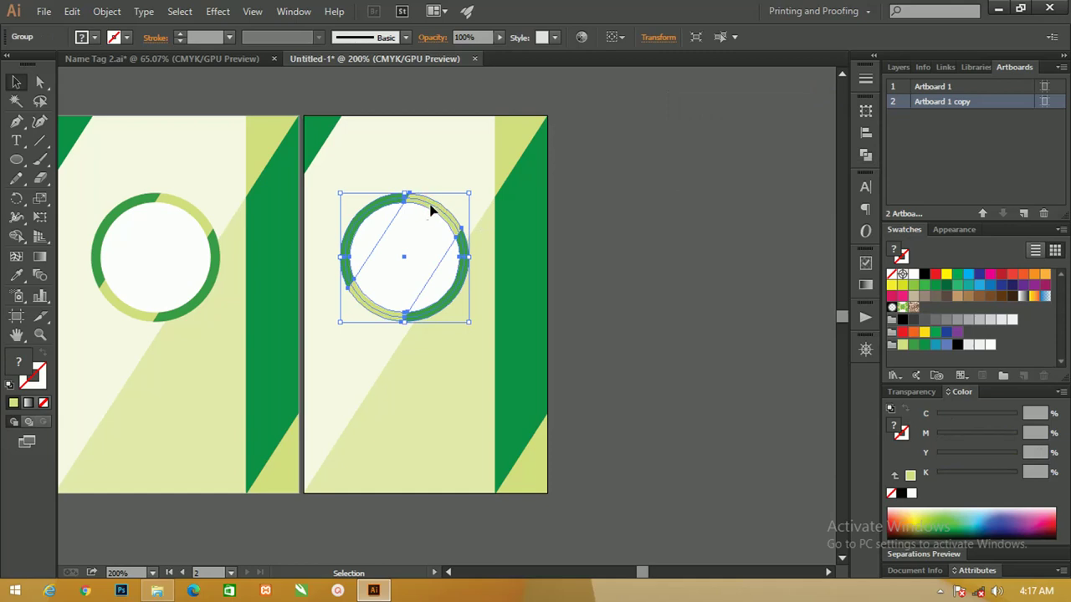
key(ctrl+minus)
mouse_move(433, 210)
mouse_down()
mouse_move(434, 245)
mouse_move(386, 83)
mouse_up()
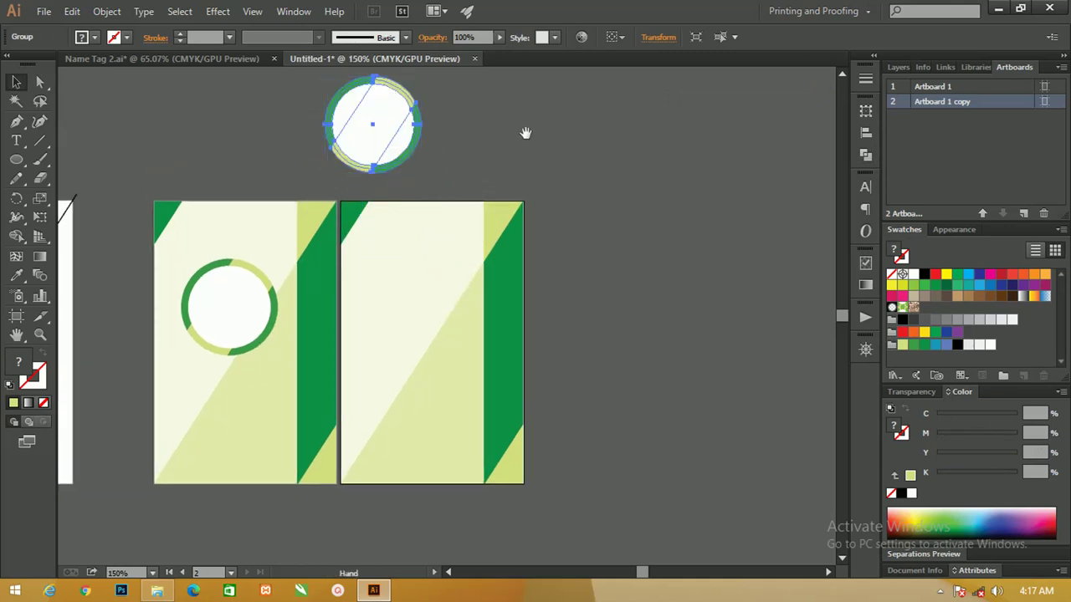
drag(528, 130, 497, 140)
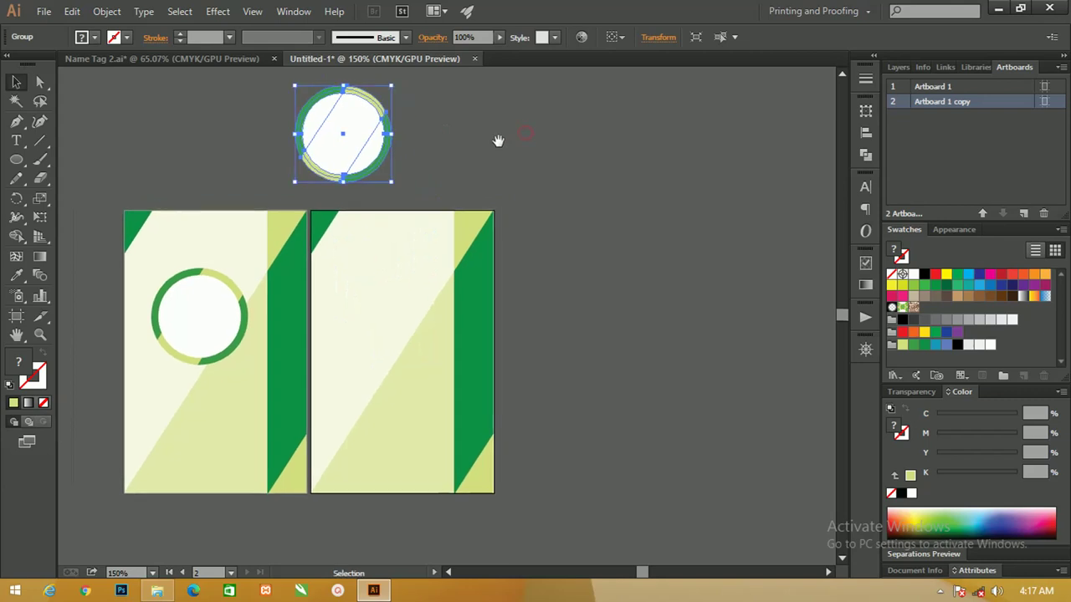
- Draw a wide bar across the second artboard with the ring's dark green as its outline
click(18, 161)
drag(19, 160, 59, 161)
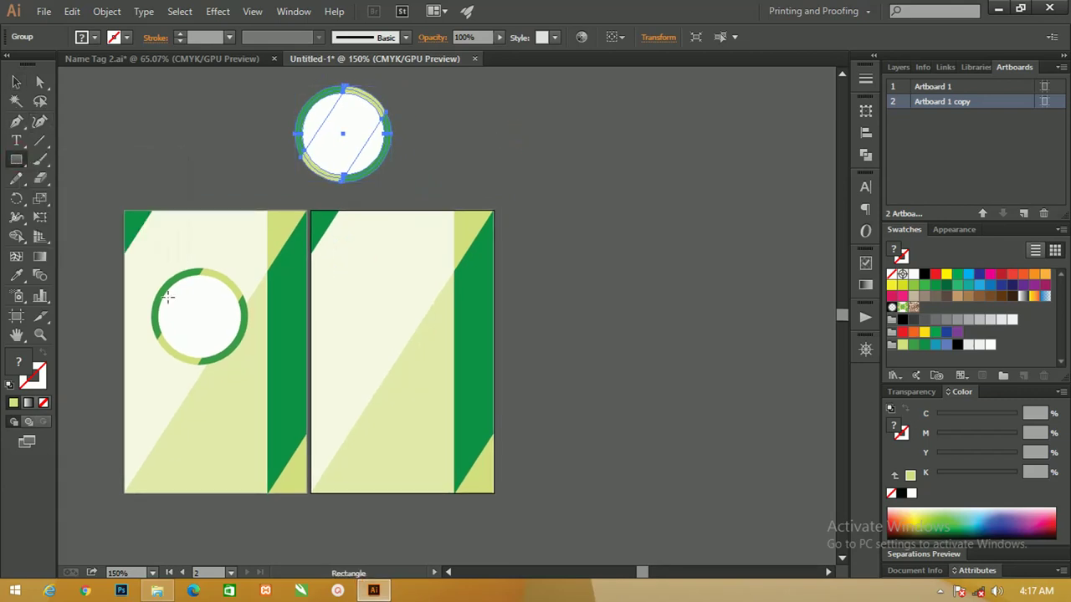
mouse_move(323, 310)
mouse_down()
mouse_move(447, 344)
mouse_move(453, 335)
mouse_up()
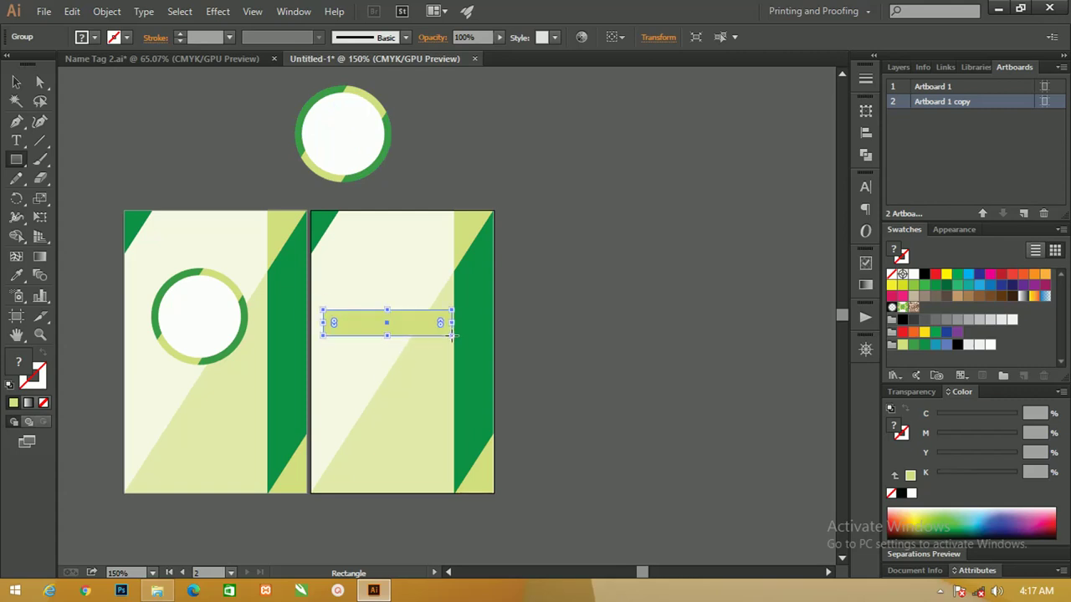
click(16, 82)
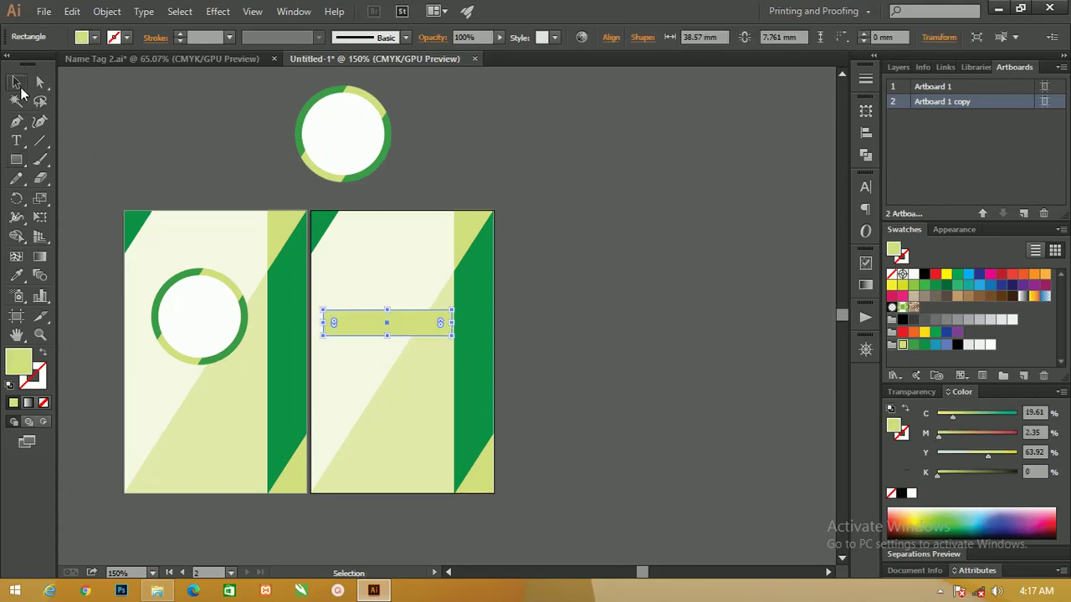
click(44, 381)
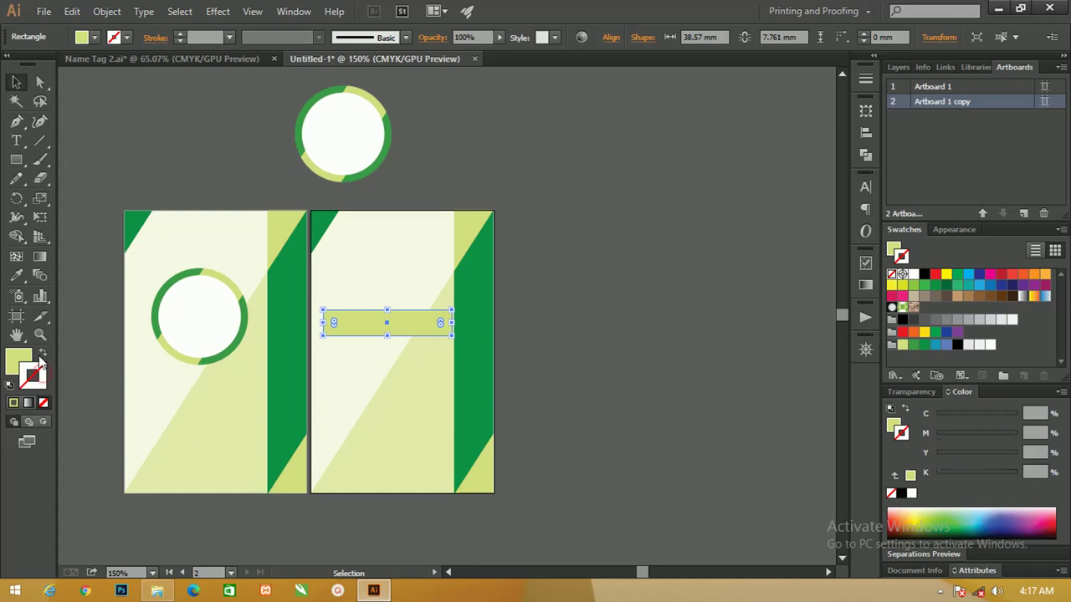
click(14, 180)
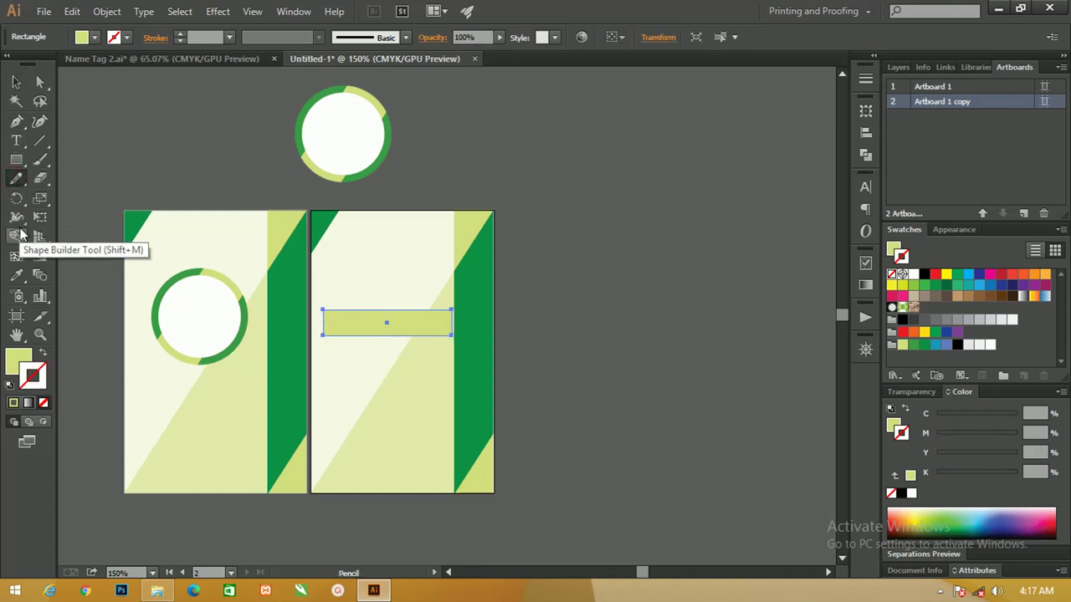
click(20, 277)
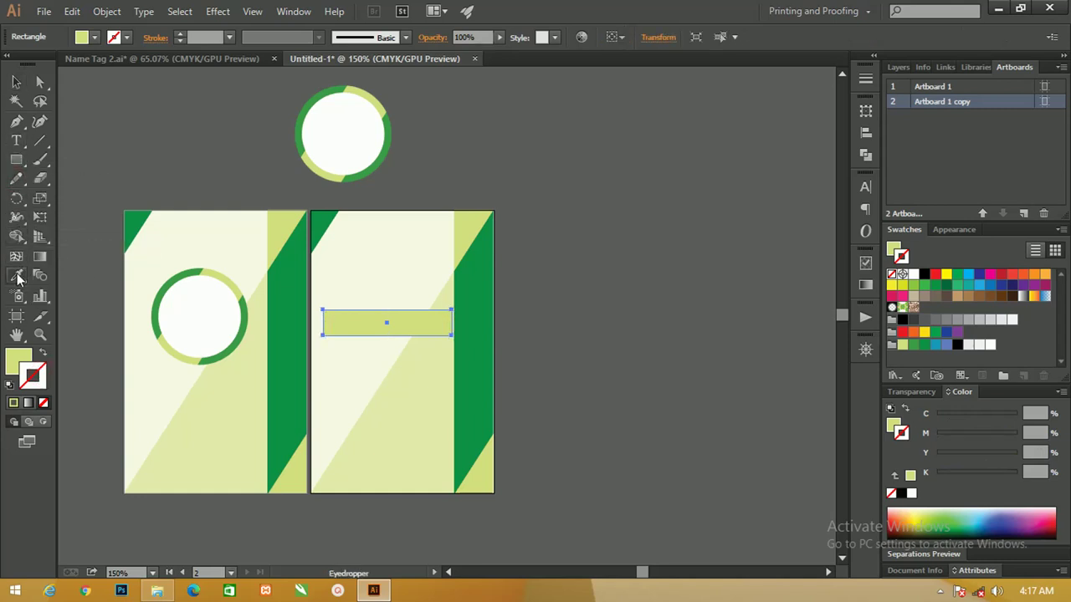
click(248, 311)
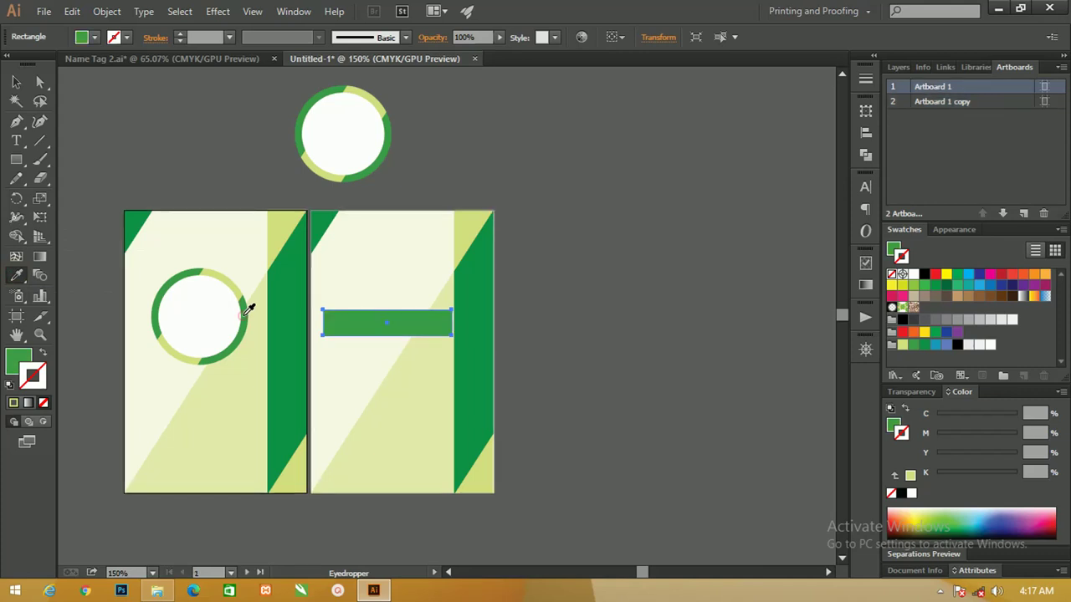
click(43, 356)
- Set the bar's fill to white (FFFFFF) in the Color Picker
key(v)
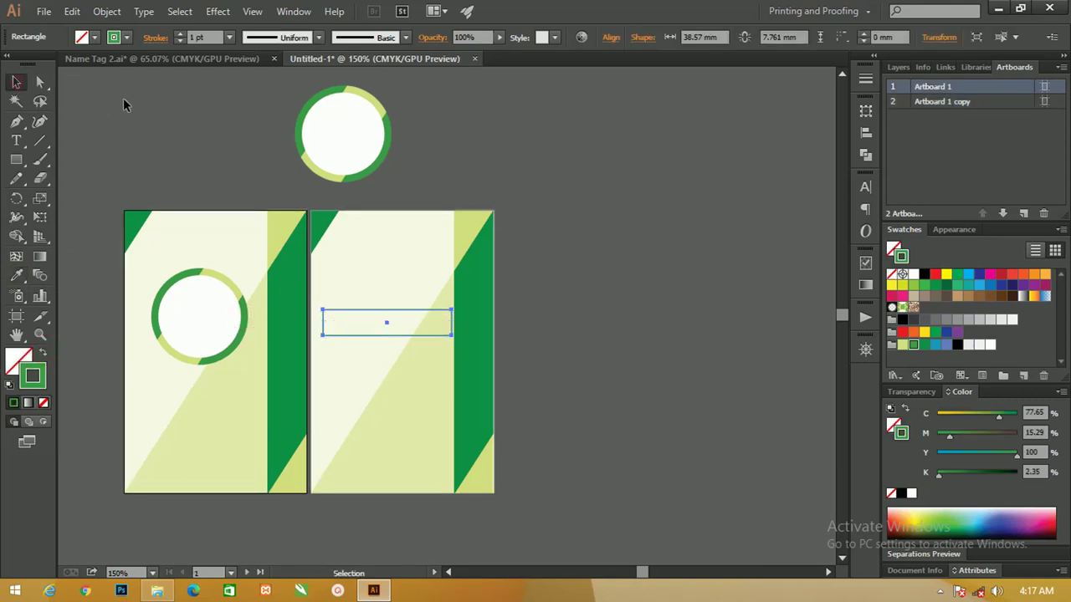
click(123, 98)
drag(433, 282, 445, 274)
click(441, 297)
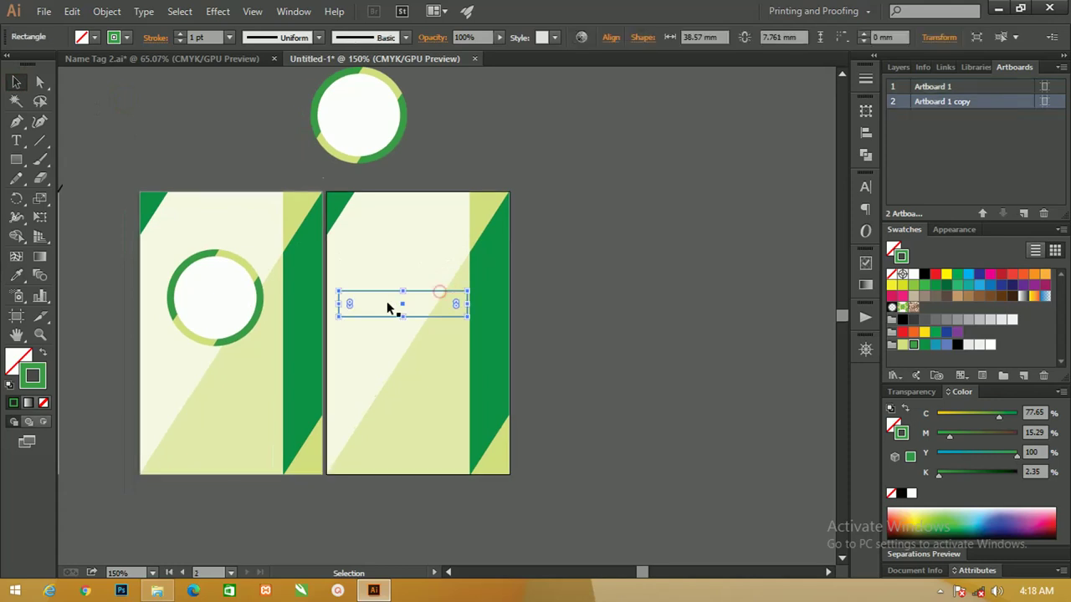
double_click(18, 358)
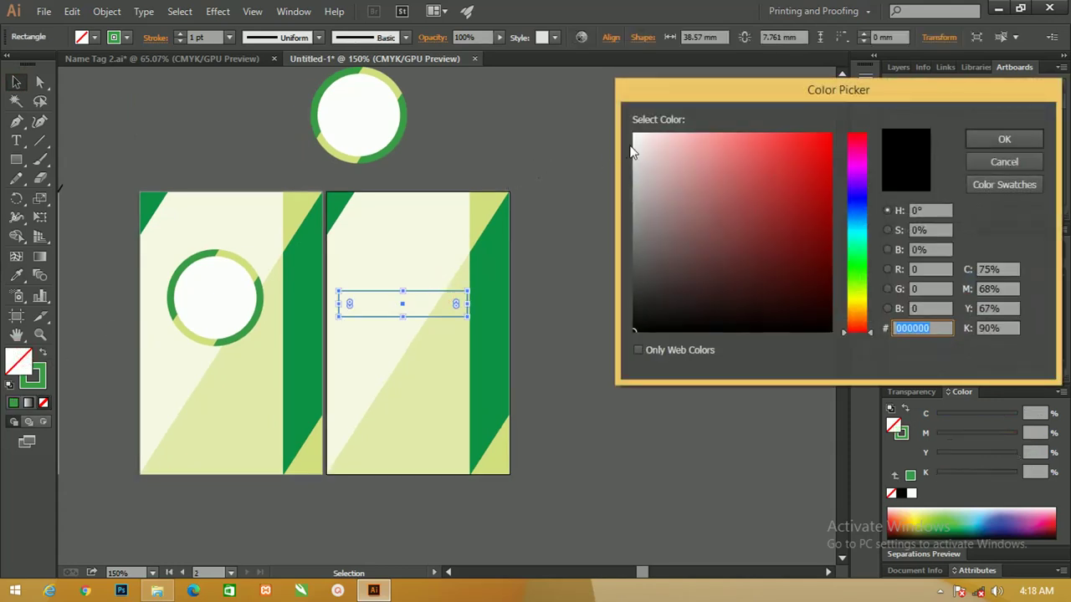
drag(636, 143, 633, 133)
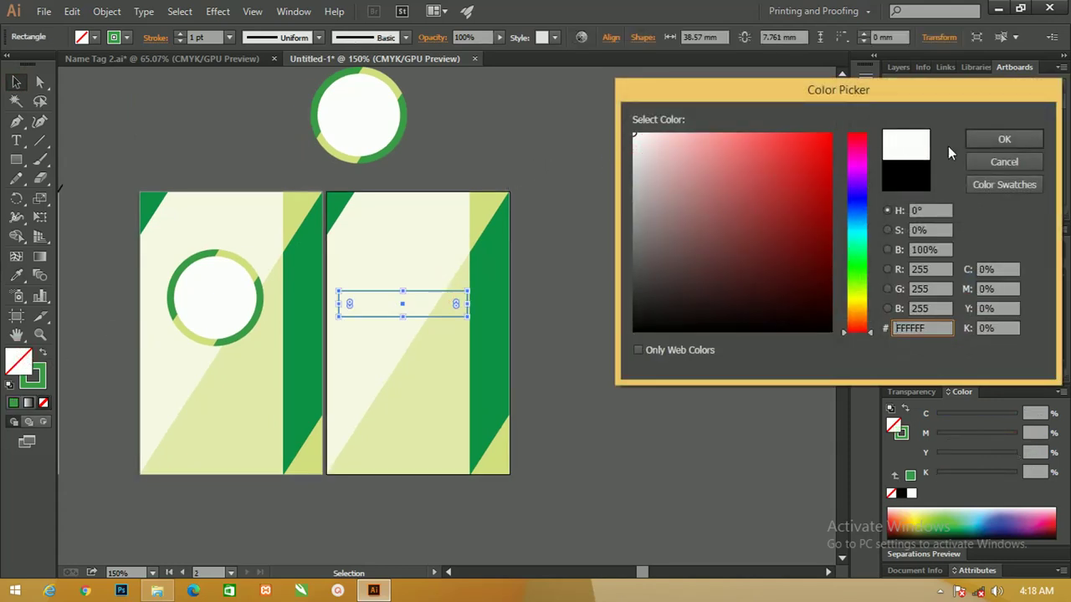
click(1004, 139)
click(555, 294)
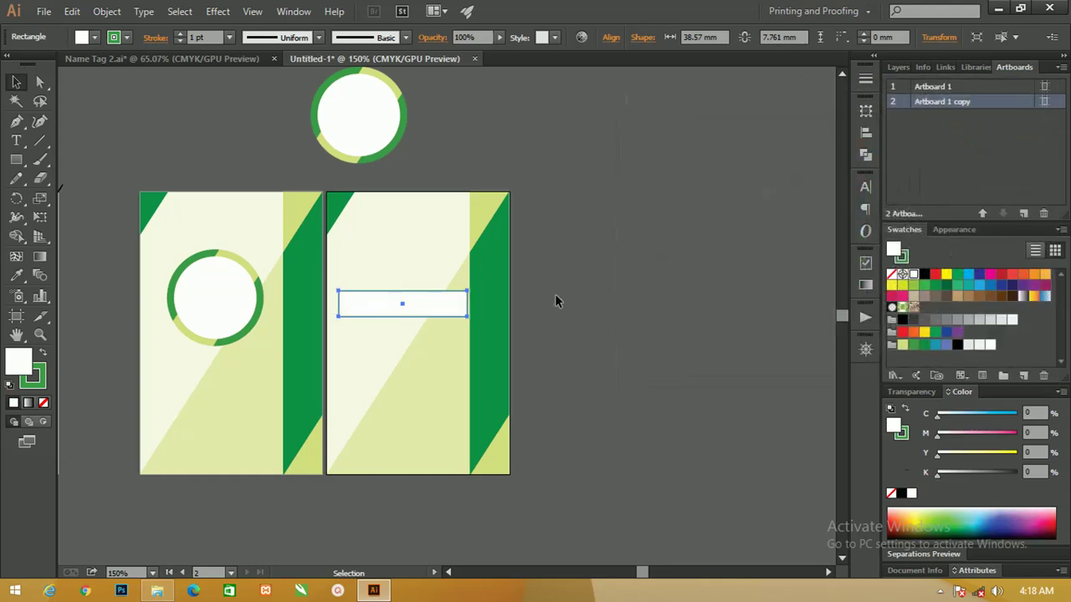
drag(568, 321, 604, 262)
- Duplicate the white green-outlined bar just below itself and resize both bars together to fit the card
click(437, 253)
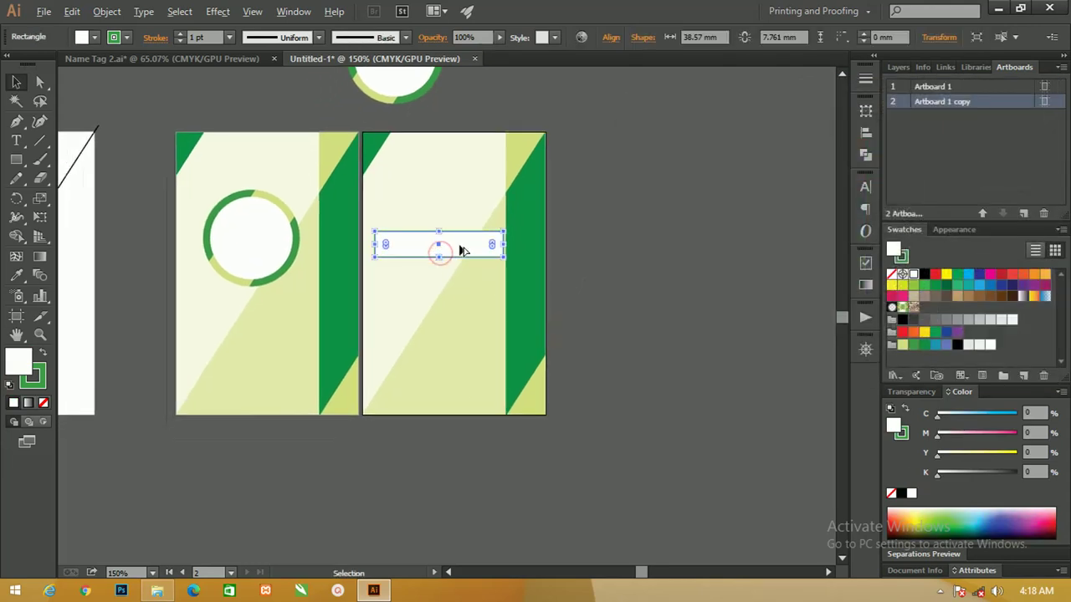
mouse_move(437, 251)
mouse_down()
mouse_move(459, 279)
mouse_move(456, 297)
mouse_up()
shift+click(459, 255)
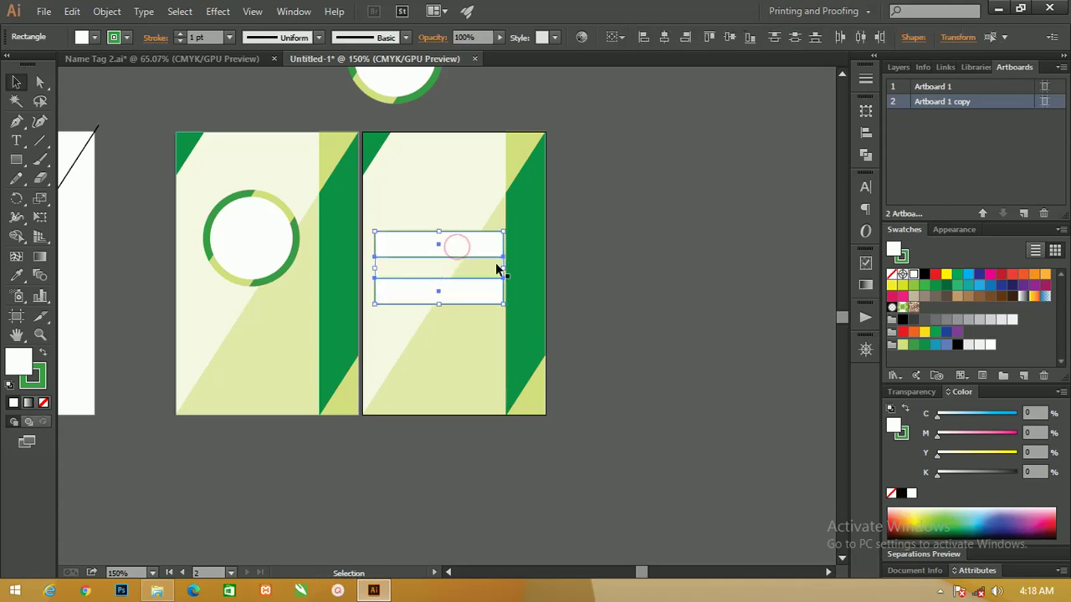
drag(503, 269, 492, 269)
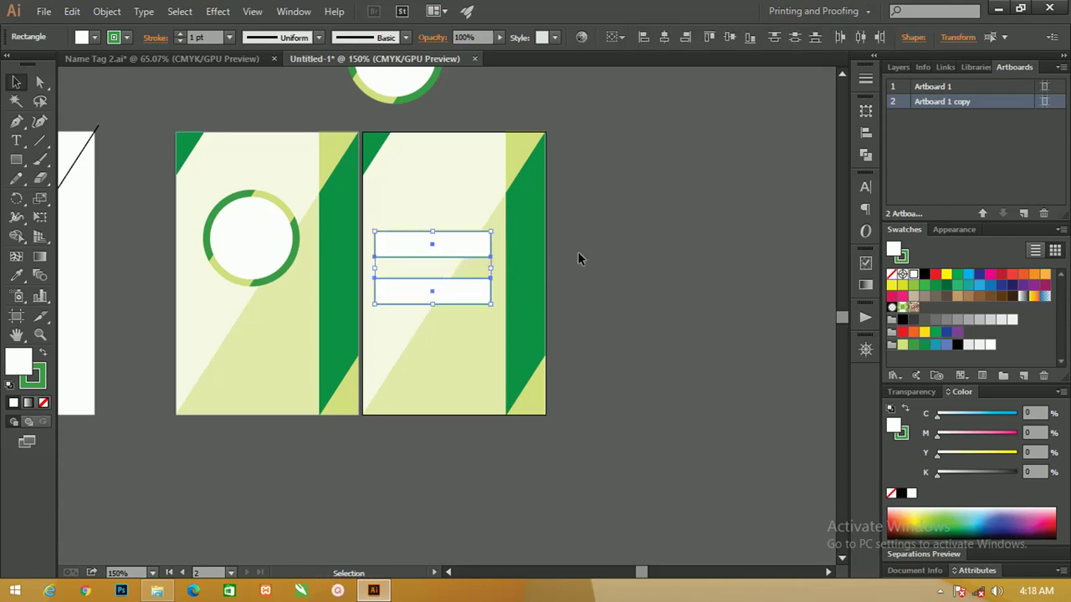
click(580, 252)
click(486, 245)
shift+click(479, 289)
drag(496, 270, 498, 269)
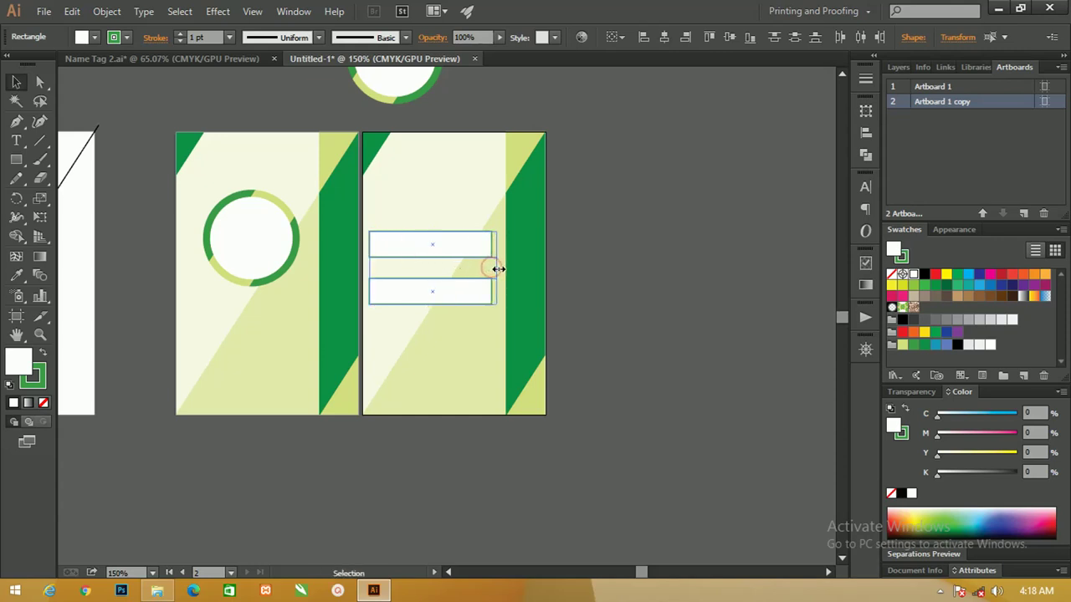
click(590, 241)
- Move the second card's light diagonal panel right so it sits flush
key(ctrl+1)
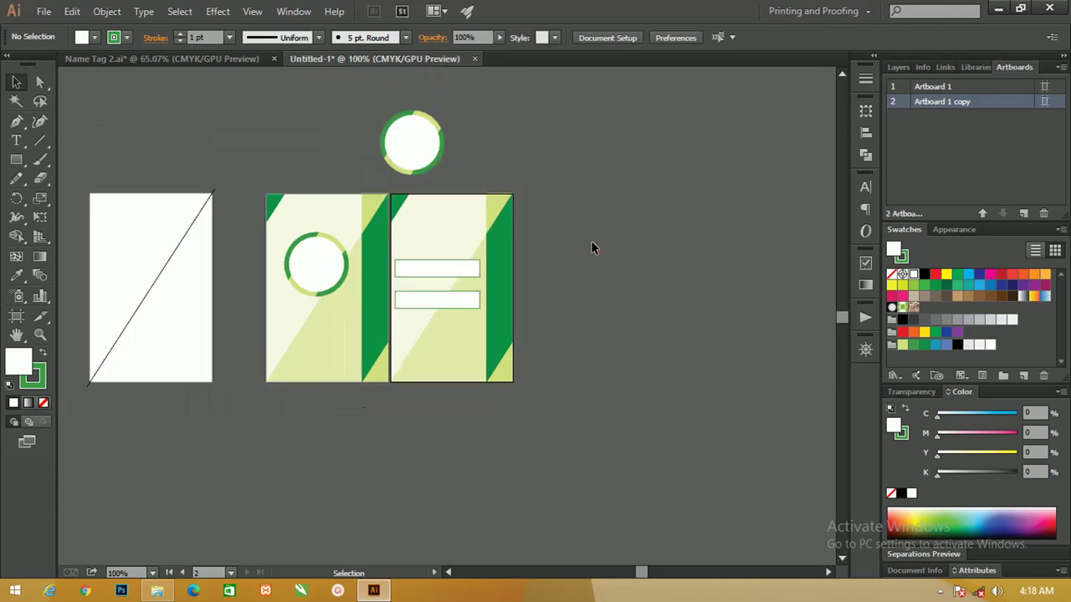
mouse_move(586, 242)
mouse_down()
mouse_move(516, 224)
mouse_move(619, 302)
mouse_up()
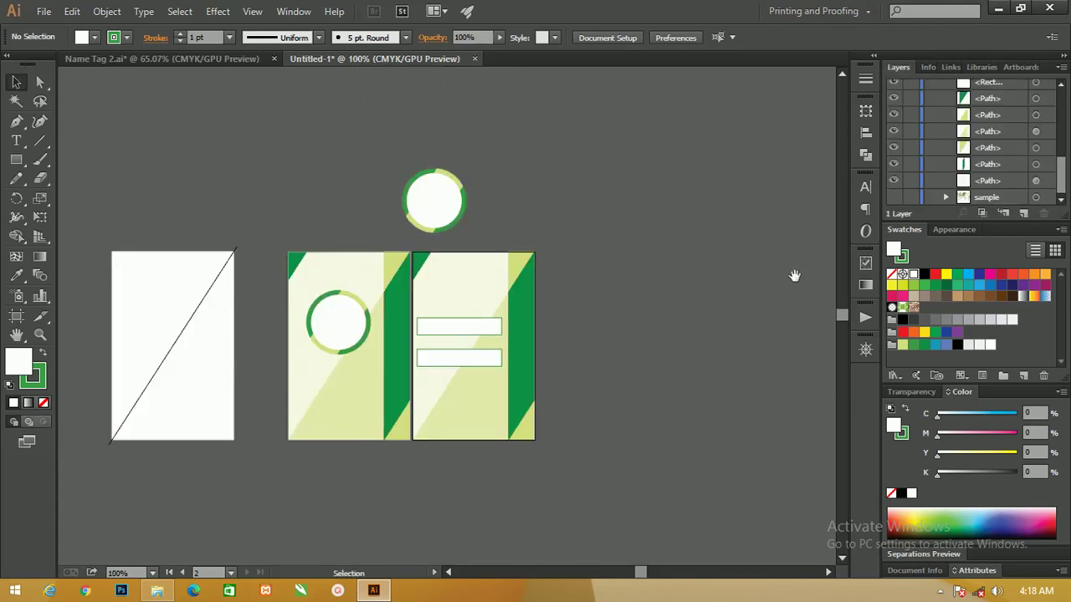
drag(795, 276, 782, 261)
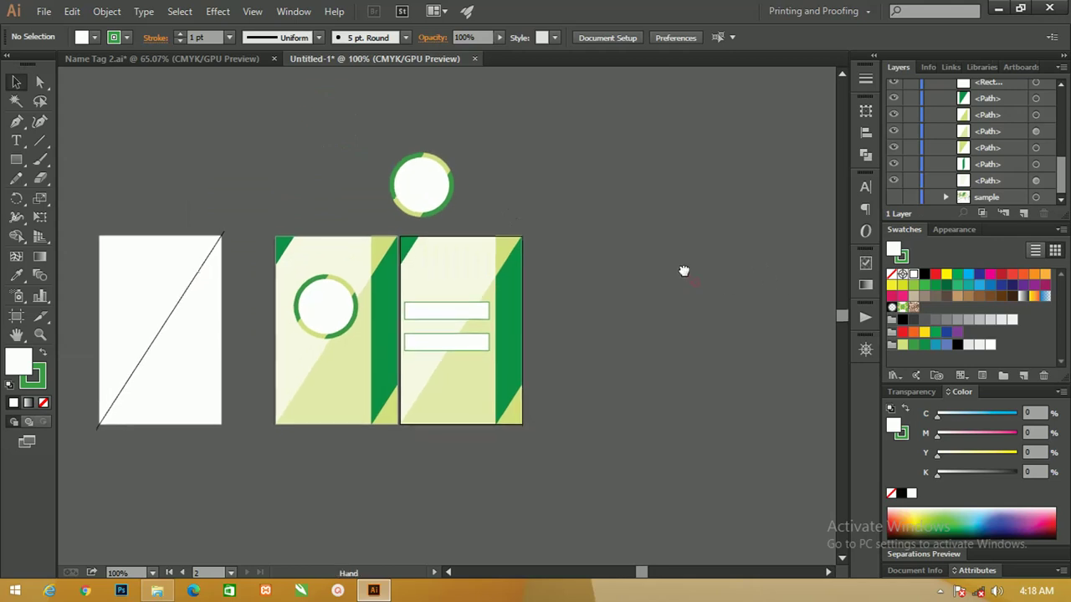
ctrl+click(456, 256)
drag(452, 257, 461, 257)
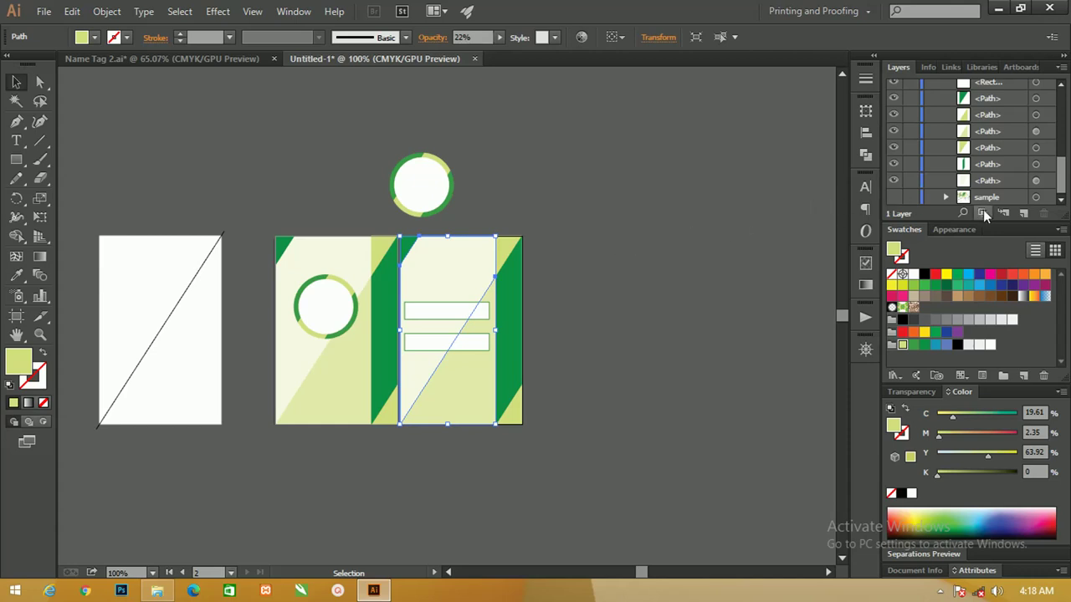
- Duplicate the second card's artboard, Artboard 1 copy, as a third artboard
click(1021, 66)
double_click(952, 104)
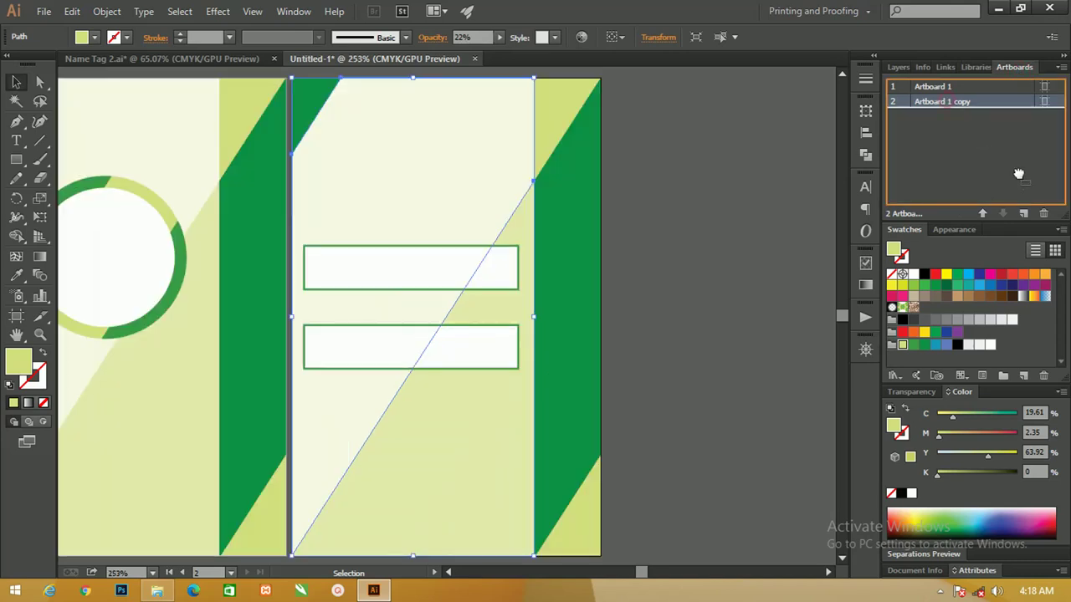
click(1023, 214)
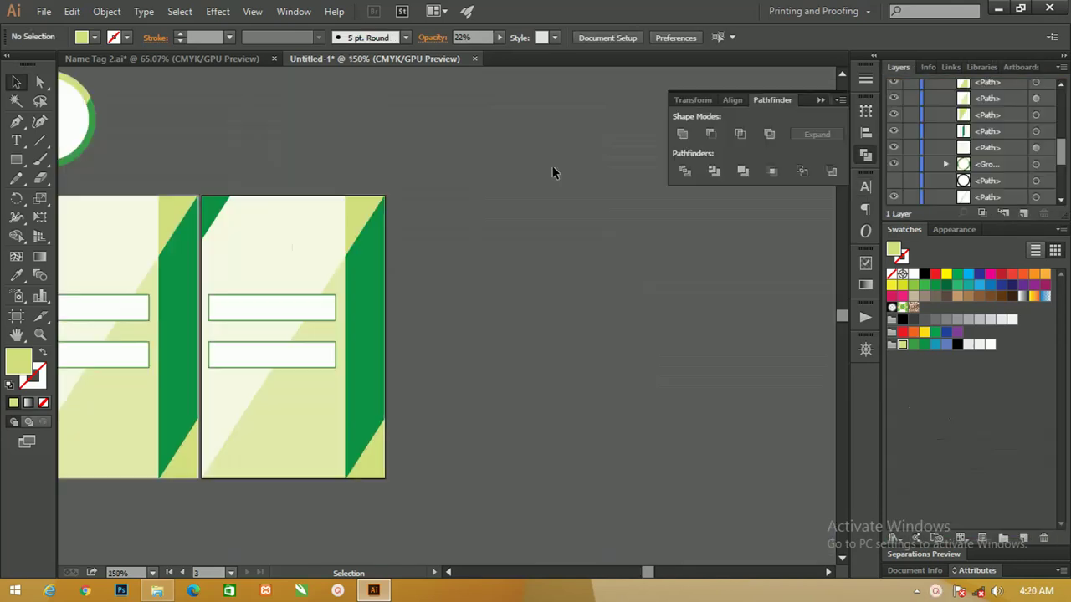
- Move the third card's two white bars up above the artboard
click(262, 306)
shift+click(270, 352)
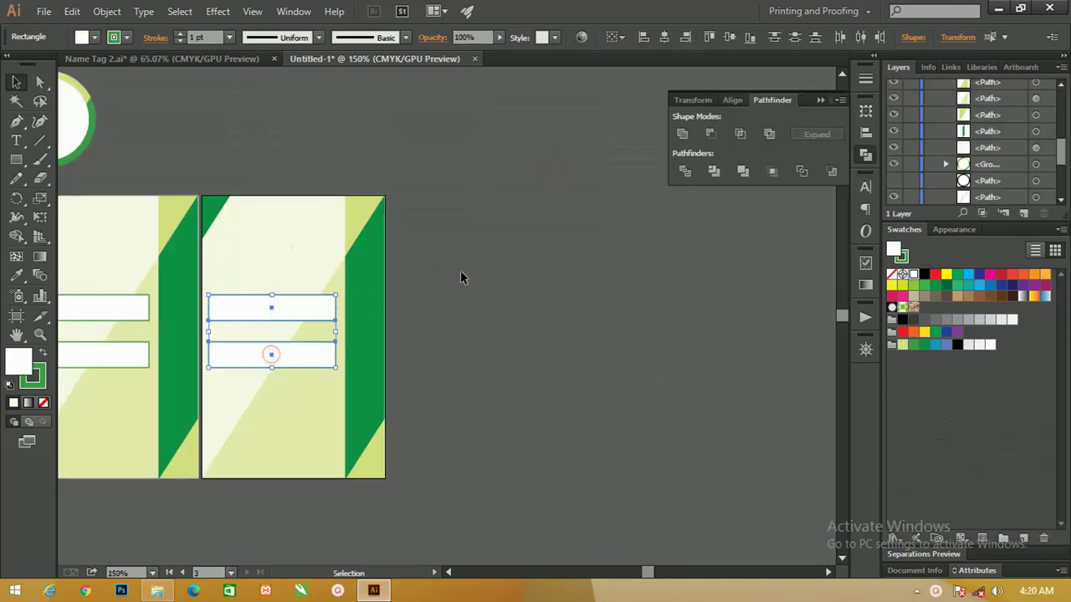
mouse_move(343, 330)
mouse_down()
mouse_move(378, 178)
mouse_move(375, 125)
mouse_up()
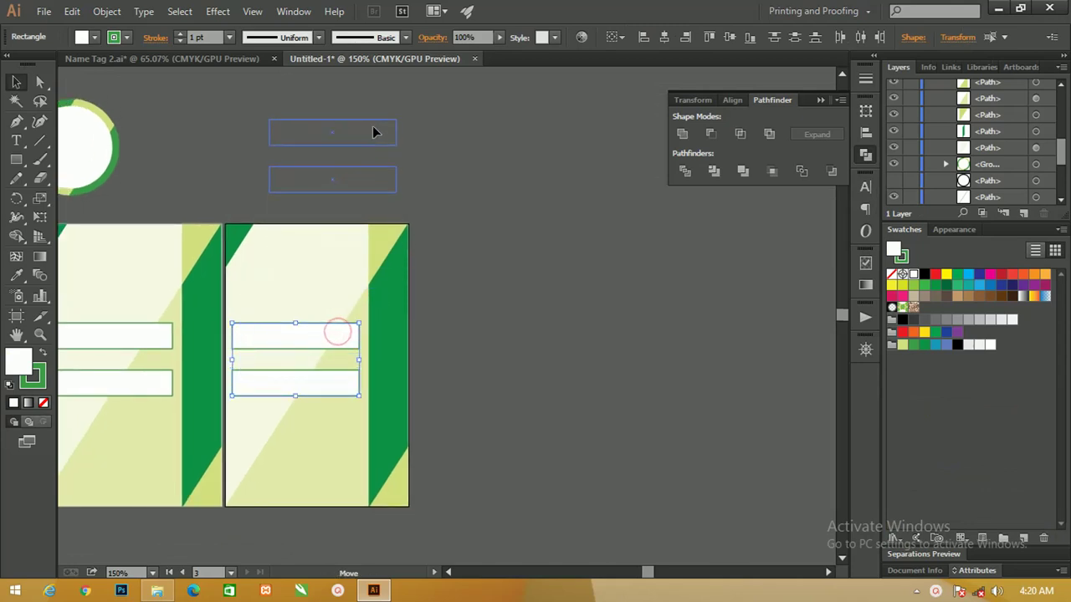
click(488, 248)
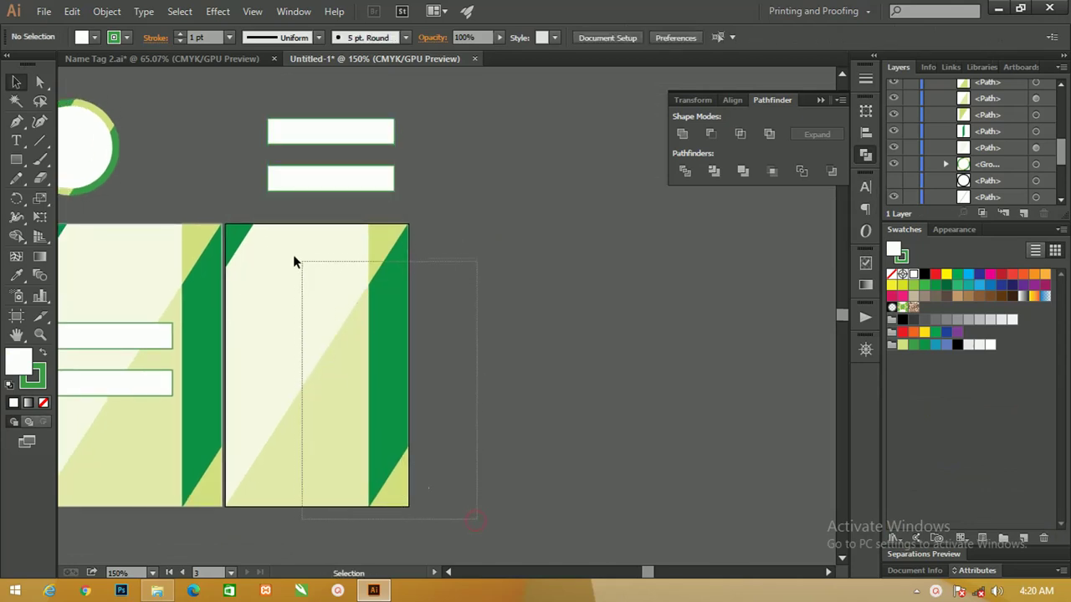
- Unite the third card's background shapes into one solid green rectangle with Pathfinder
drag(420, 478, 234, 226)
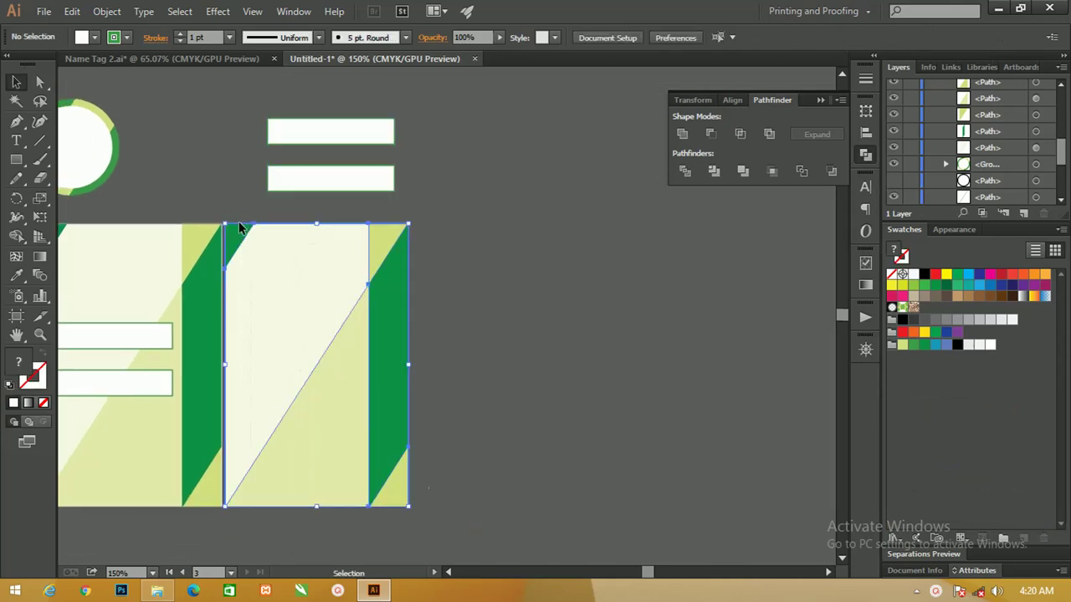
click(682, 134)
key(a)
key(ctrl+1)
key(ctrl+minus)
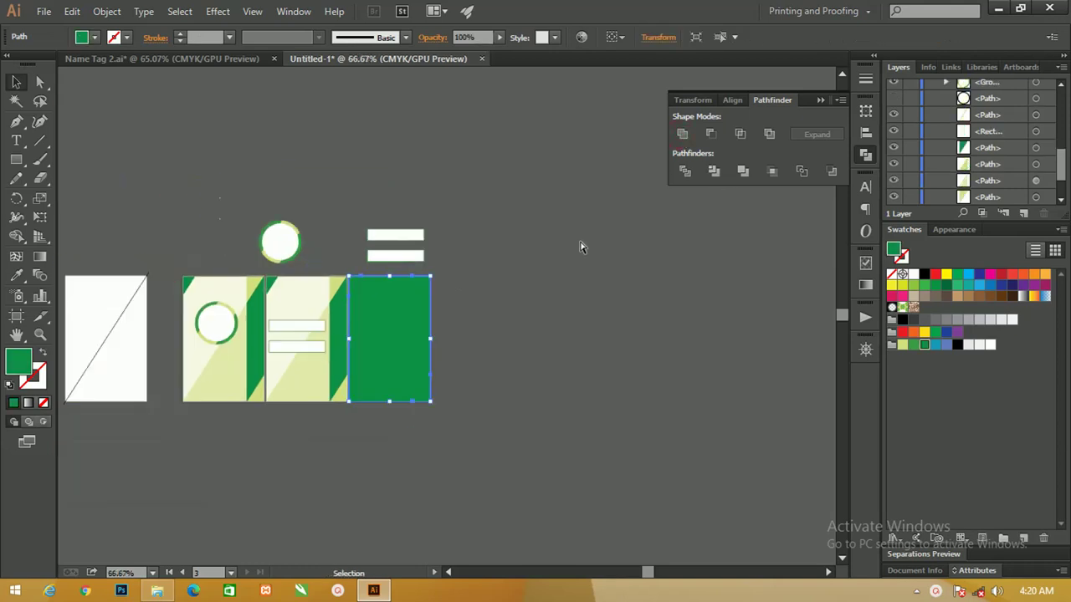
- Copy the white card's diagonal line over the green card and bring it to the front
key(v)
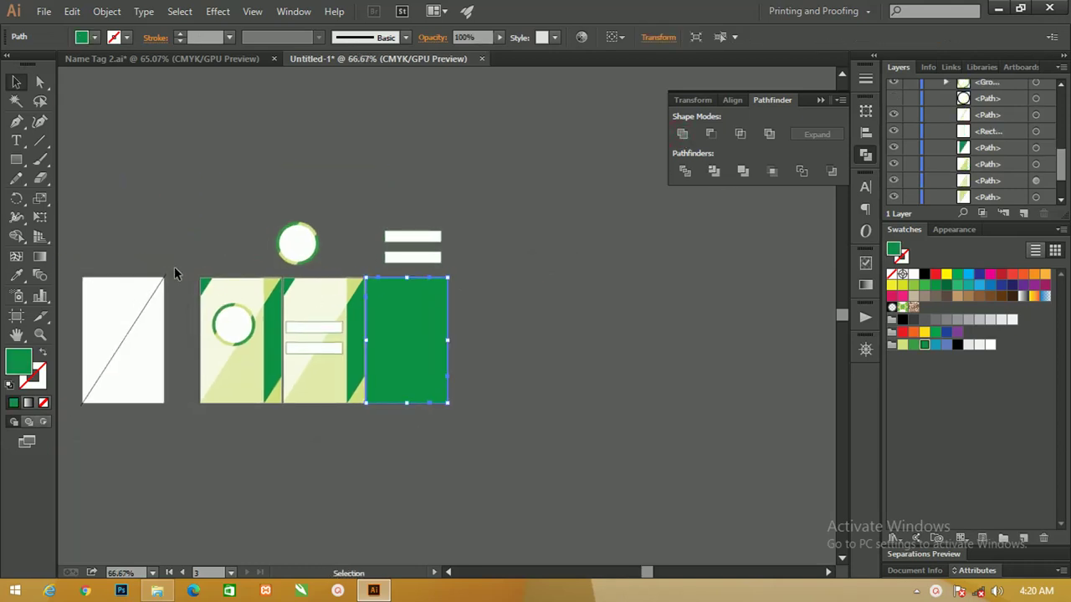
click(165, 284)
mouse_move(163, 285)
mouse_down()
mouse_move(537, 310)
mouse_move(540, 295)
mouse_up()
key(z)
click(405, 276)
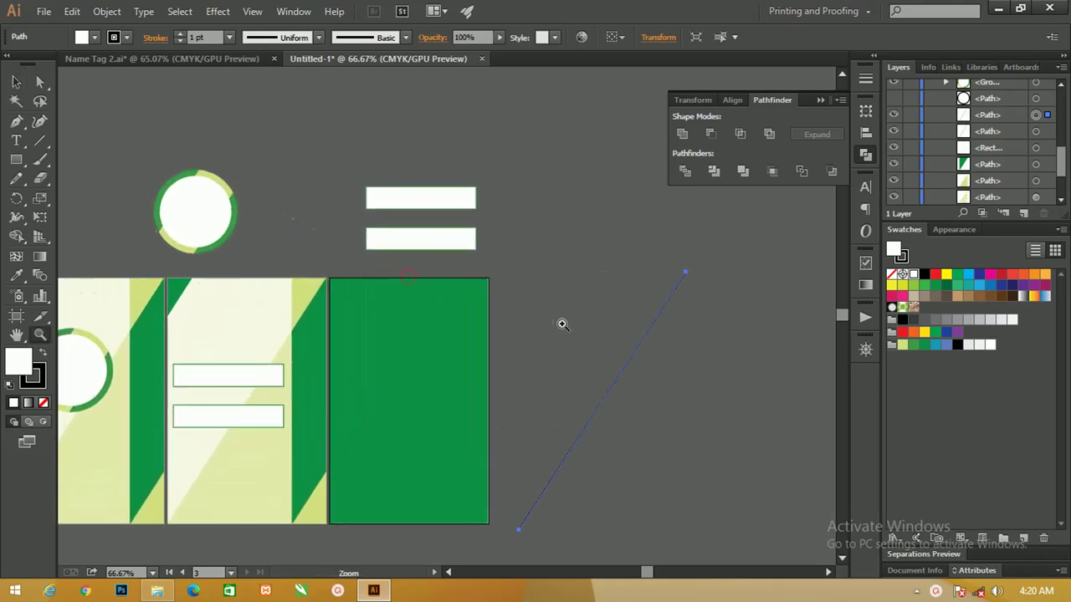
key(v)
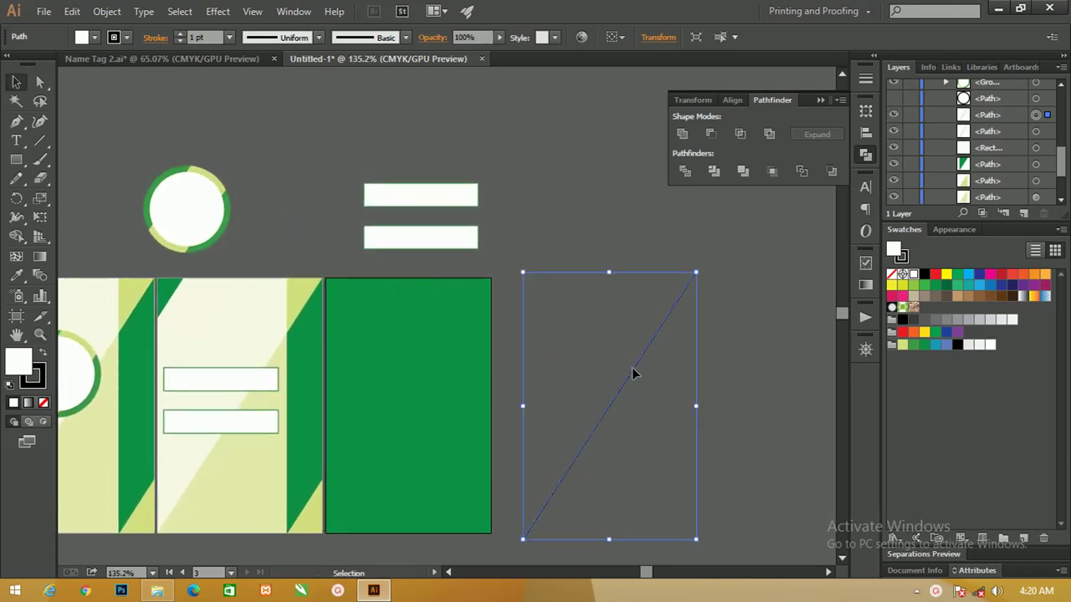
drag(633, 374, 366, 345)
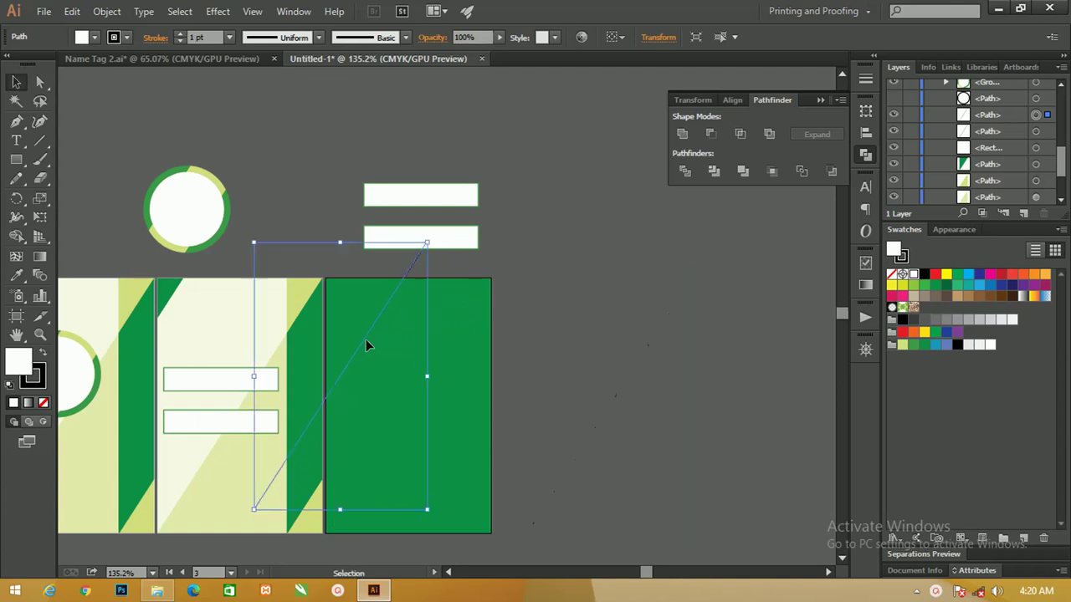
key(ctrl+shift+bracketright)
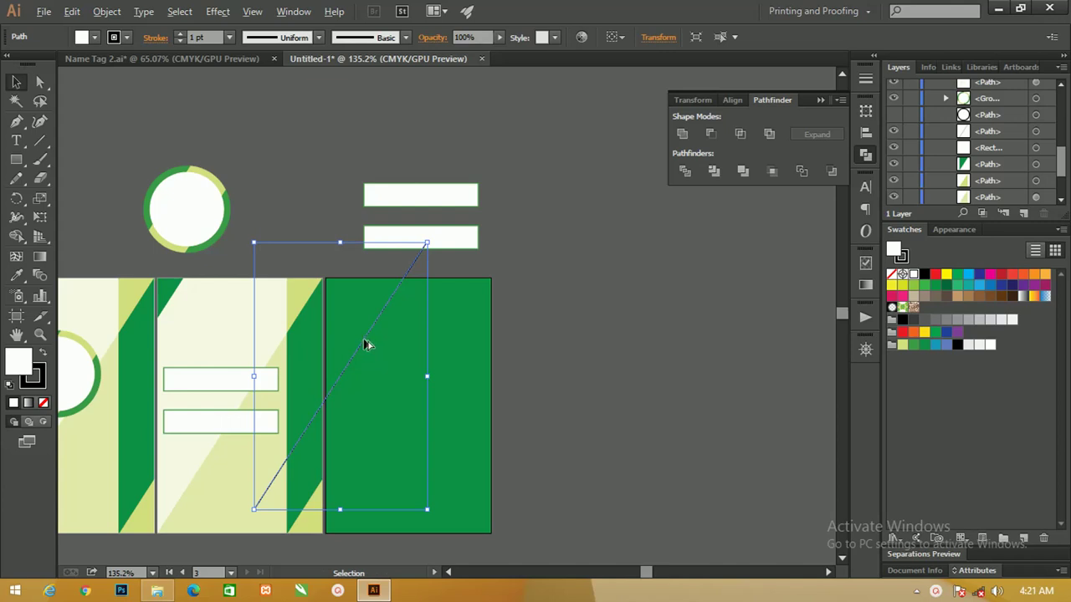
- Add a second parallel diagonal line, align both, and select them with the green rectangle
drag(368, 346, 456, 402)
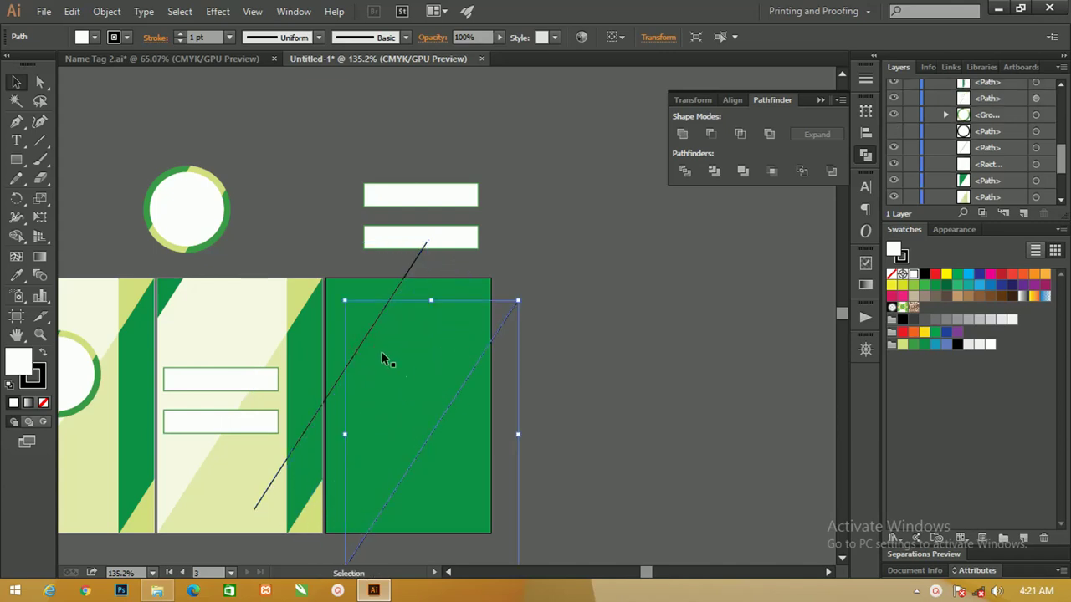
drag(502, 327, 497, 315)
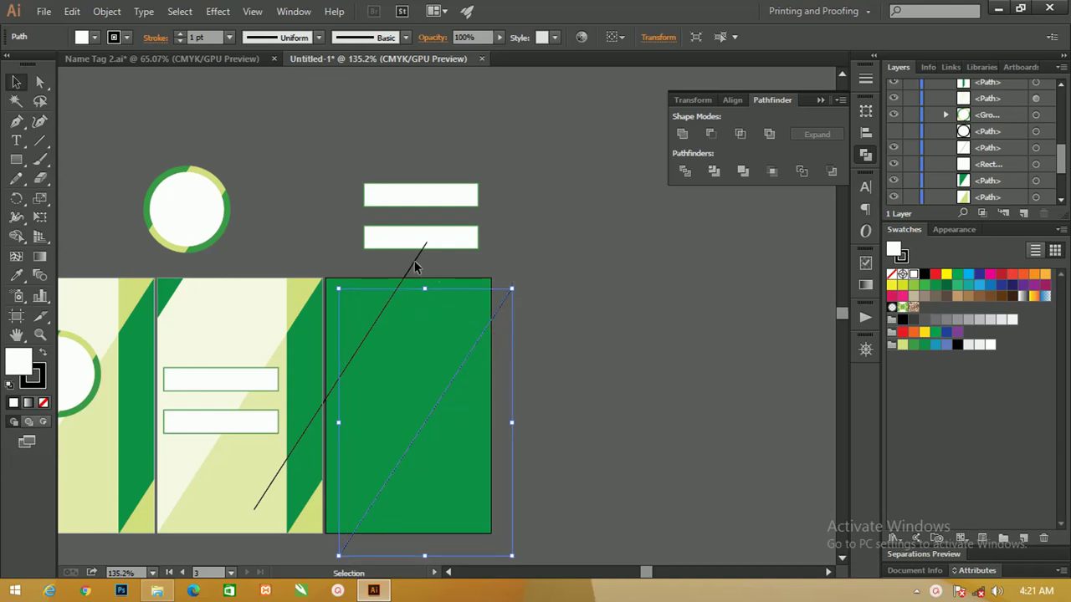
click(413, 273)
click(507, 287)
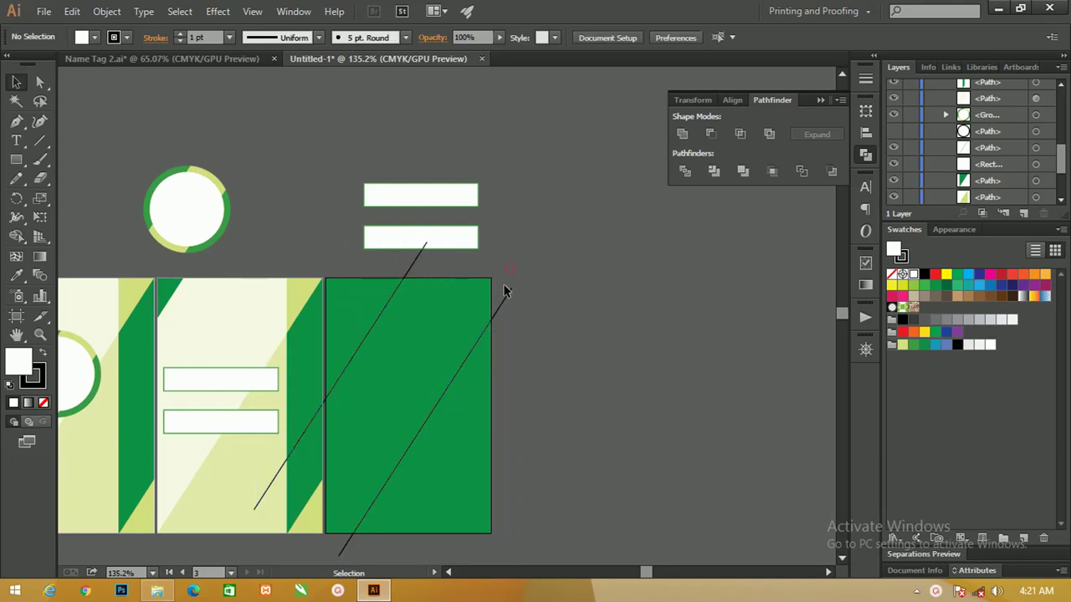
drag(566, 373, 560, 295)
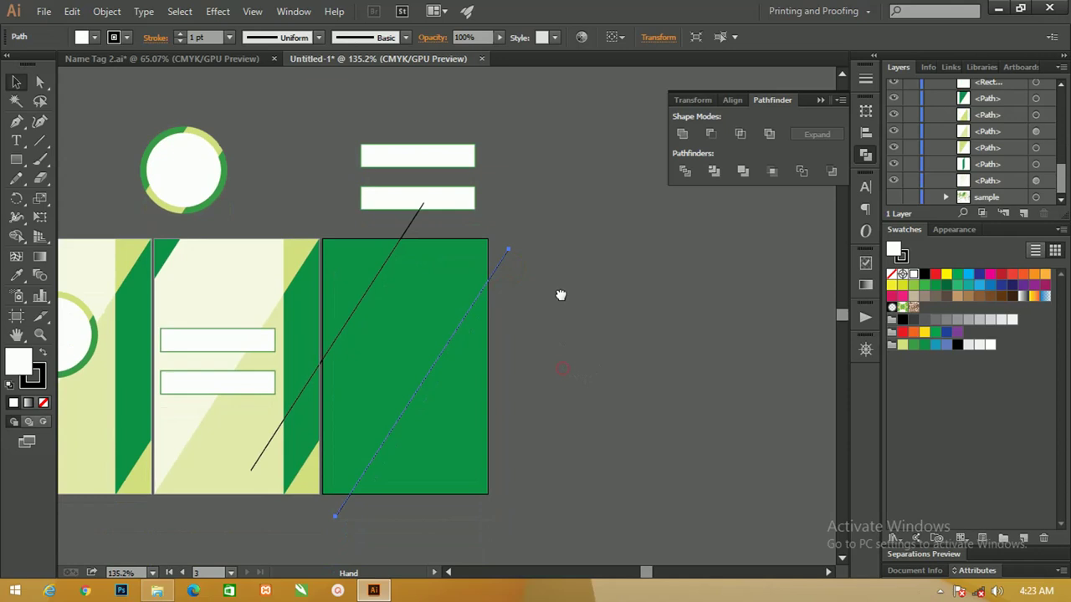
click(543, 251)
drag(508, 270, 509, 289)
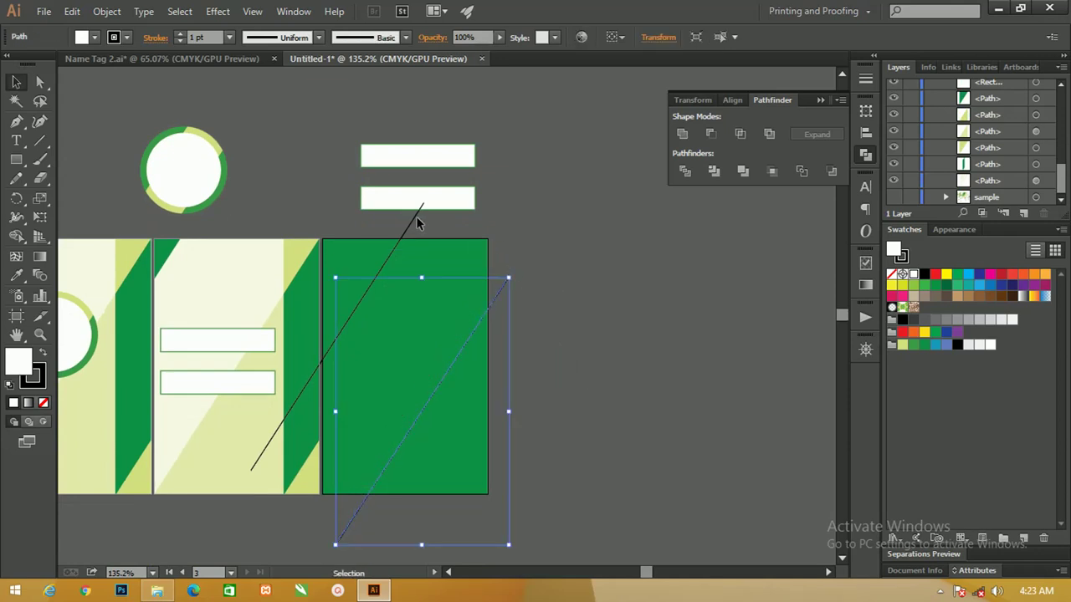
click(434, 230)
drag(408, 226, 433, 226)
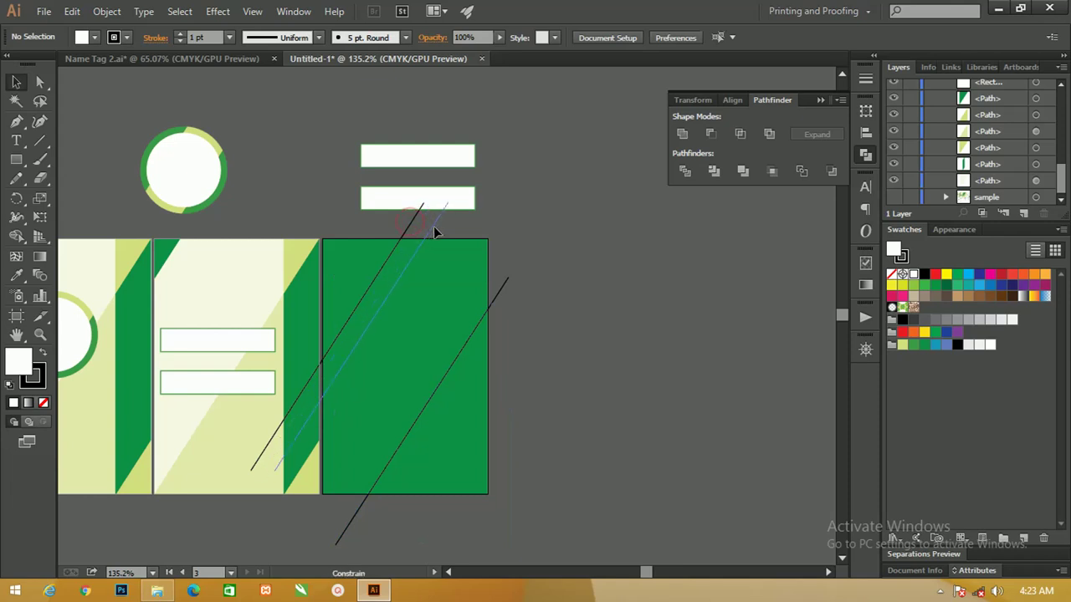
click(583, 248)
scroll(545, 273, right, 1)
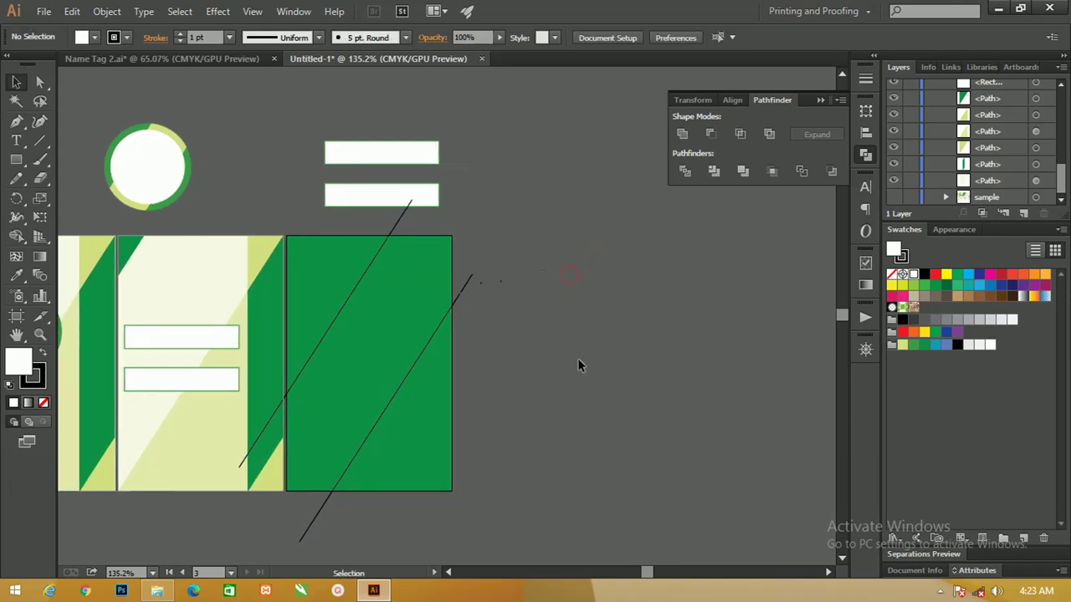
drag(411, 286, 366, 250)
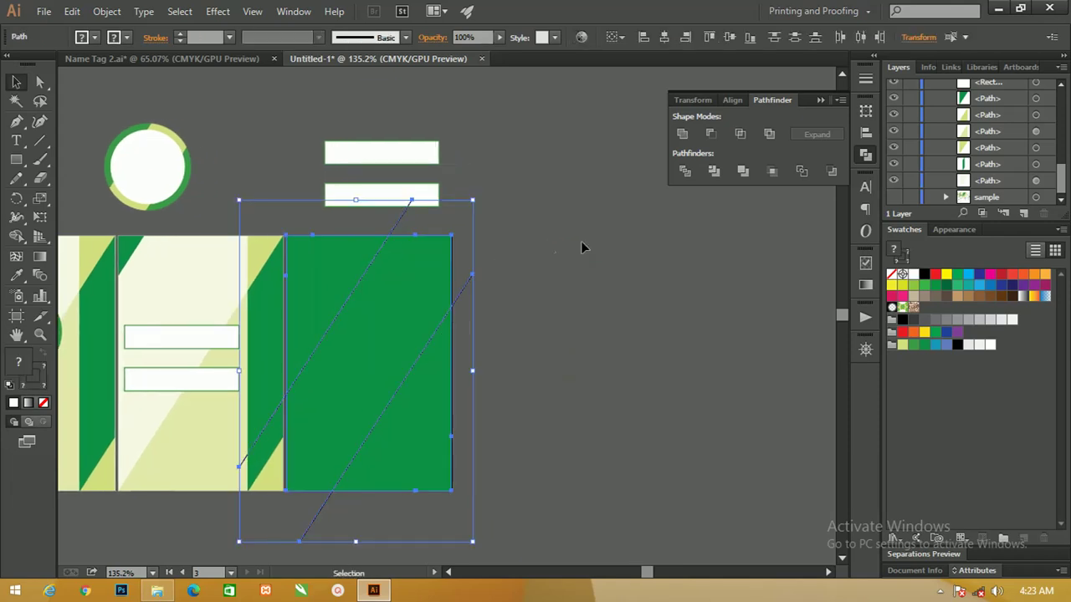
- Divide the green rectangle along the two lines and ungroup the resulting pieces
click(682, 171)
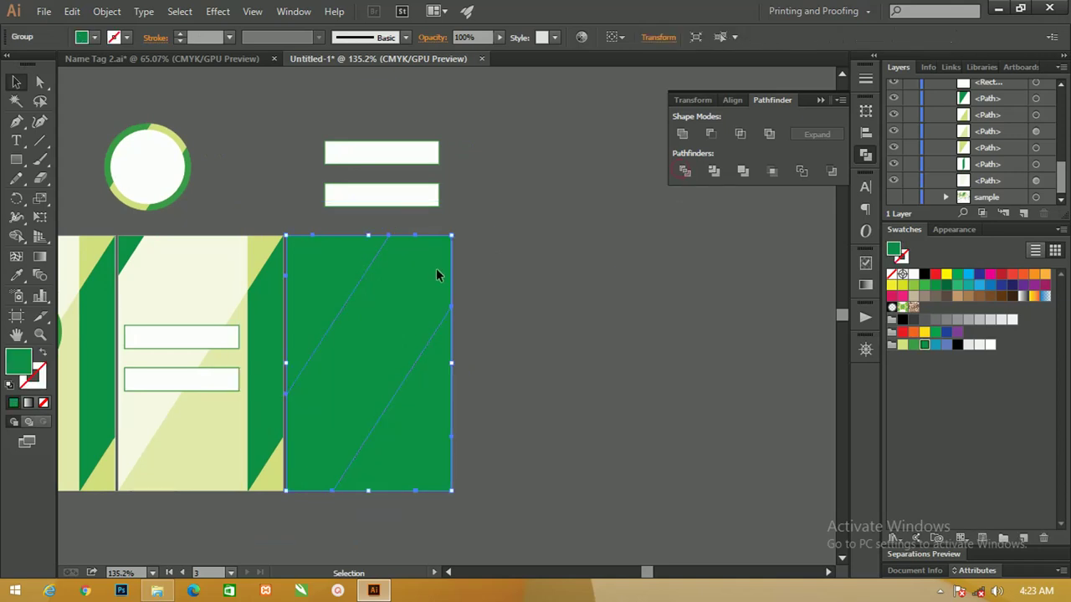
drag(438, 270, 480, 274)
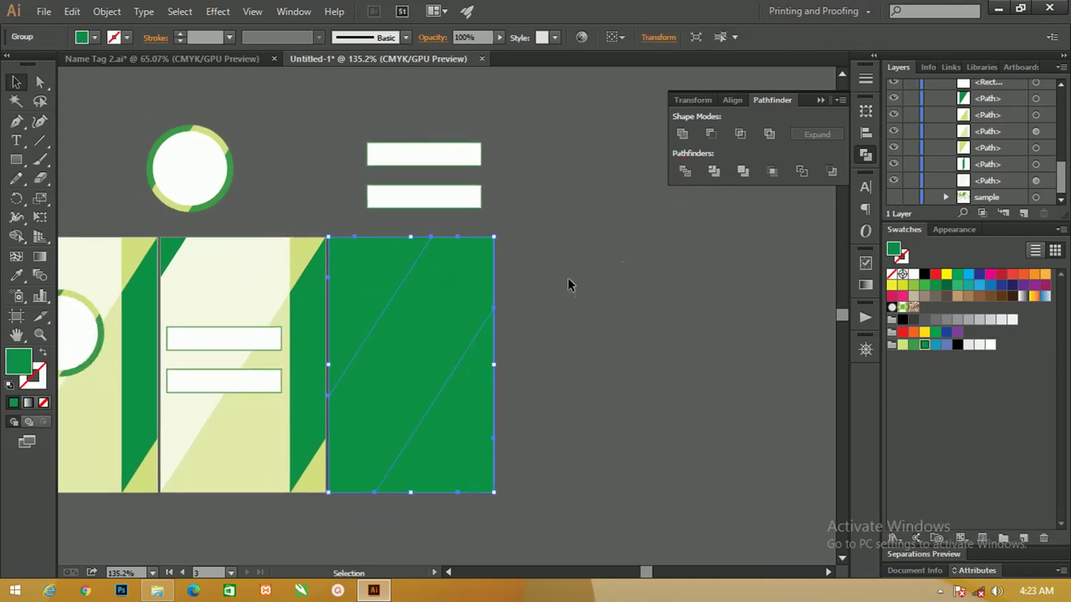
click(558, 312)
click(385, 266)
right_click(407, 276)
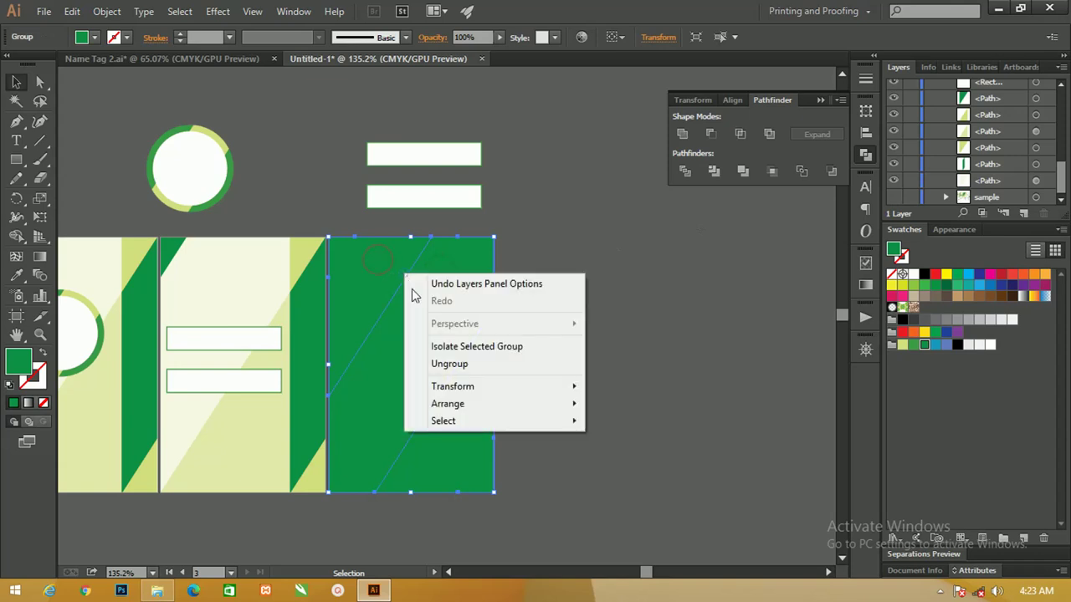
click(449, 363)
click(508, 341)
- Fill the middle diagonal band with the light yellow-green swatch
click(382, 265)
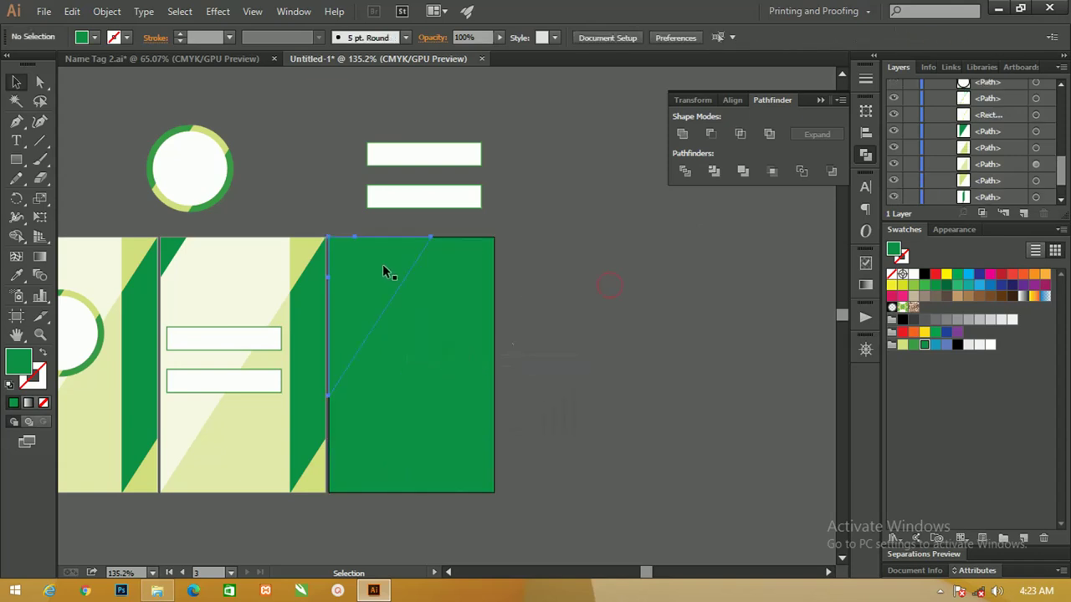
shift+click(453, 292)
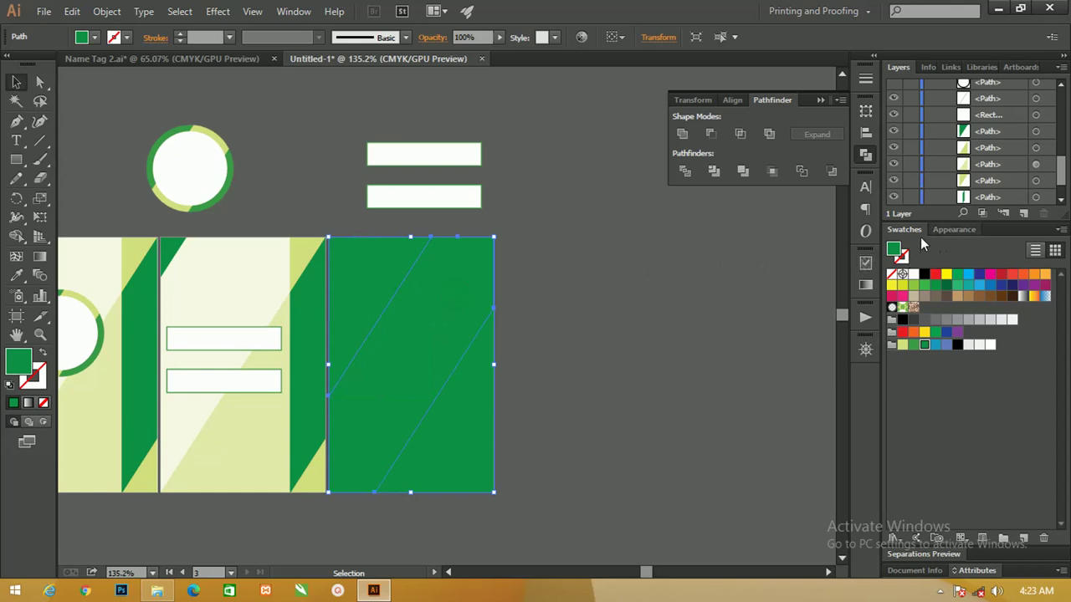
click(903, 345)
click(625, 338)
- Give the lower-right triangle artboard 2's paler band colour using the Eyedropper
click(474, 379)
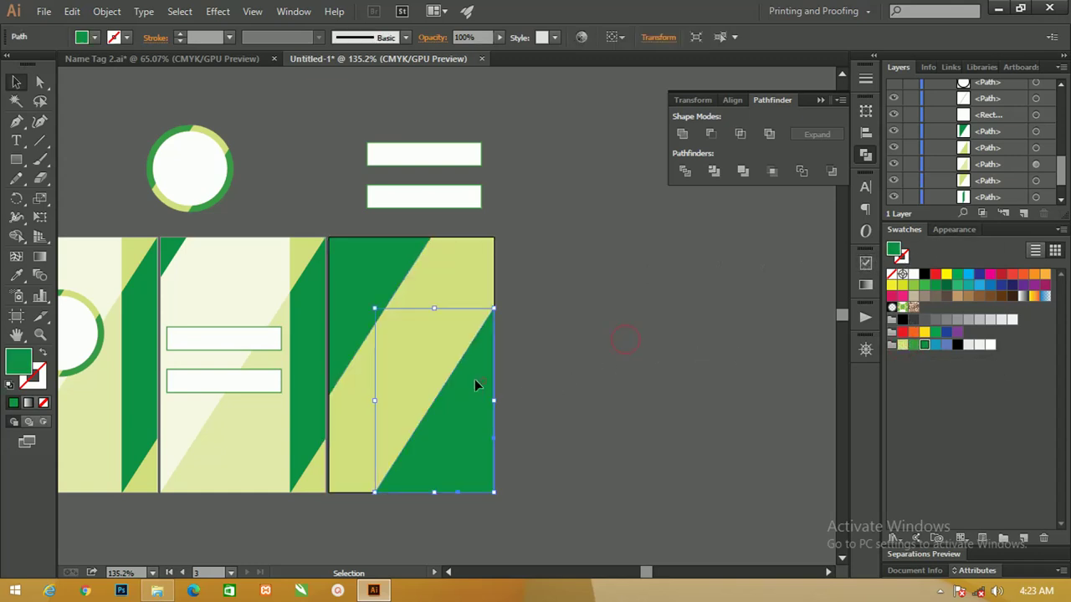
click(903, 344)
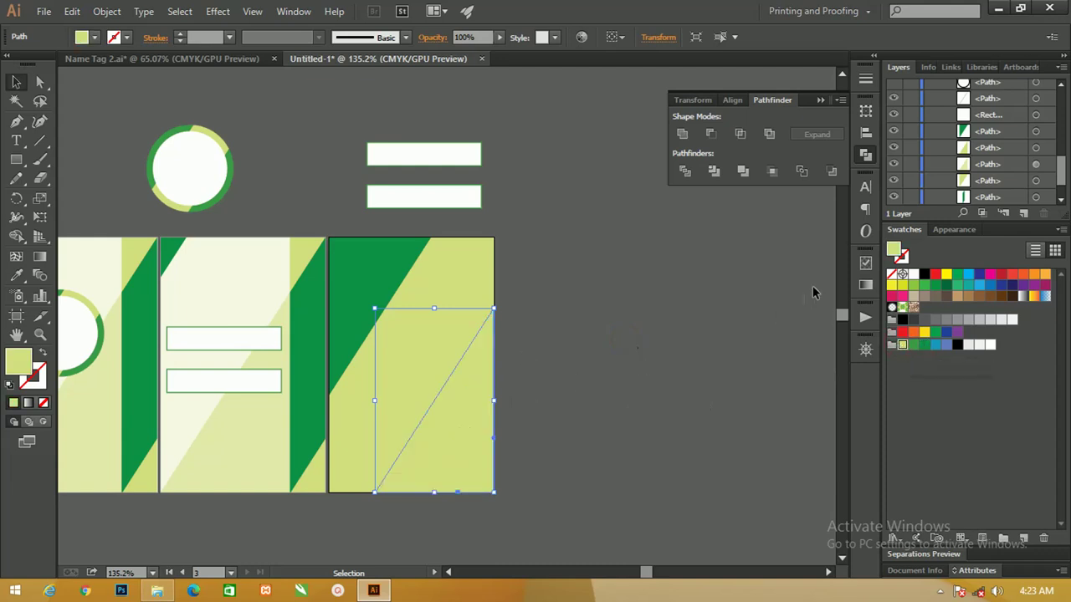
click(18, 277)
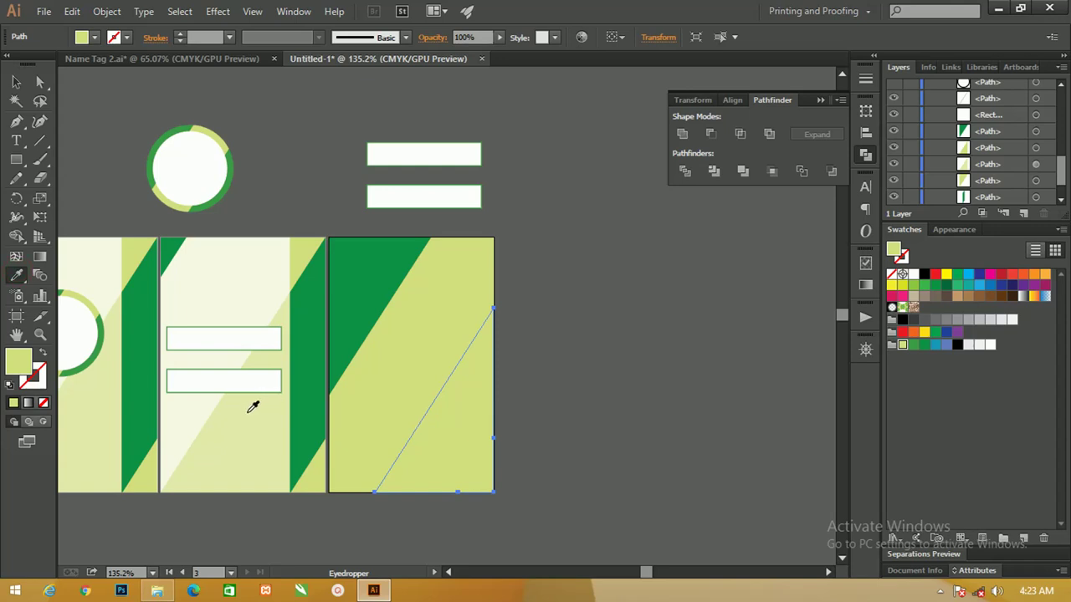
click(251, 409)
click(15, 82)
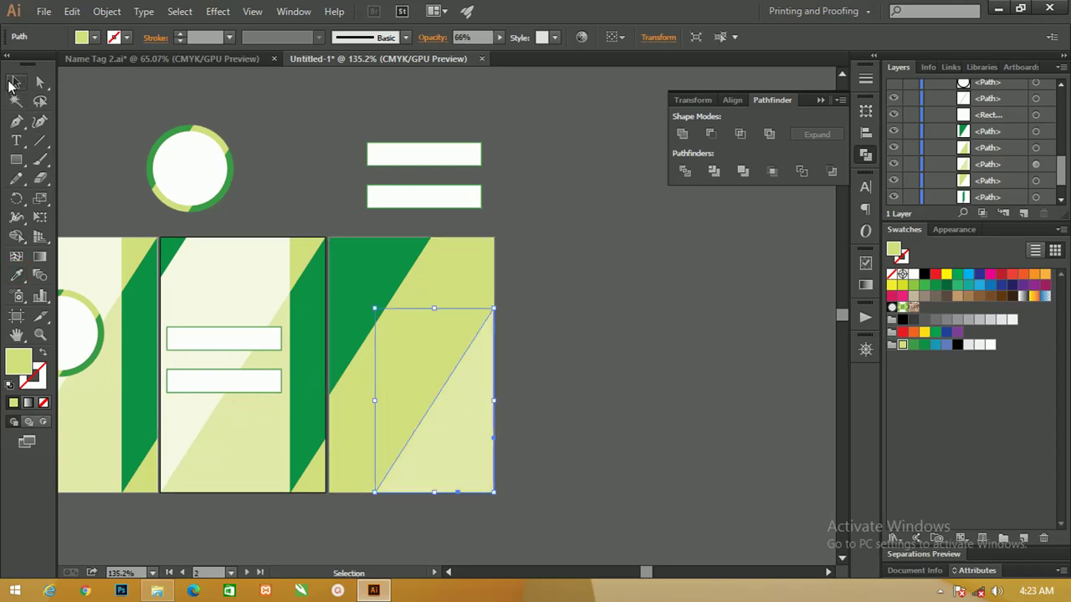
click(543, 249)
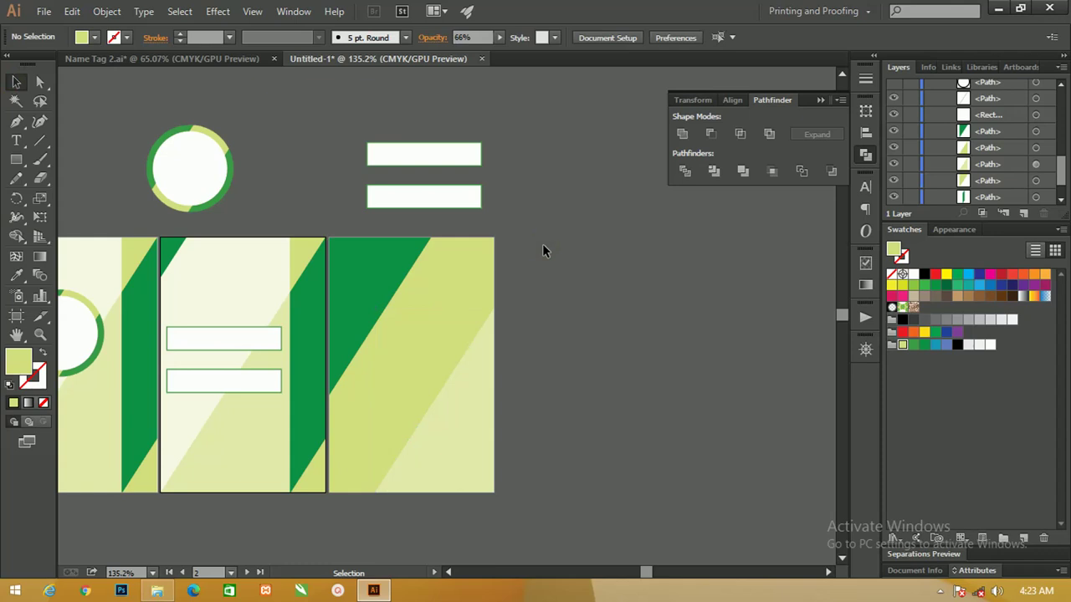
- Duplicate Artboard 1 copy 2 with its artwork into a fourth artboard, Artboard 1 copy 3
drag(528, 294, 489, 283)
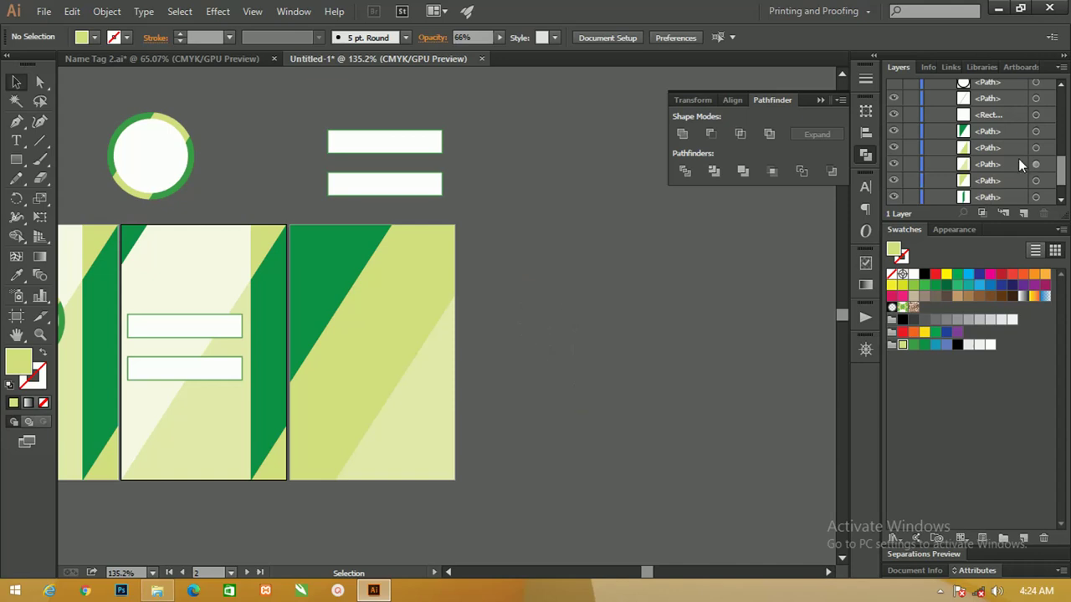
click(1023, 69)
double_click(957, 103)
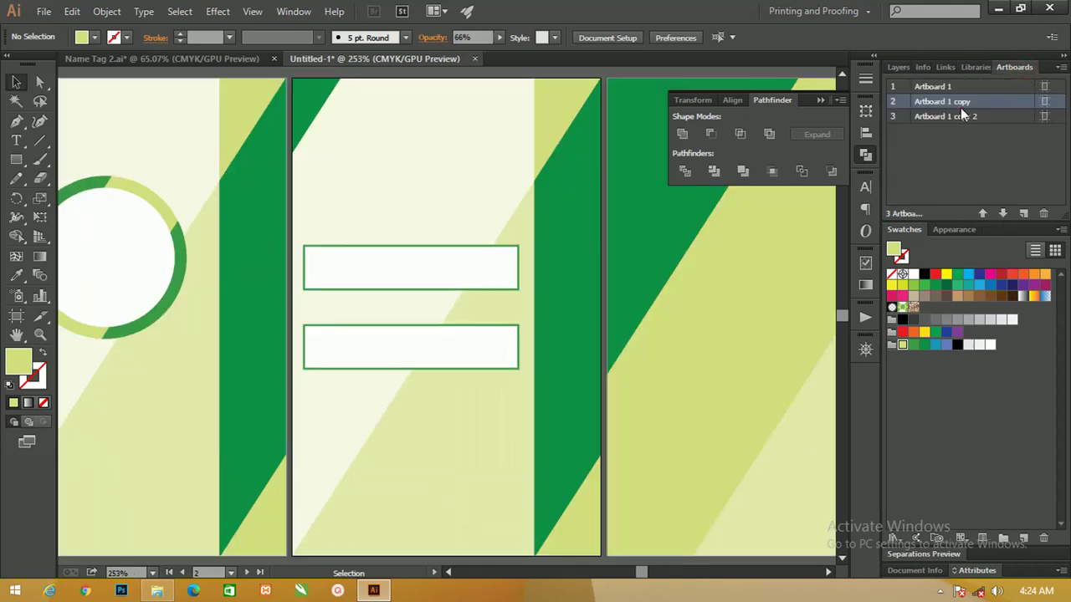
click(952, 117)
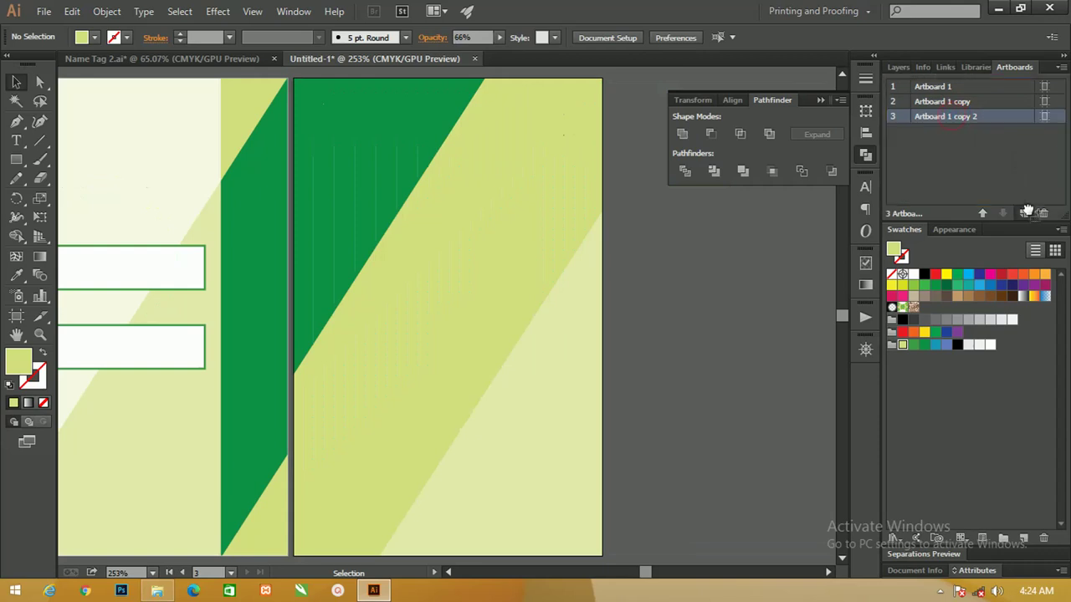
click(1023, 213)
key(ctrl+minus)
key(ctrl+minus)
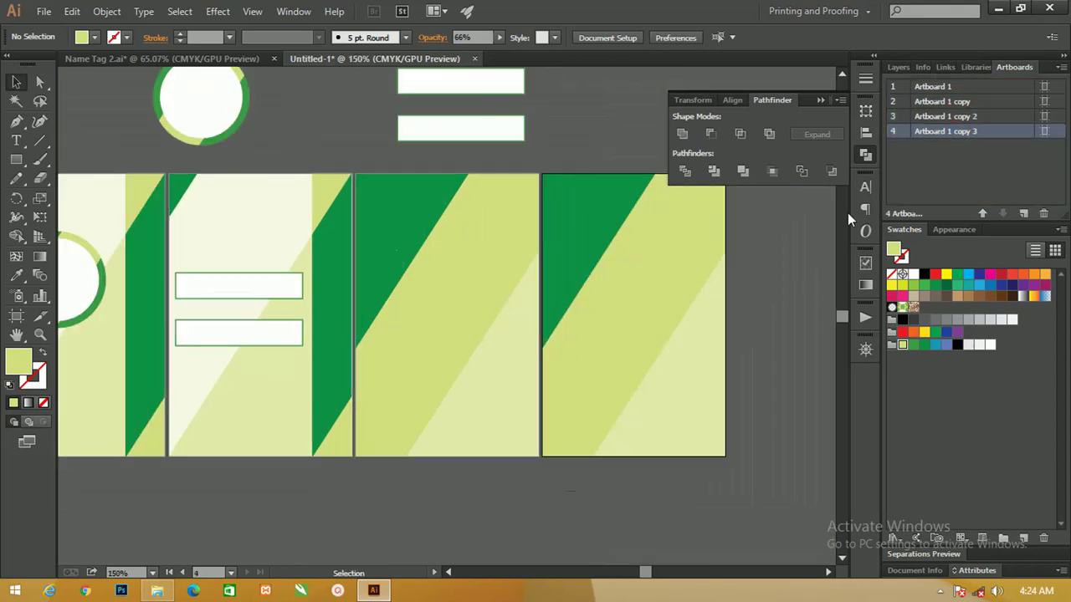
drag(719, 248, 582, 246)
- Bring the fourth card's green triangle to the top of Layer 1 and hide it
scroll(497, 239, up, 3)
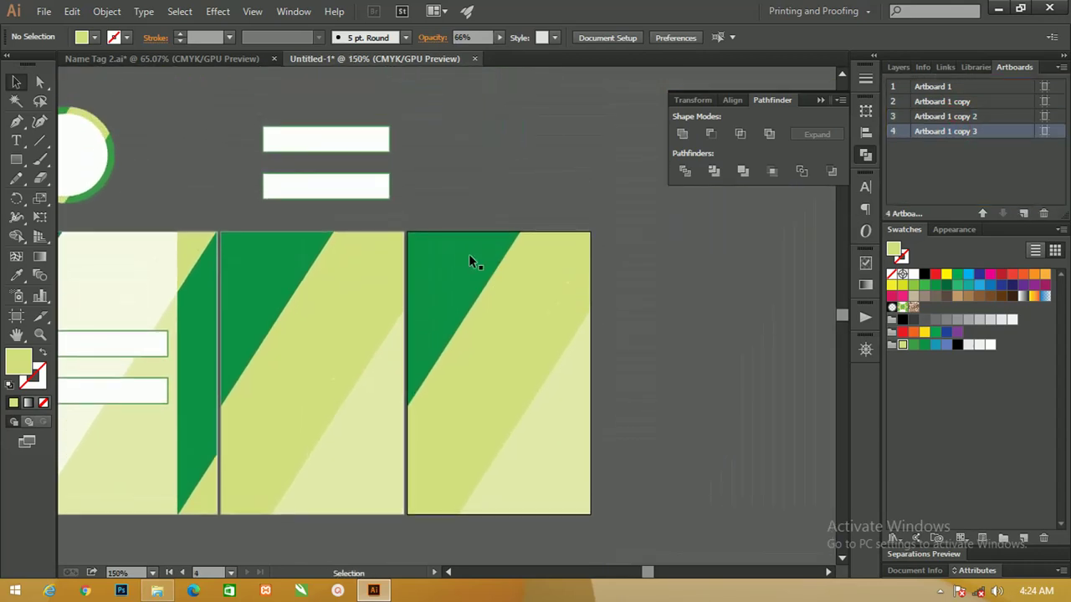
click(468, 253)
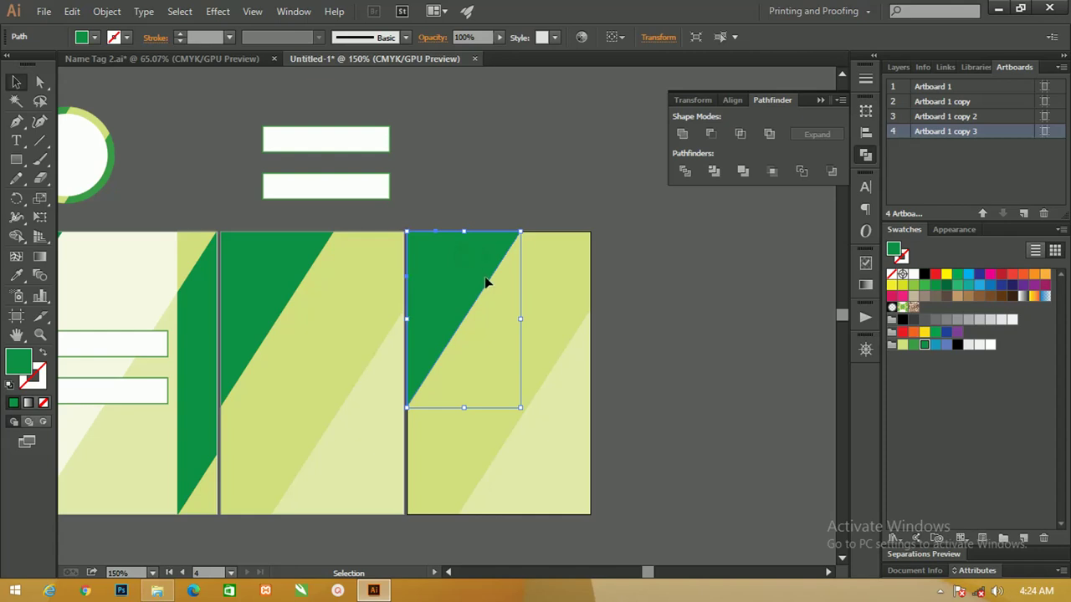
key(a)
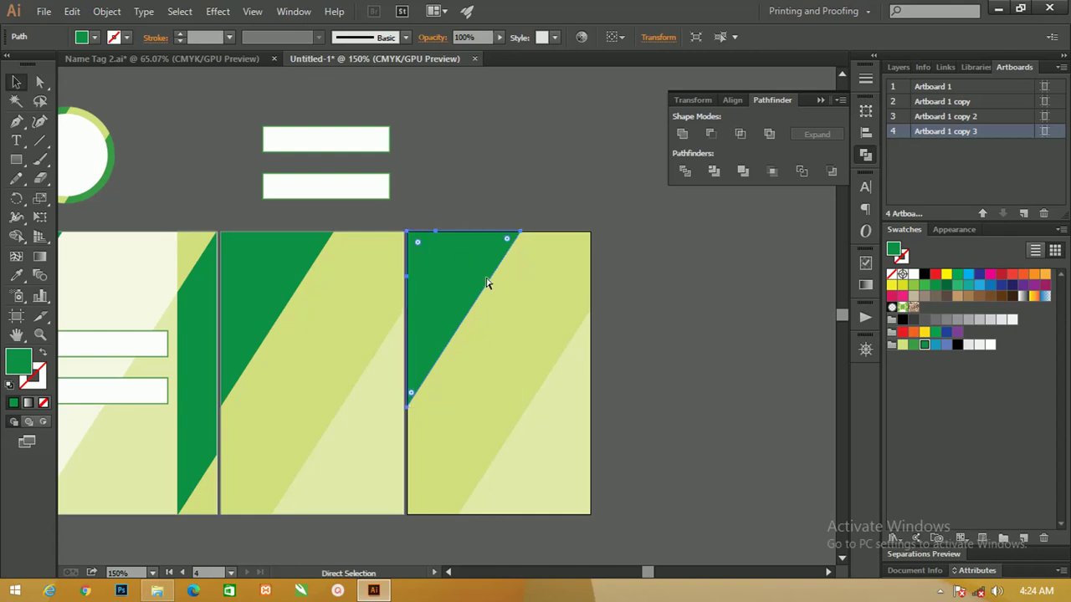
click(898, 67)
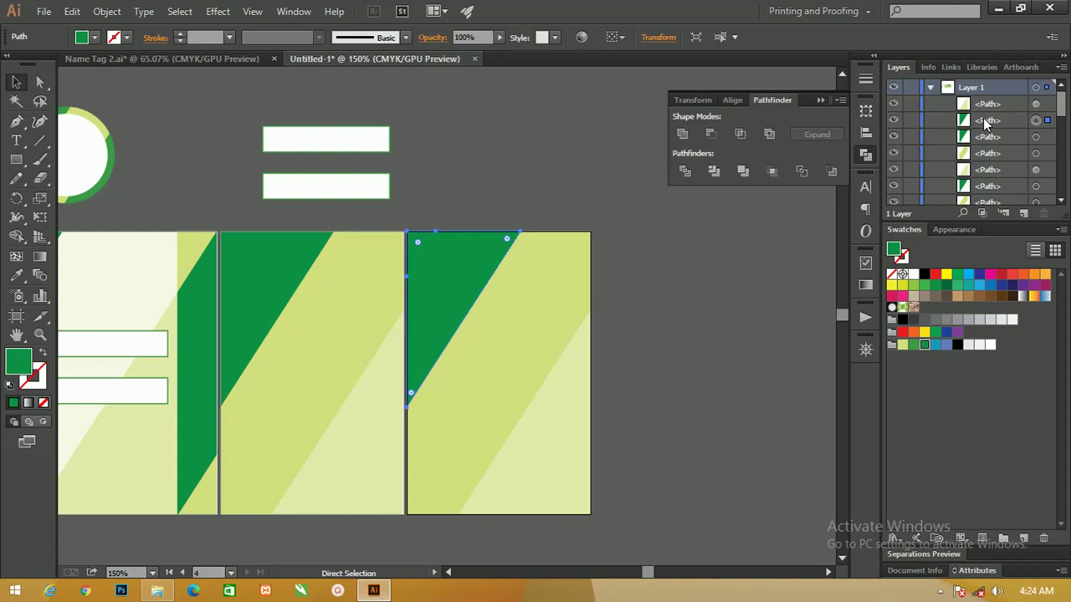
key(ctrl+shift+bracketright)
drag(988, 107, 993, 94)
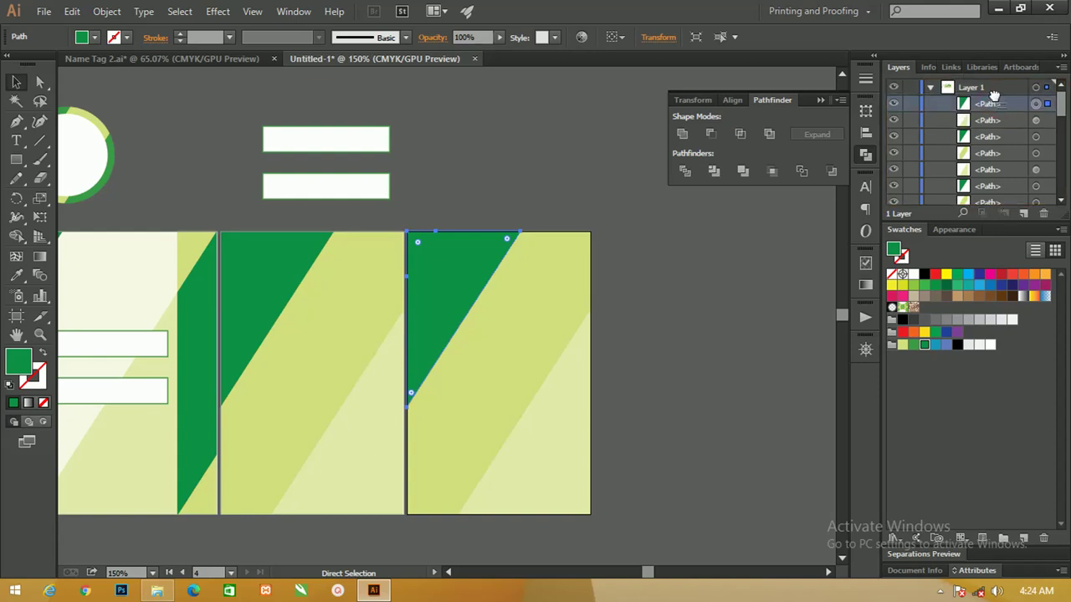
key(v)
- Unite the remaining pieces on the fourth artboard into one pale green background
click(635, 364)
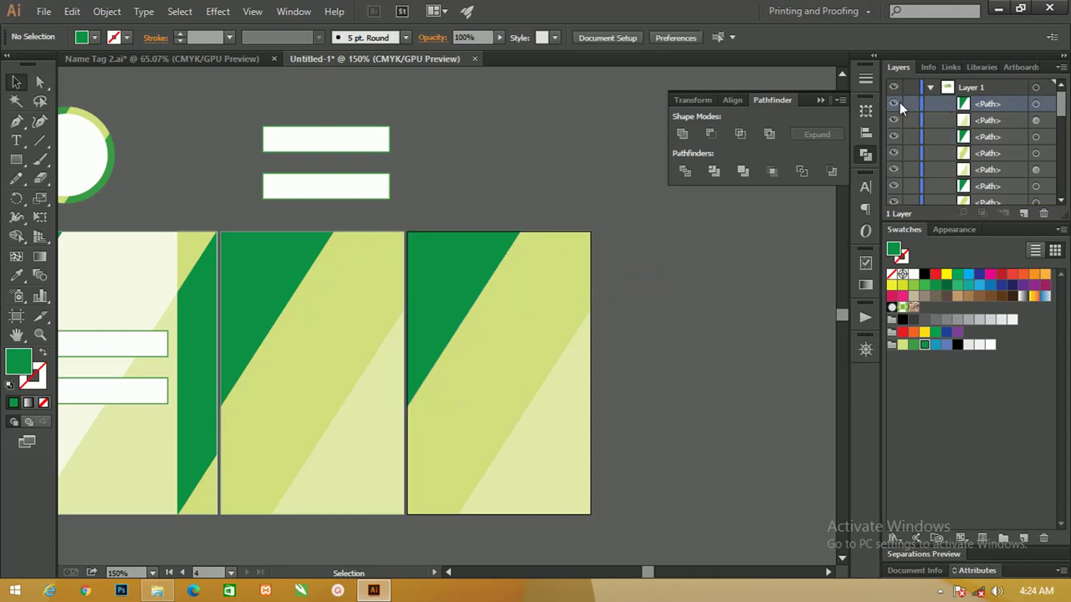
drag(705, 457, 464, 222)
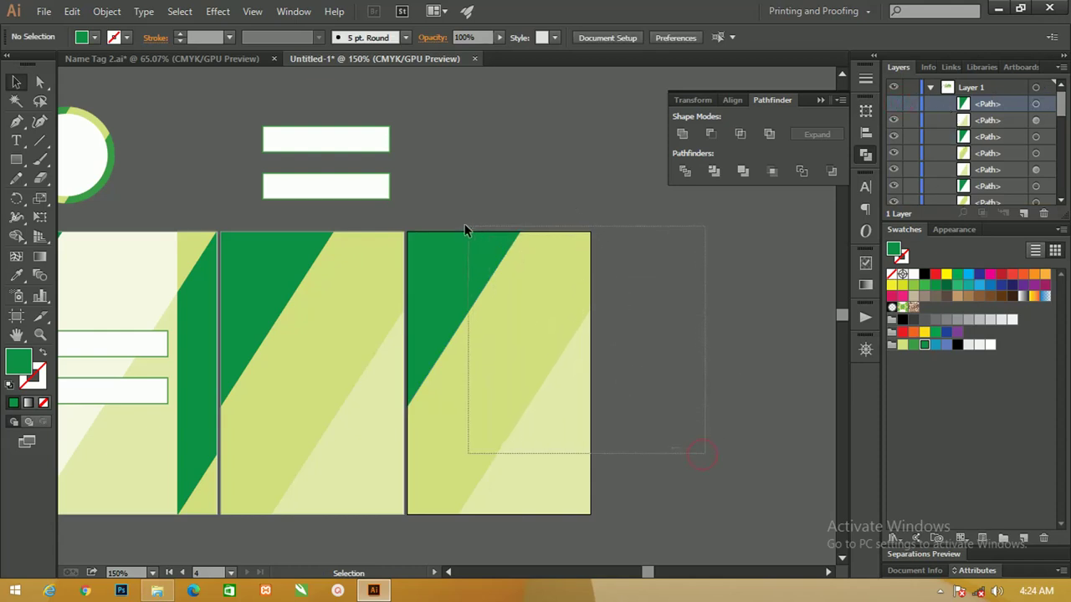
click(682, 135)
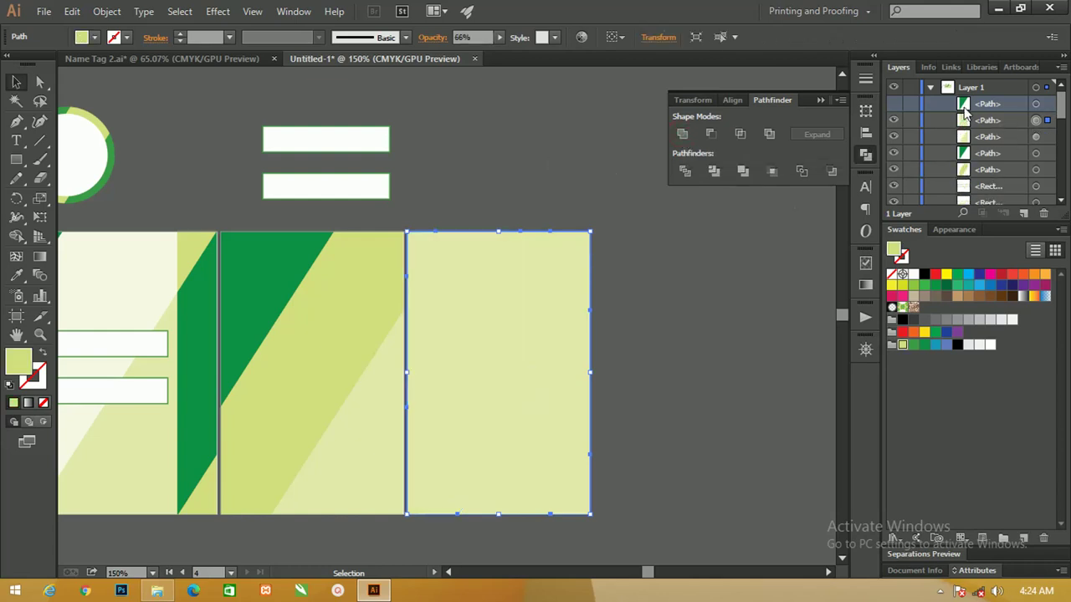
- Show the green triangle again and shrink it into the top-left corner
click(894, 104)
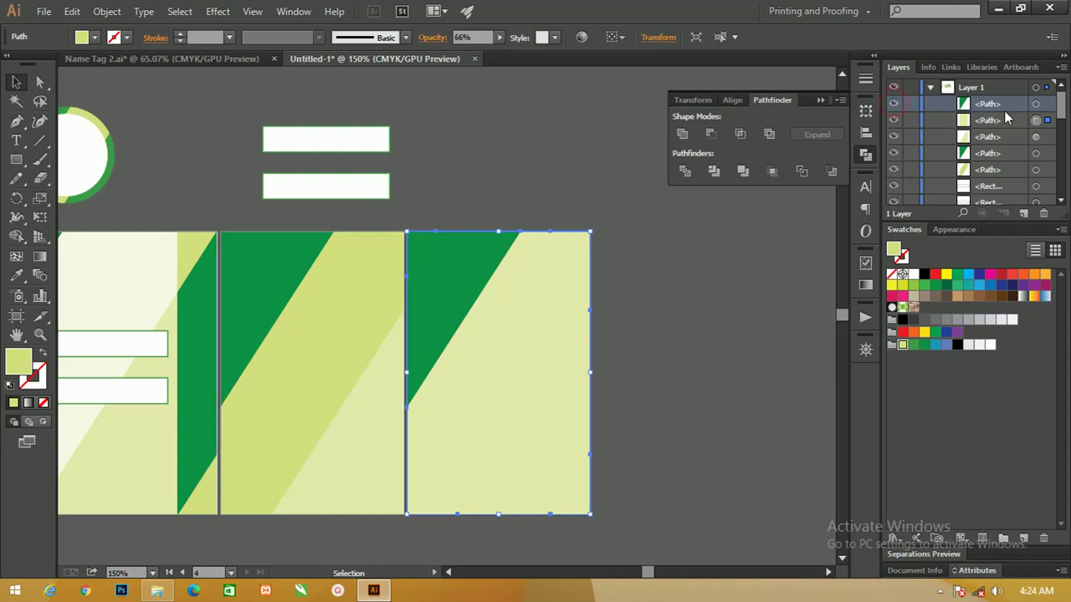
click(657, 302)
click(480, 293)
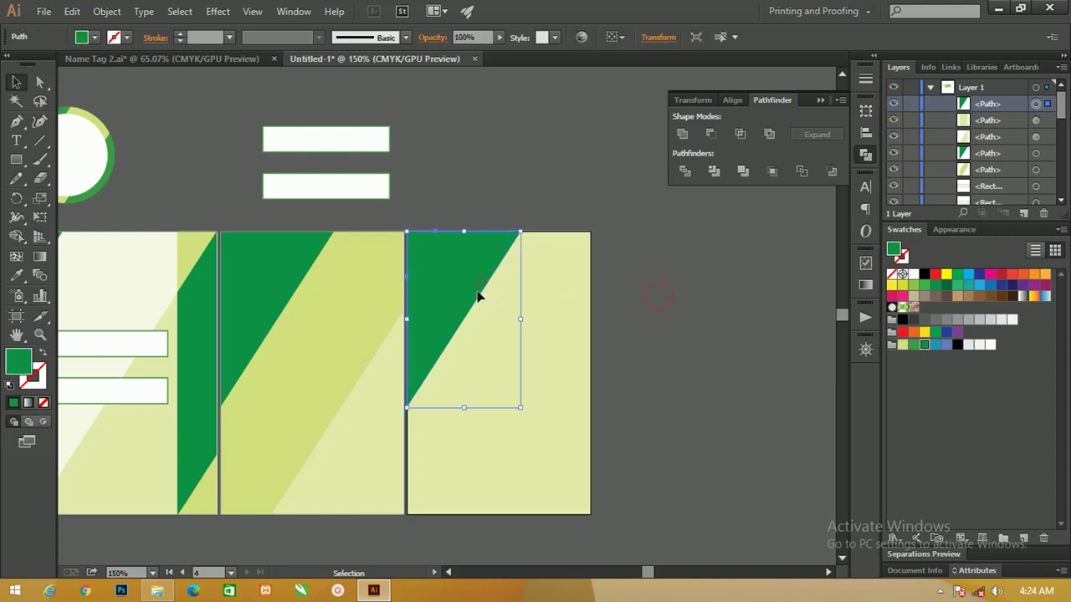
drag(520, 408, 440, 282)
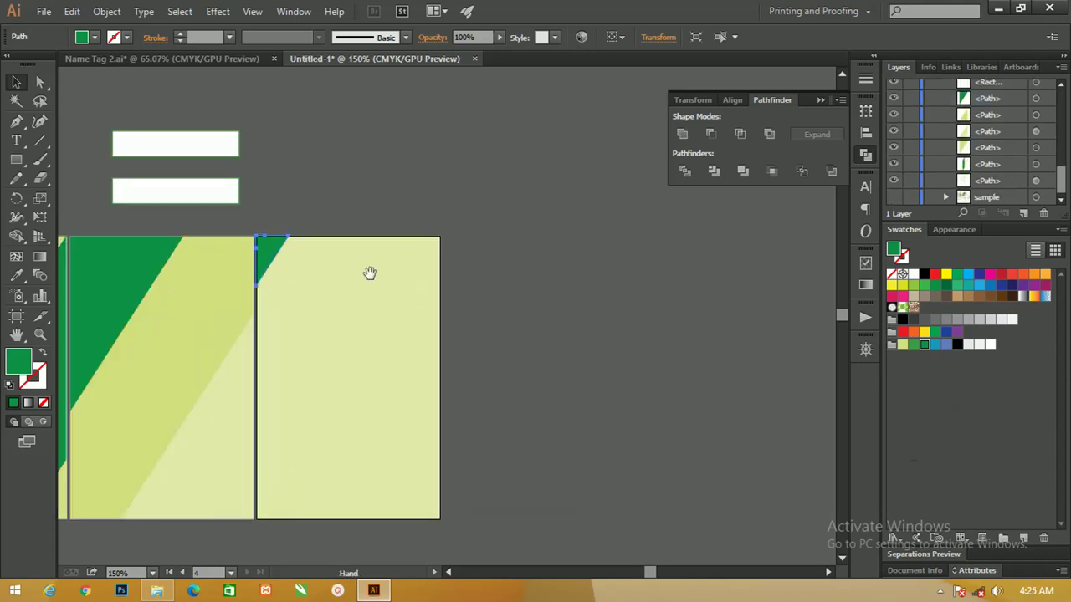
- Adjust the corner triangle and eyedropper the light green from the left artboard
drag(368, 275, 475, 284)
scroll(425, 275, up, 3)
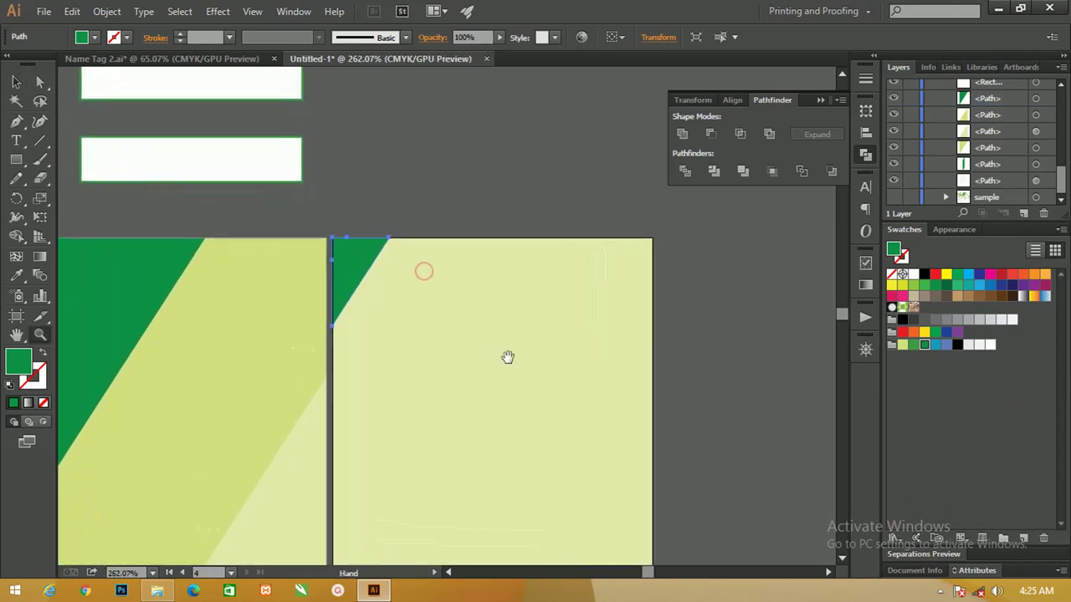
mouse_move(410, 302)
mouse_down()
mouse_move(416, 314)
mouse_move(410, 304)
mouse_up()
key(a)
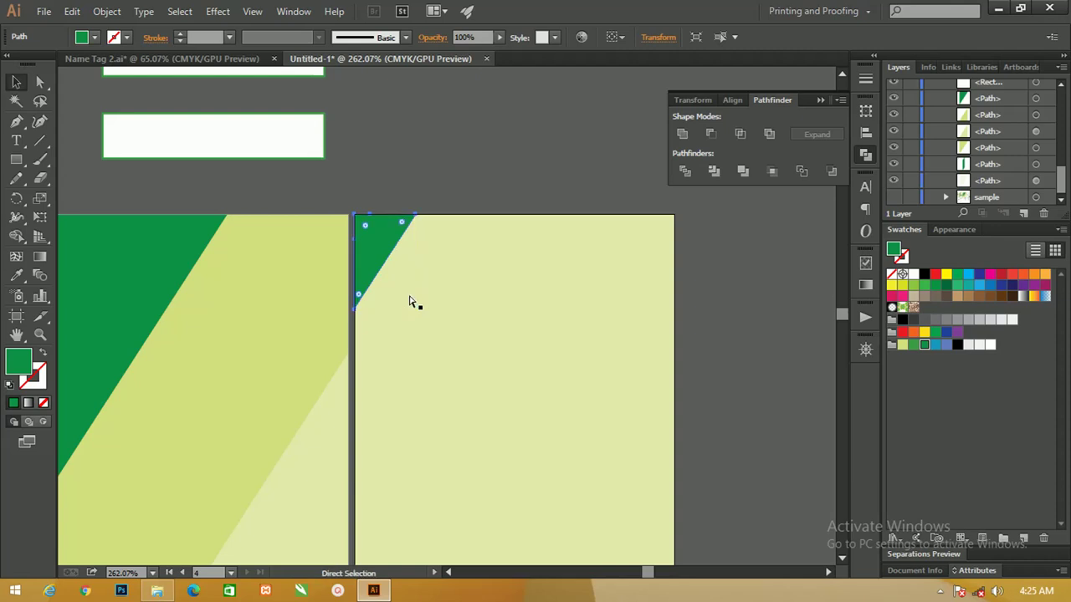
key(v)
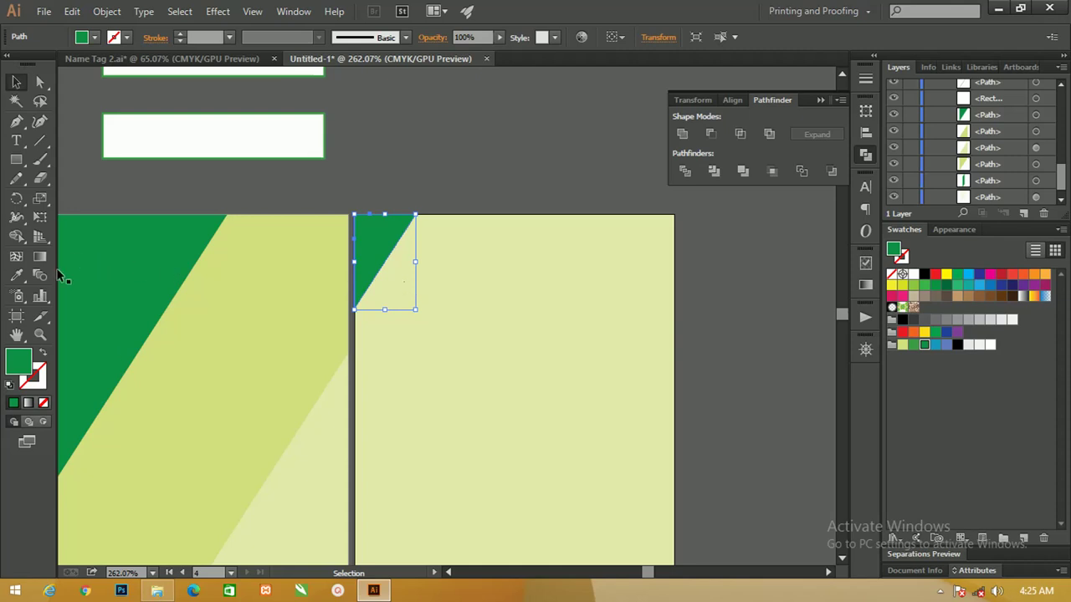
click(20, 277)
click(254, 271)
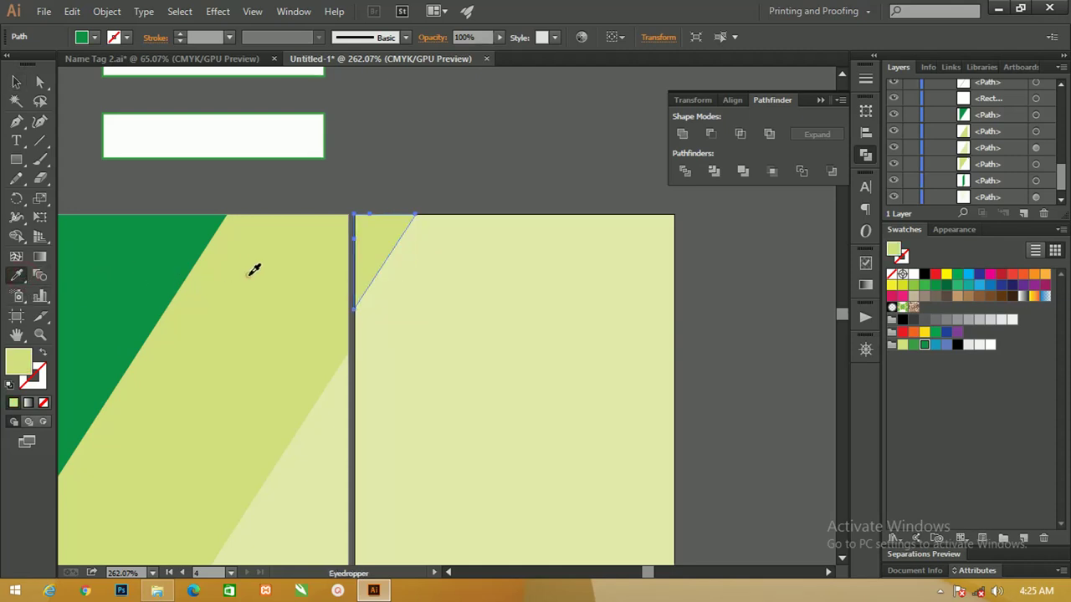
key(v)
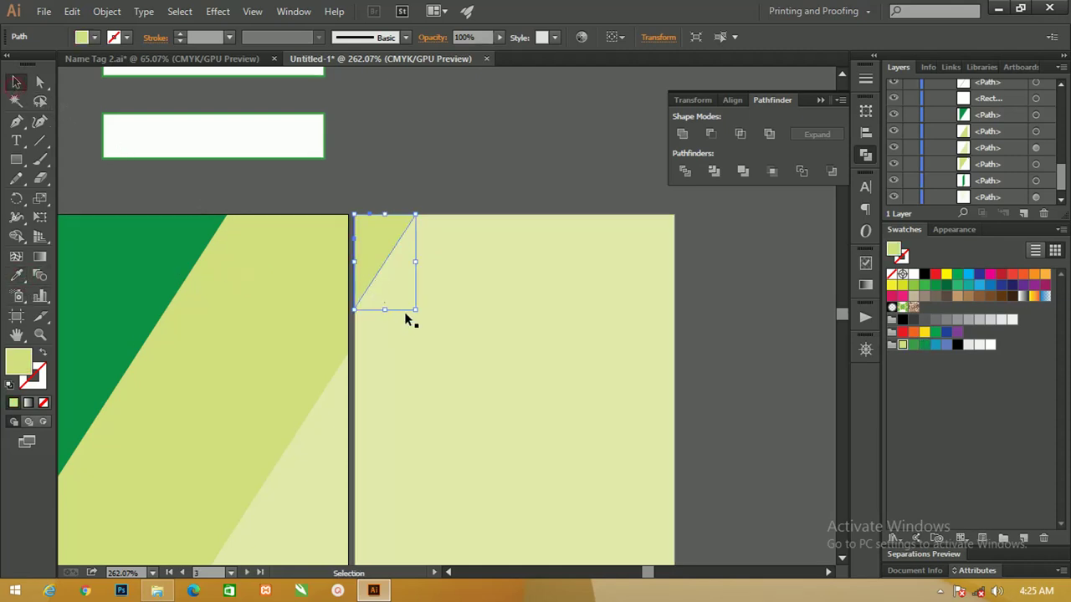
- Enlarge the top-left triangle, restore the dark green striped triangle, and select the background rectangle
key(ctrl)
click(415, 308)
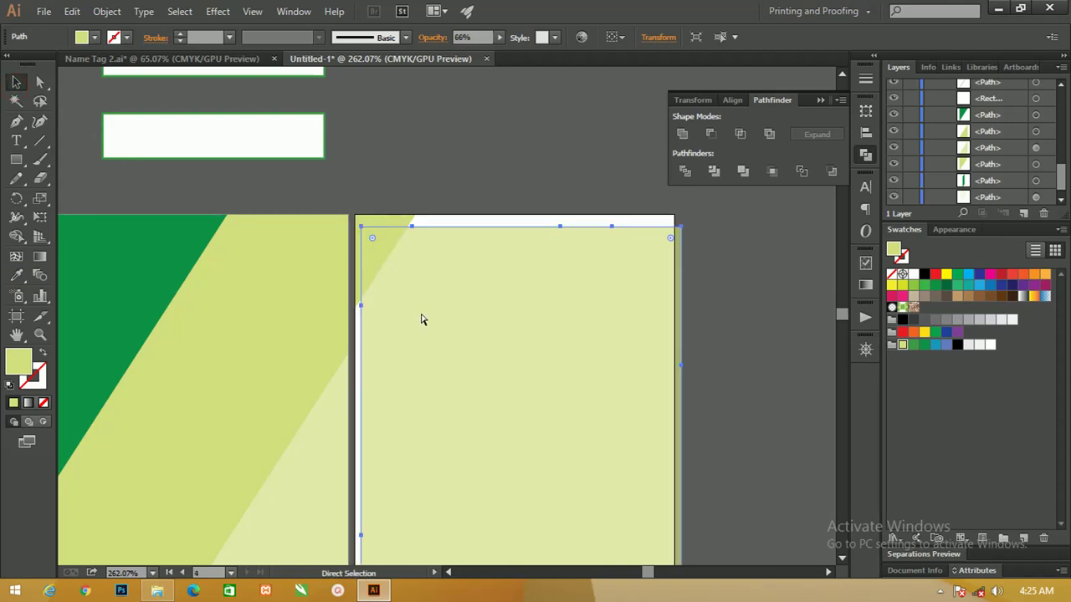
click(370, 250)
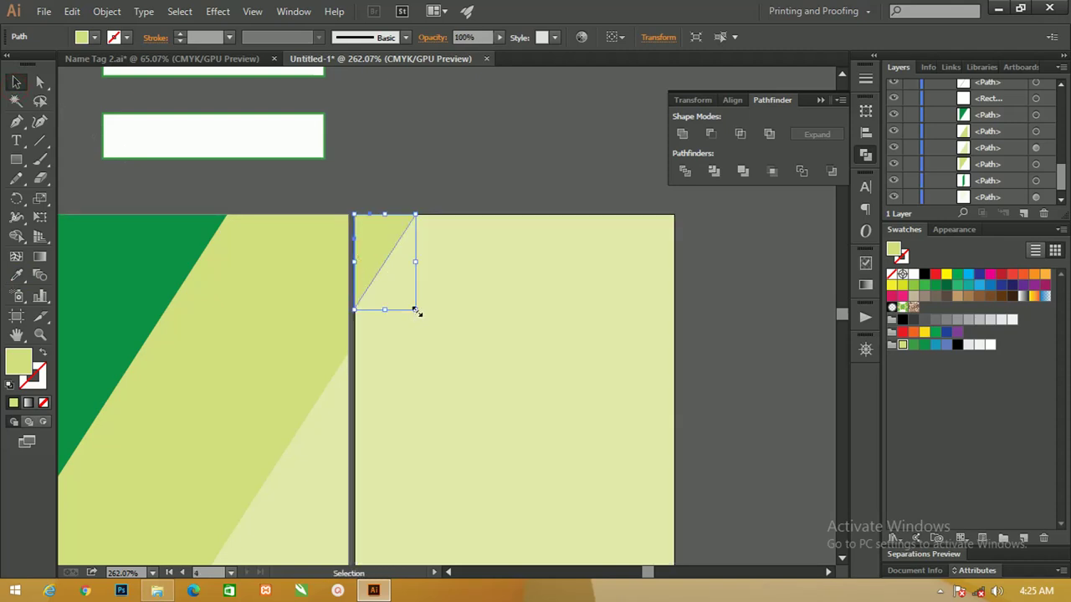
drag(416, 311, 434, 333)
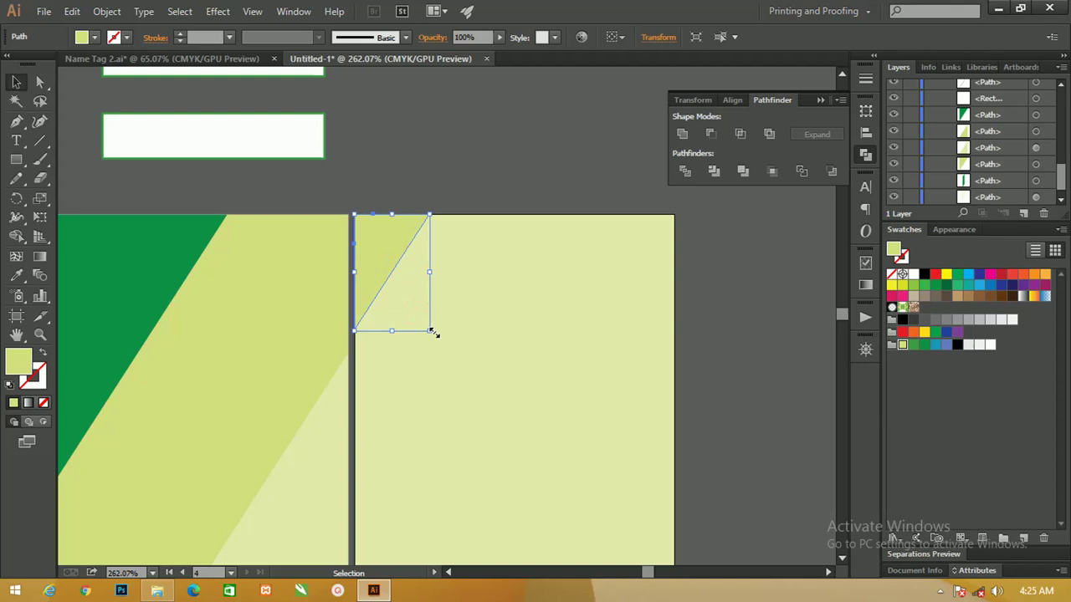
key(ctrl+shift+bracketright)
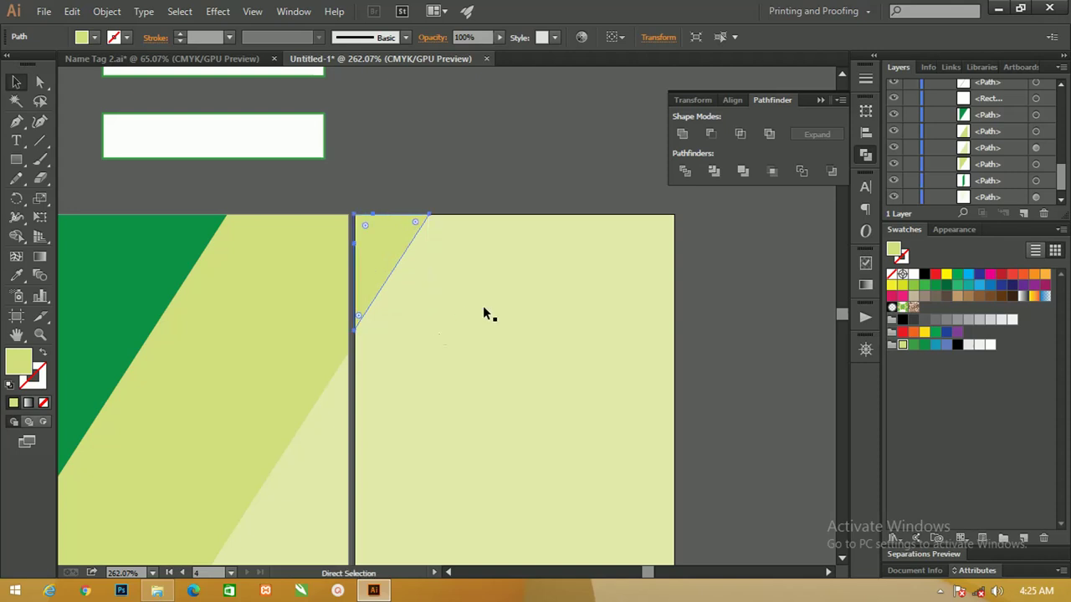
click(450, 177)
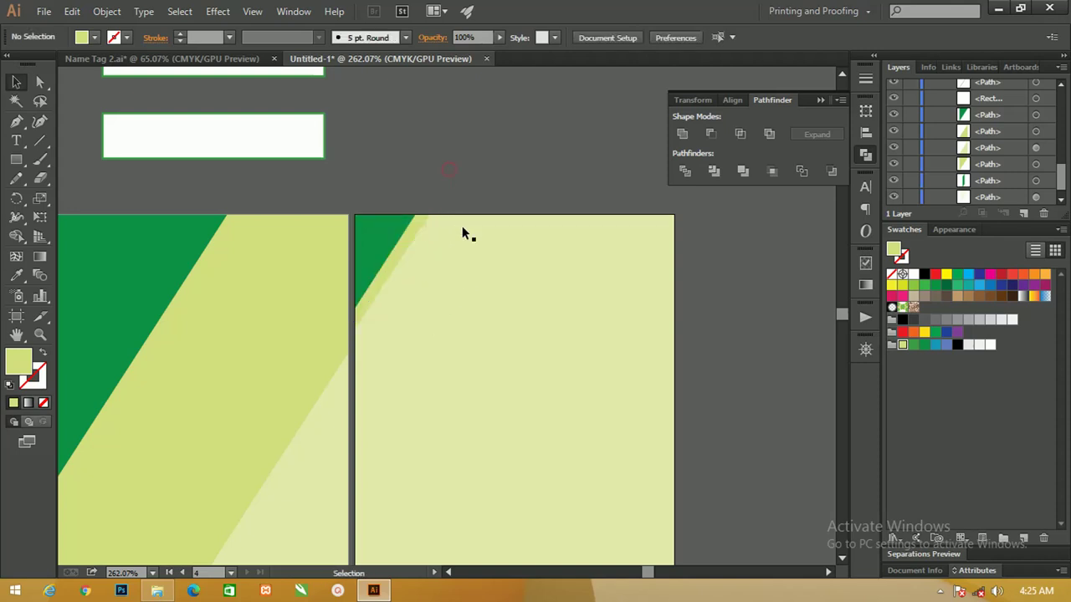
click(462, 227)
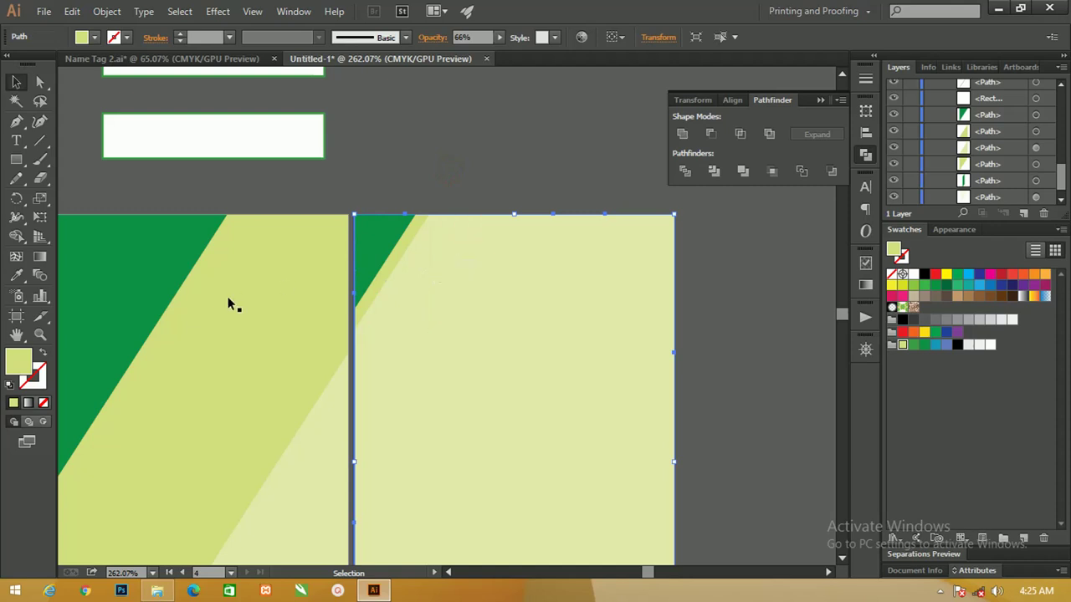
- Make the background rectangle plain white with no stroke
key(d)
click(38, 382)
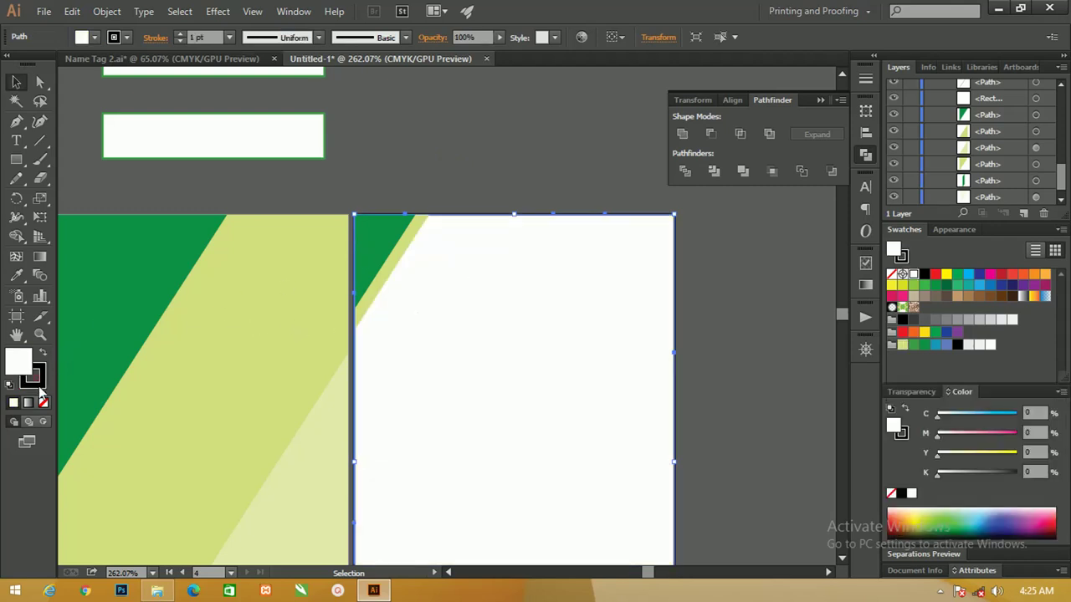
click(44, 402)
click(384, 176)
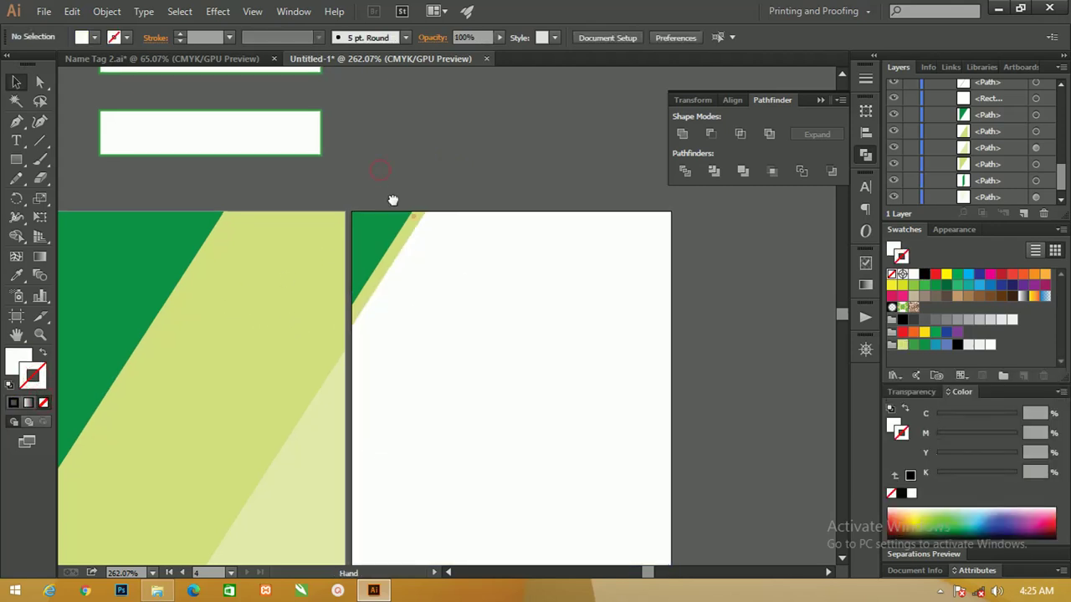
- Select the green corner triangle group and browse the Select menu
scroll(392, 201, down, 1)
scroll(393, 201, right, 1)
click(377, 199)
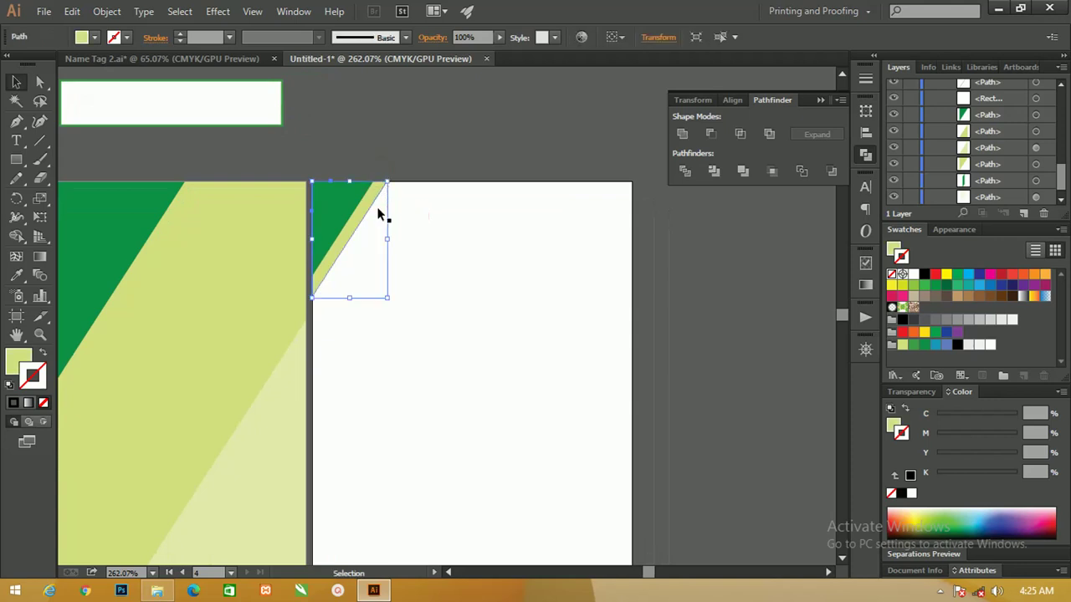
click(180, 13)
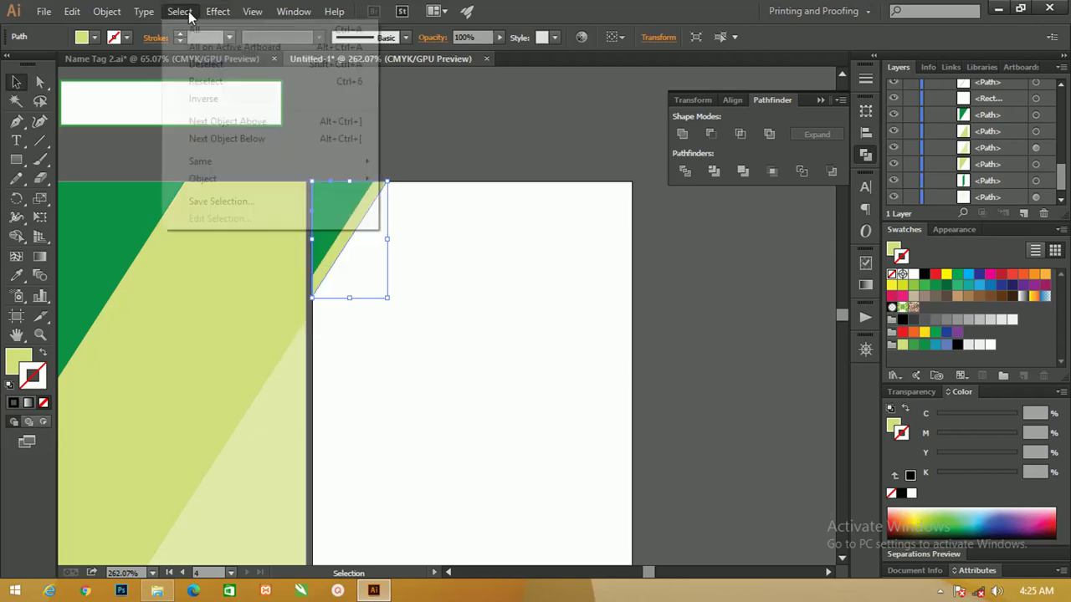
mouse_move(218, 12)
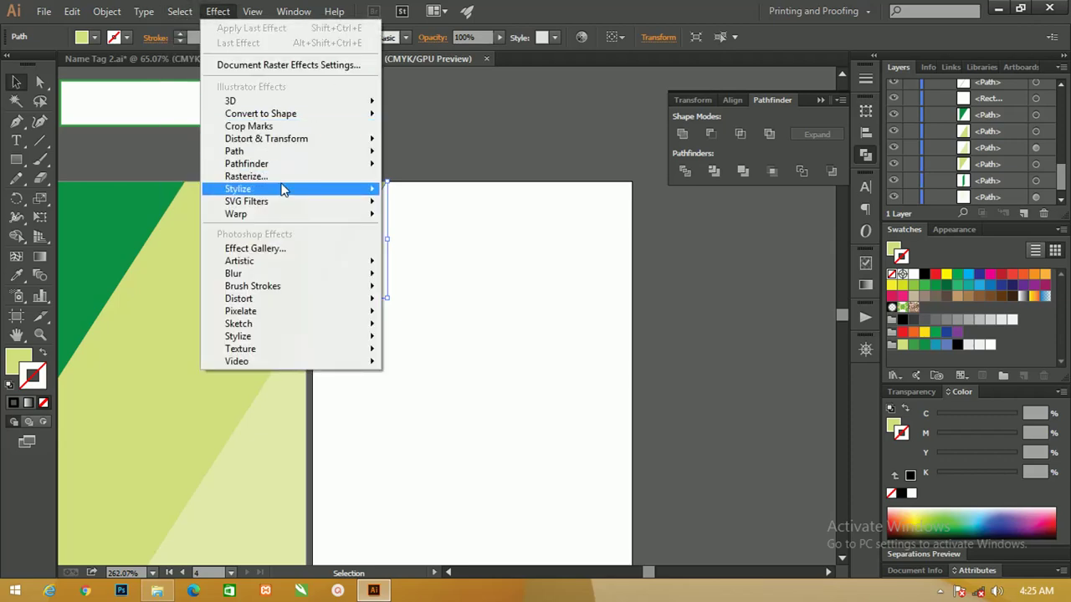
mouse_move(238, 189)
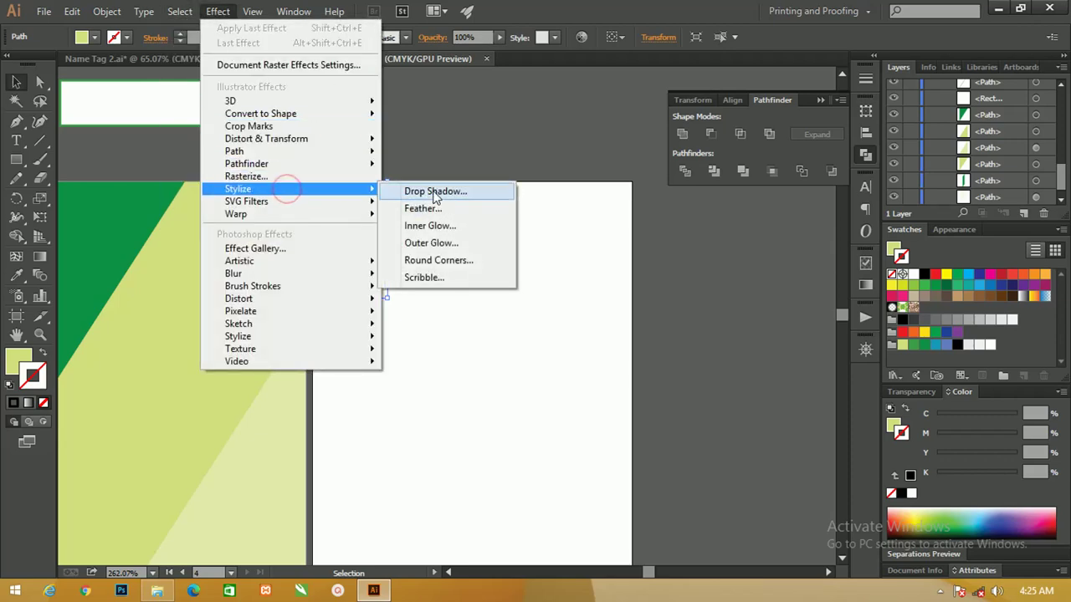
- Add a drop shadow to the corner triangle, with preview on and X offset 1 mm
click(433, 189)
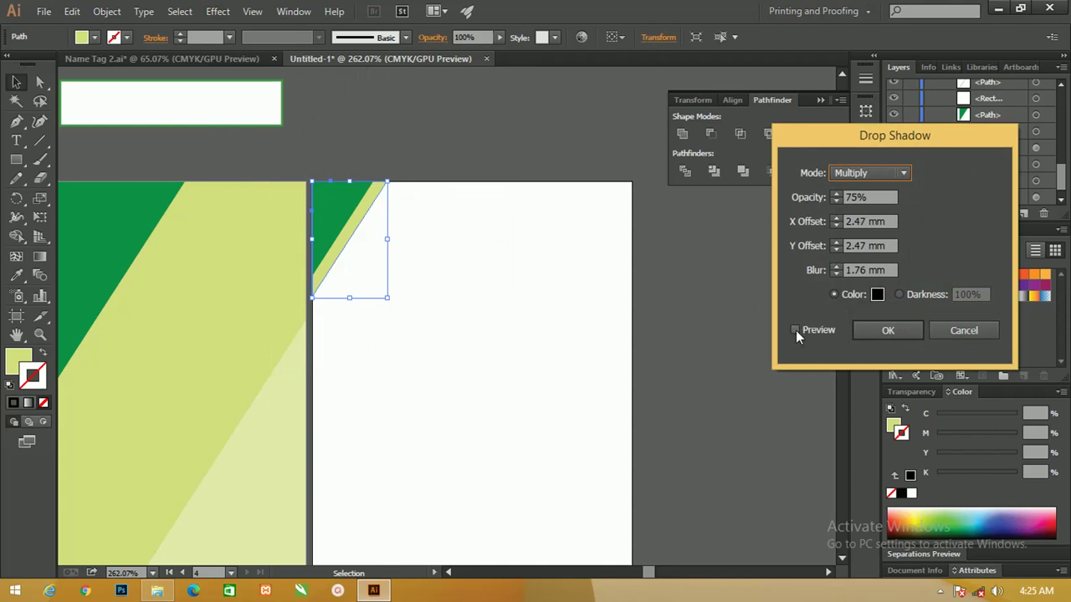
click(795, 330)
drag(800, 138, 619, 138)
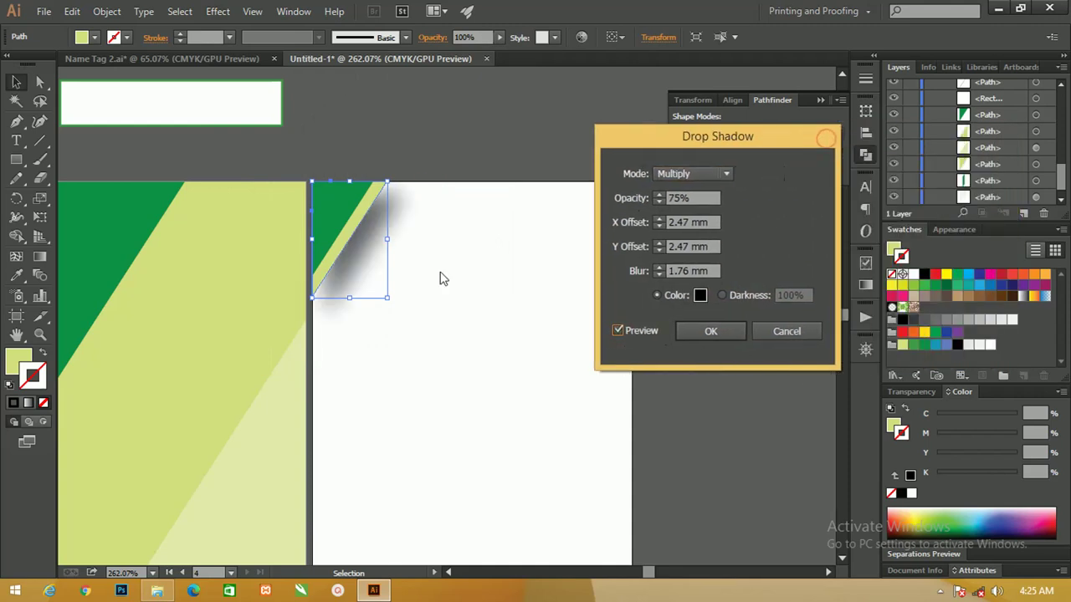
click(655, 228)
text(1)
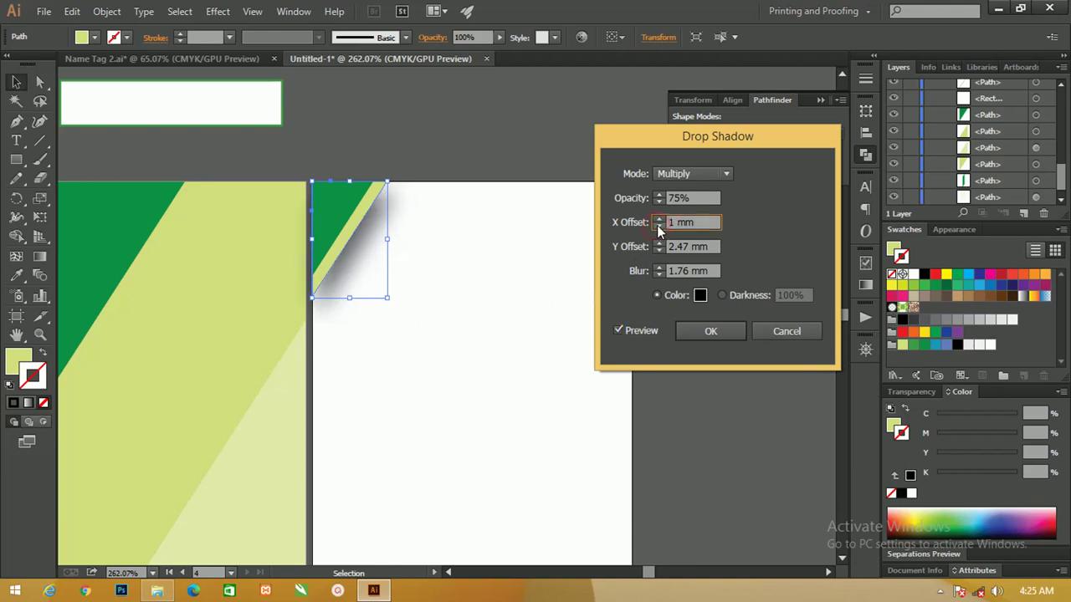
- Finish the shadow with Y offset 0 mm and blur 1 mm, and apply it
click(656, 250)
text(0)
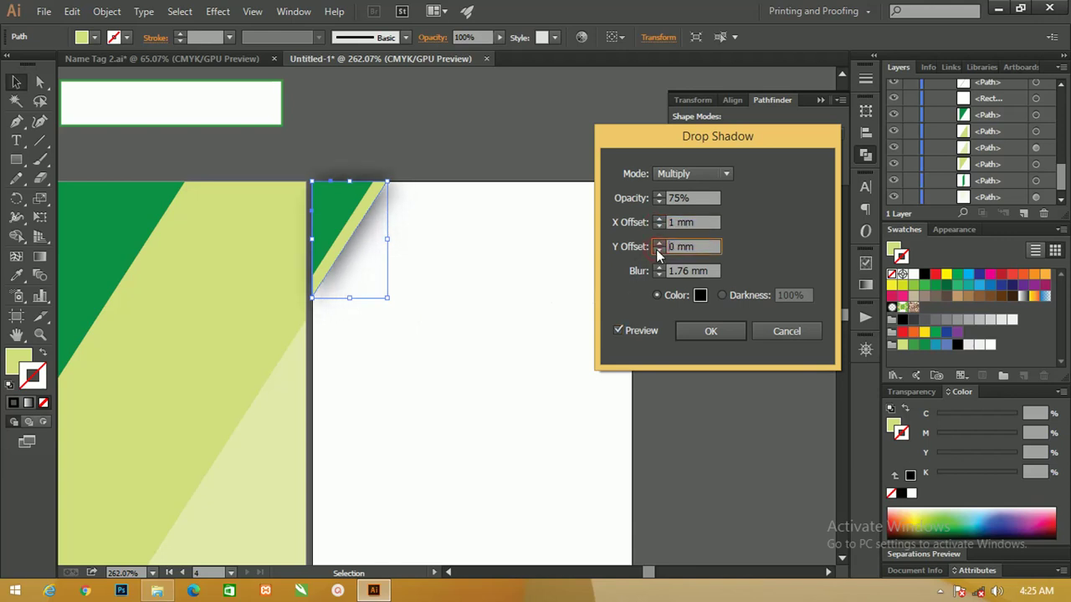
click(657, 250)
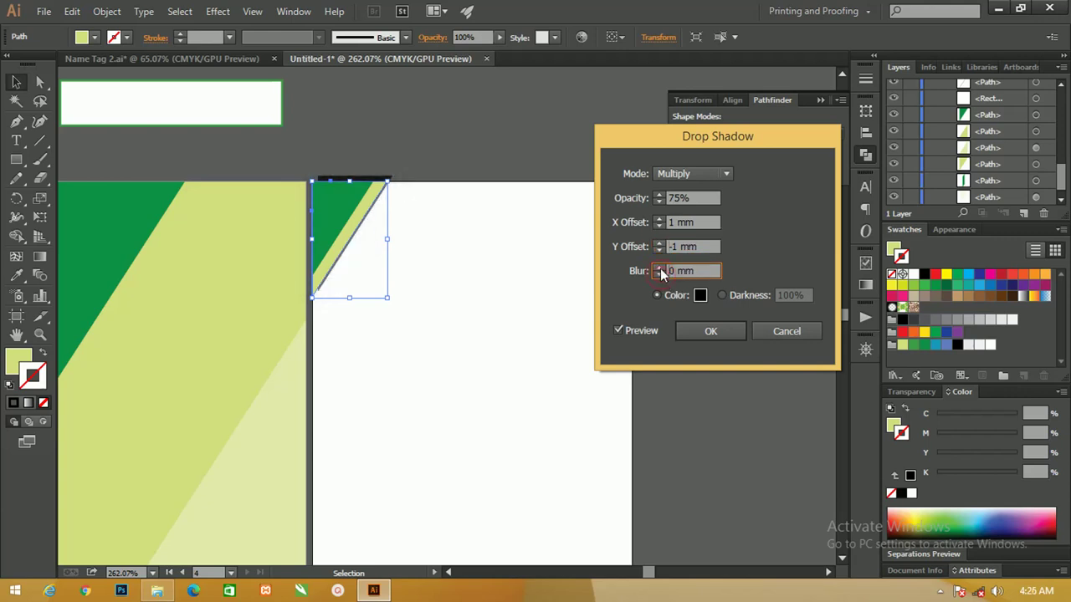
click(660, 275)
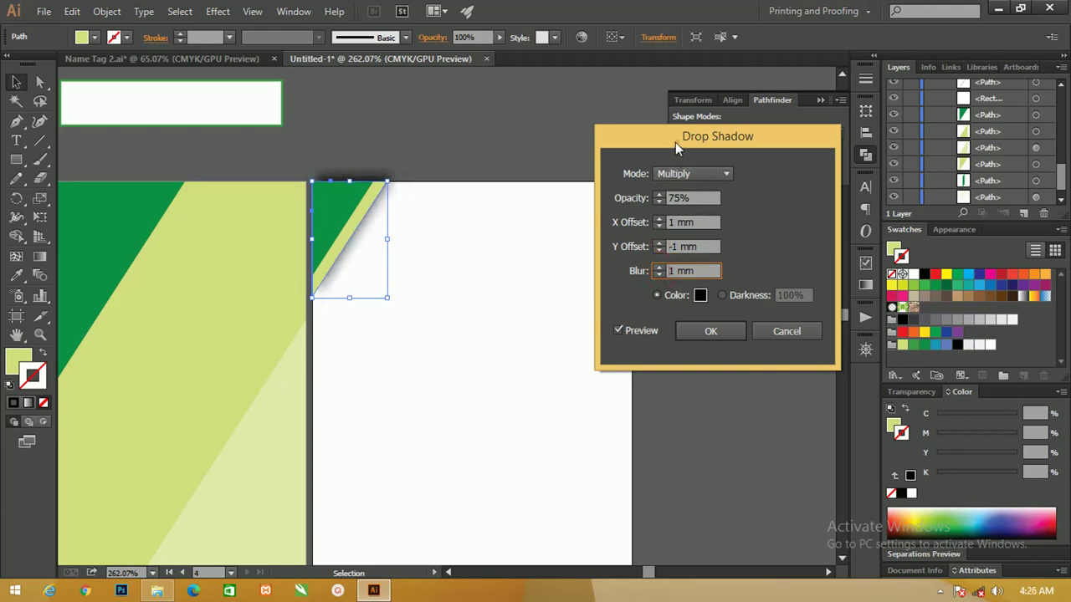
drag(675, 142, 655, 147)
click(640, 247)
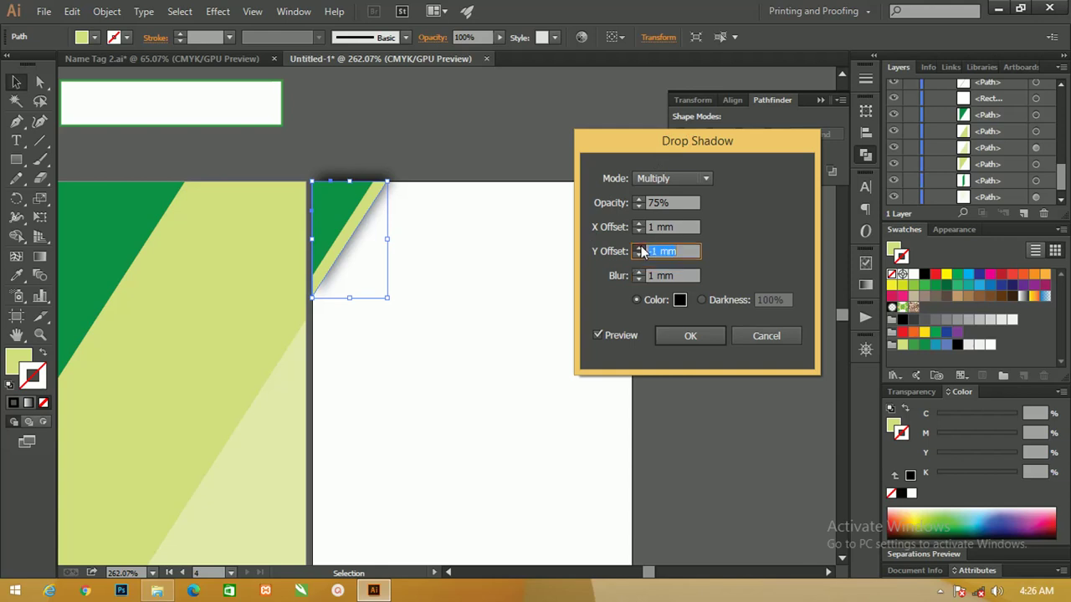
click(691, 335)
click(444, 156)
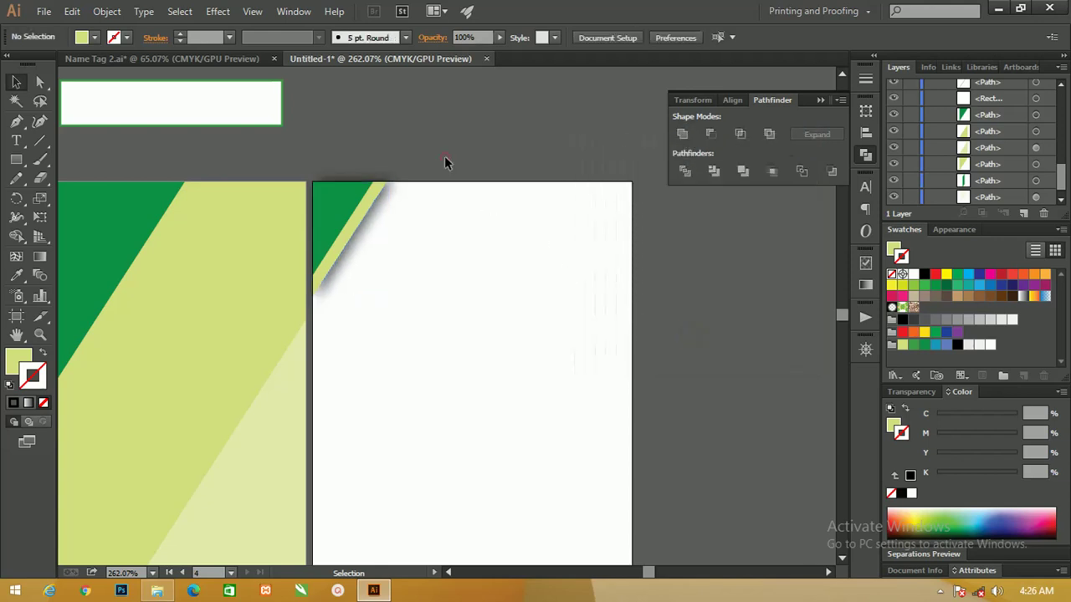
click(374, 192)
key(z)
drag(363, 200, 621, 291)
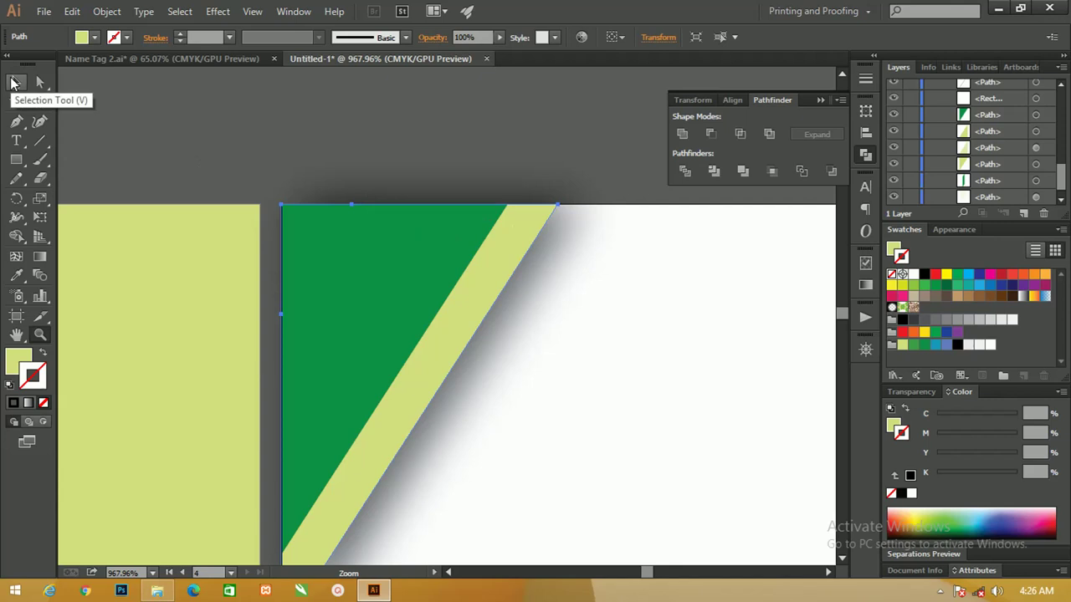
click(14, 82)
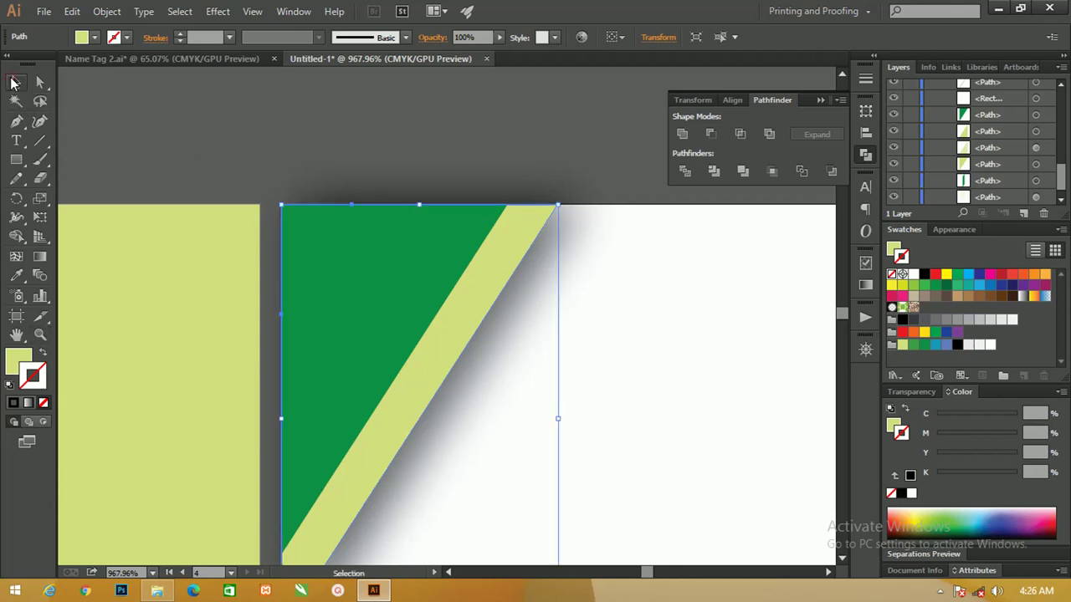
click(480, 130)
key(ctrl+minus)
key(ctrl+minus)
key(ctrl+minus)
key(ctrl+minus)
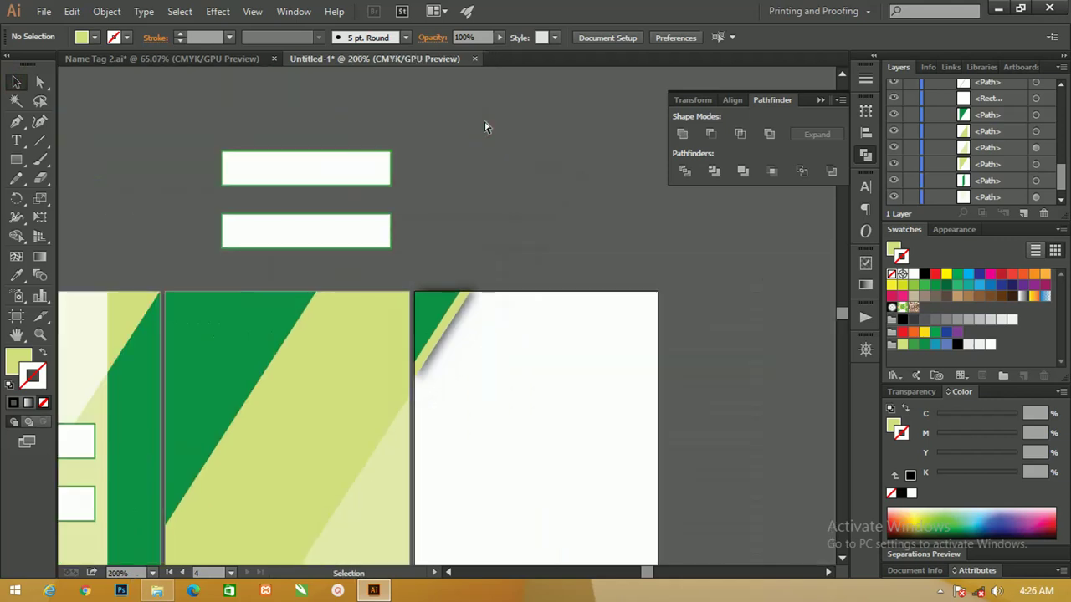
drag(531, 256, 434, 181)
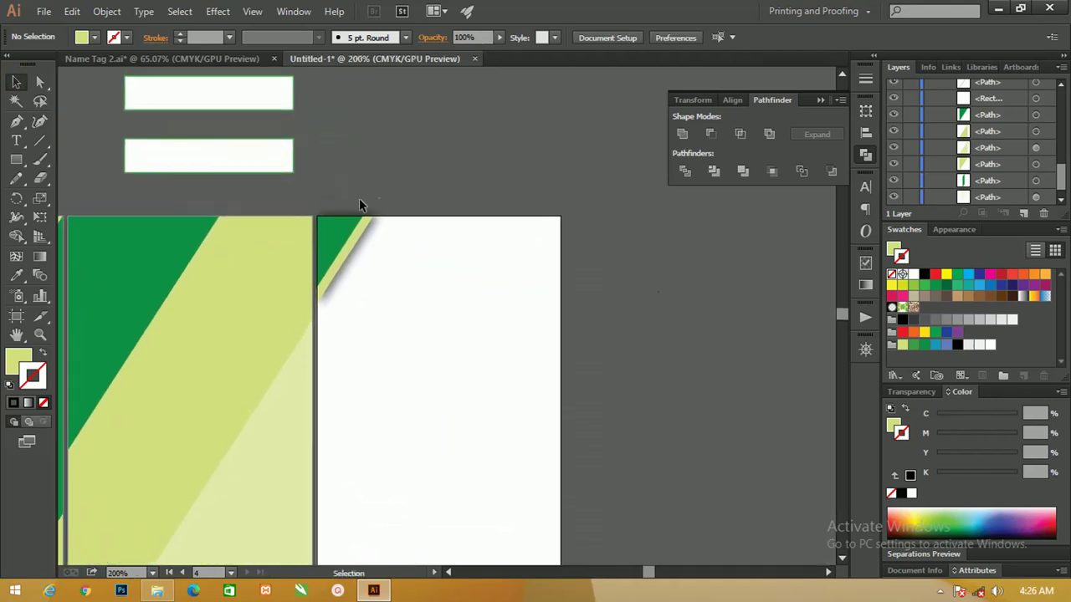
drag(358, 202, 375, 166)
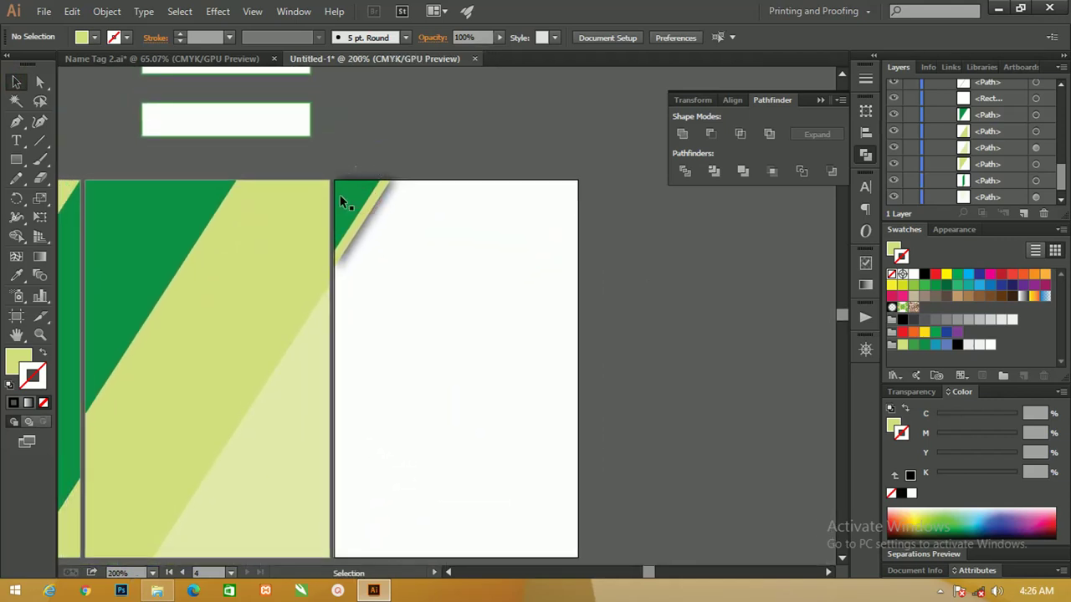
click(347, 215)
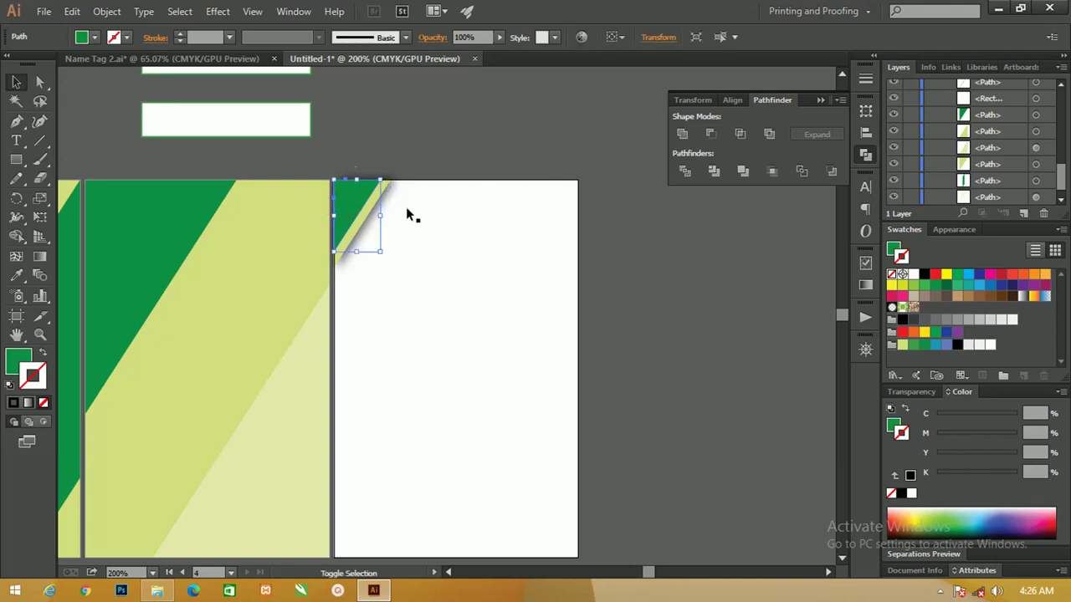
- Copy the corner triangle and its light stripe, rotating the copy toward the bottom-right corner
drag(411, 151, 360, 203)
shift+click(383, 231)
shift+click(456, 231)
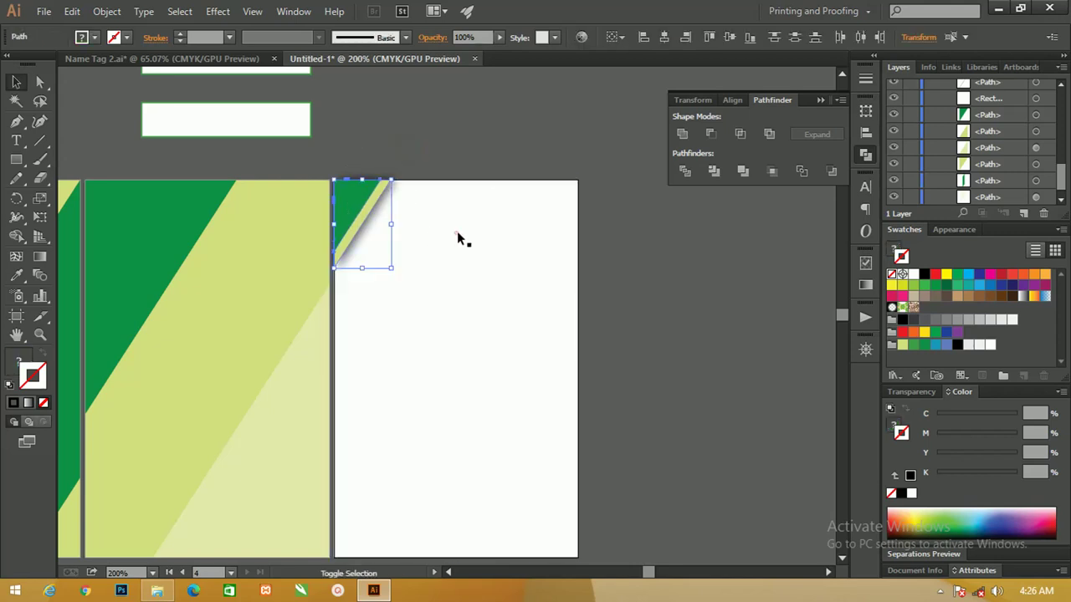
drag(437, 282, 419, 204)
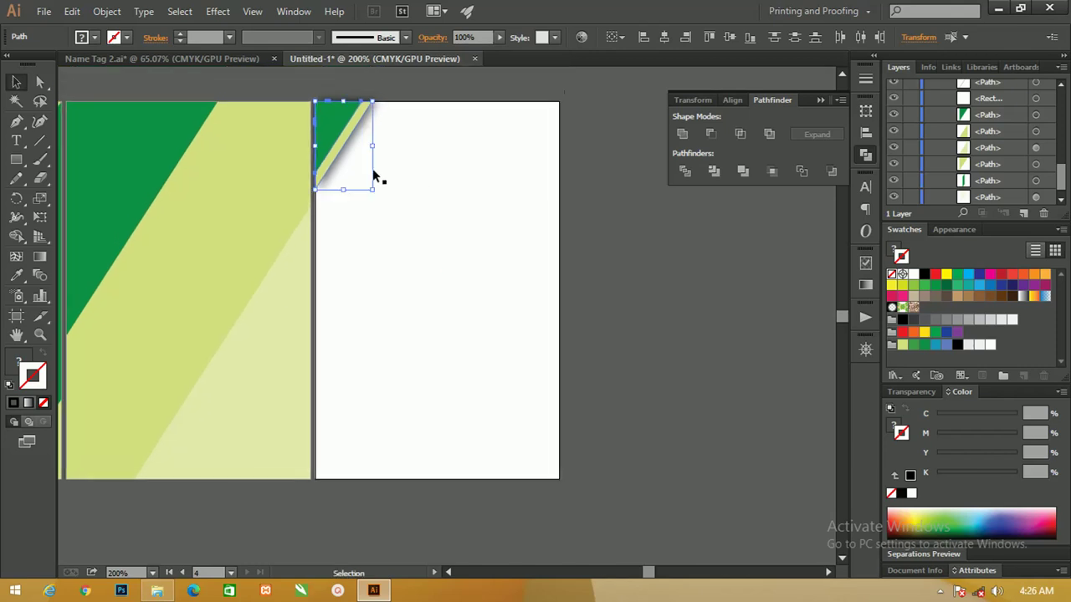
mouse_move(350, 125)
mouse_down()
mouse_move(407, 242)
mouse_move(446, 394)
mouse_up()
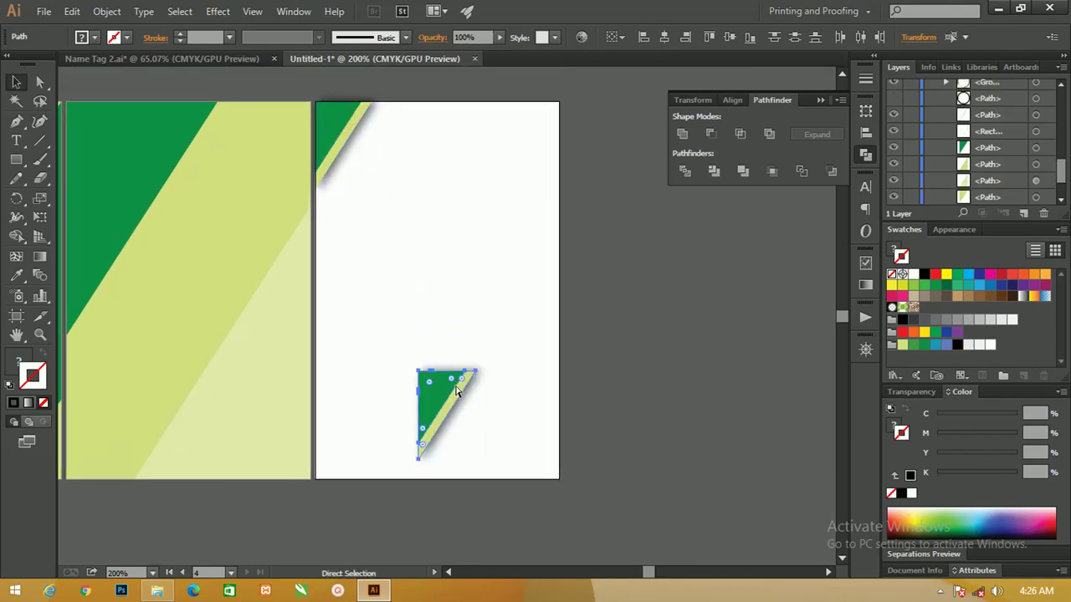
key(v)
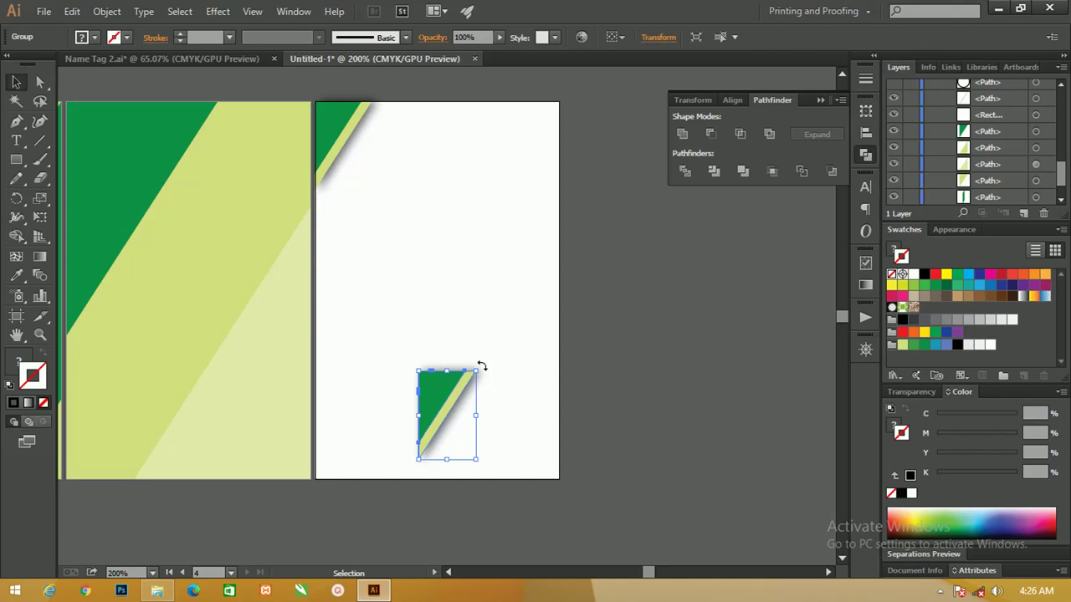
drag(482, 367, 424, 484)
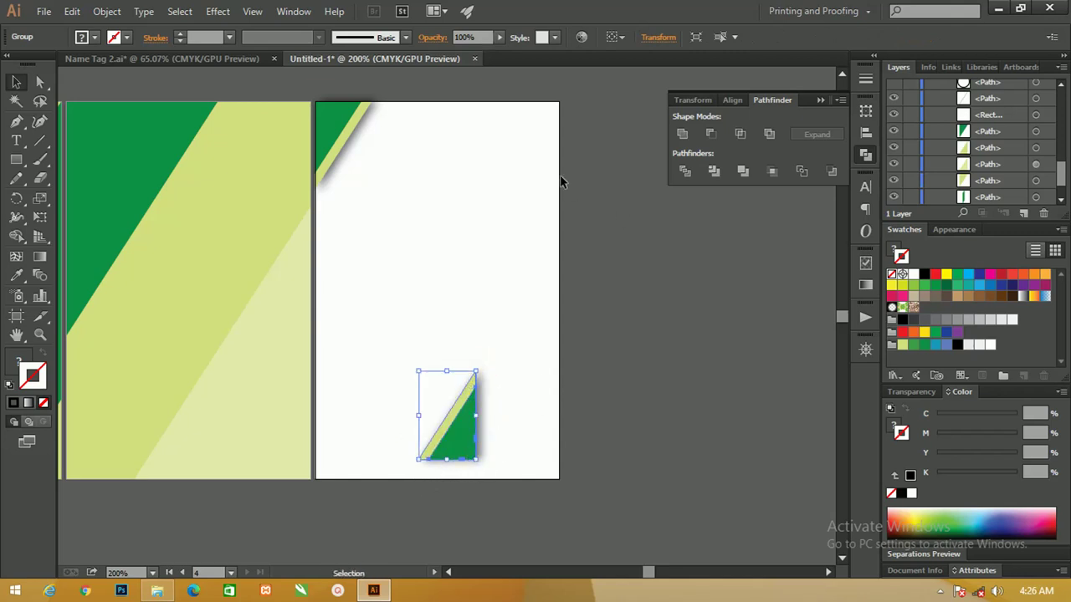
- Align the copied triangle to the artboard's right and bottom edges
click(530, 159)
click(611, 38)
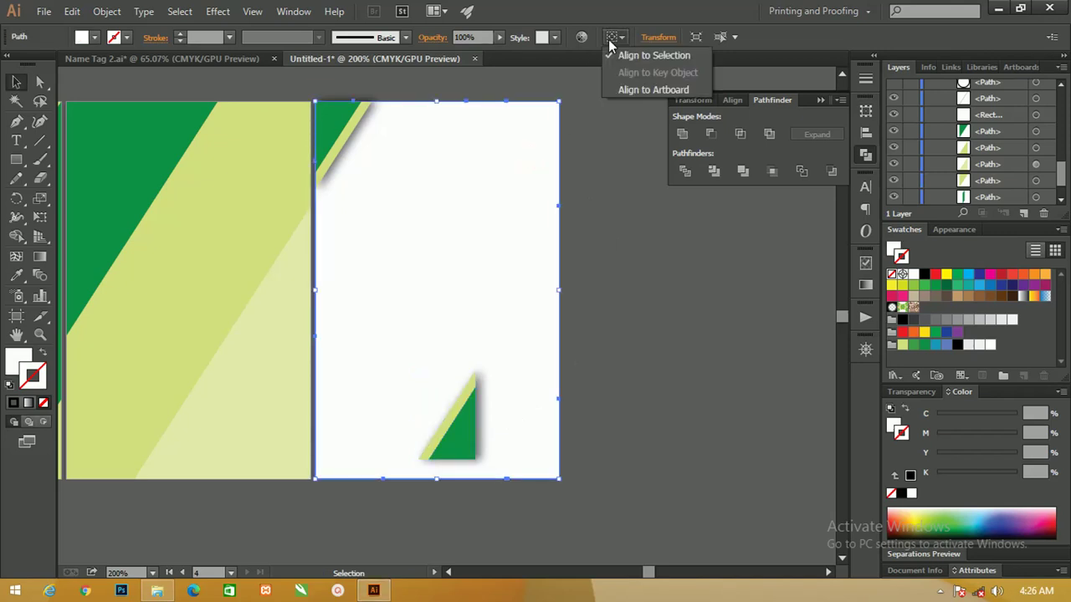
click(632, 90)
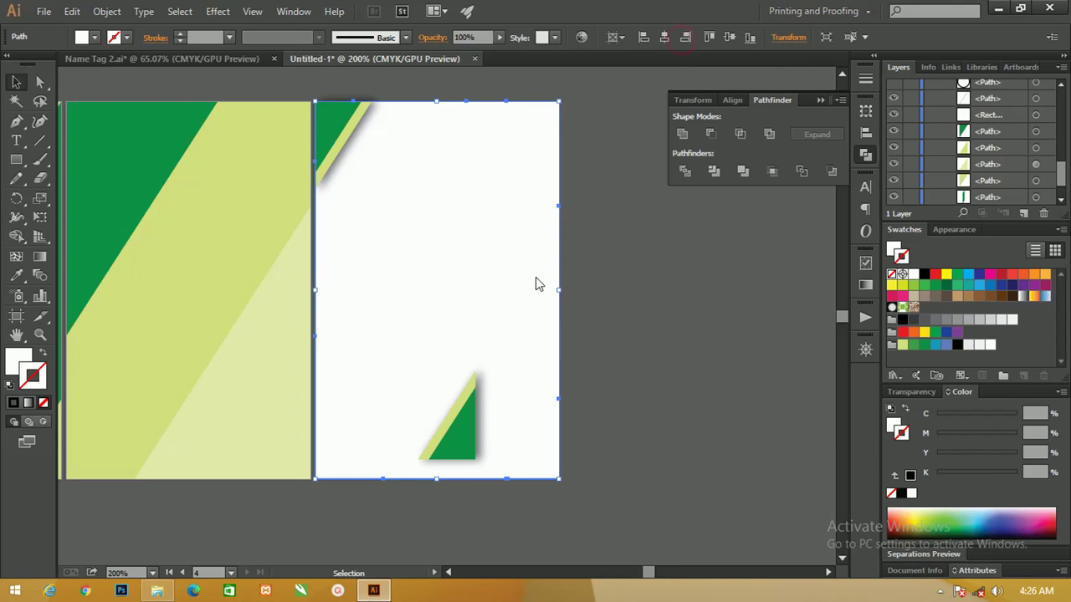
shift+click(472, 424)
click(684, 38)
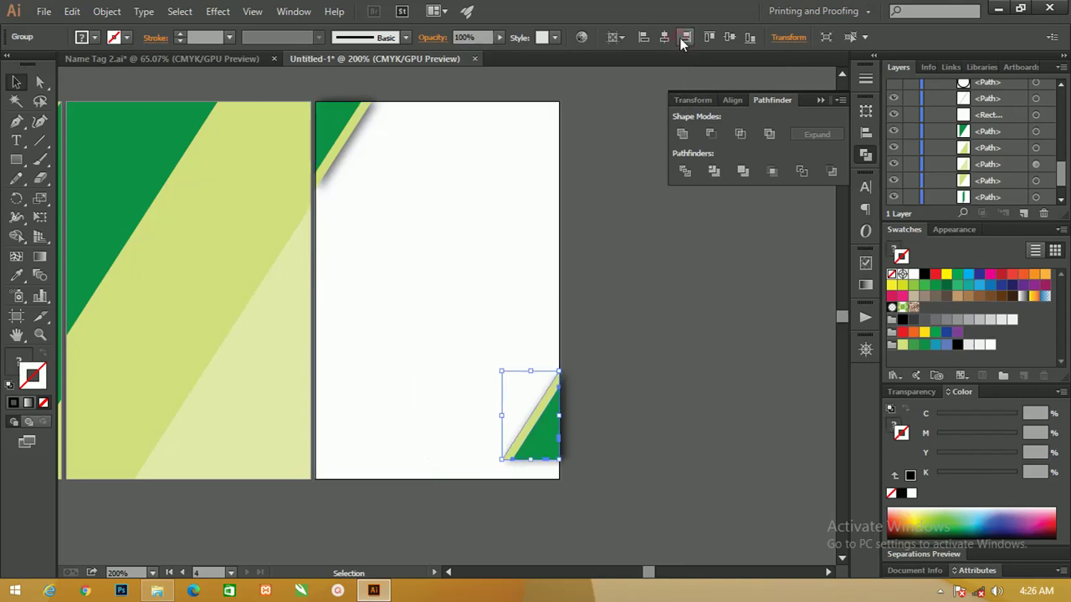
click(750, 37)
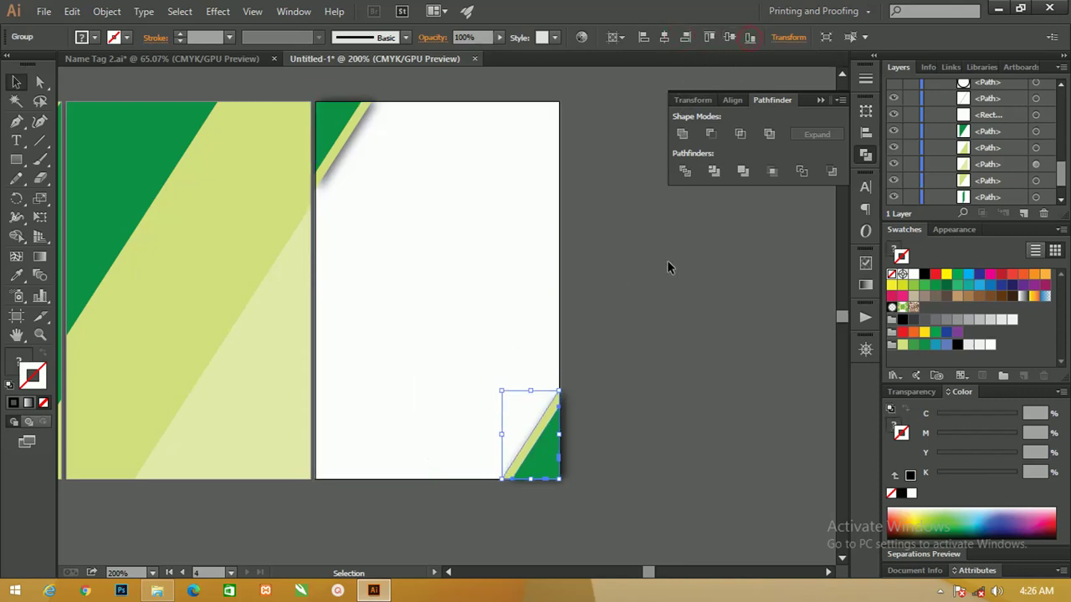
drag(631, 277, 511, 306)
drag(440, 293, 515, 302)
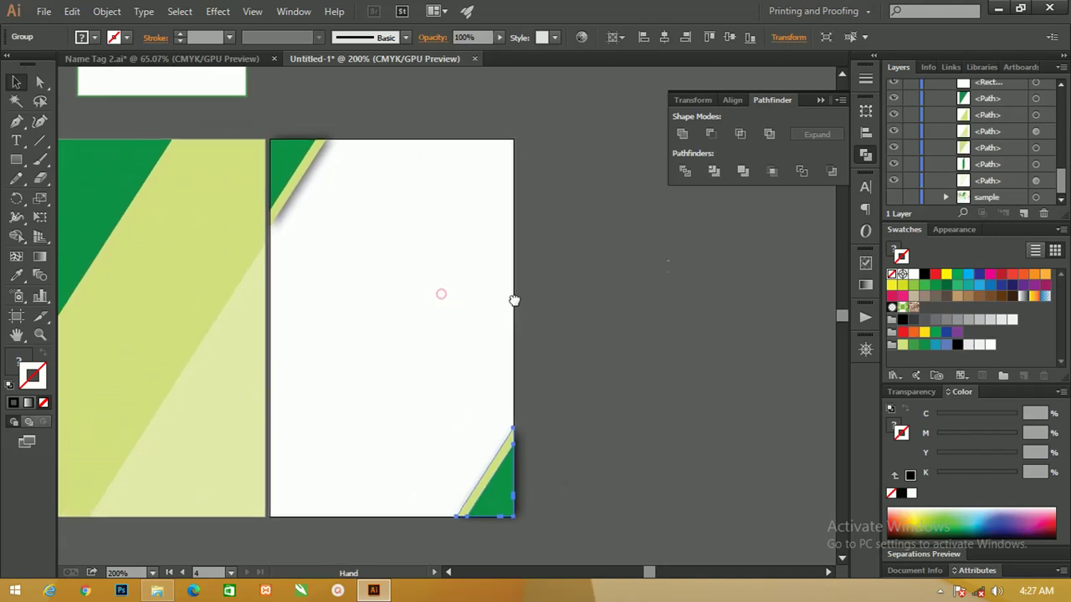
- Scale up the bottom-right and top-left corner triangles
drag(457, 428, 433, 407)
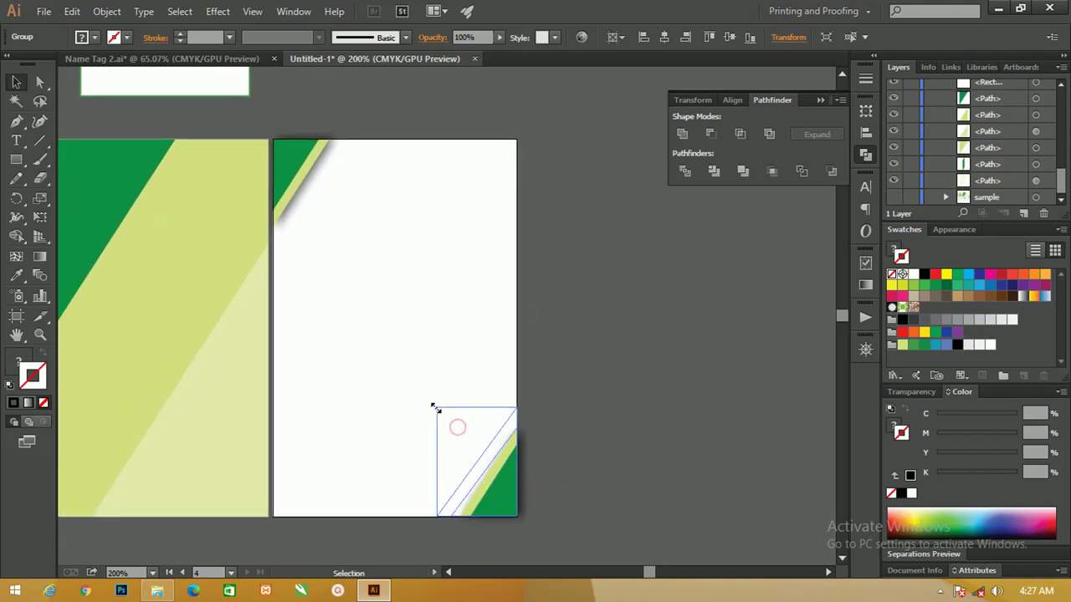
key(ctrl+z)
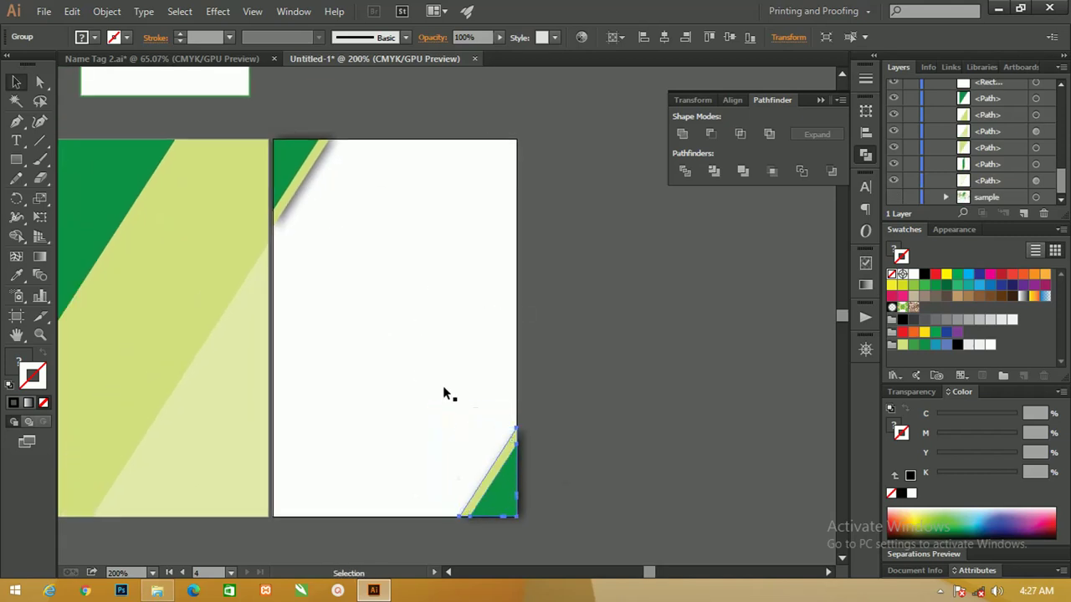
drag(457, 428, 418, 385)
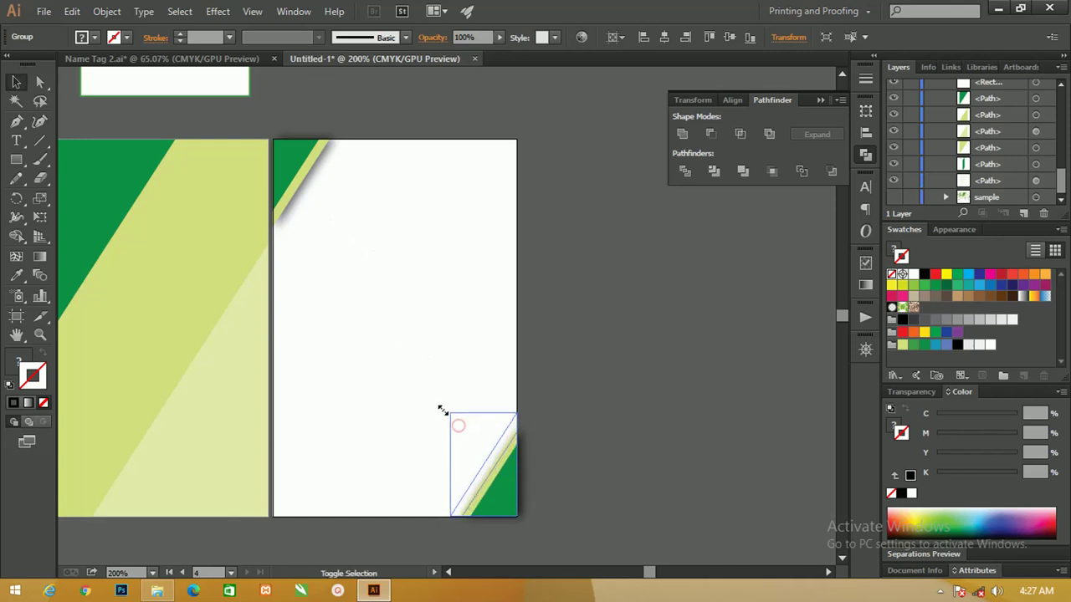
click(294, 171)
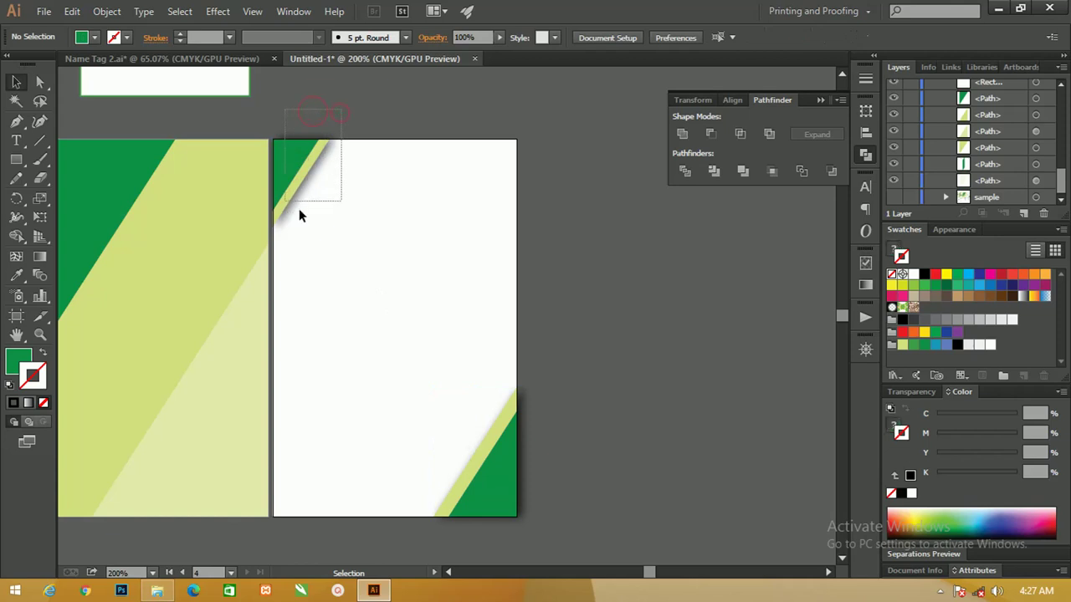
drag(319, 210, 342, 249)
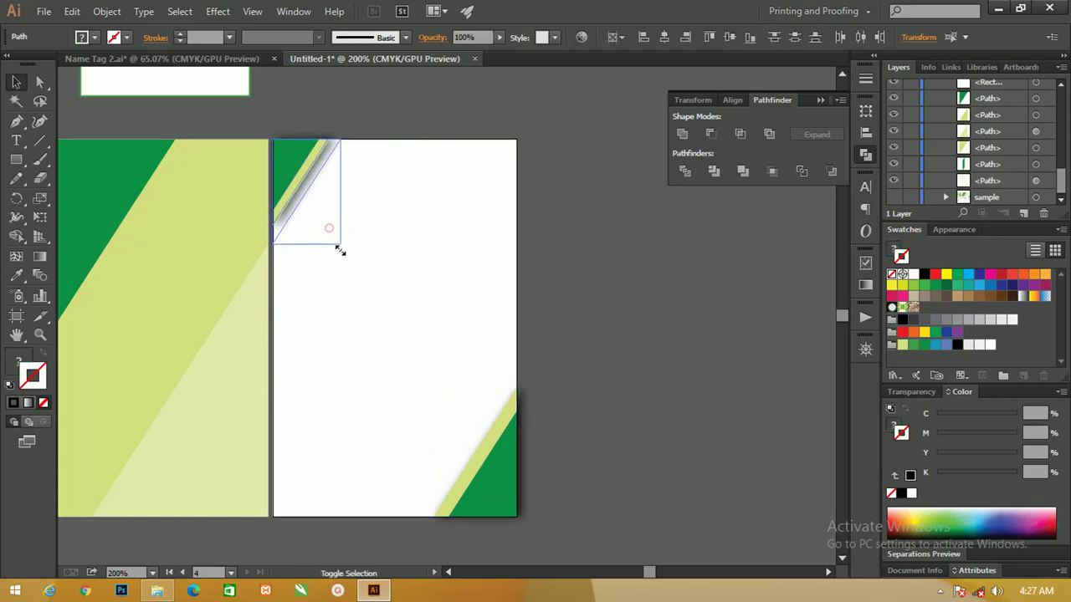
click(573, 263)
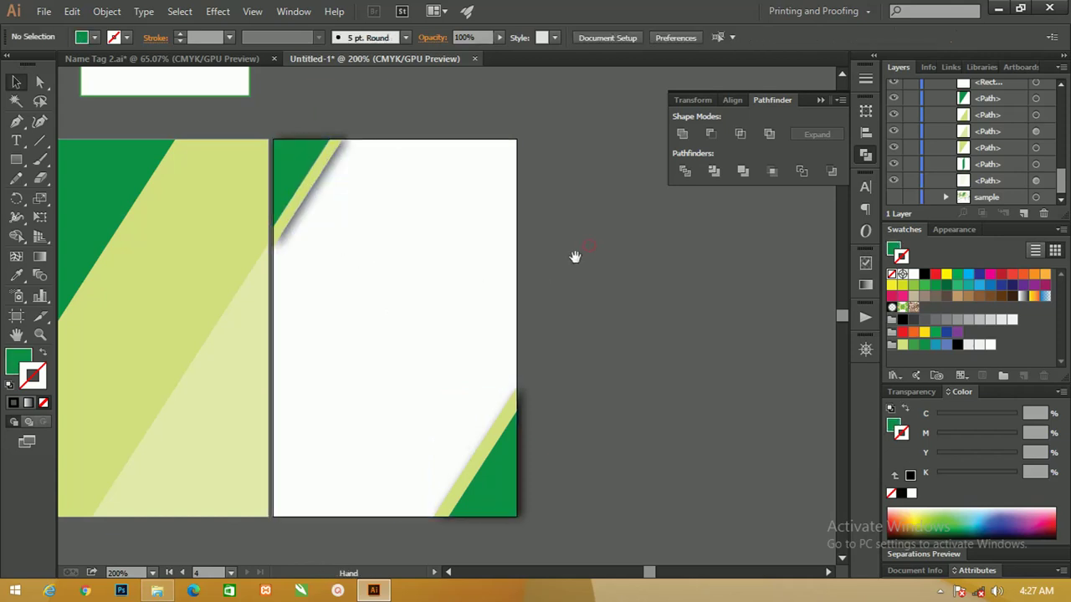
scroll(574, 256, left, 3)
- Fill the fourth card's background rectangle with light grey EAEAEA
click(572, 228)
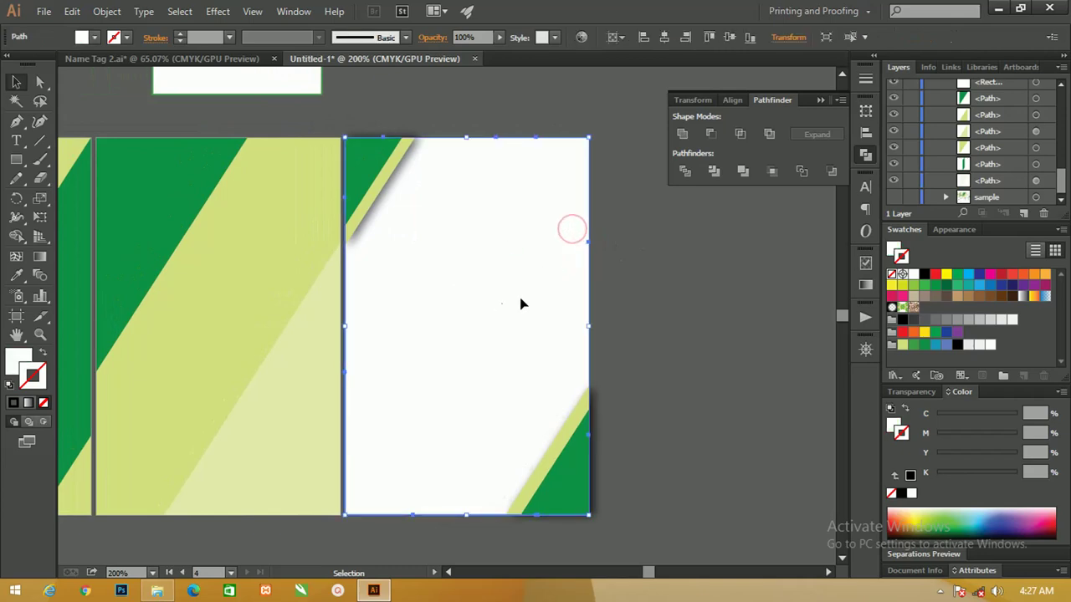
double_click(23, 360)
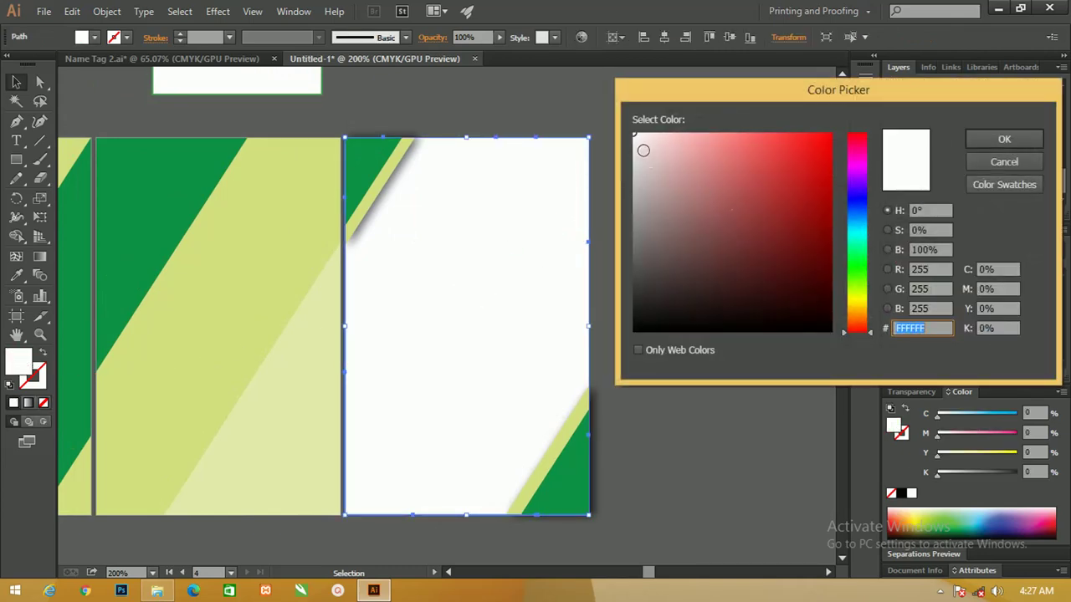
drag(635, 136, 628, 147)
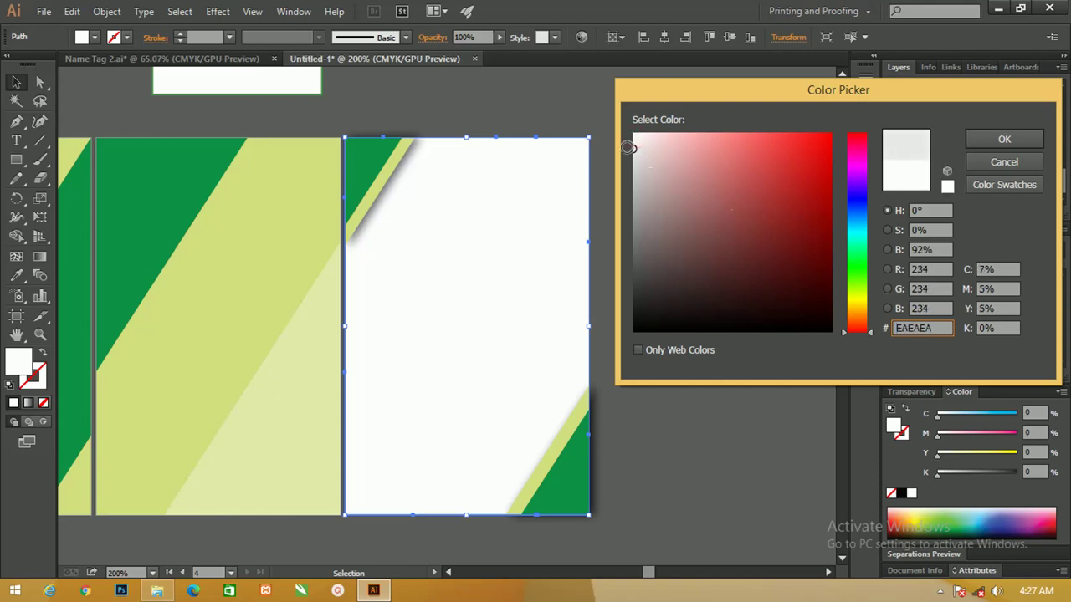
click(1004, 139)
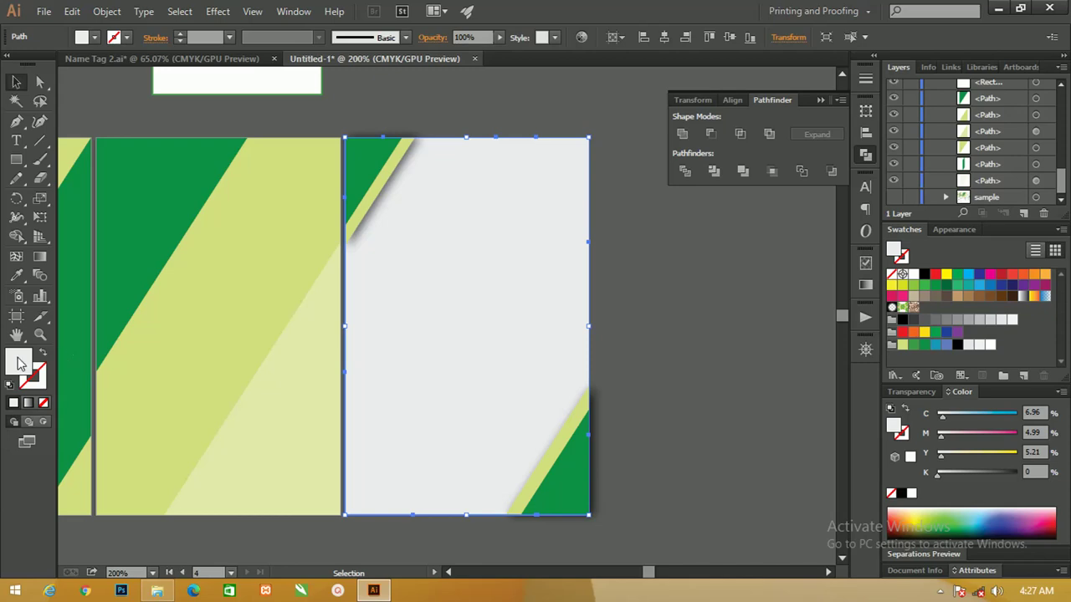
- Lighten the background fill to F4F4F4 and zoom out to 150%
double_click(21, 364)
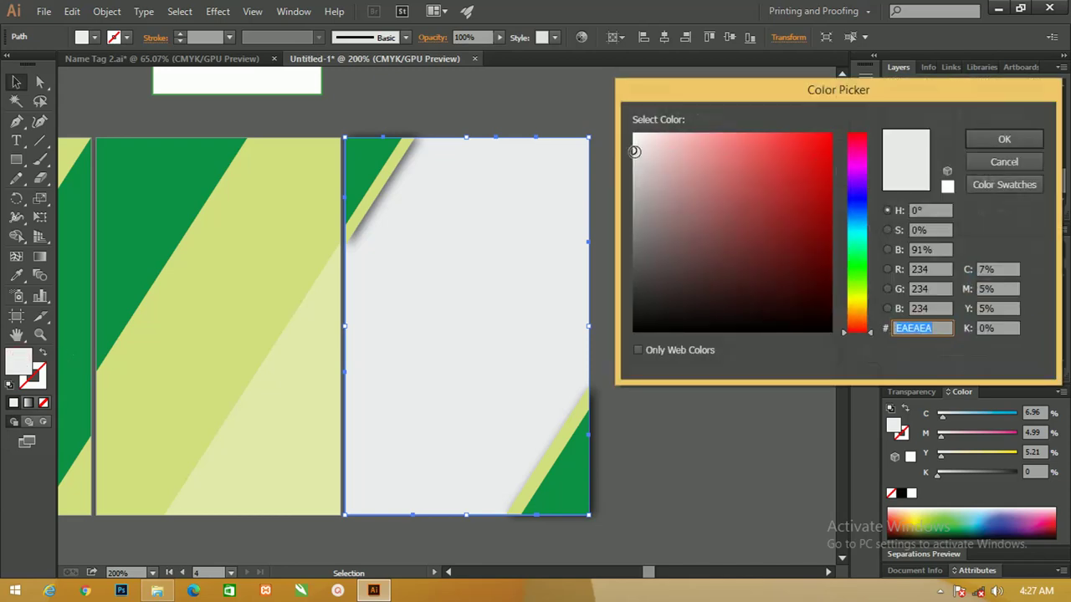
drag(634, 152, 630, 145)
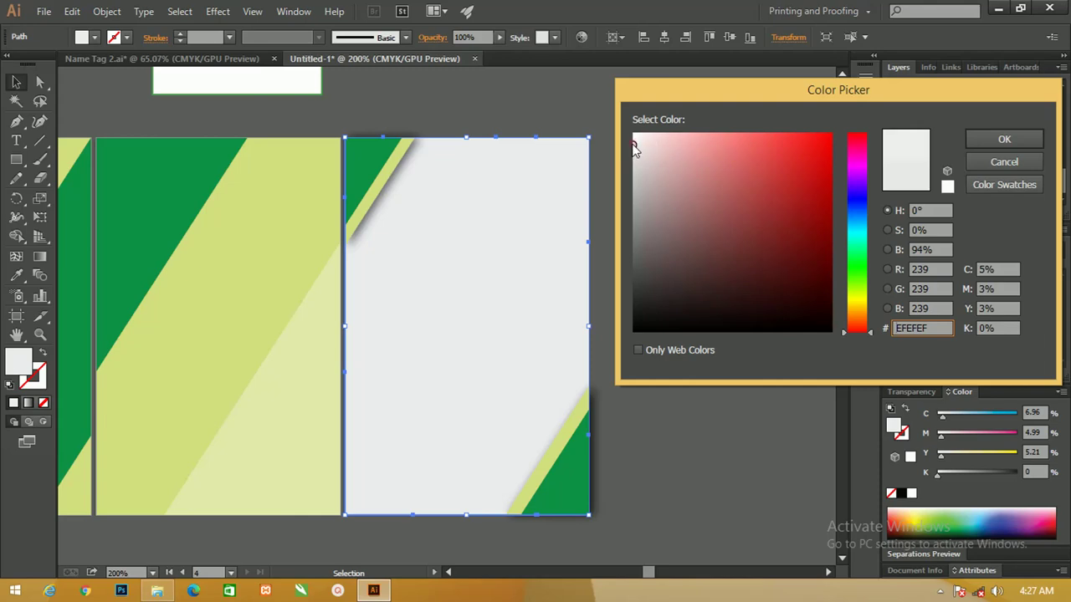
drag(635, 144, 634, 139)
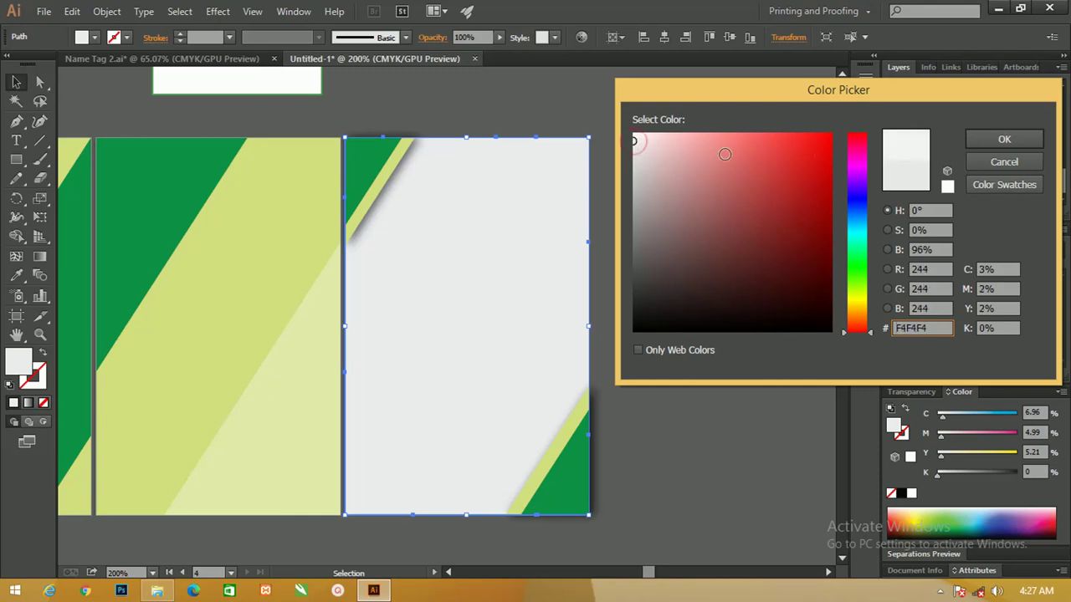
click(985, 142)
click(679, 287)
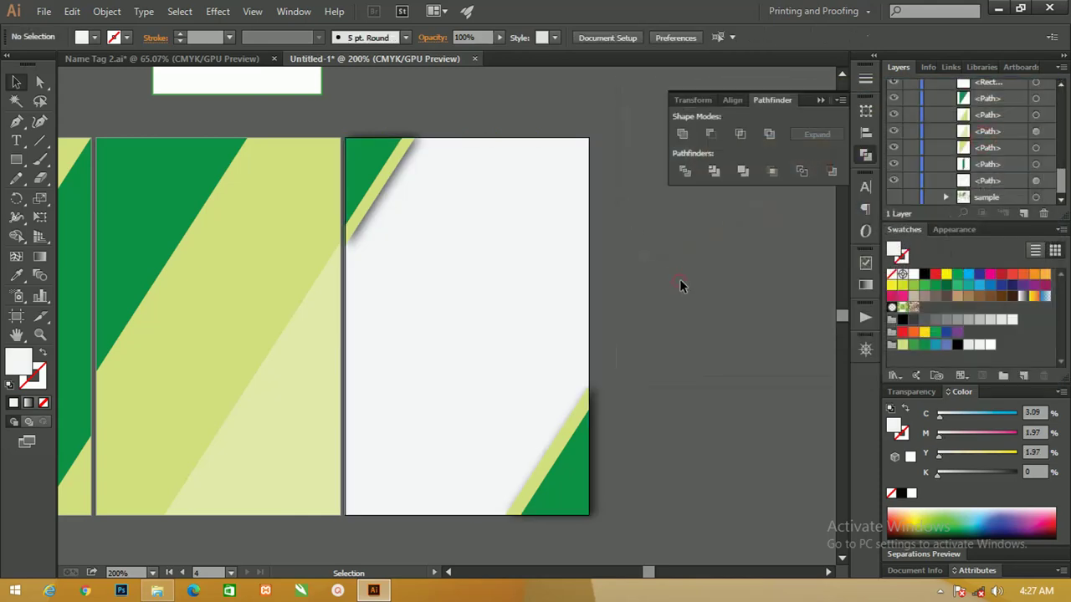
key(ctrl+minus)
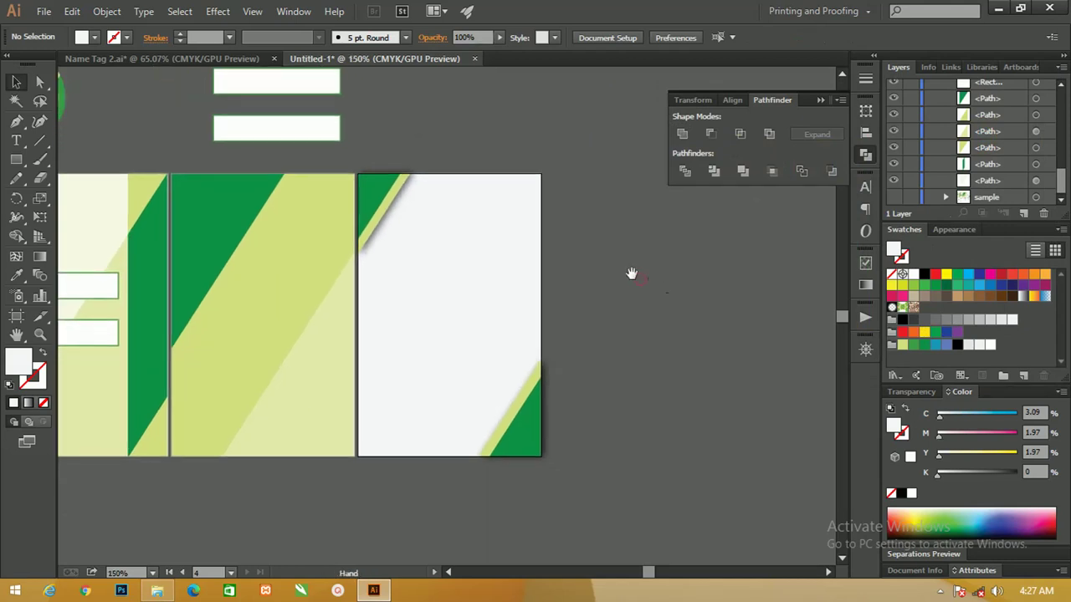
drag(633, 274, 689, 317)
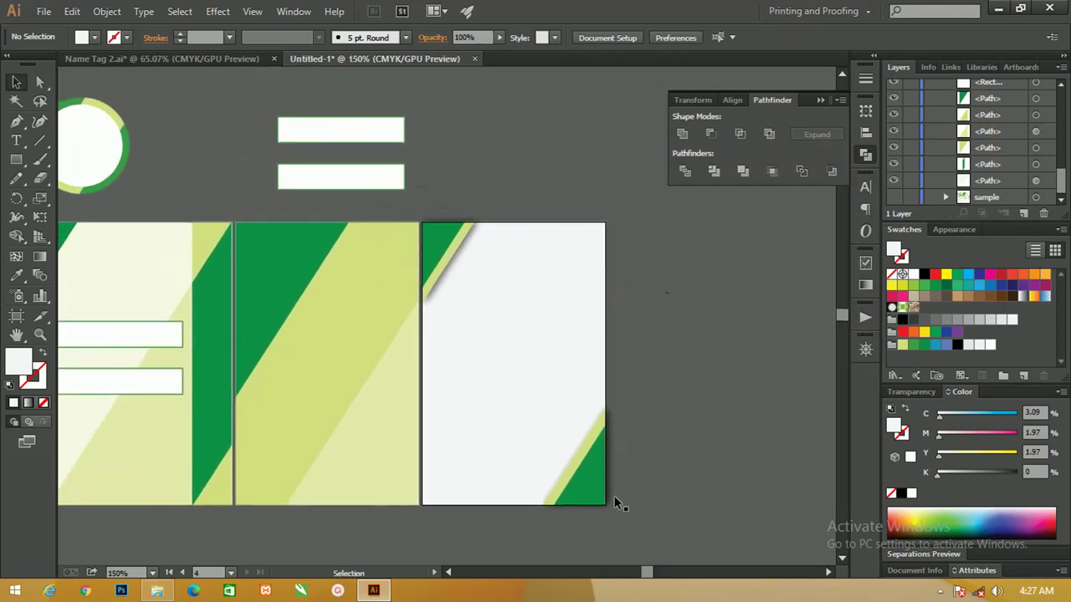
click(558, 303)
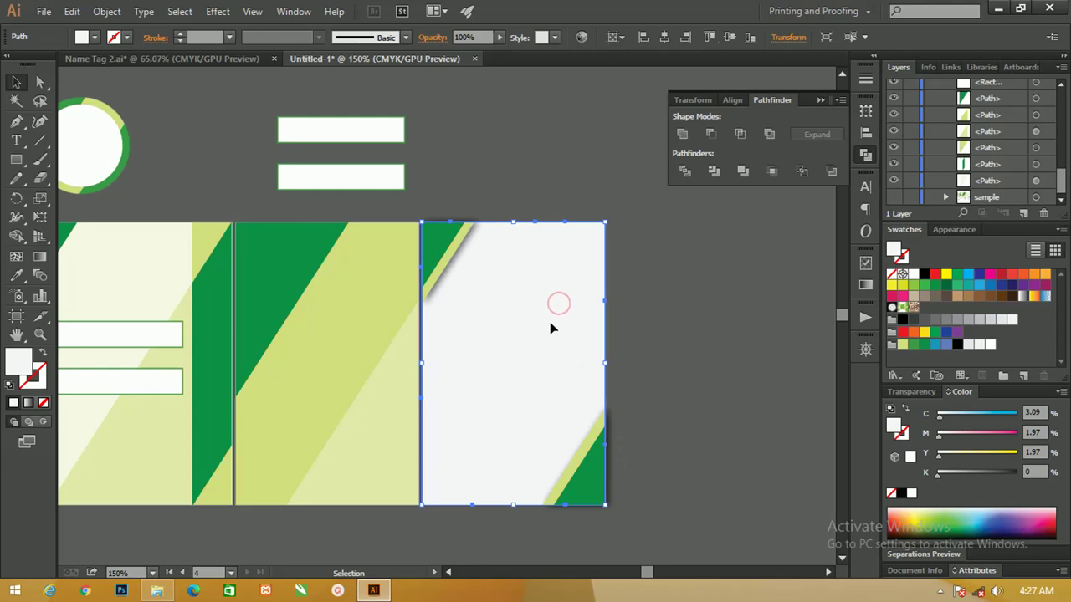
key(a)
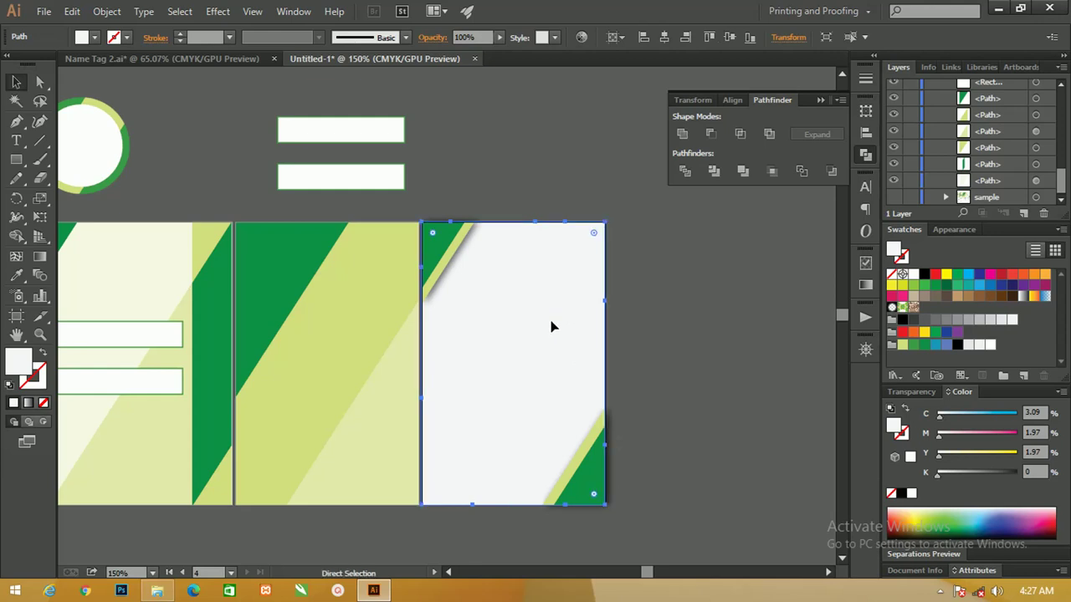
key(v)
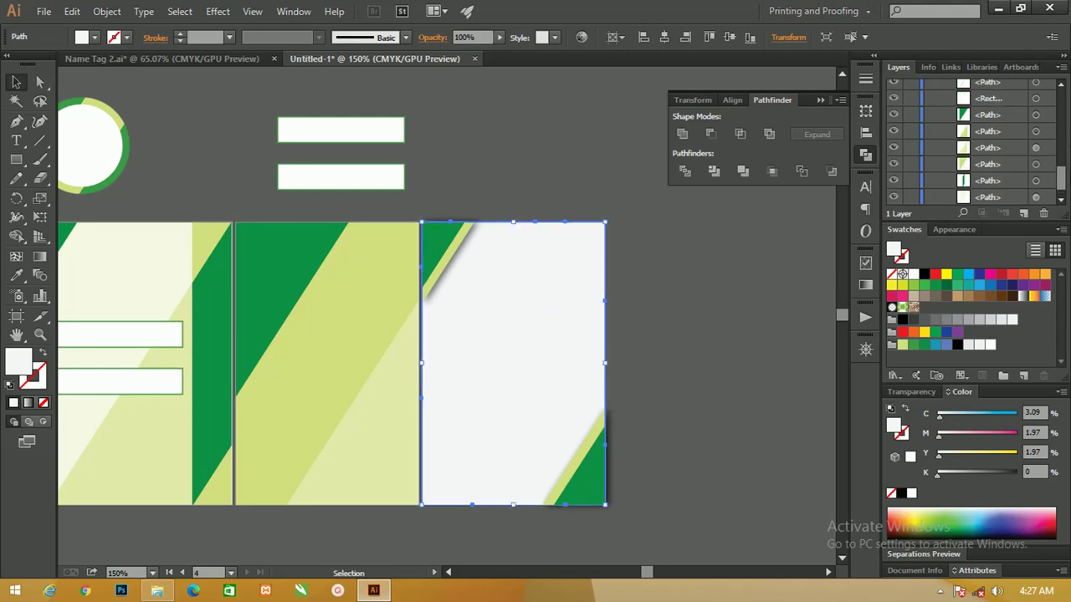
drag(1064, 176, 1061, 93)
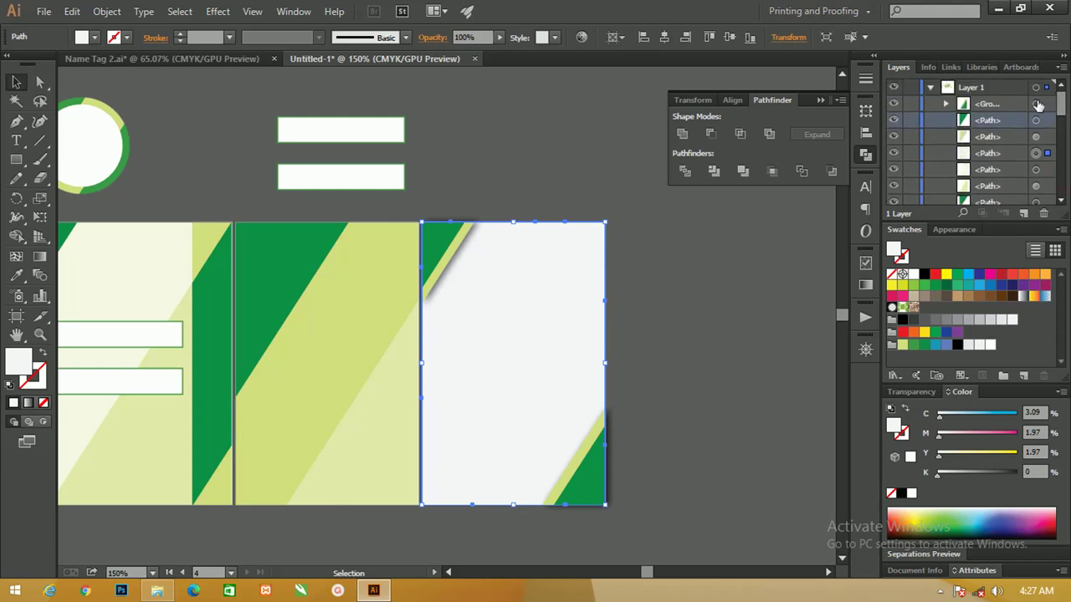
drag(580, 295, 657, 303)
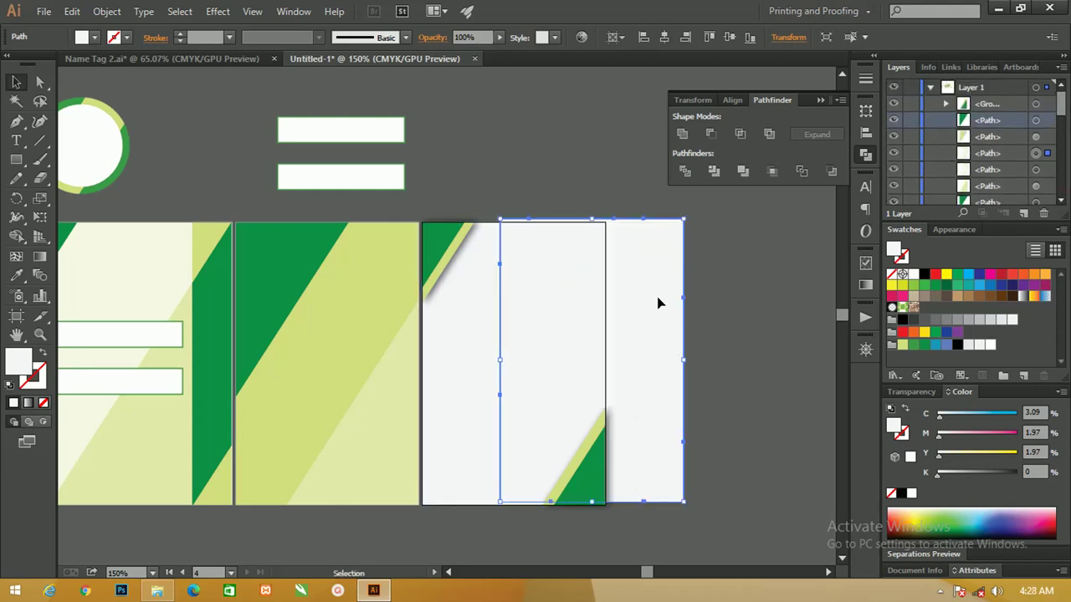
key(ctrl+z)
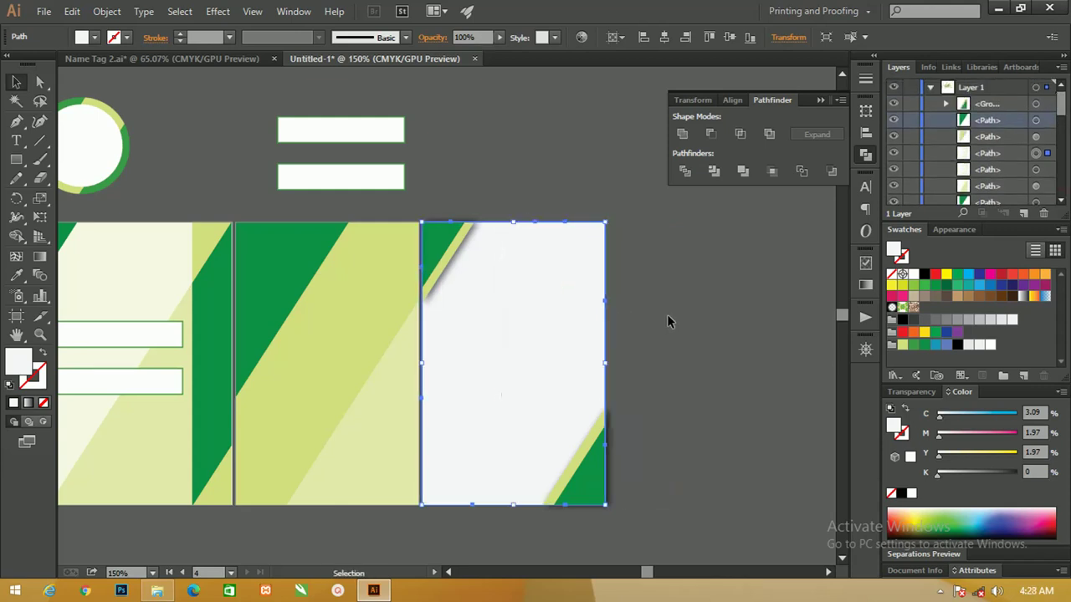
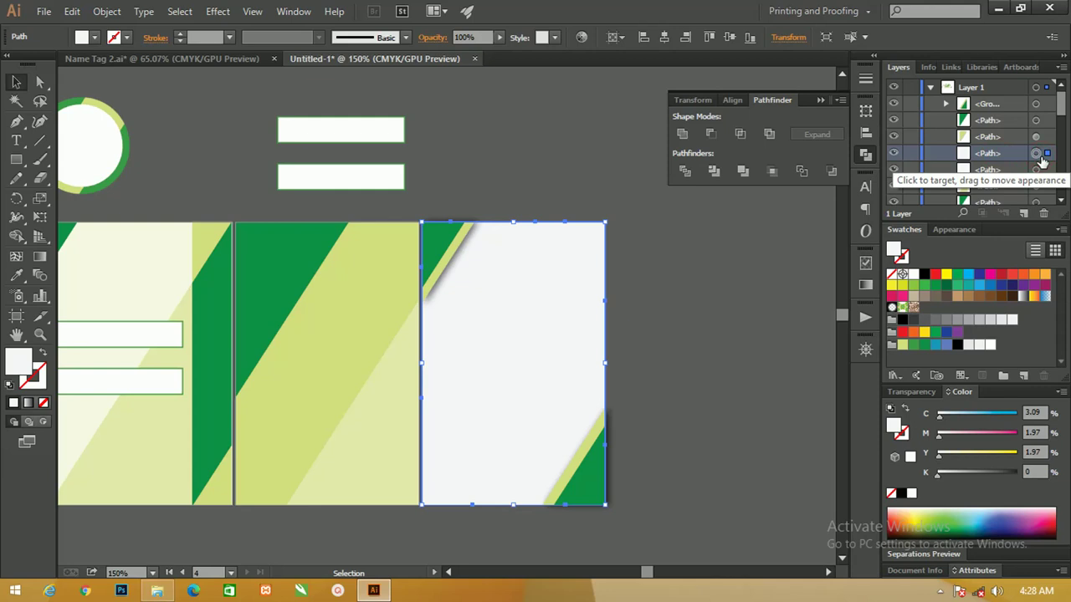
- Bring card 4's white rectangle to the front, hide it, and group the corner stripes beneath
key(ctrl+shift+bracketright)
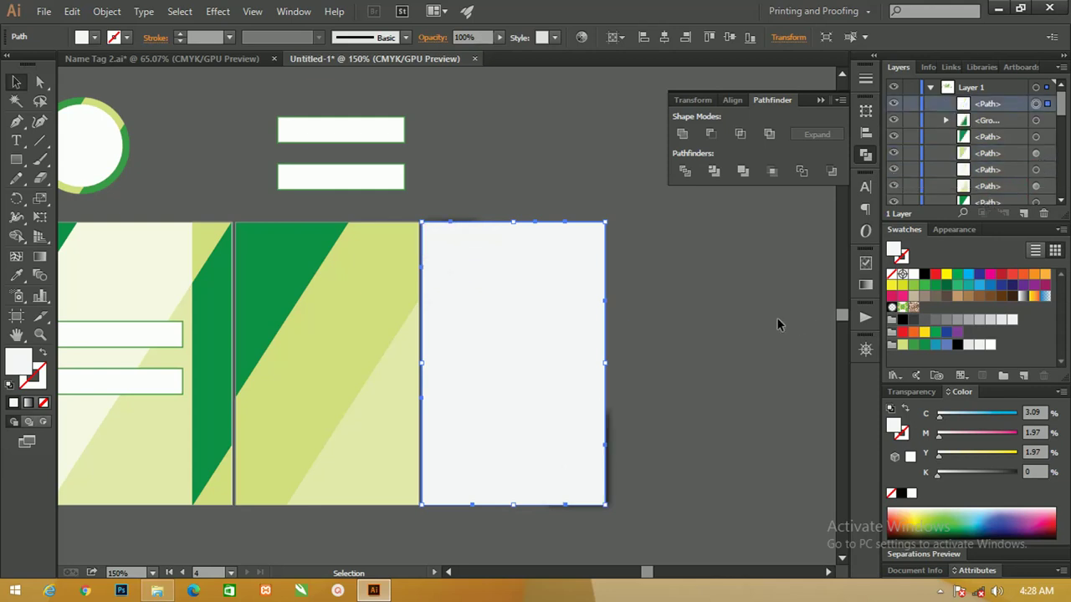
click(666, 266)
drag(552, 318, 733, 314)
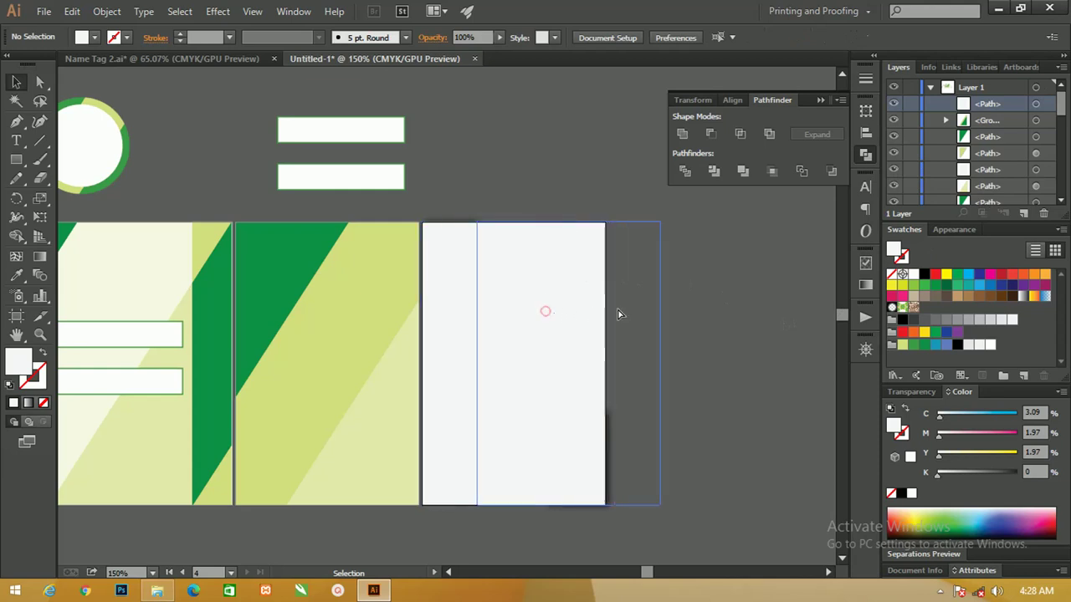
key(ctrl+z)
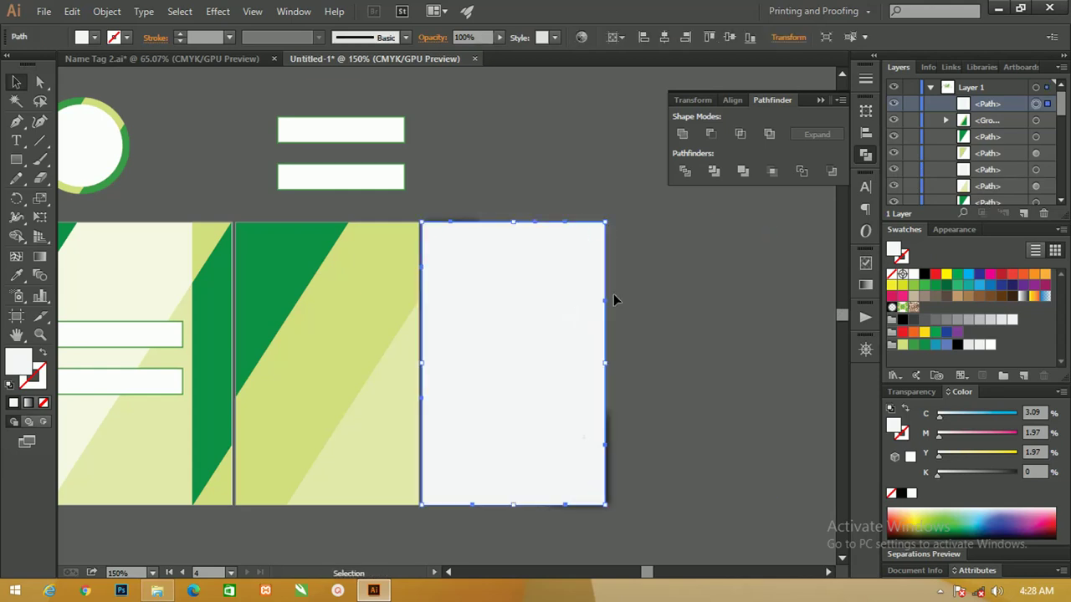
click(894, 104)
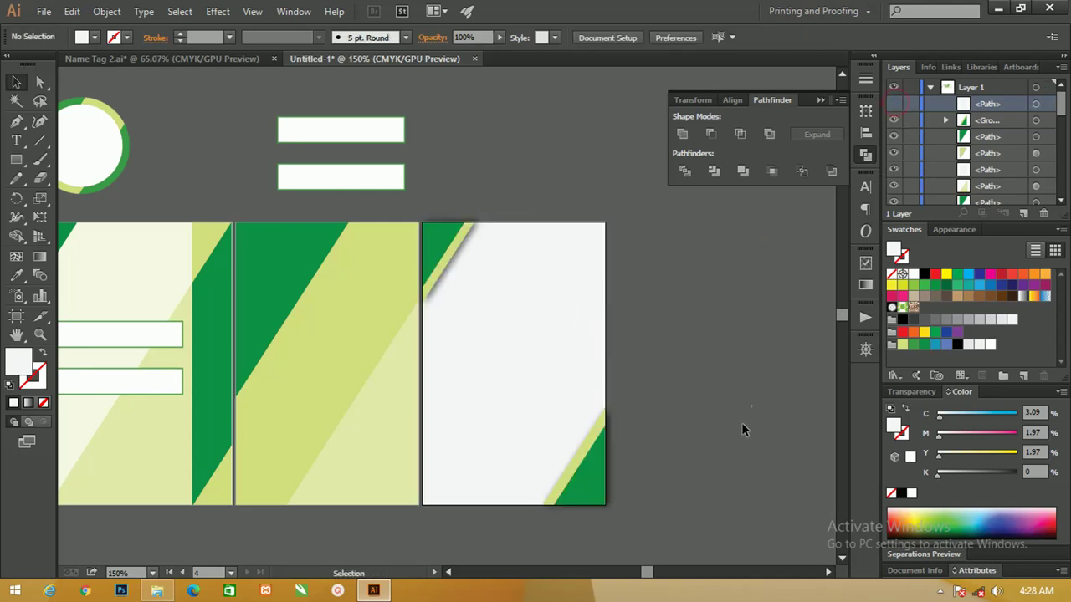
drag(691, 519, 427, 210)
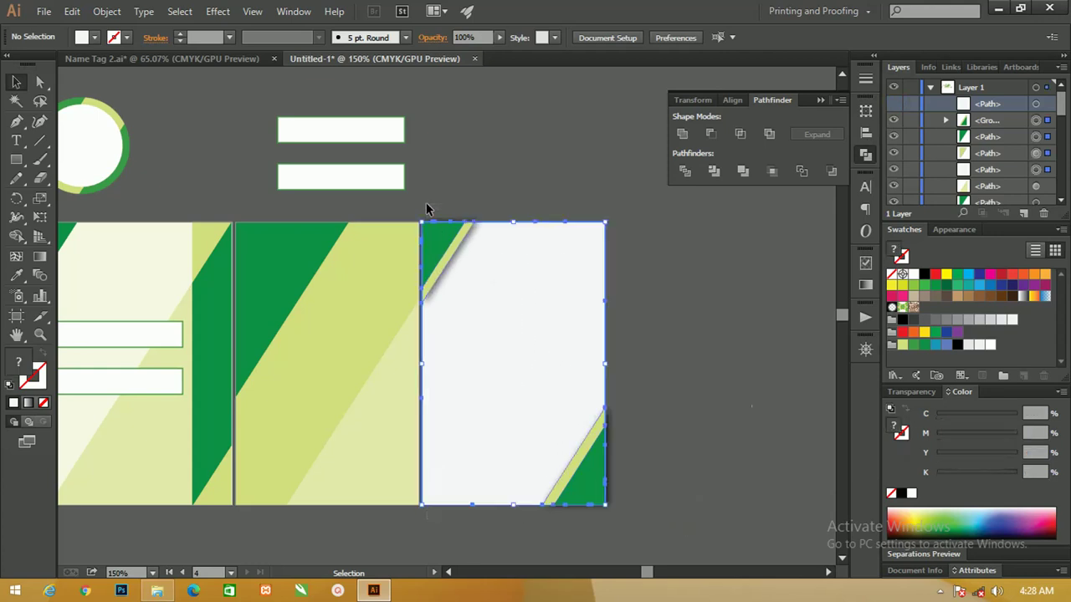
right_click(431, 232)
click(476, 311)
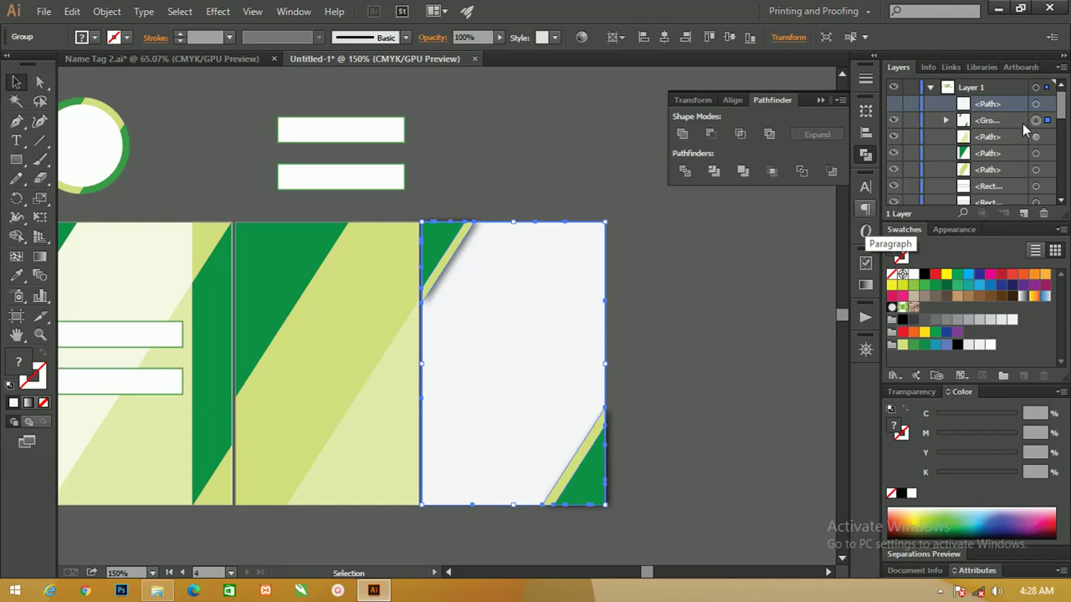
- Show the white rectangle again and clip the stripe group inside it with Make Clipping Mask
click(893, 105)
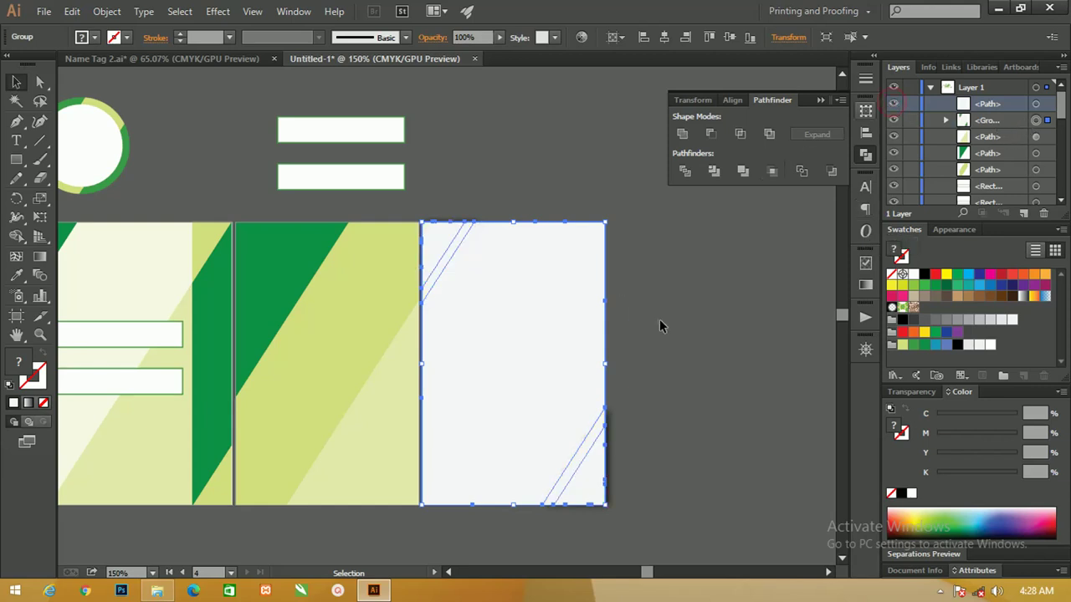
click(654, 280)
click(523, 256)
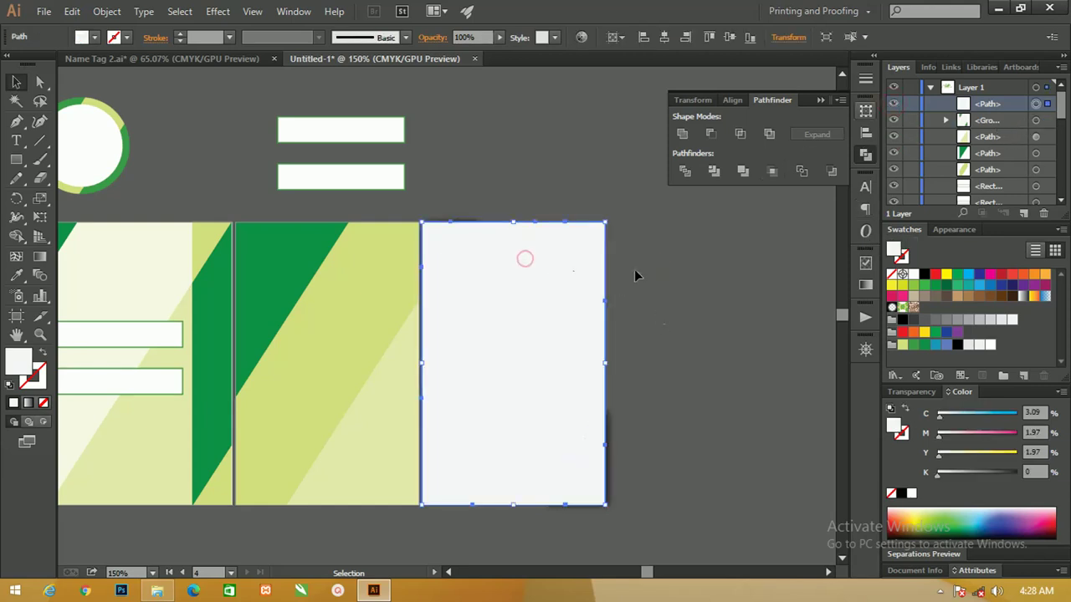
click(688, 267)
drag(668, 484, 482, 229)
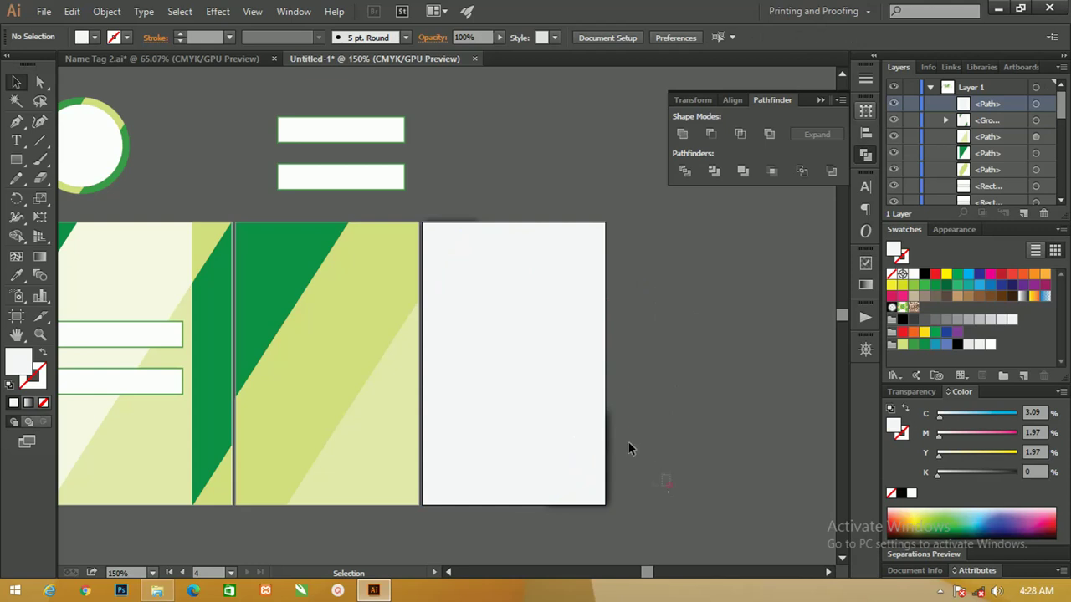
right_click(483, 229)
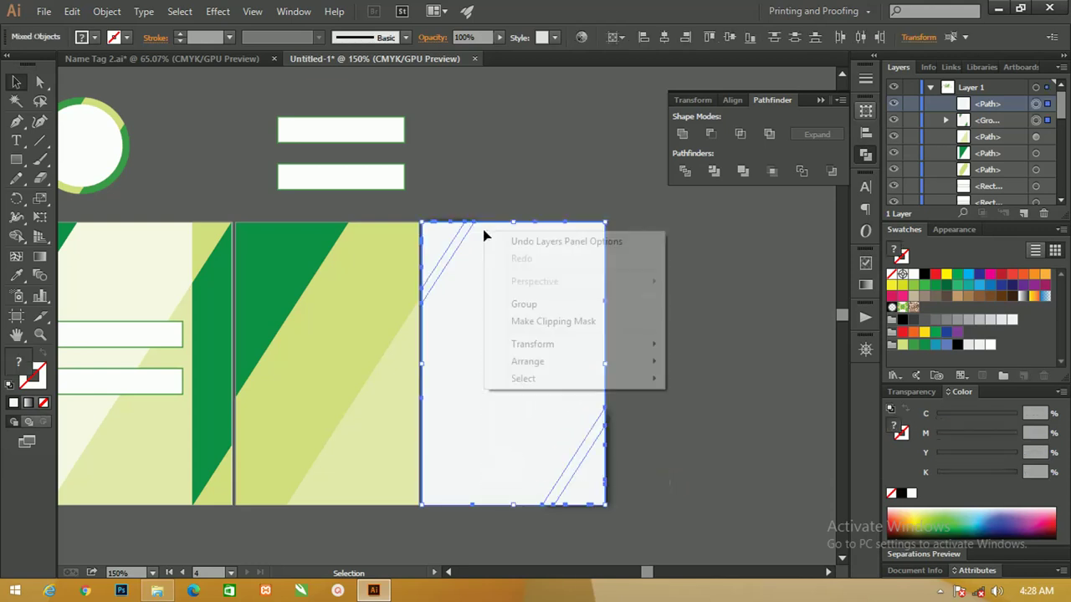
click(537, 324)
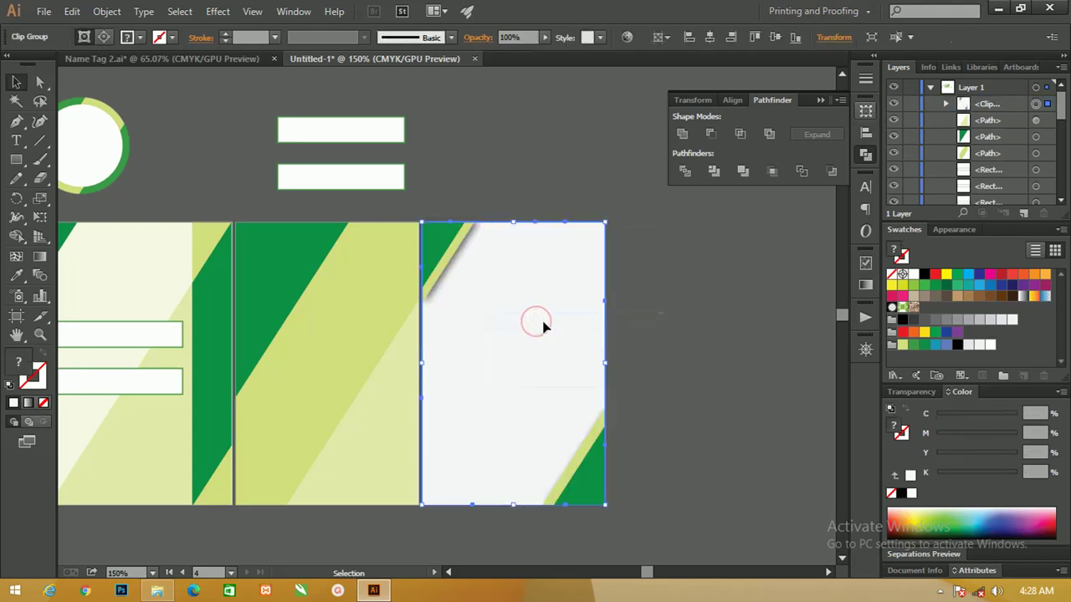
- Zoom and pan around the cards, then select card 1's ring circle and name boxes
key(z)
drag(456, 243, 732, 391)
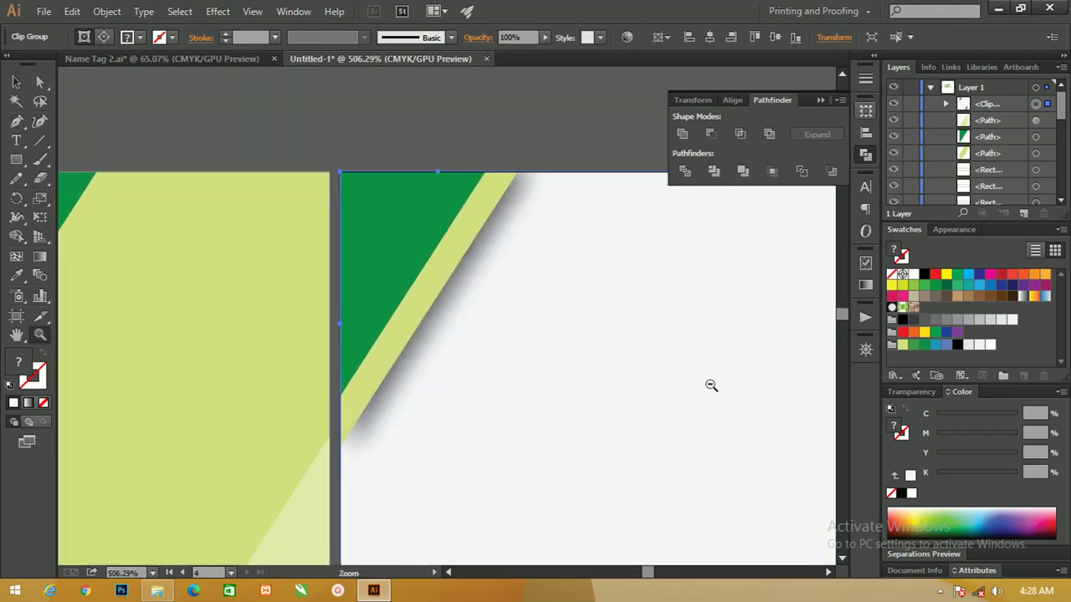
drag(667, 405, 545, 313)
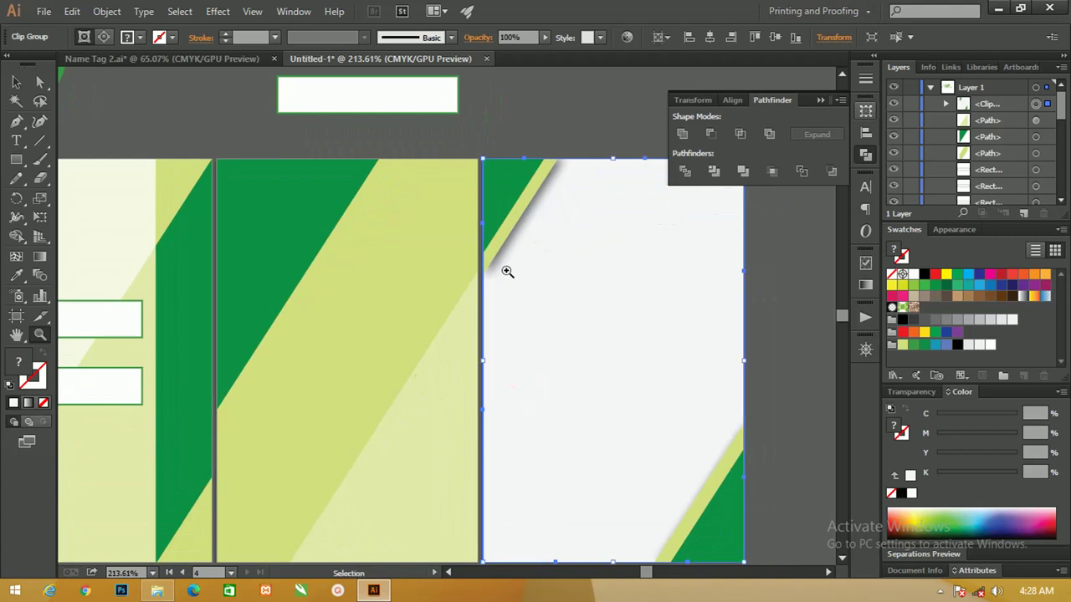
key(ctrl+1)
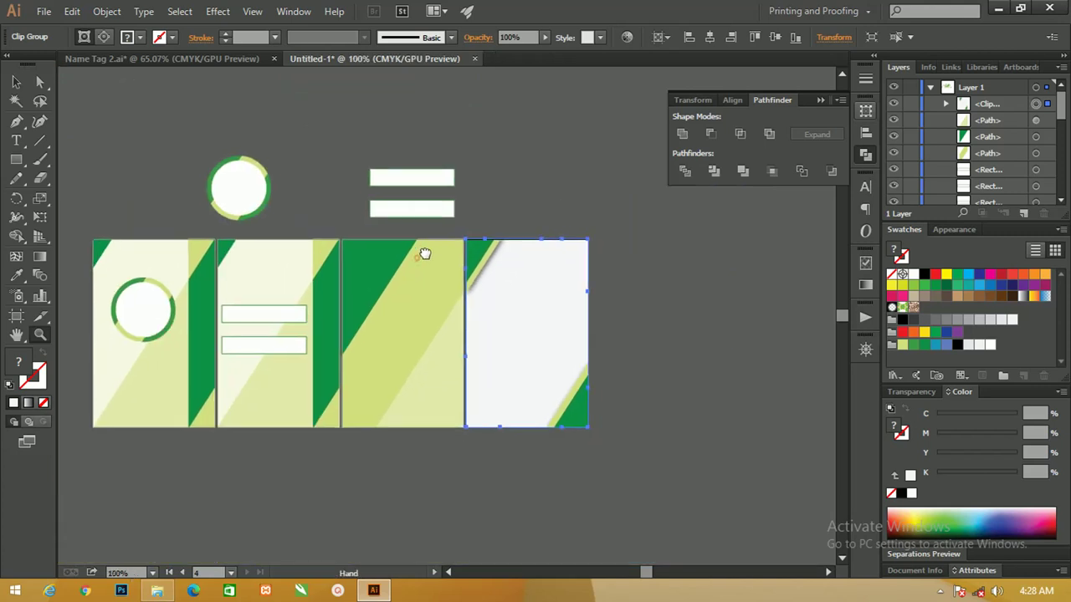
drag(423, 251, 512, 299)
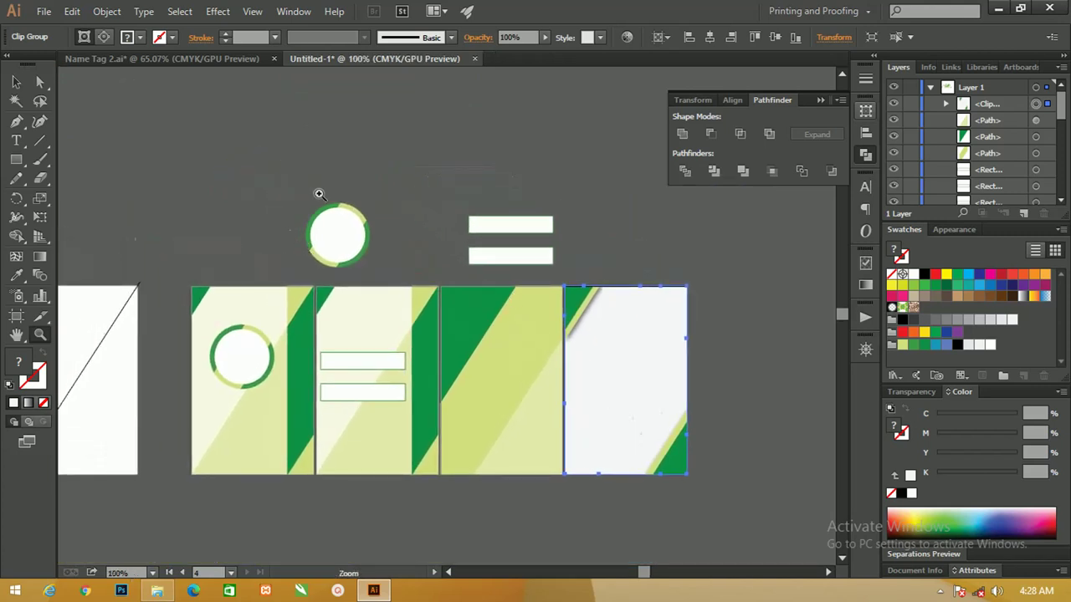
click(16, 81)
drag(317, 228, 363, 225)
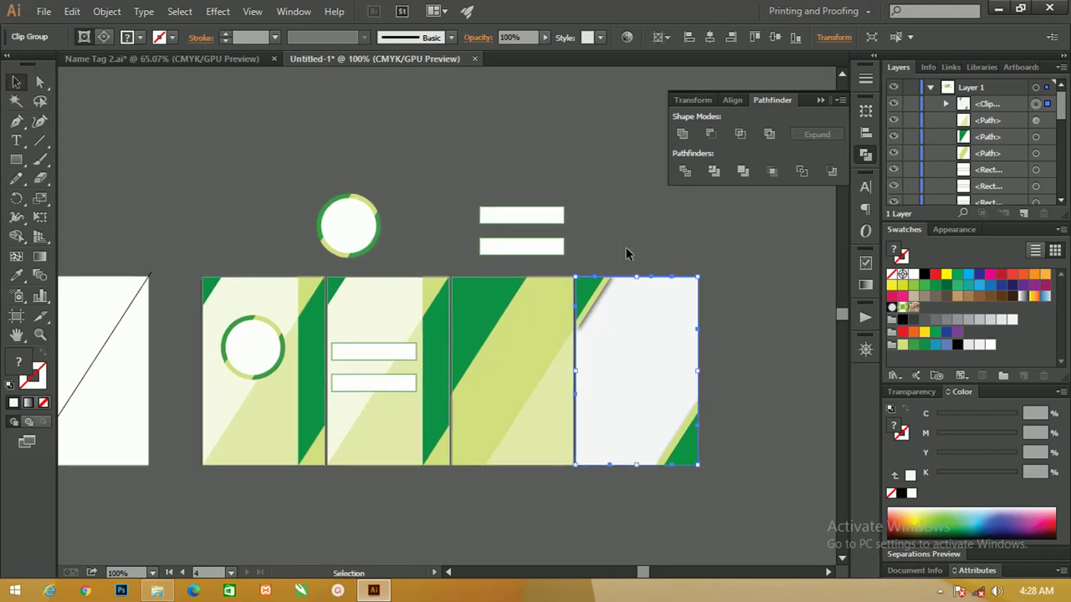
drag(628, 251, 305, 182)
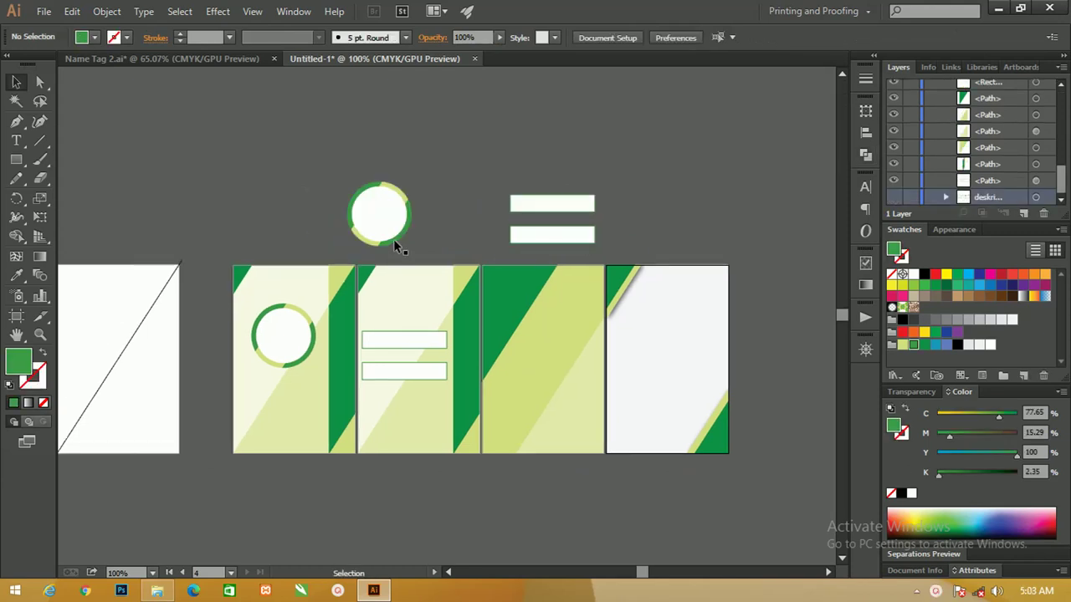
- Select the globe logo and QR code images together in the Pictures folder and drag them into Illustrator
click(157, 591)
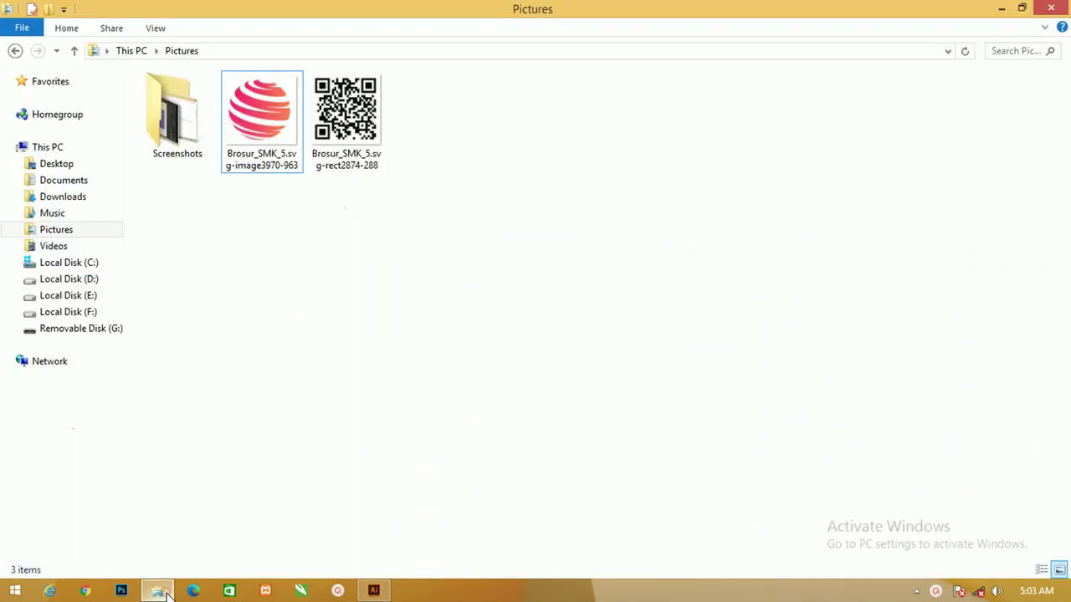
click(360, 149)
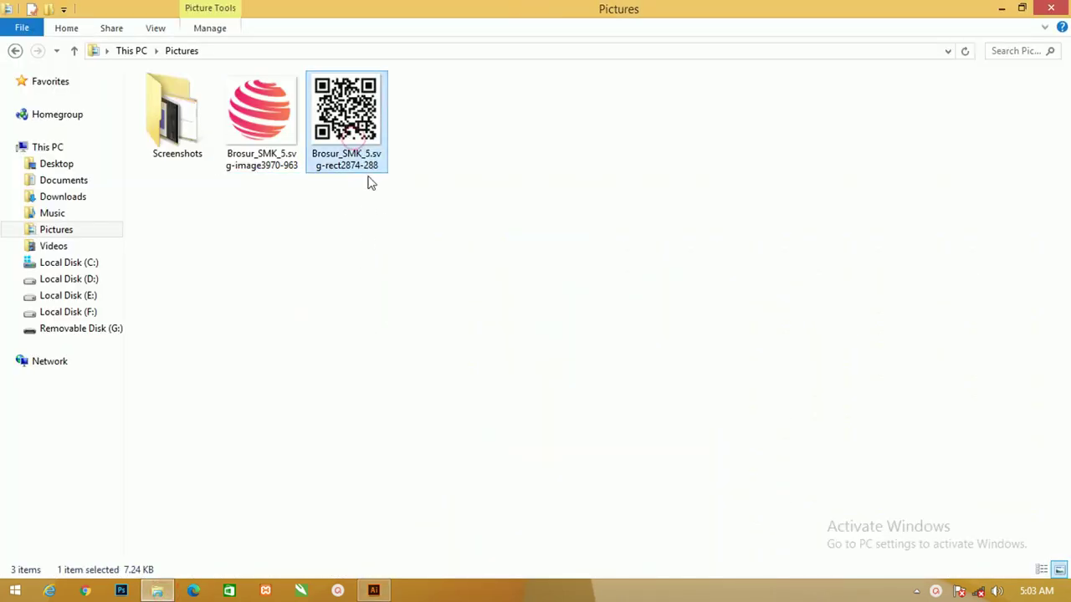
click(466, 172)
drag(492, 190, 256, 117)
mouse_move(346, 117)
mouse_down()
mouse_move(379, 596)
mouse_move(270, 203)
mouse_up()
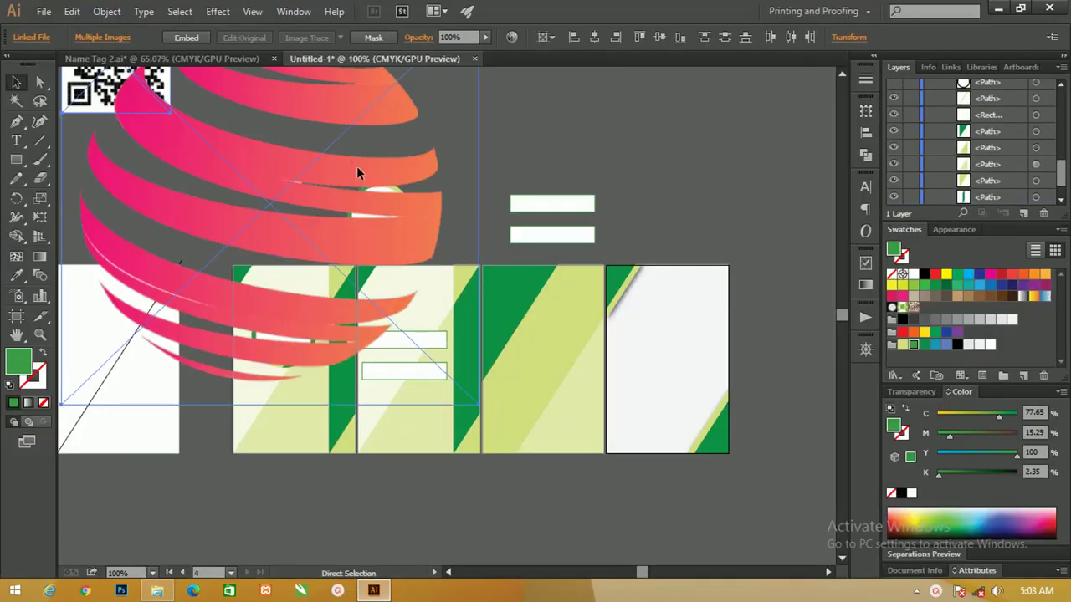
- Shrink the placed globe and QR images and park them above the cards
drag(356, 166, 441, 249)
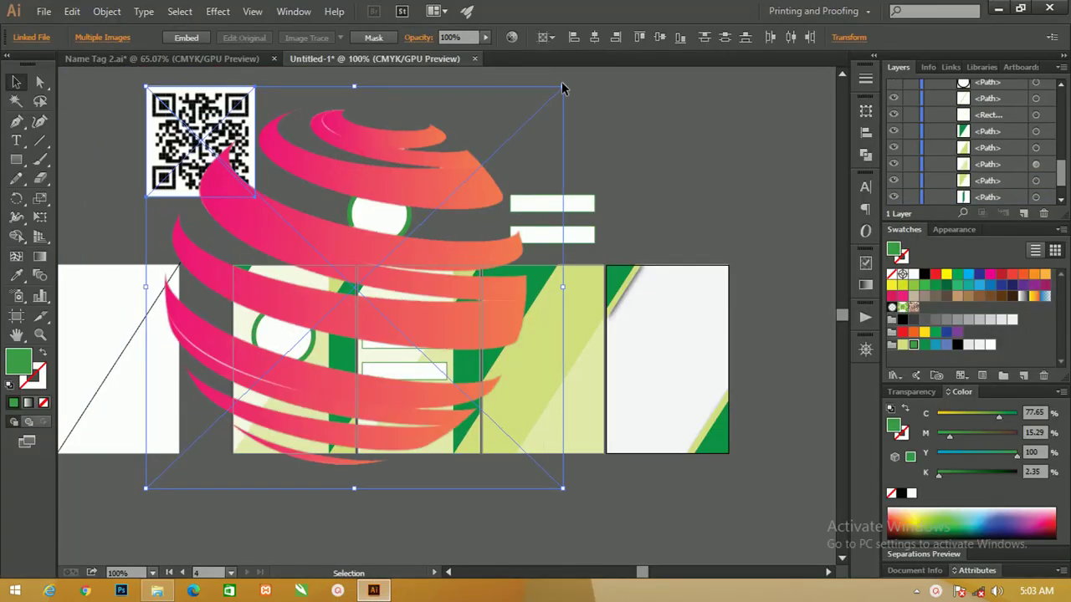
drag(562, 87, 184, 433)
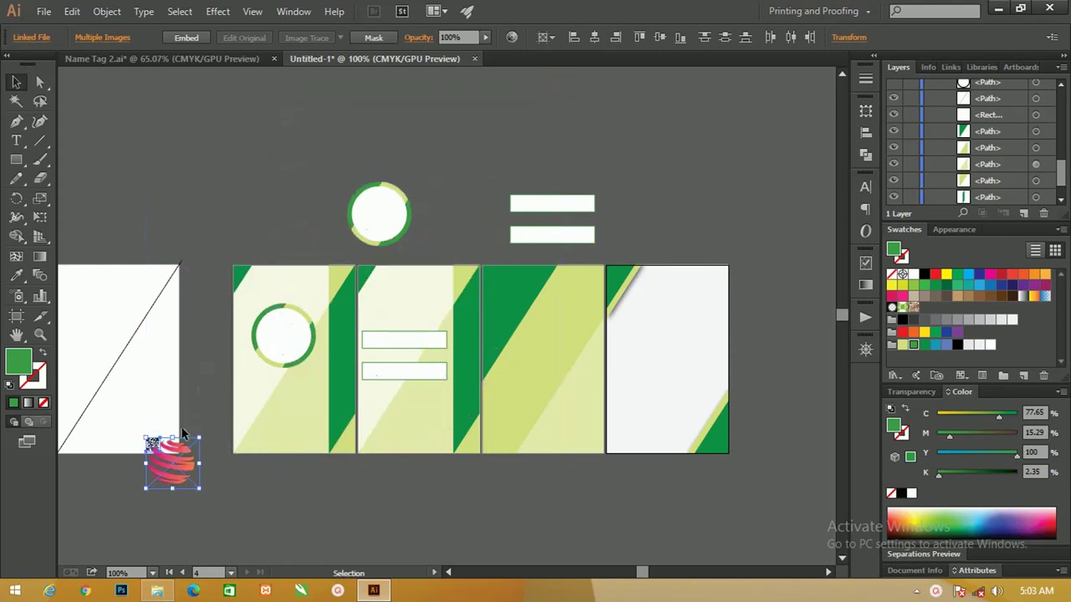
drag(199, 410, 266, 109)
click(303, 188)
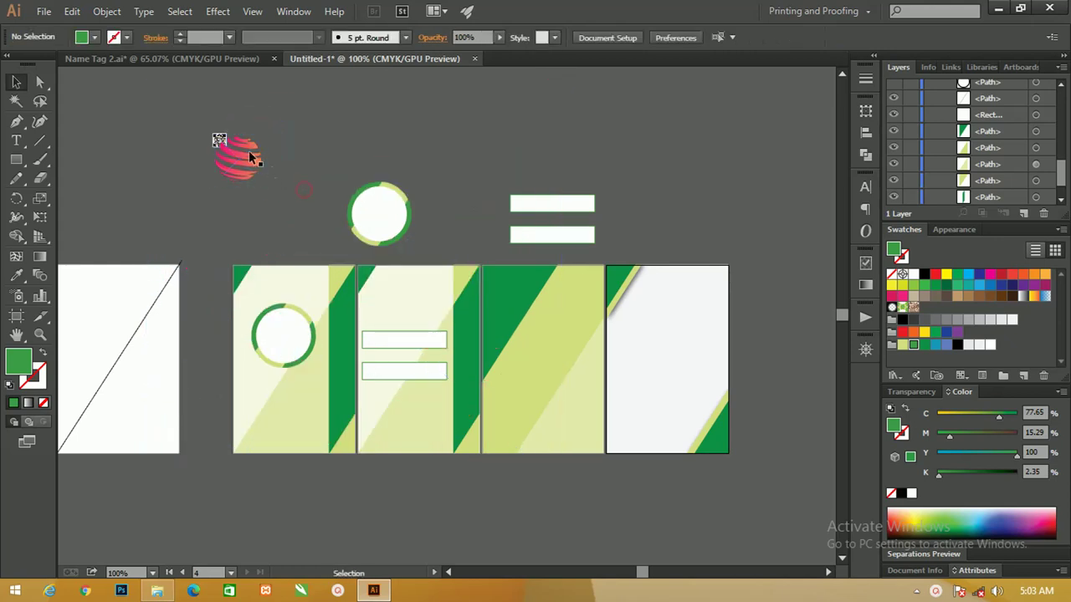
- Move the globe logo beside the ring circle and shrink it to about half size
drag(249, 159, 301, 214)
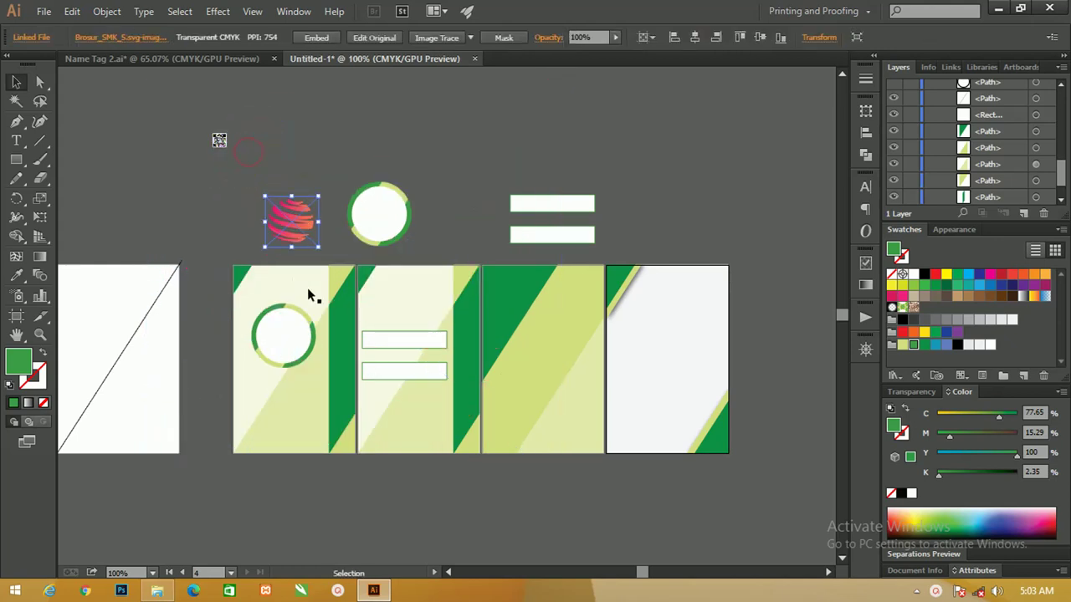
mouse_move(319, 196)
mouse_down()
mouse_move(291, 222)
mouse_move(281, 285)
mouse_move(261, 205)
mouse_up()
click(301, 212)
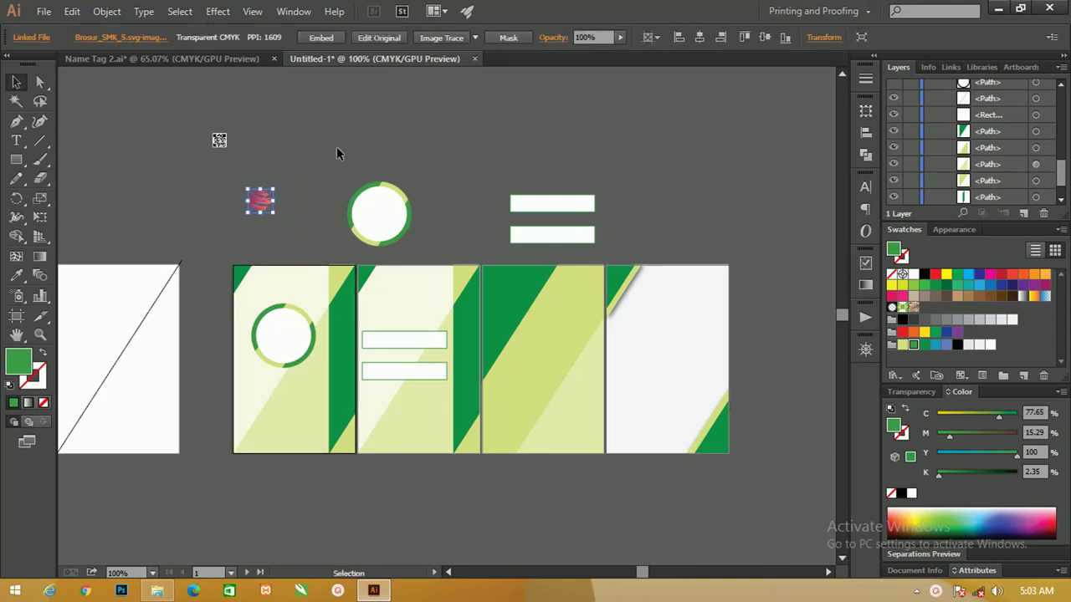
drag(1061, 172, 1053, 204)
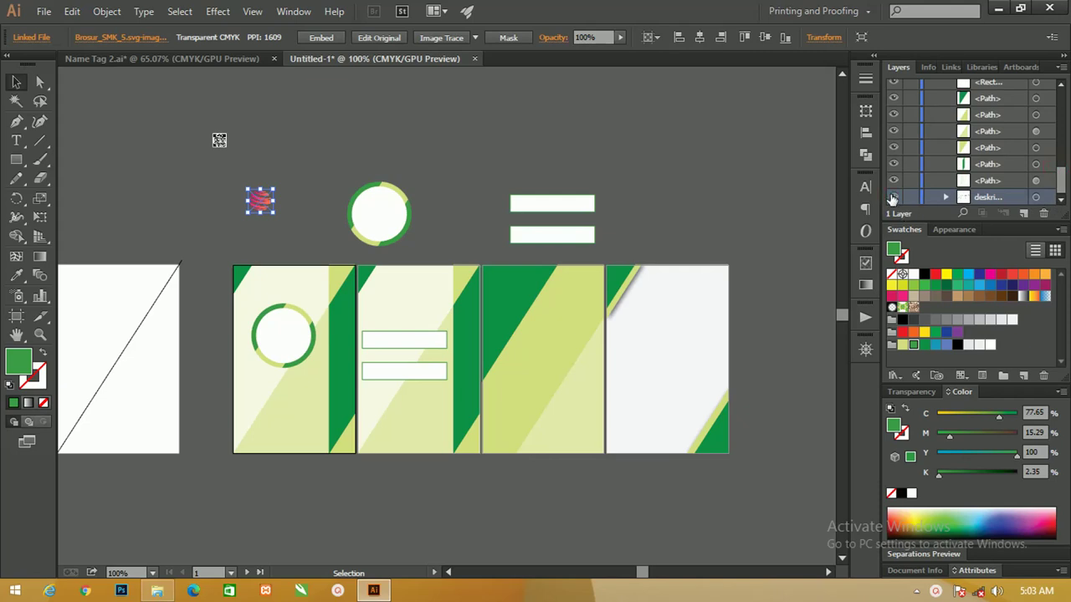
- Drag the spare content group of logos, NAME COMPANY, QR codes and CONTEN CREATOR labels onto the four cards
key(ctrl+minus)
key(ctrl+minus)
drag(714, 239, 565, 237)
drag(613, 333, 284, 317)
key(z)
drag(418, 361, 438, 361)
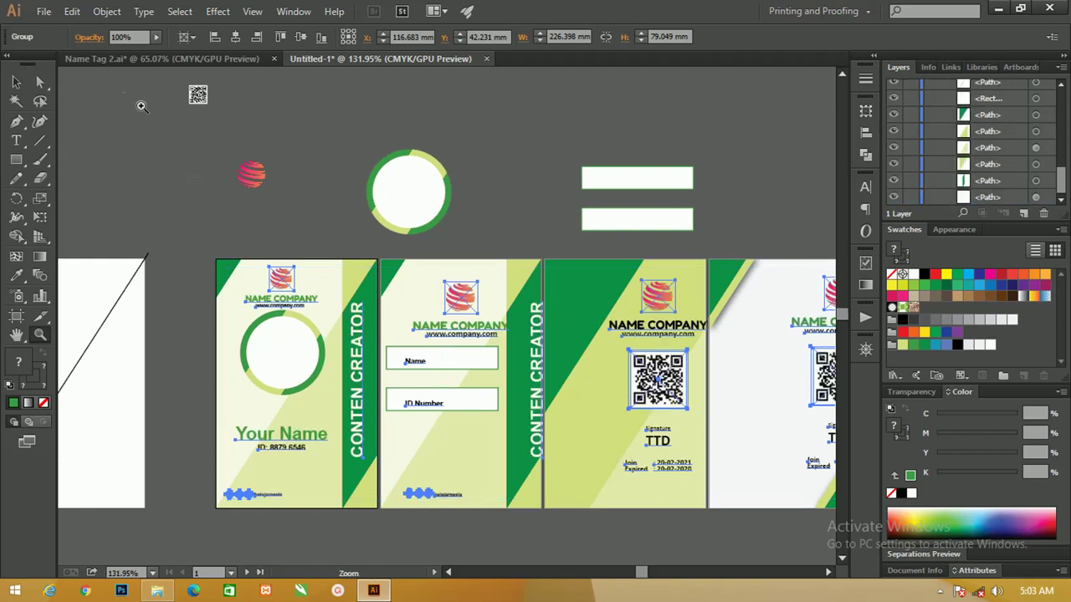
click(17, 82)
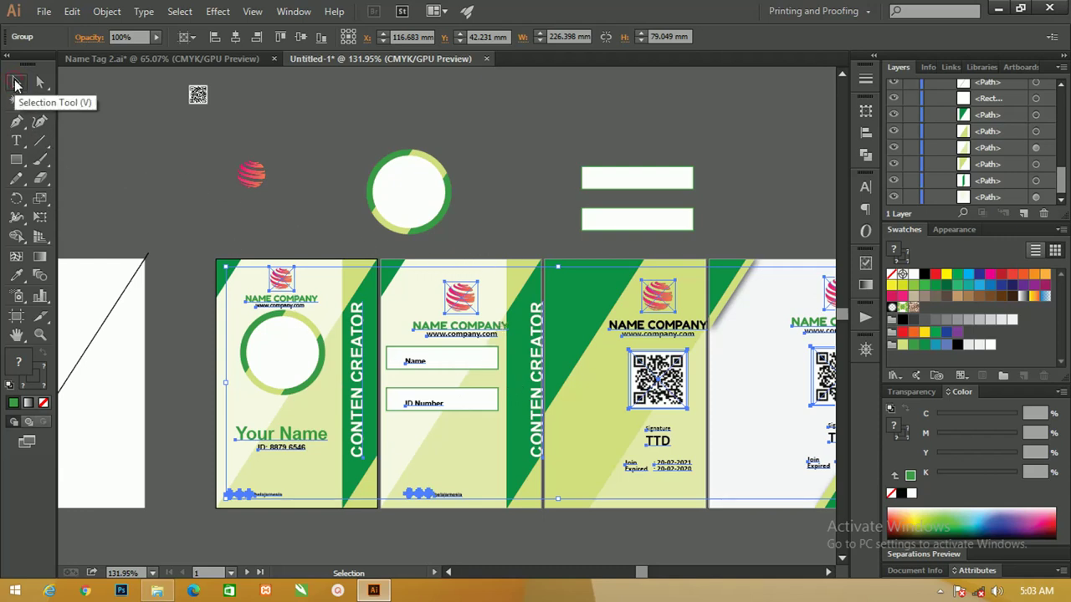
- Nudge the content group down and right with the arrow keys to align it with all four cards
key(Down)
key(Down)
key(Down)
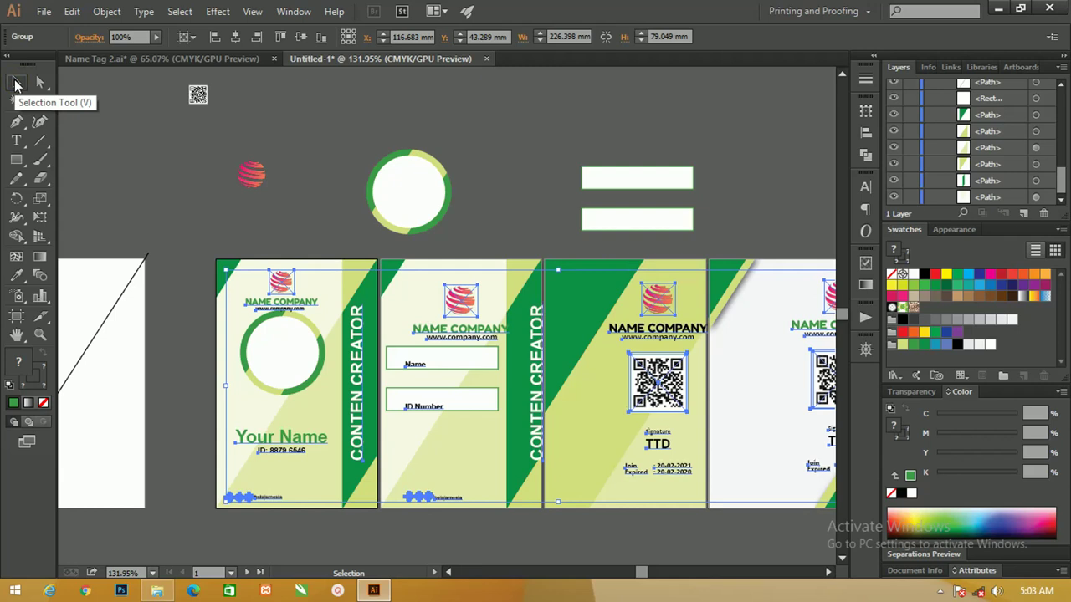
key(Down)
key(Right)
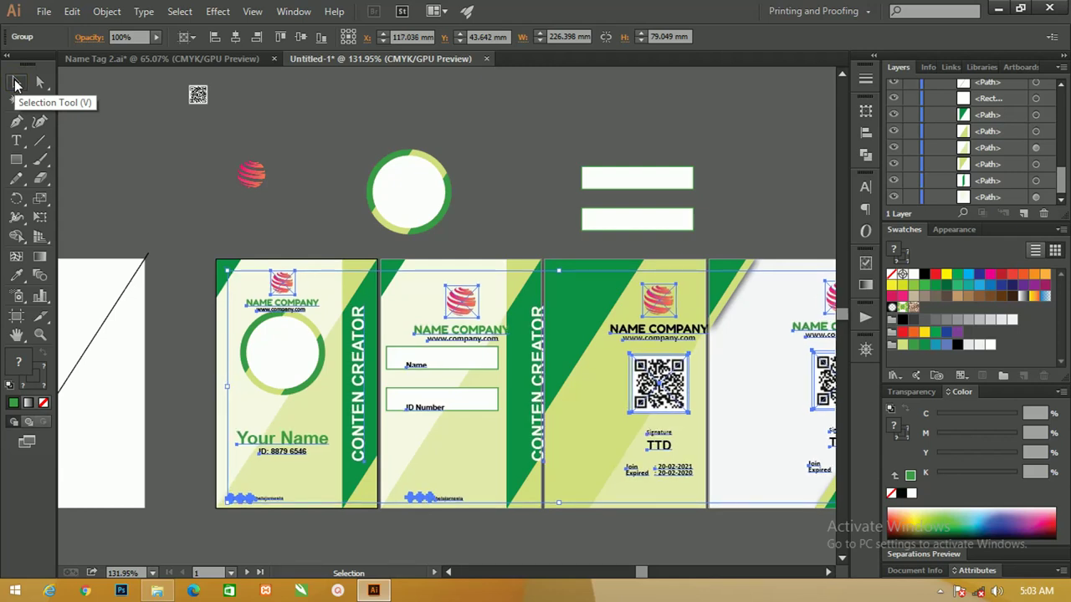
key(Right)
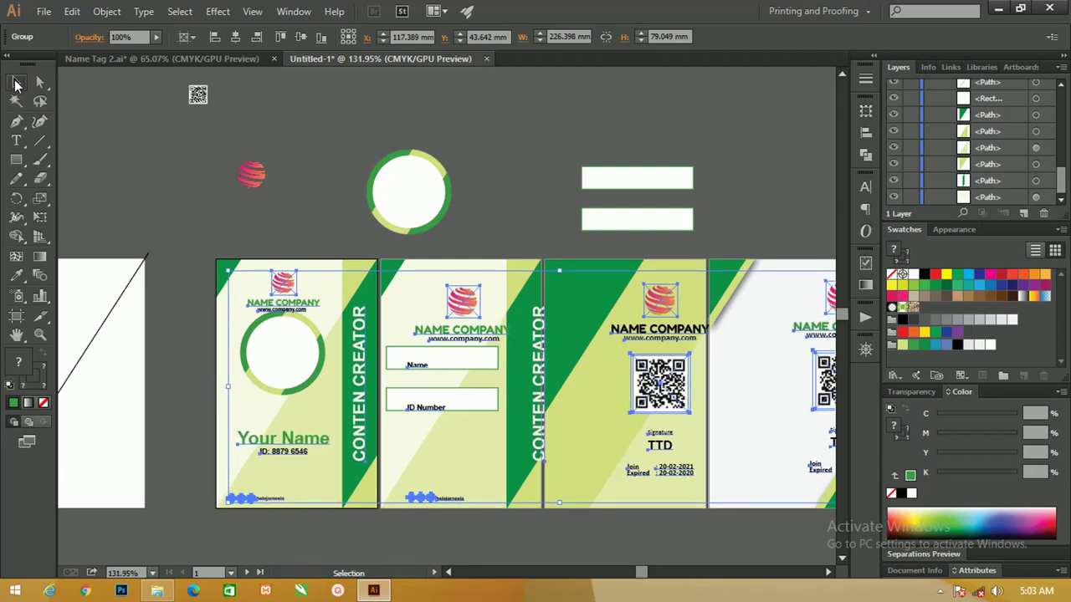
key(Up)
key(Up)
key(Up)
key(Up)
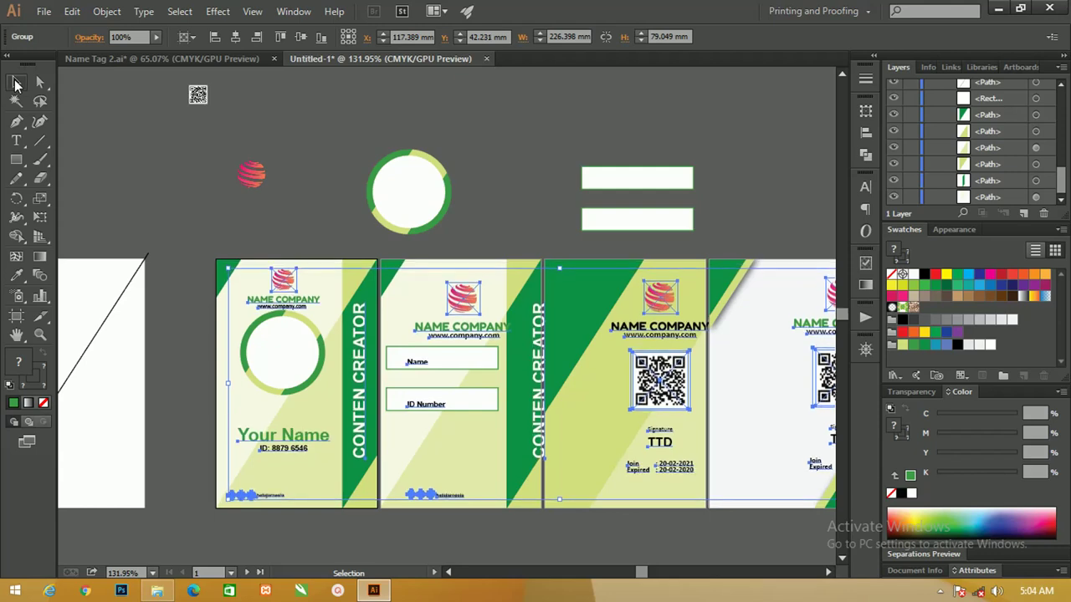
key(Down)
key(Down)
key(Down)
key(Right)
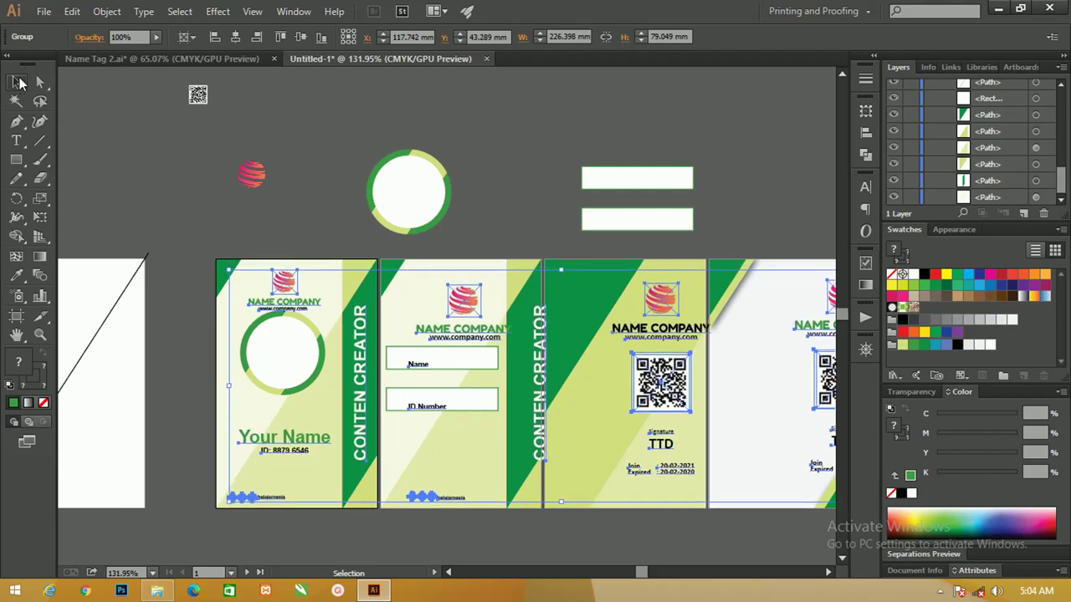
click(94, 78)
drag(404, 214, 249, 199)
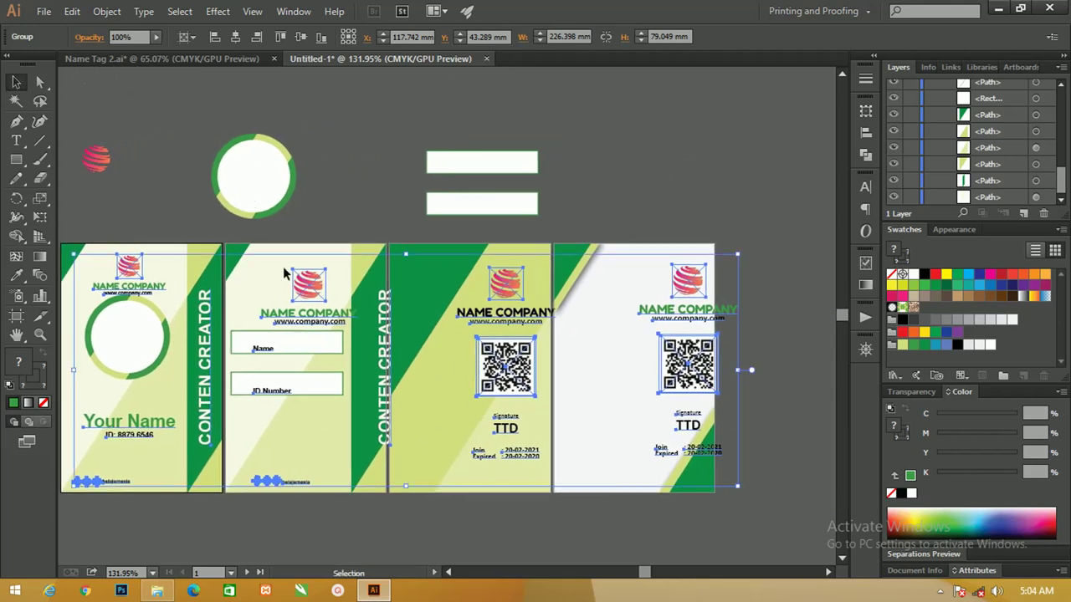
right_click(311, 284)
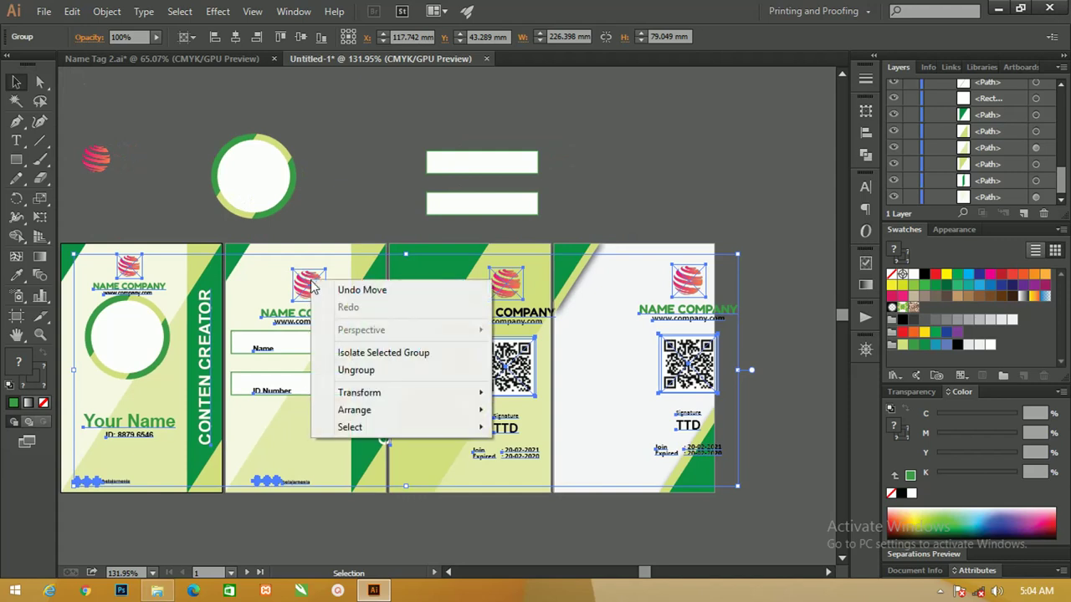
- Ungroup the content, raise card 2's logo and company name, and put the Name and ID Number labels above their boxes
click(378, 370)
click(339, 195)
drag(293, 209, 360, 201)
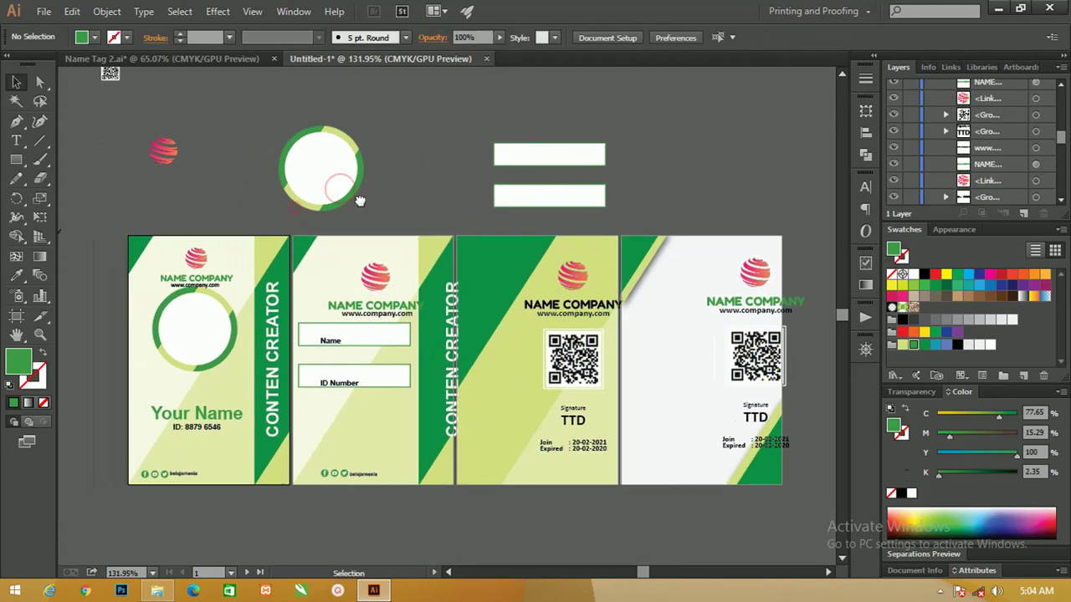
click(377, 278)
shift+click(405, 313)
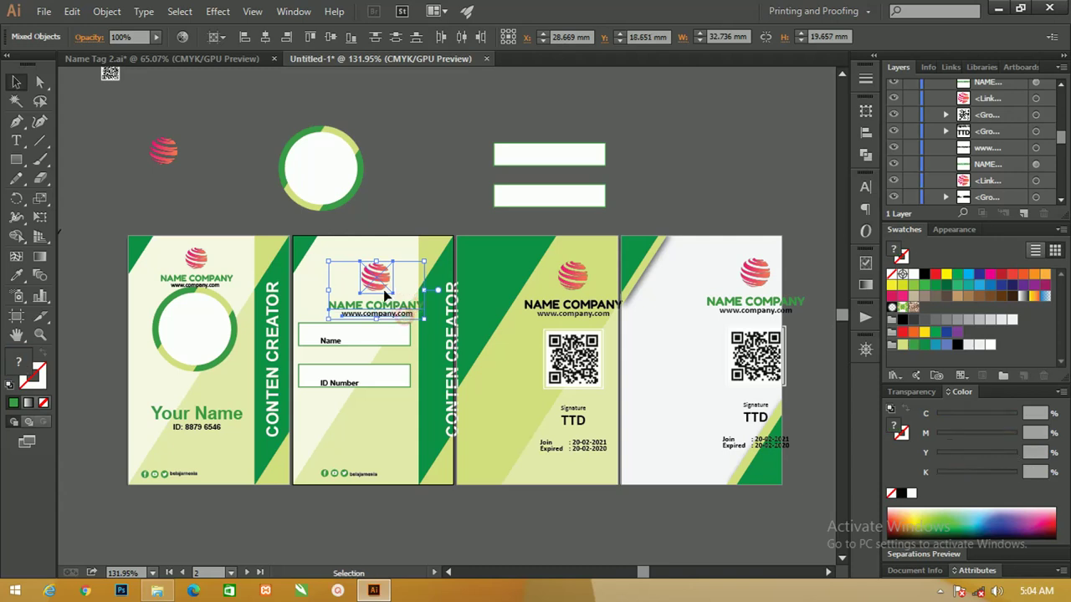
drag(410, 303, 342, 276)
drag(352, 388, 313, 323)
shift+click(335, 341)
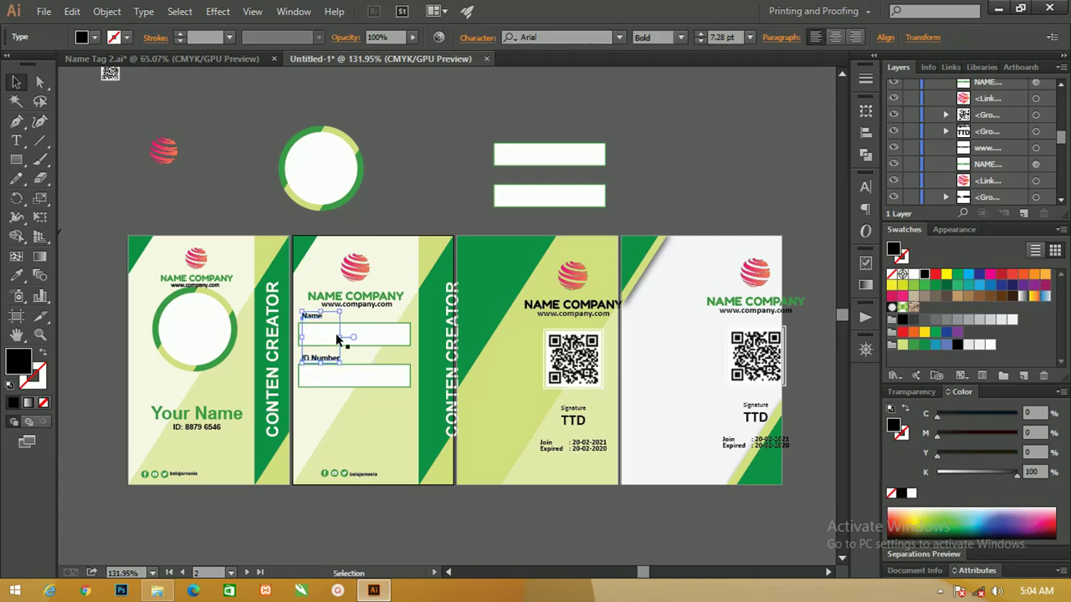
- Move card 2's CONTEN CREATOR text into the green stripe and lower its name fields and labels
click(449, 341)
drag(448, 312, 432, 310)
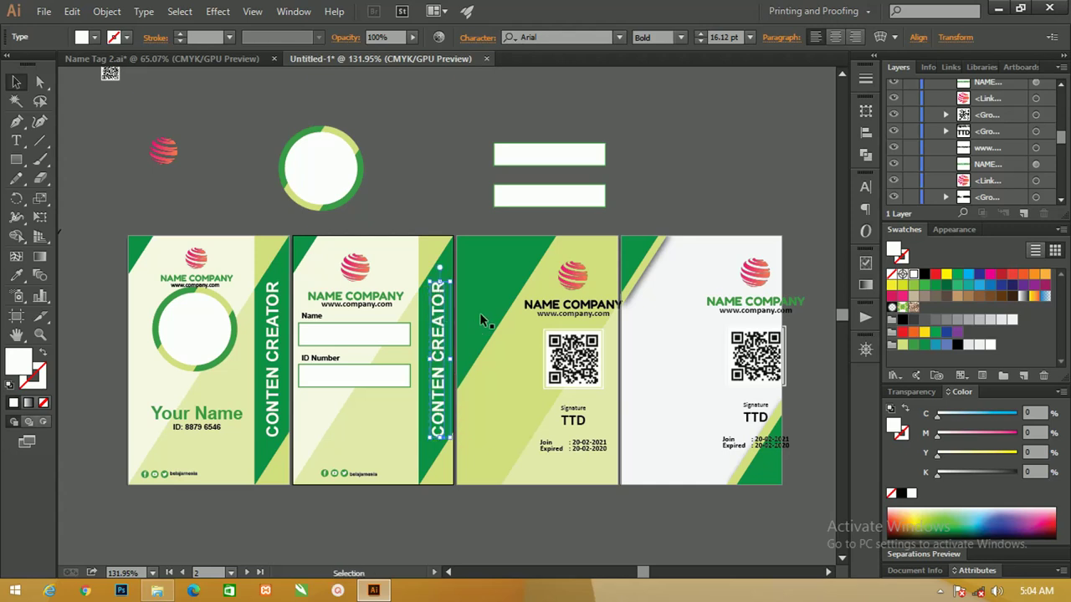
click(316, 324)
shift+click(362, 323)
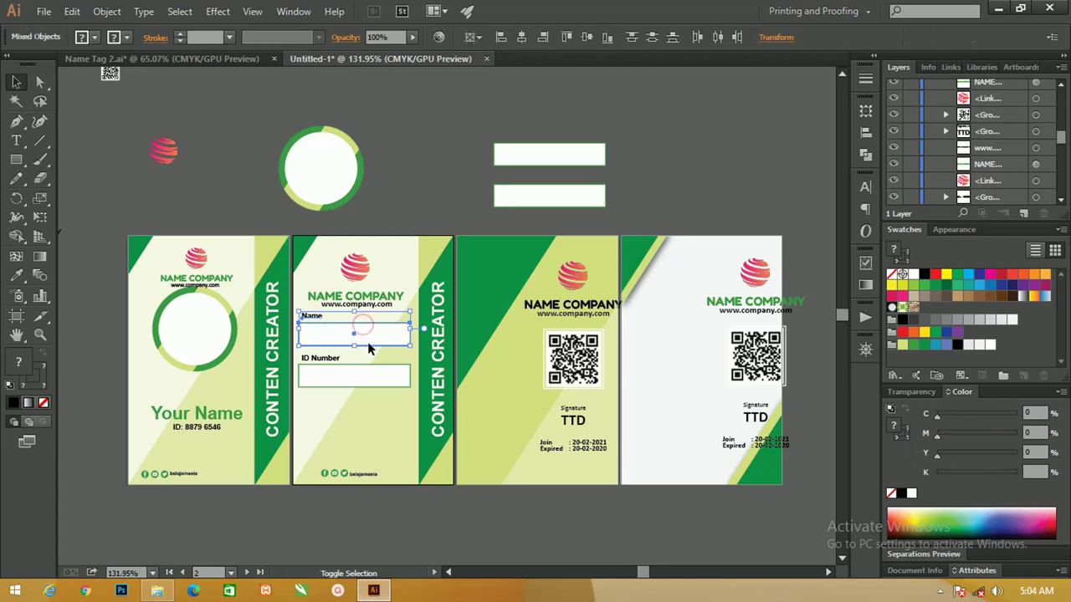
shift+click(333, 361)
mouse_move(374, 340)
mouse_down()
mouse_move(375, 352)
mouse_move(381, 306)
mouse_up()
click(374, 301)
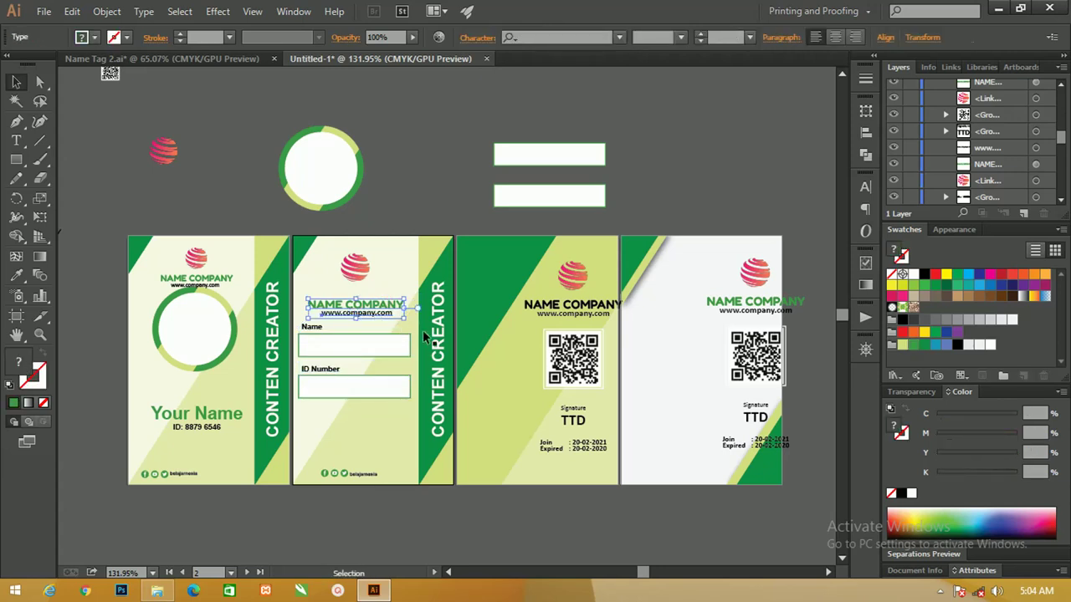
drag(396, 349, 334, 343)
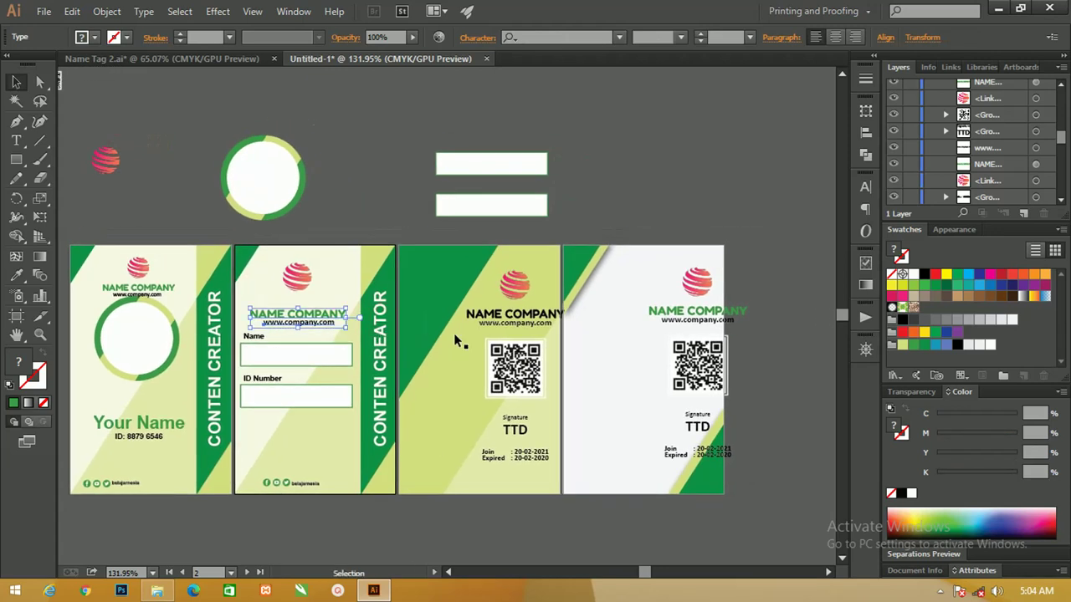
- Centre and slightly enlarge card 3's logo, company name, QR code and signature block, then group them
drag(454, 333, 436, 331)
click(480, 272)
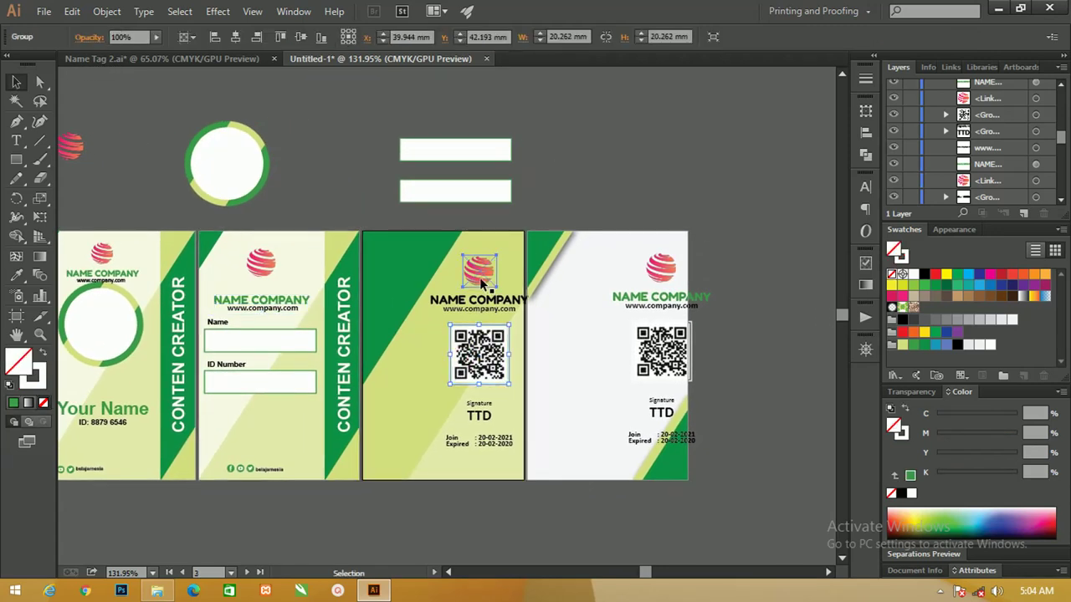
shift+click(483, 308)
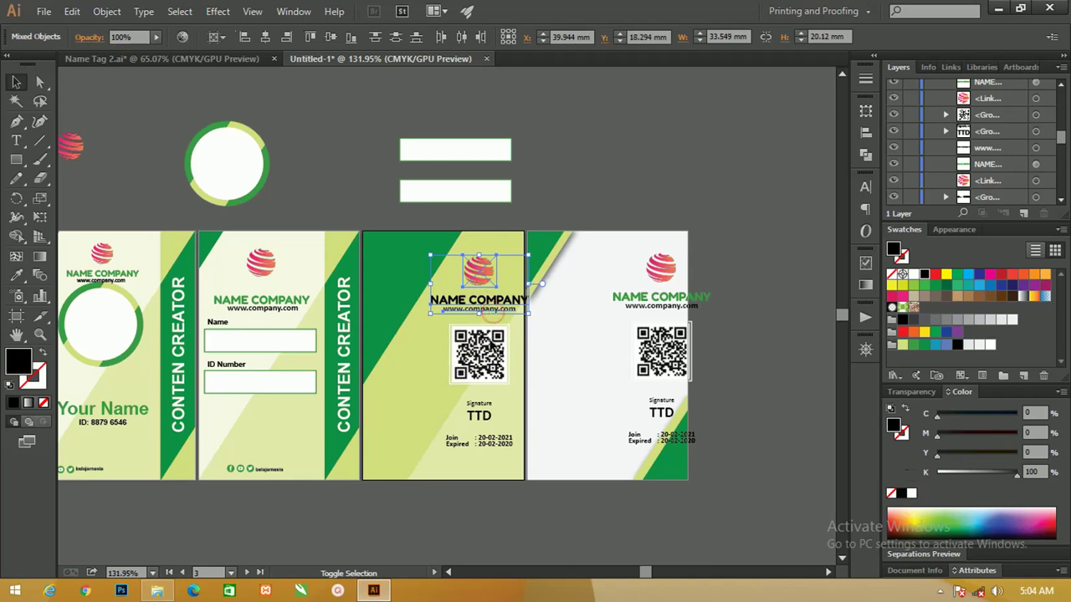
shift+click(497, 347)
shift+click(487, 408)
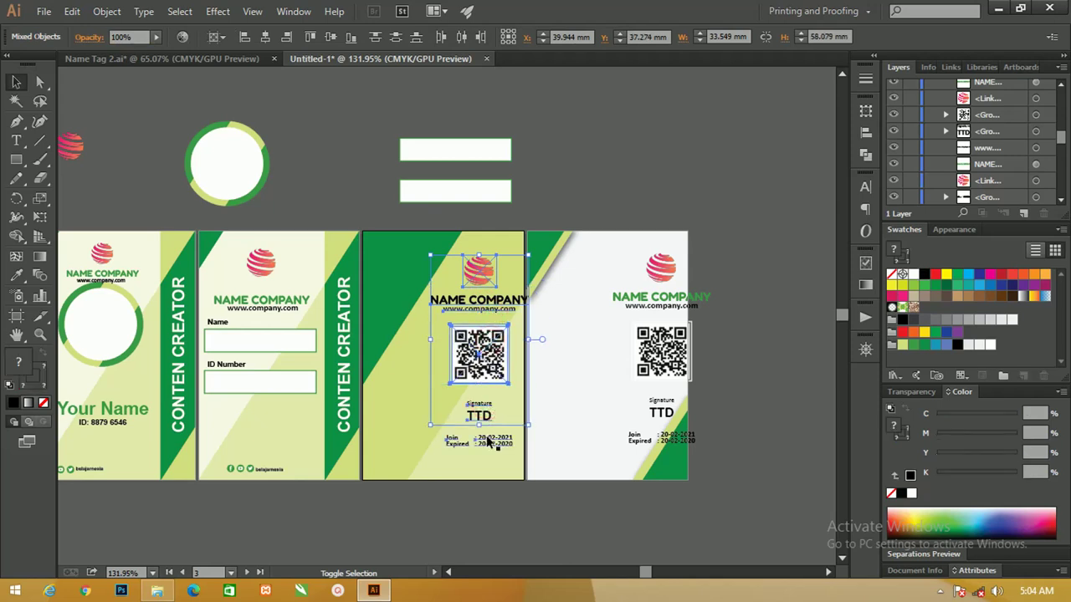
drag(487, 356, 442, 354)
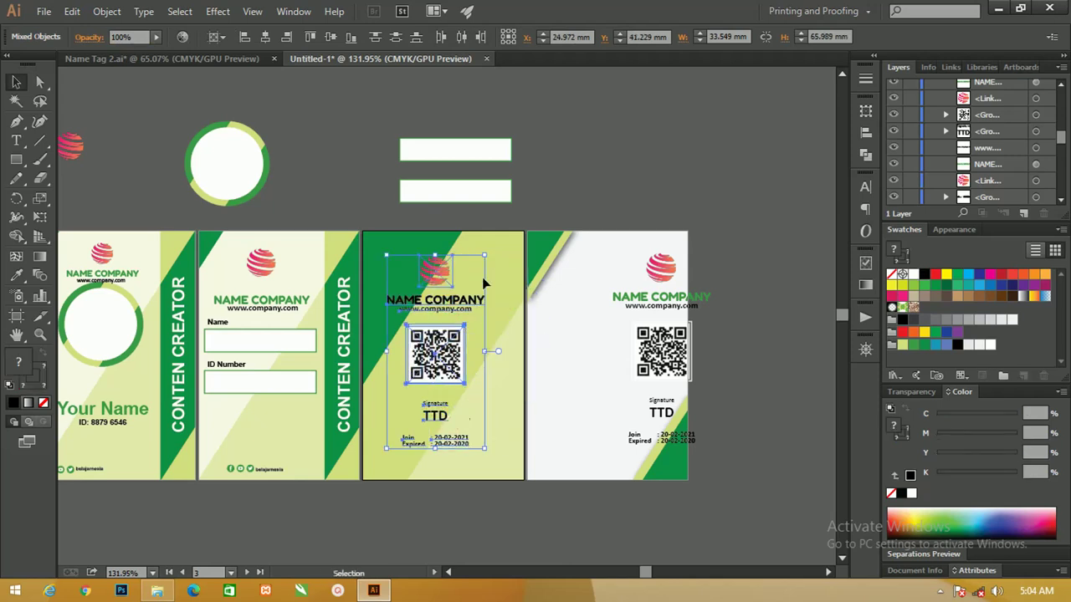
drag(485, 257, 490, 247)
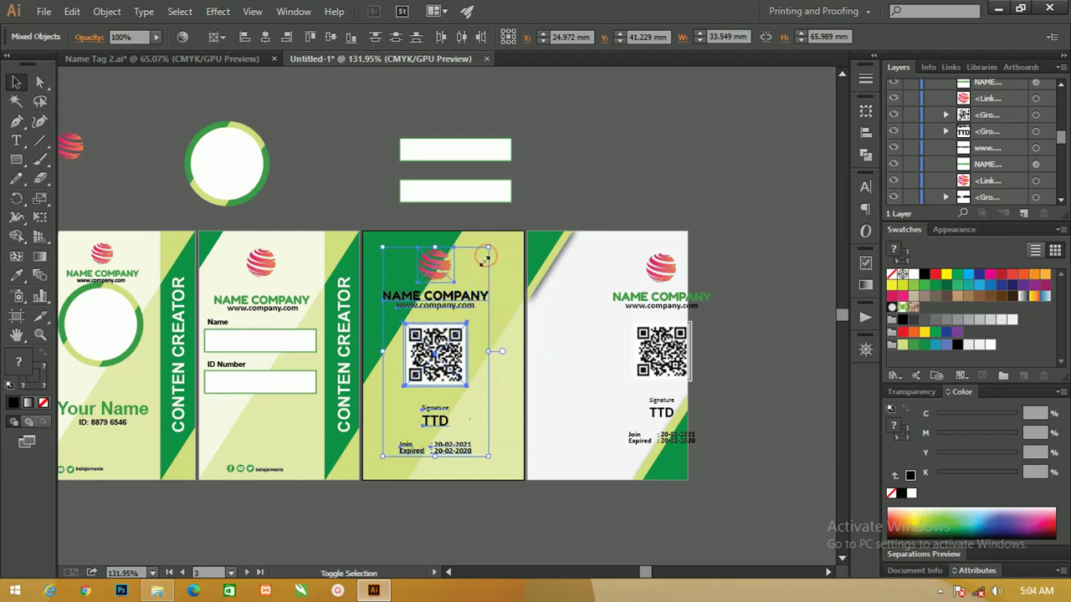
drag(450, 279, 479, 302)
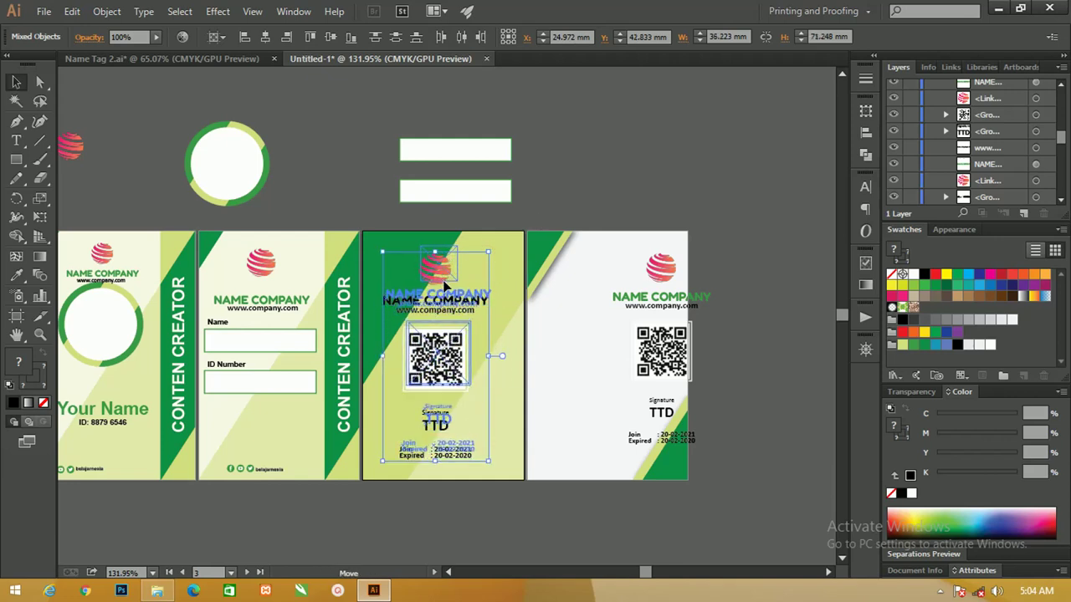
key(ctrl)
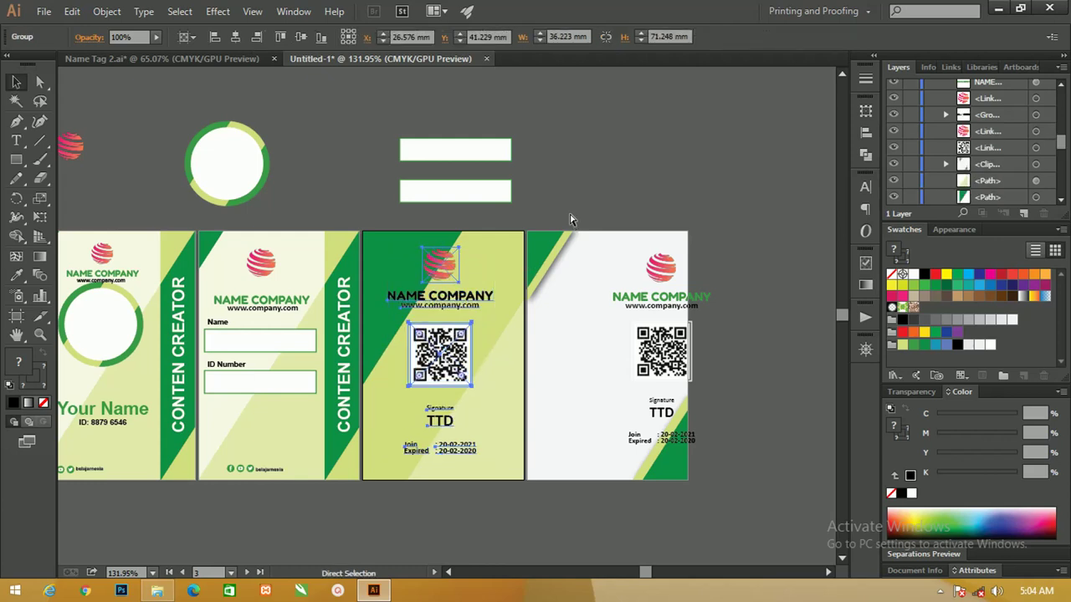
- Select card 4's logo, text and QR code block and centre it on the card
click(660, 274)
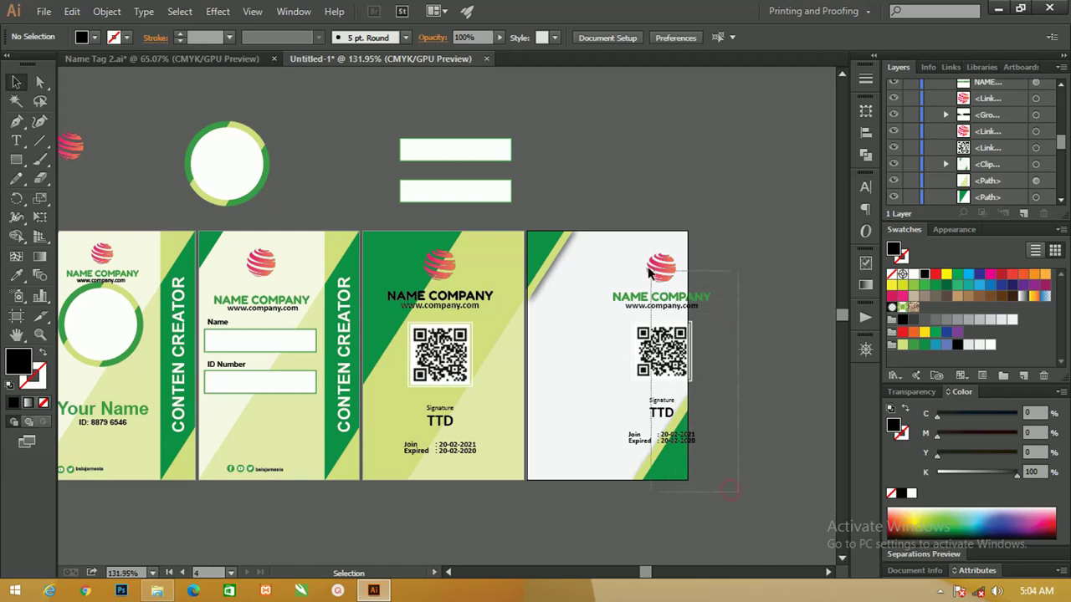
mouse_move(710, 449)
mouse_down()
mouse_move(623, 255)
mouse_move(600, 285)
mouse_up()
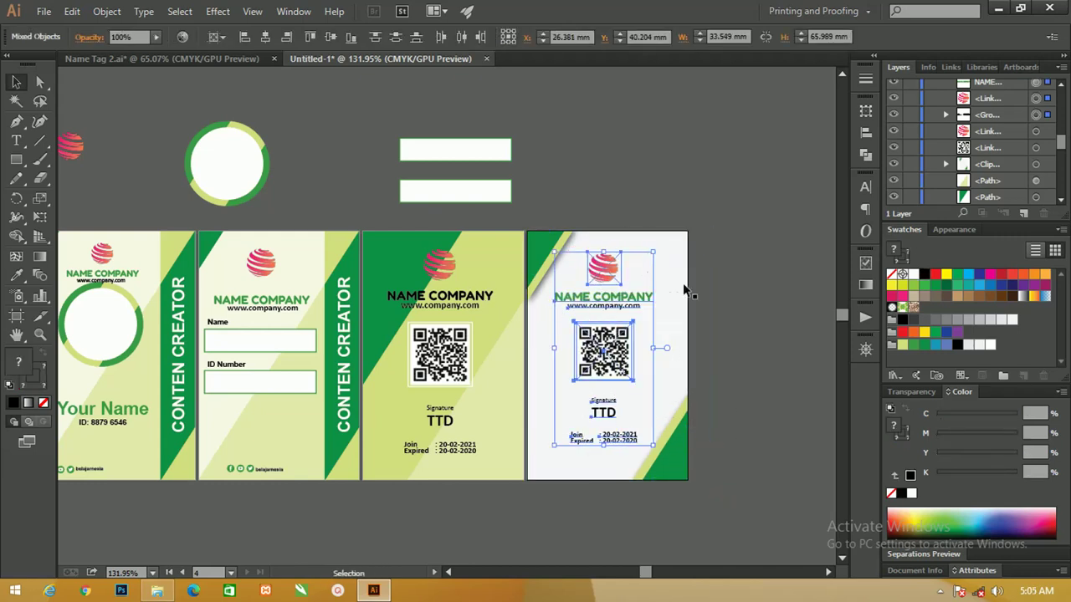
click(699, 215)
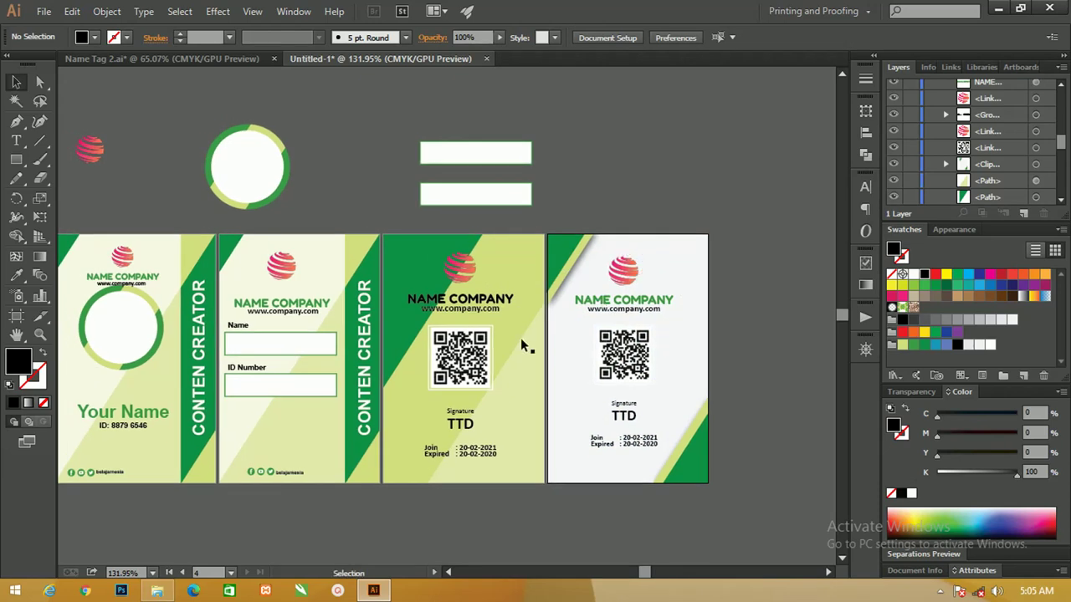
- Lower the green ring on card 1 slightly
drag(452, 338, 499, 350)
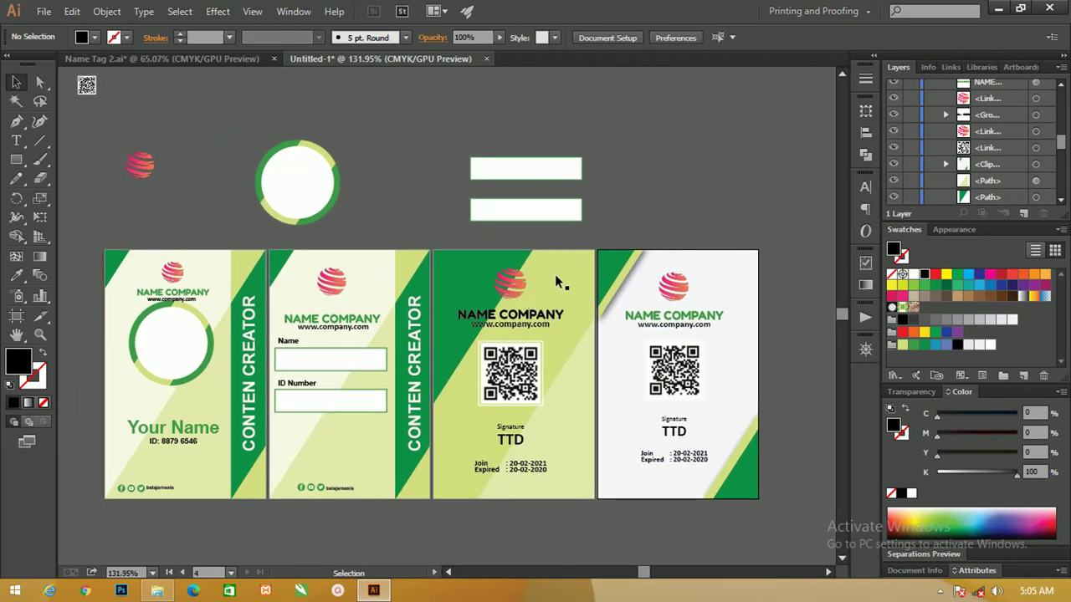
scroll(276, 318, left, 1)
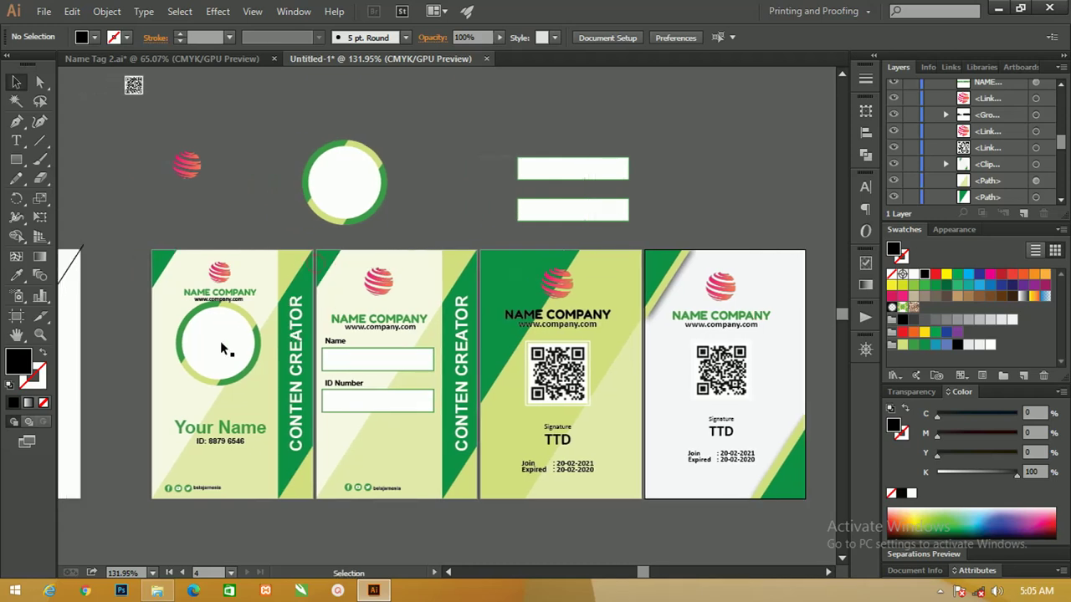
click(225, 343)
drag(226, 339, 224, 351)
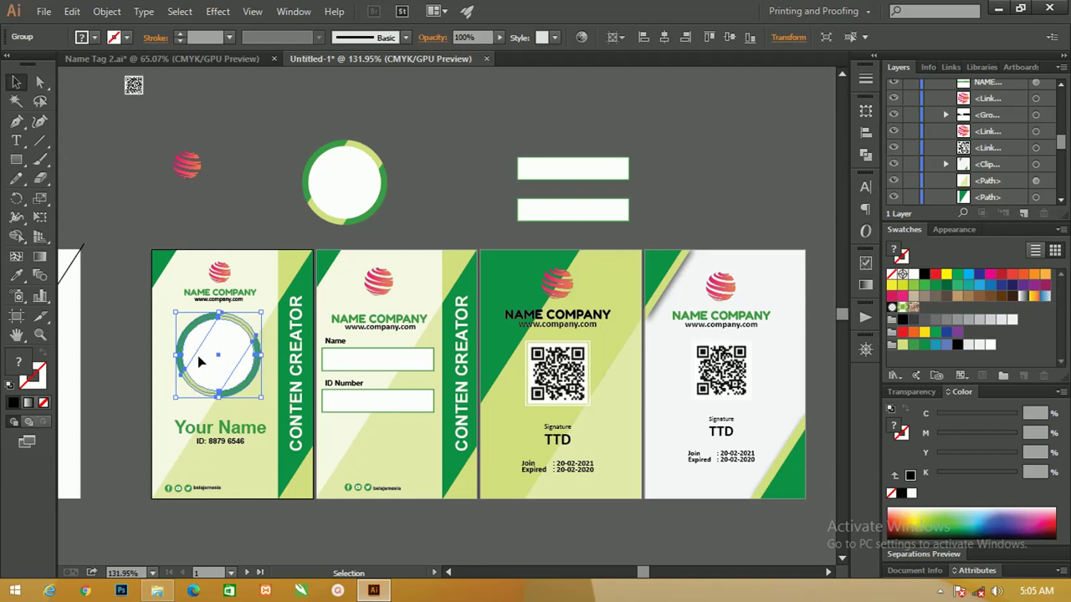
- Import the avatar image from File Explorer and set its width to 10 with proportions linked
click(156, 591)
mouse_move(380, 320)
mouse_down()
mouse_move(389, 481)
mouse_move(443, 178)
mouse_up()
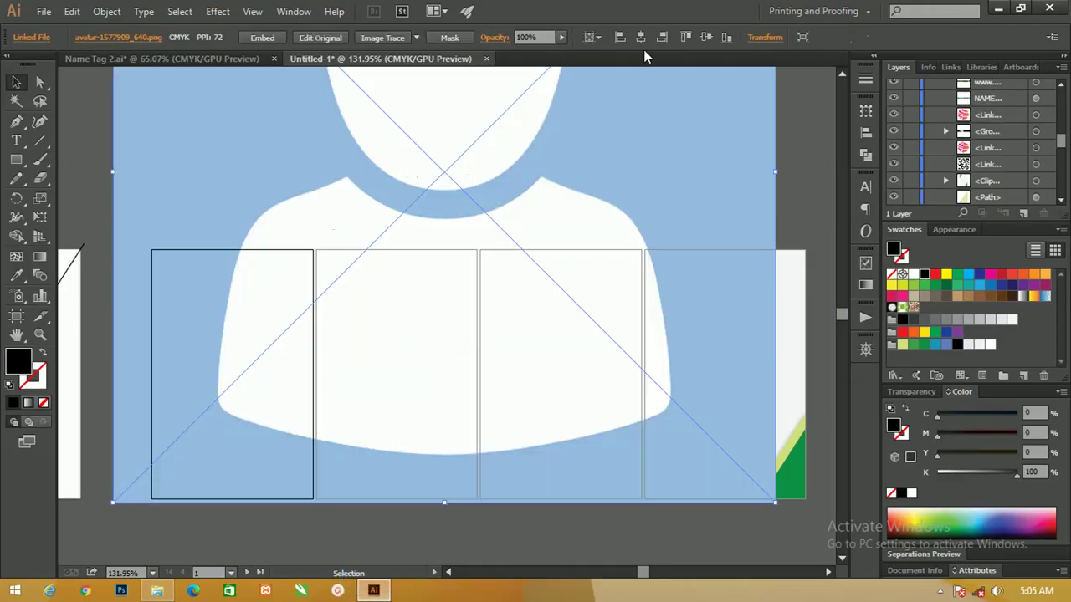
click(765, 37)
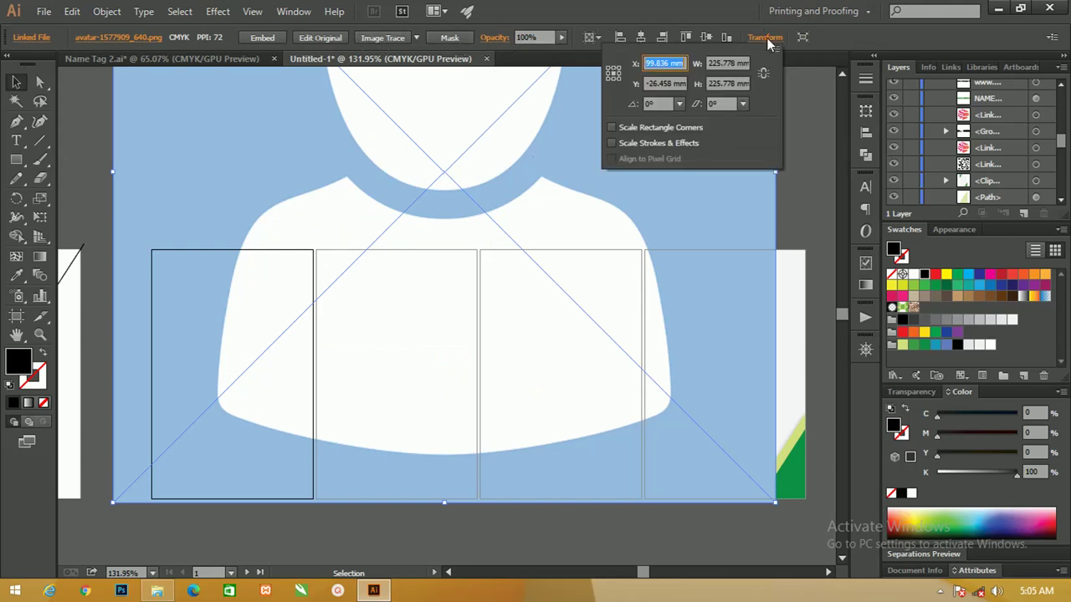
click(763, 74)
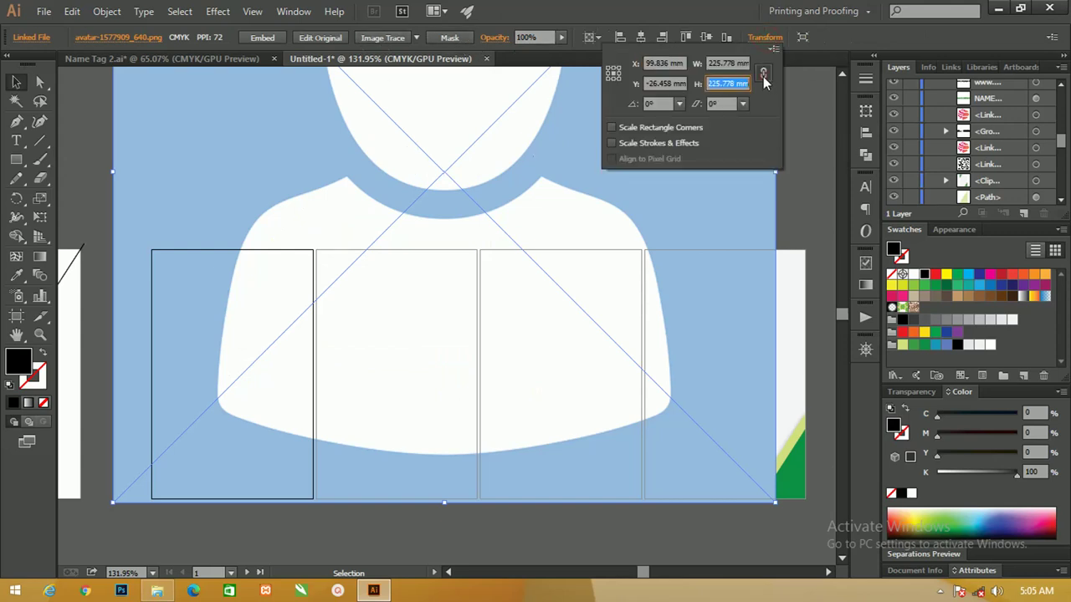
click(717, 63)
text(10)
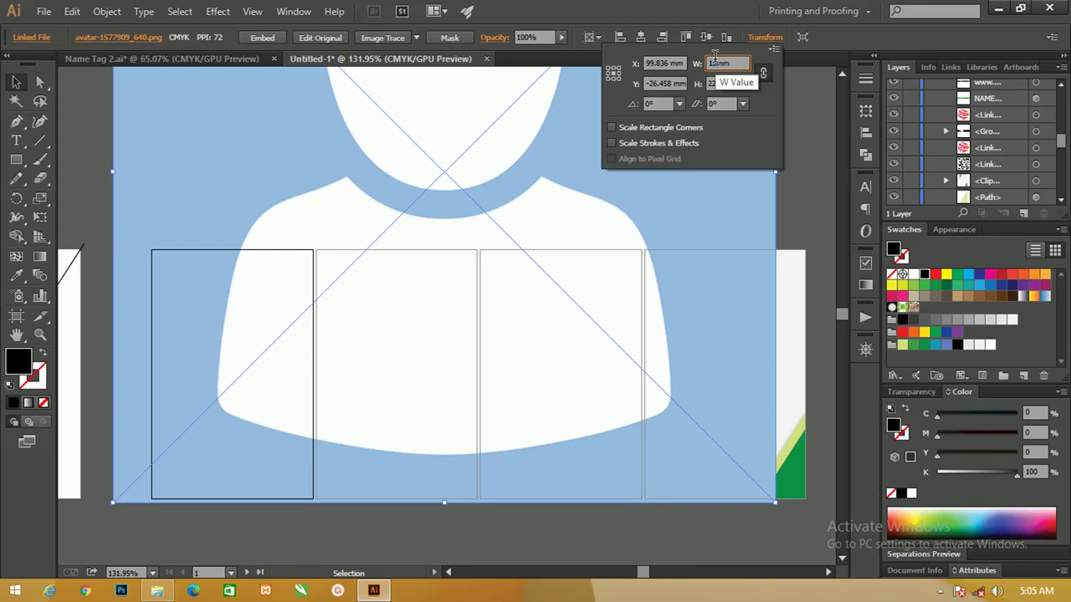
key(Return)
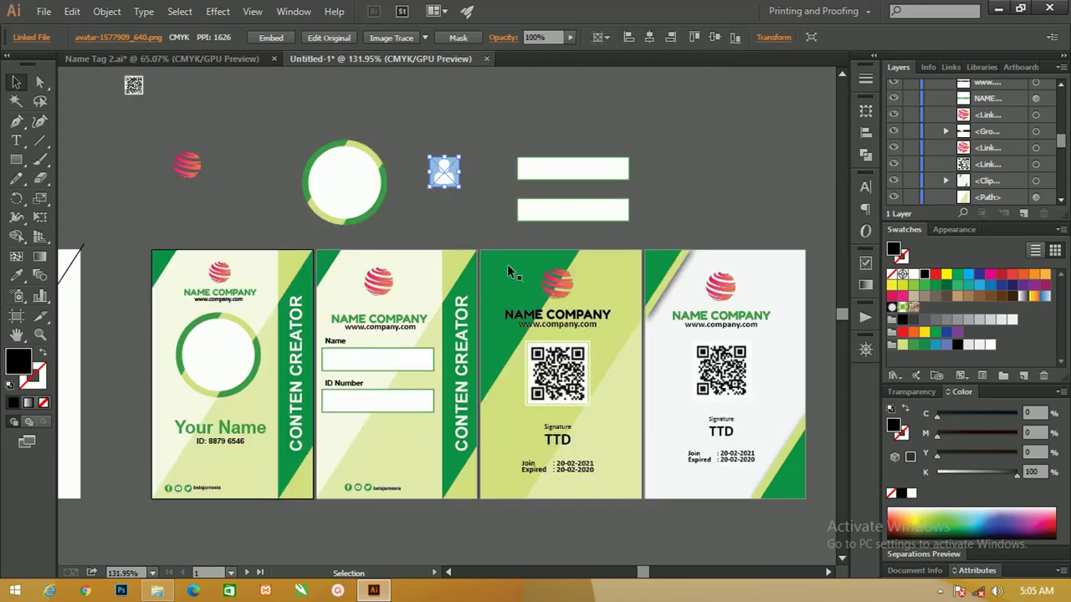
- Move and enlarge the avatar over card 1's circle, send it backward, and zoom in
scroll(509, 271, left, 3)
mouse_move(512, 165)
mouse_down()
mouse_move(276, 379)
mouse_move(364, 282)
mouse_up()
drag(308, 336, 317, 336)
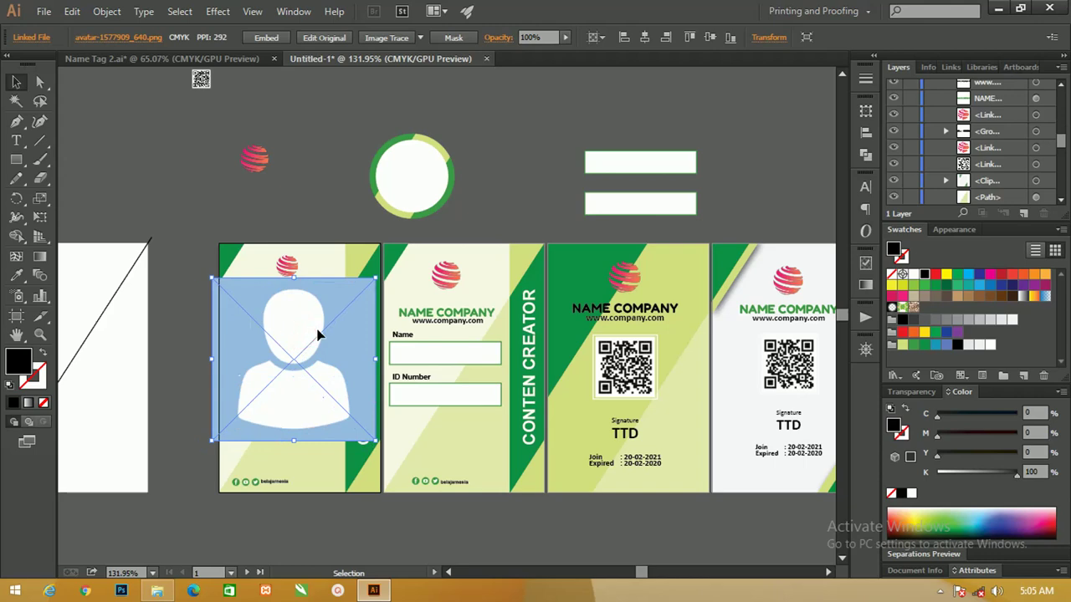
key(ctrl+bracketleft)
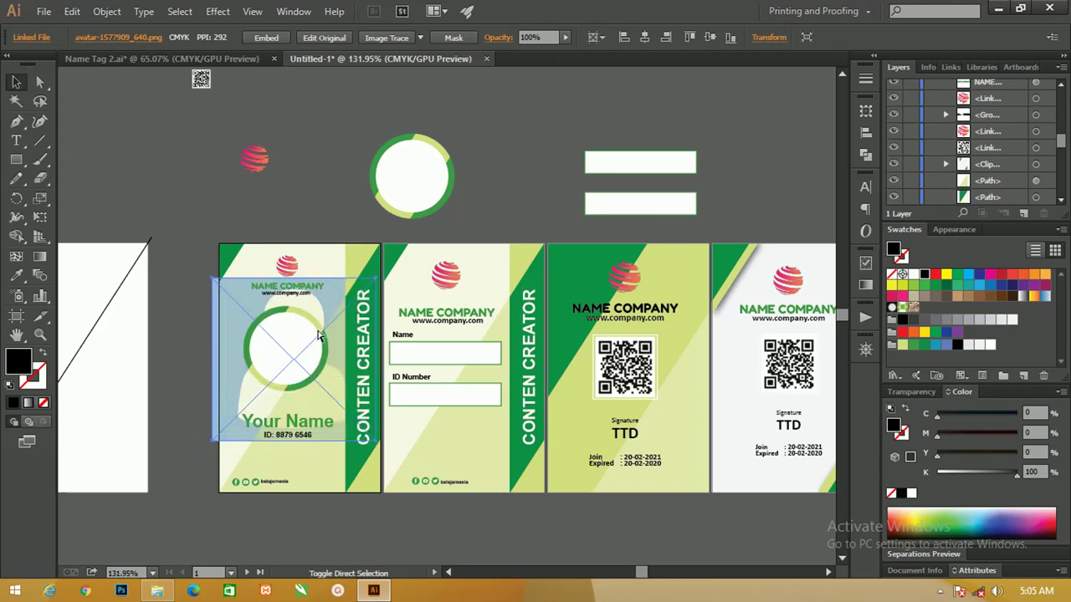
key(z)
drag(318, 335, 402, 343)
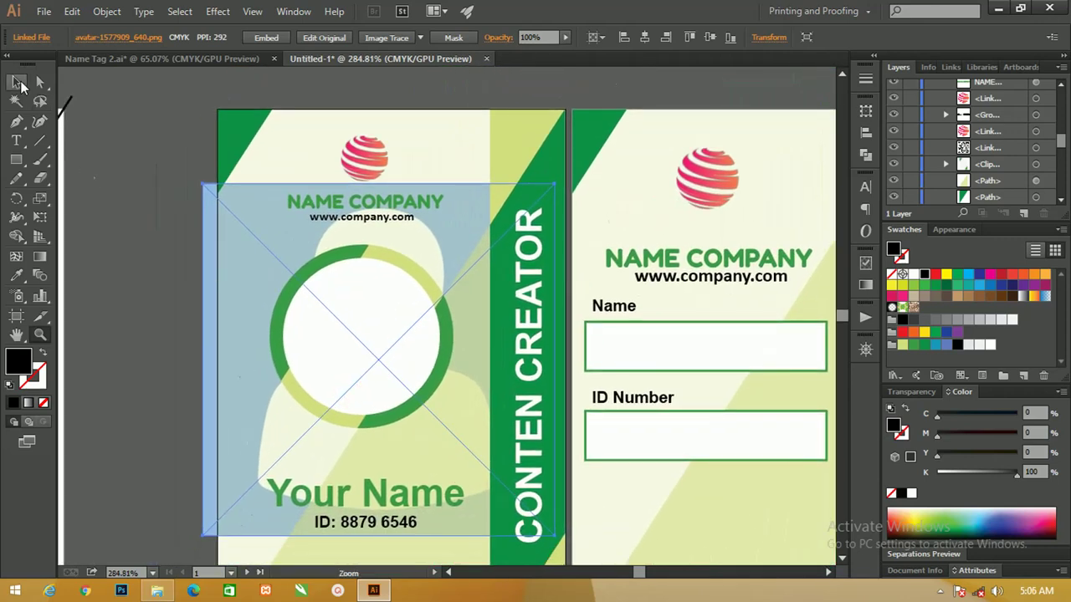
- Ungroup card 1's ring and select its white inner circle on its own
click(16, 82)
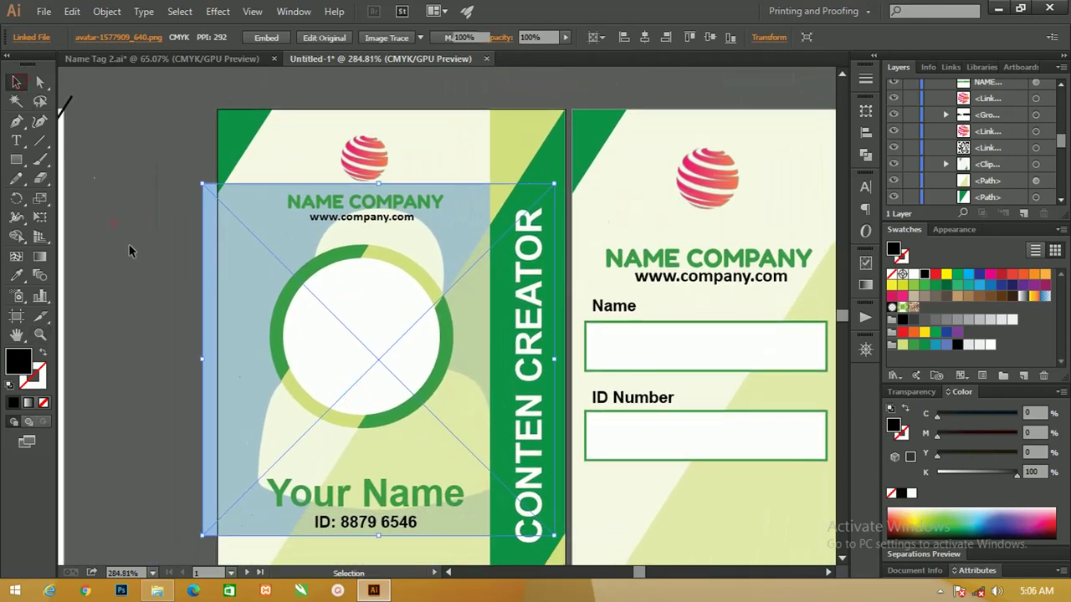
click(348, 319)
right_click(360, 306)
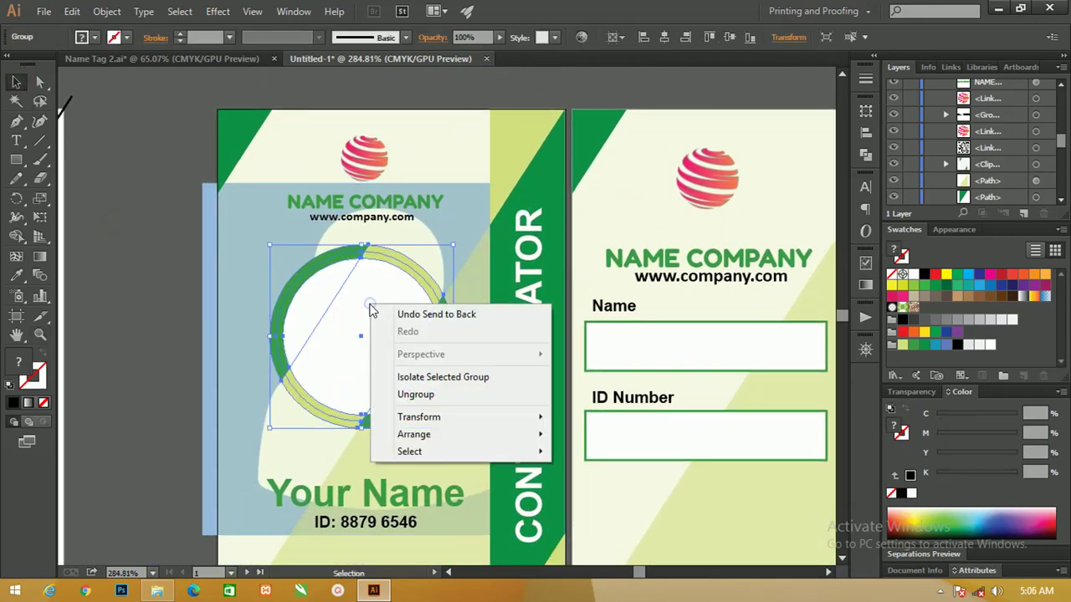
click(393, 389)
click(152, 298)
key(a)
click(348, 330)
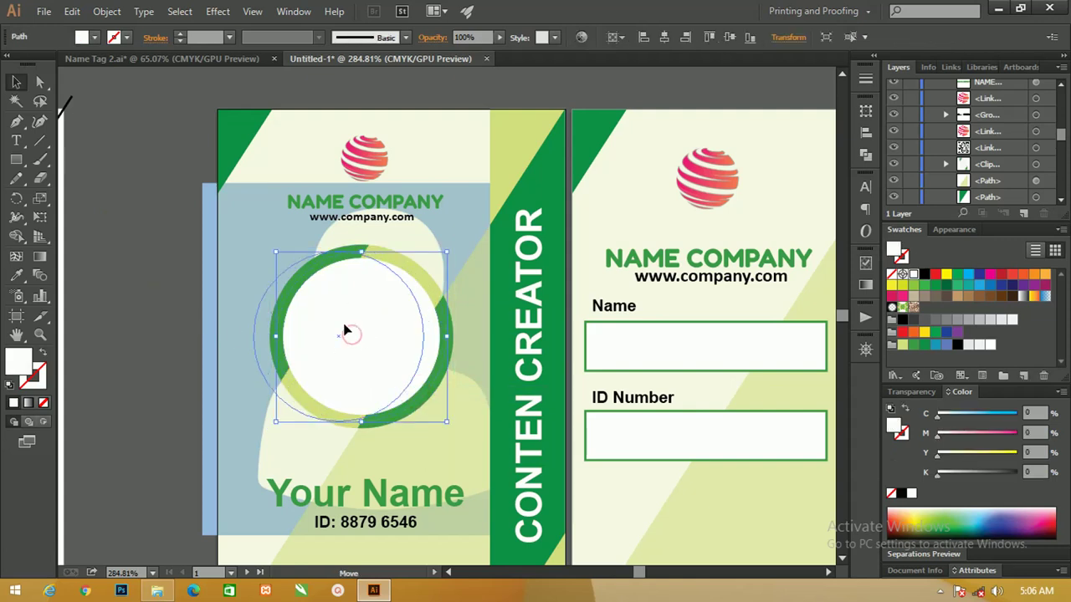
key(shift+Left)
- Return the white circle inside the ring and select it together with the avatar image
key(v)
key(shift+Right)
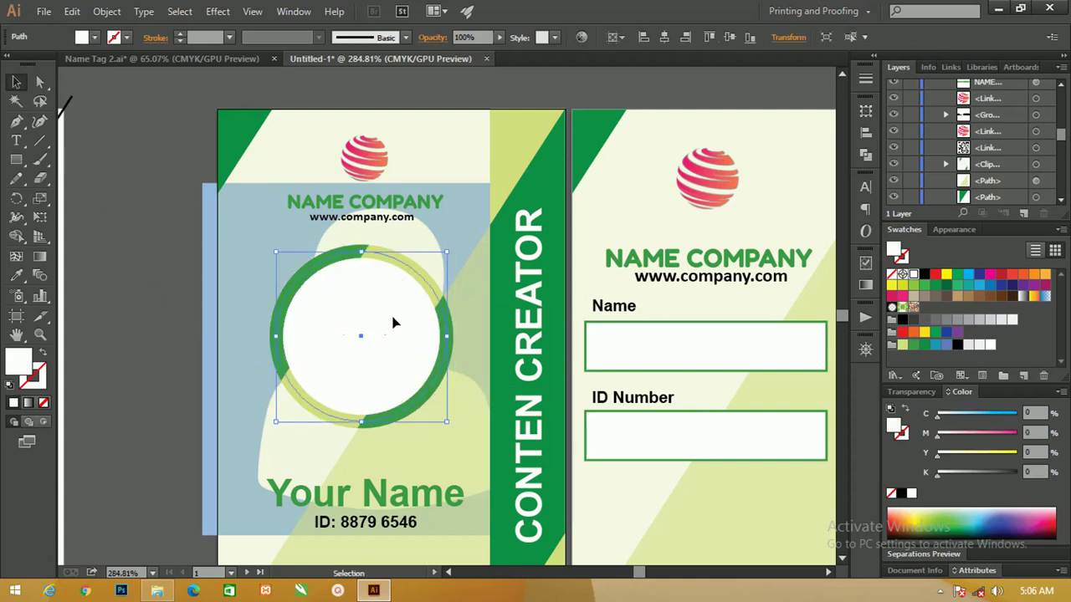
click(448, 225)
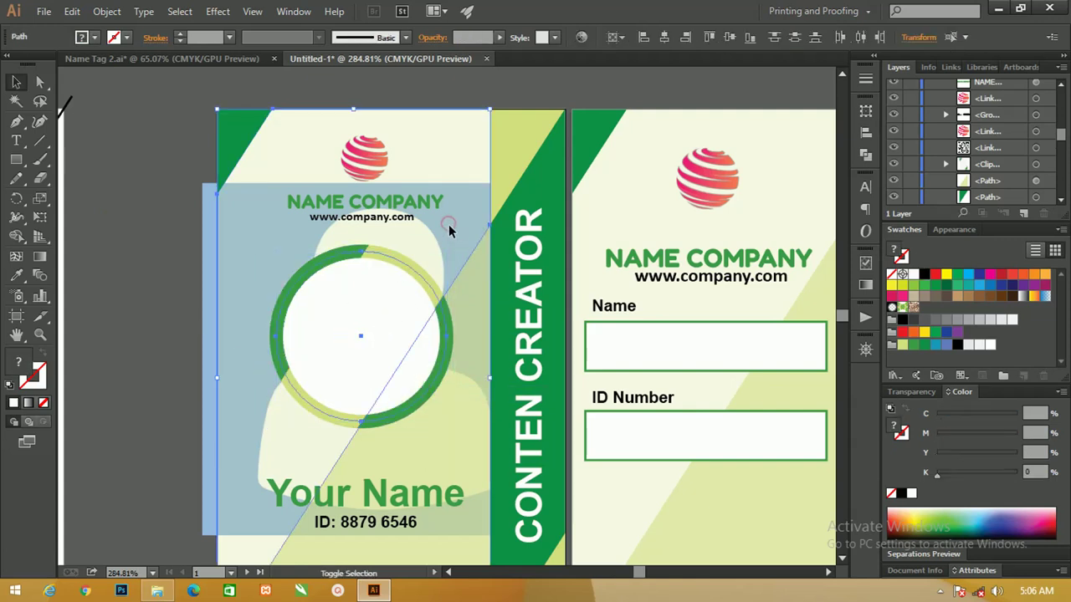
click(201, 220)
click(339, 320)
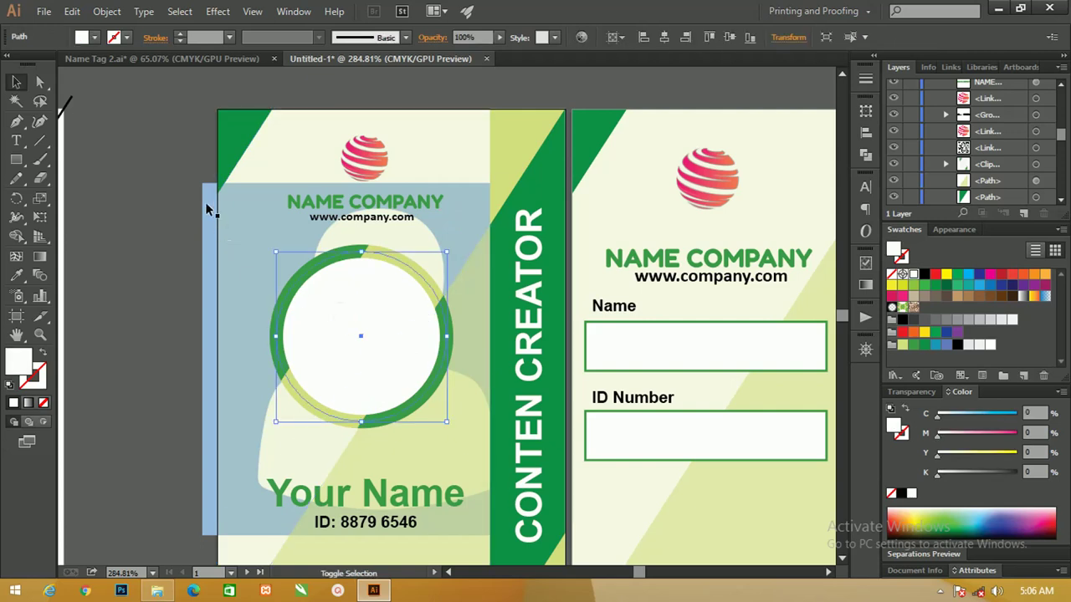
shift+click(207, 209)
- Bring the circle and avatar to front, and give the circle a black outline with no fill
key(ctrl+shift+bracketright)
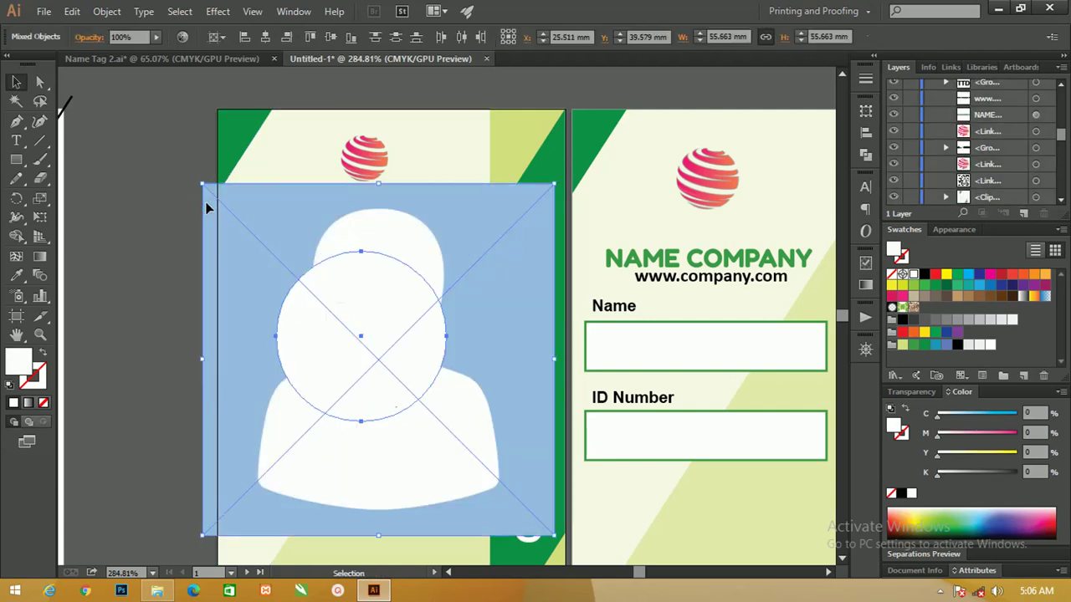
click(159, 205)
click(389, 301)
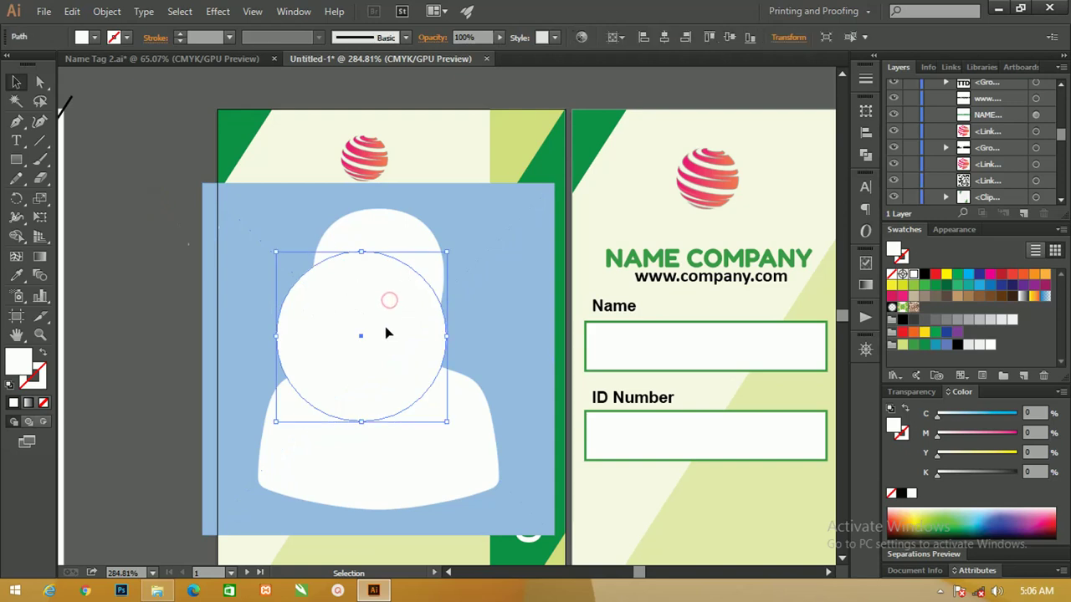
key(d)
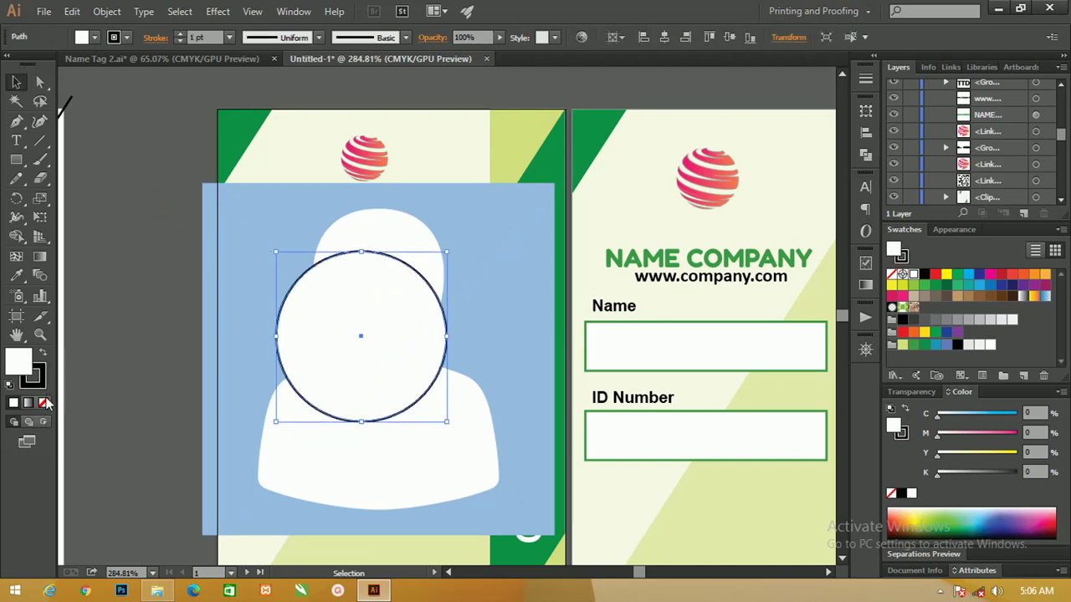
click(46, 402)
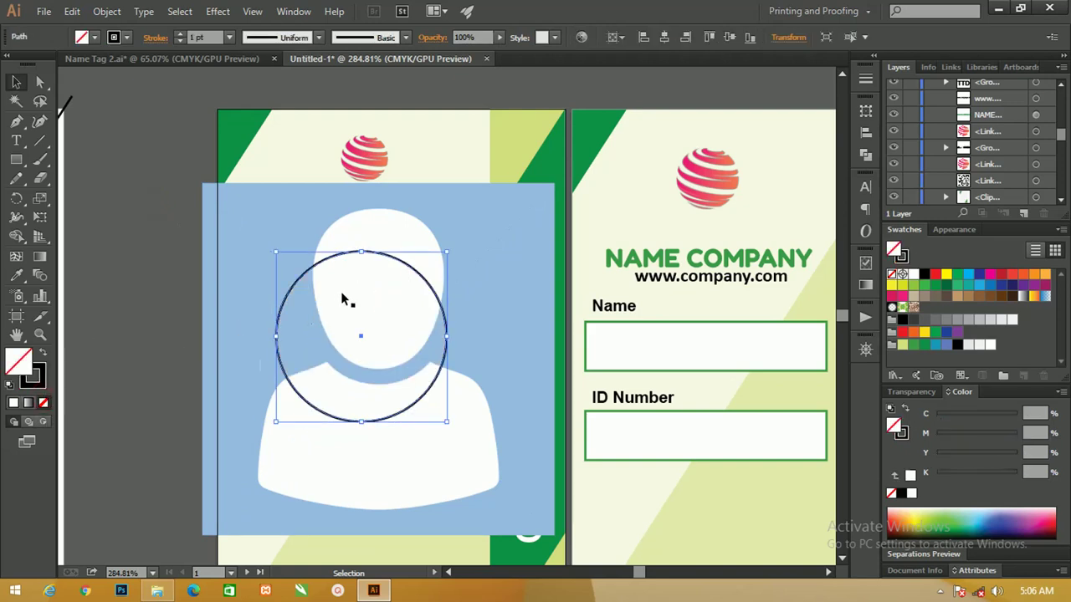
- Shrink the avatar to fit and centre it inside the circle outline
click(492, 490)
drag(553, 535, 424, 406)
drag(285, 234, 333, 282)
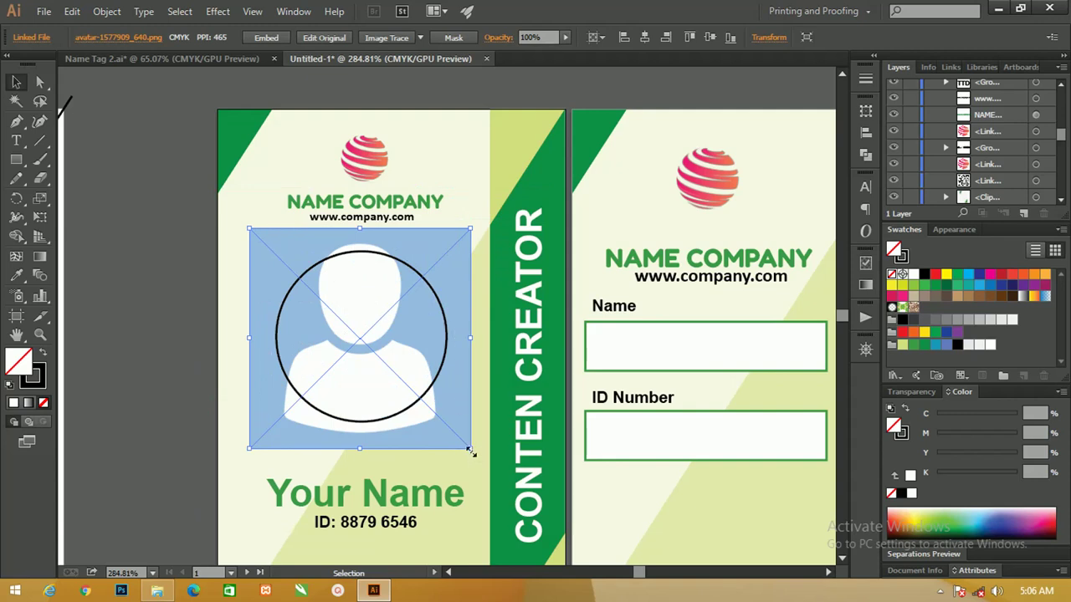
drag(471, 451, 444, 422)
mouse_move(394, 341)
mouse_down()
mouse_move(419, 370)
mouse_move(396, 360)
mouse_up()
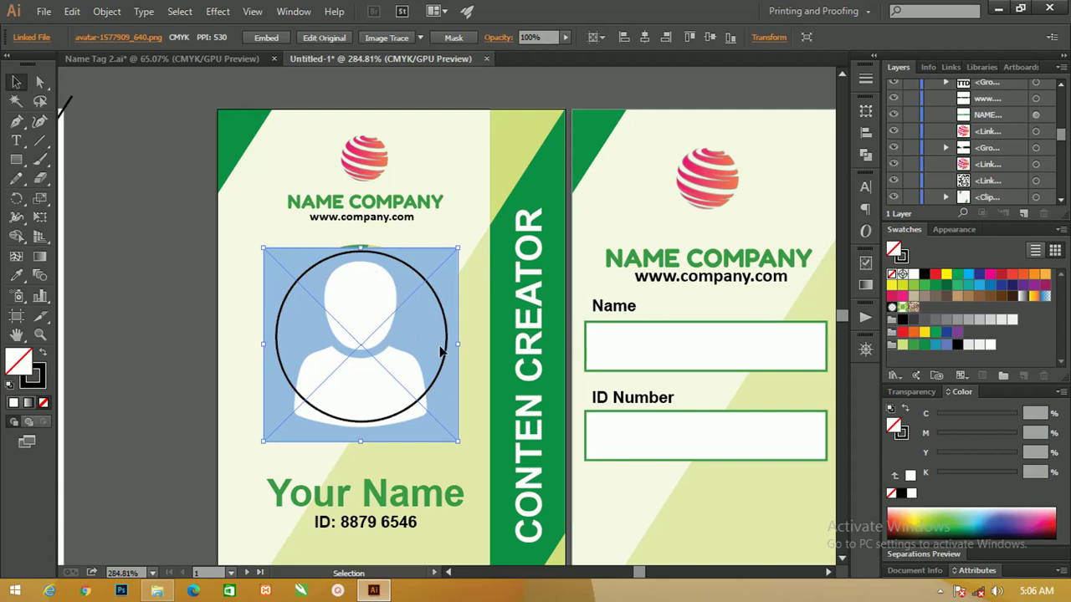
- Select the avatar image together with the circle of card 1's ring
click(445, 324)
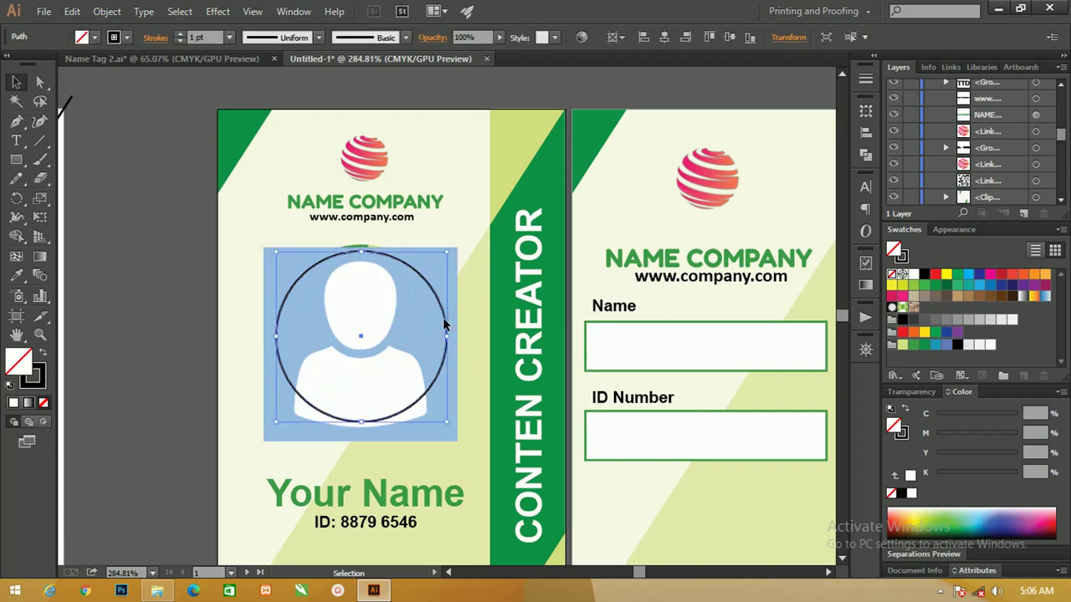
shift+click(447, 276)
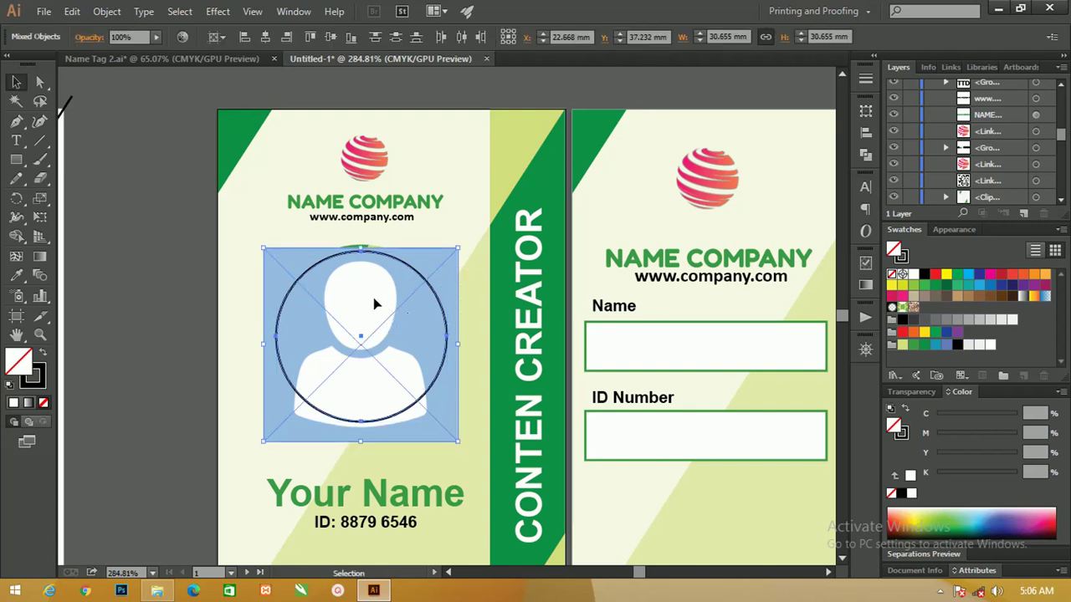
click(190, 264)
click(287, 299)
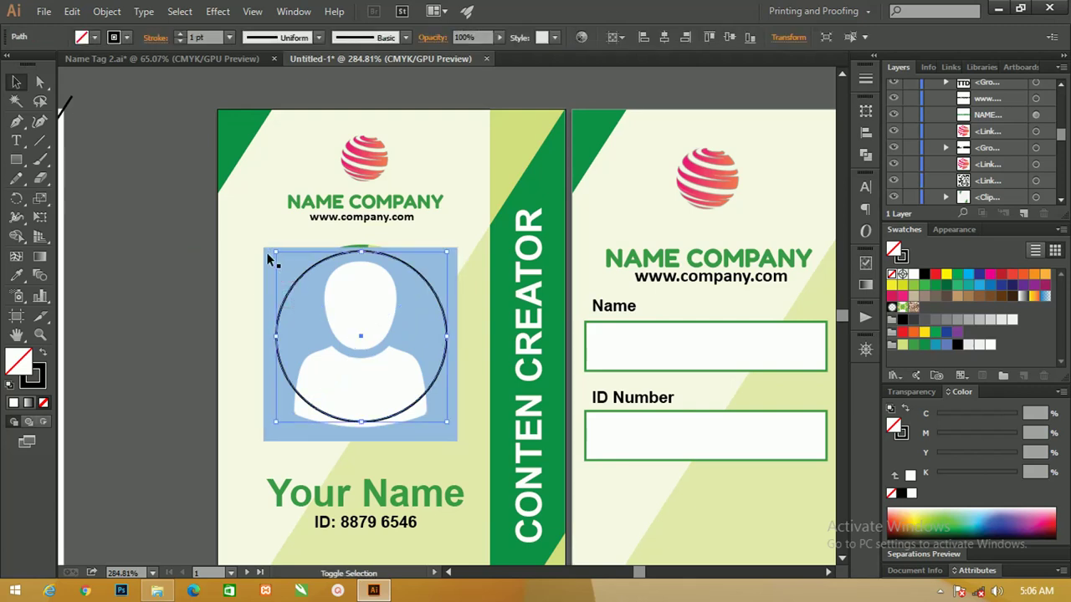
click(605, 38)
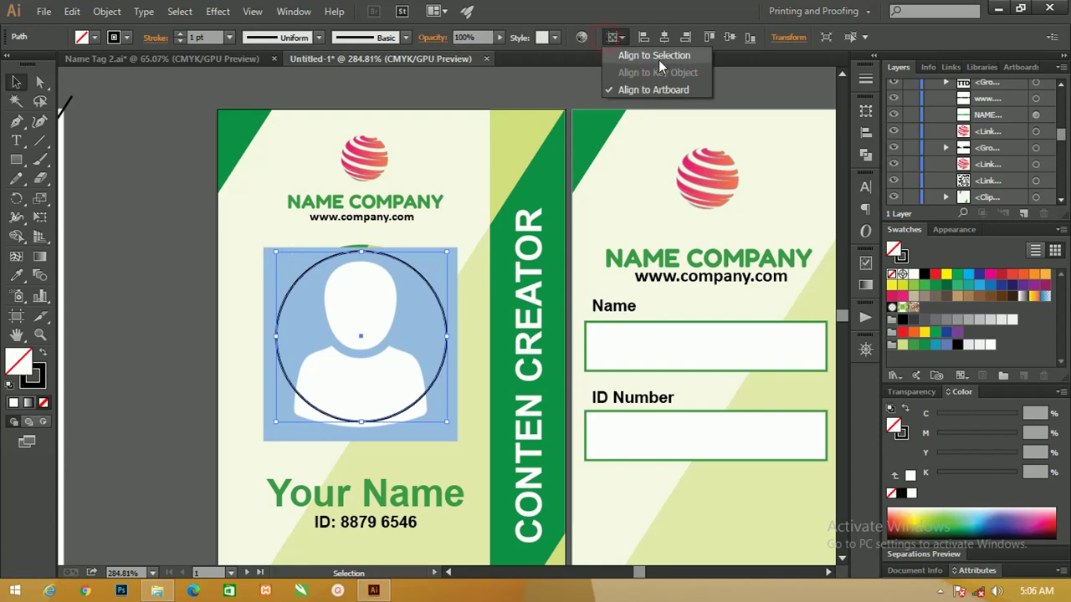
click(482, 76)
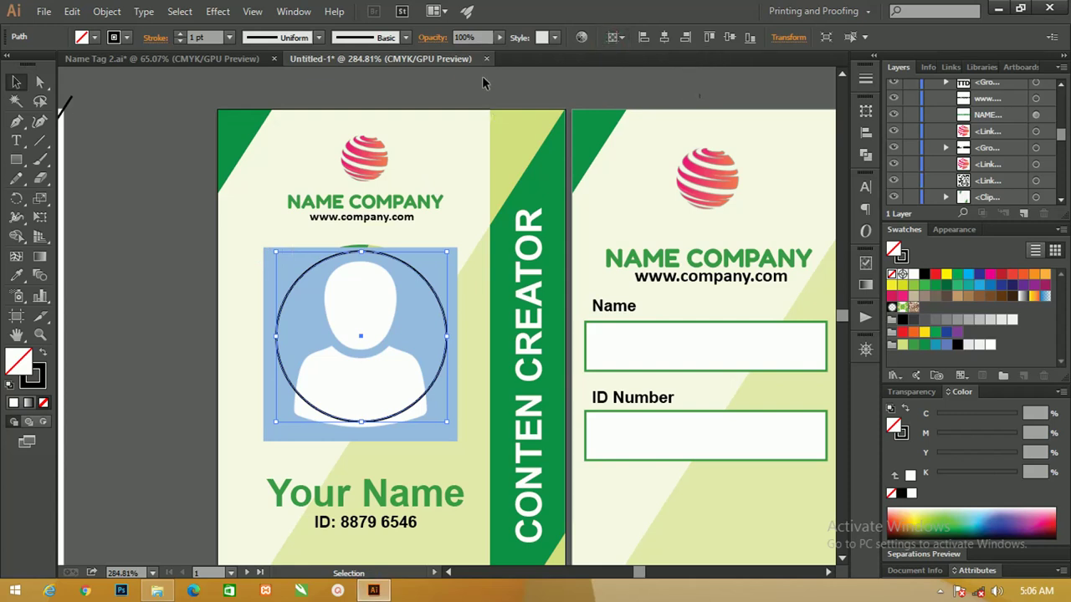
click(195, 243)
click(297, 284)
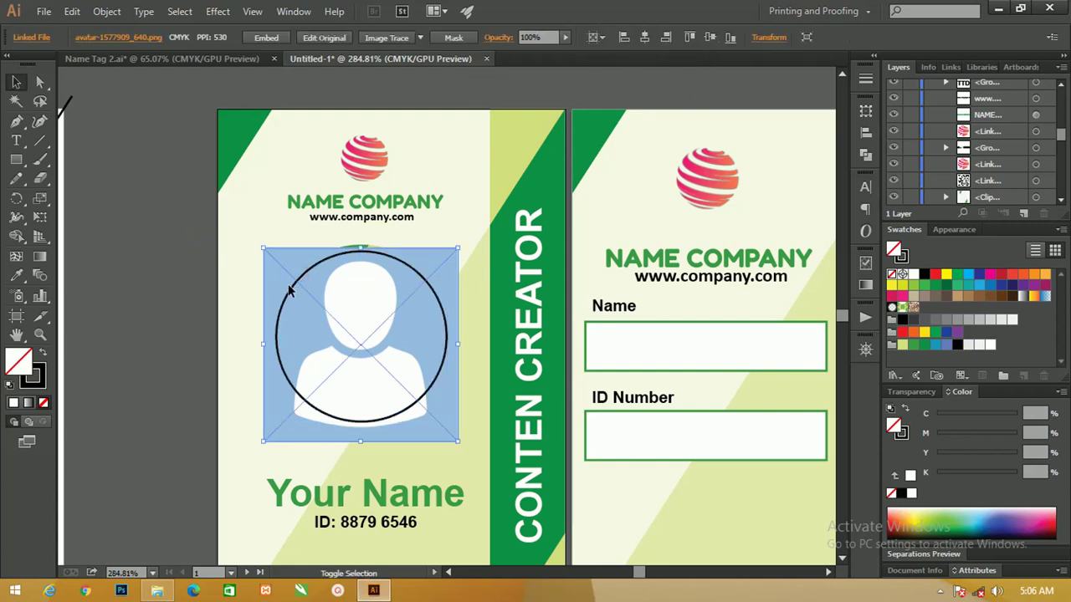
click(288, 289)
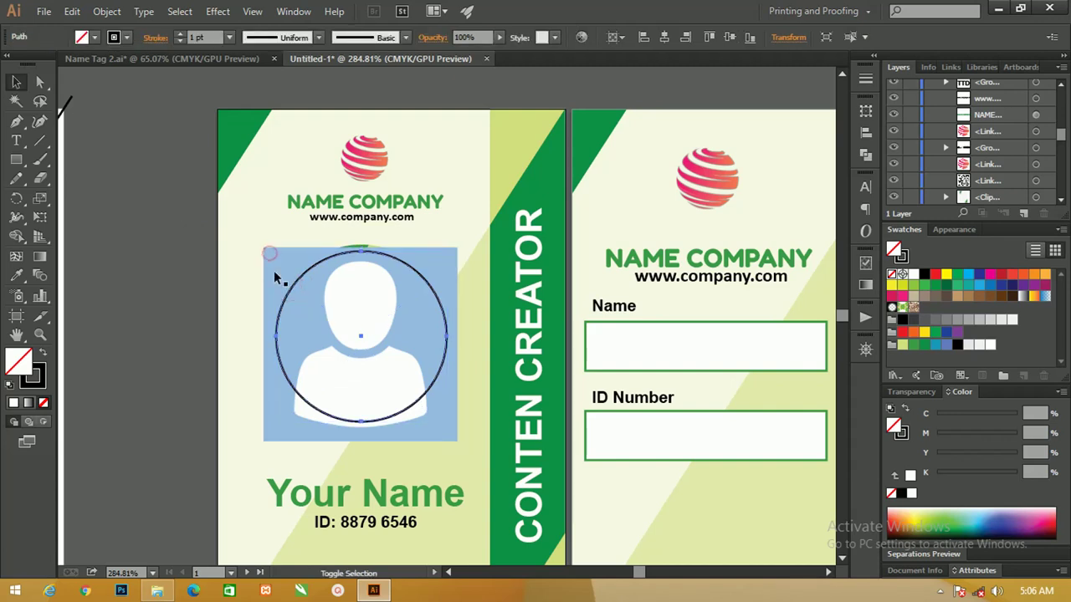
click(273, 273)
shift+click(321, 265)
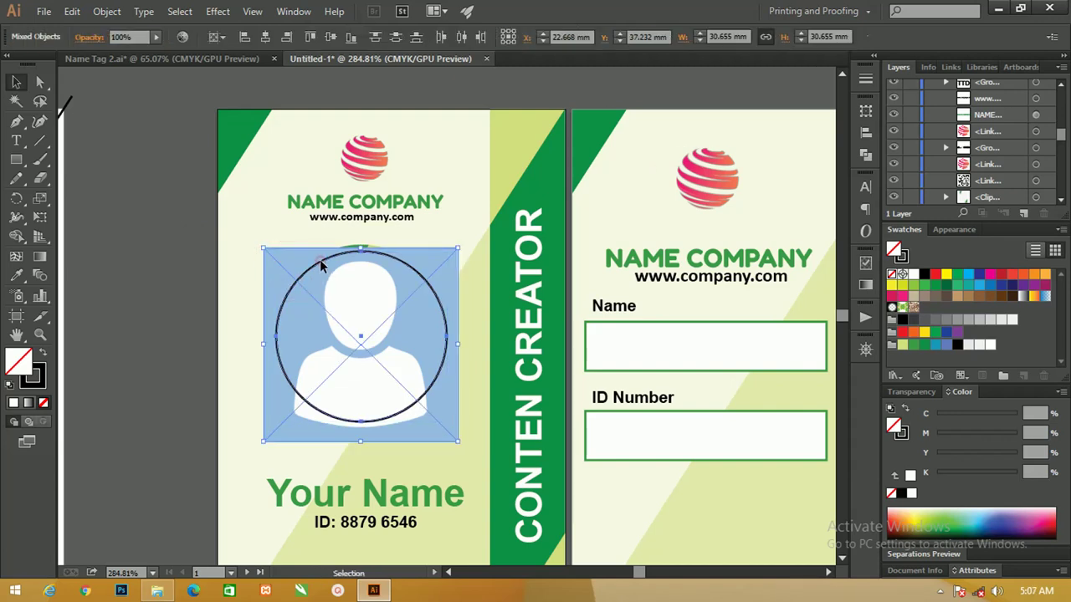
- Centre the avatar on the circle as key object and clip it into the circle
click(216, 36)
click(250, 73)
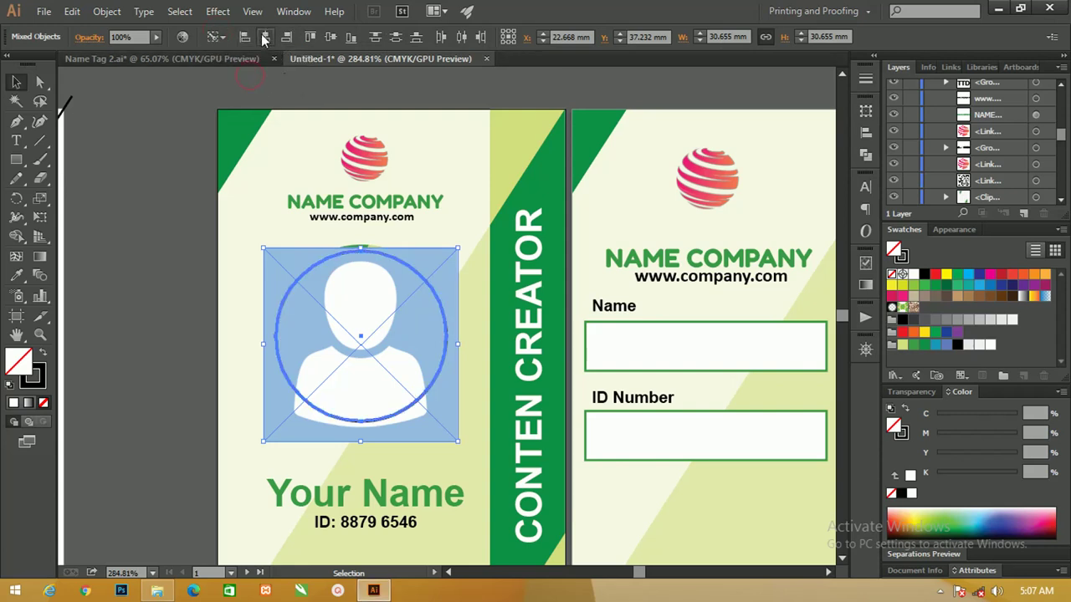
click(265, 37)
right_click(394, 278)
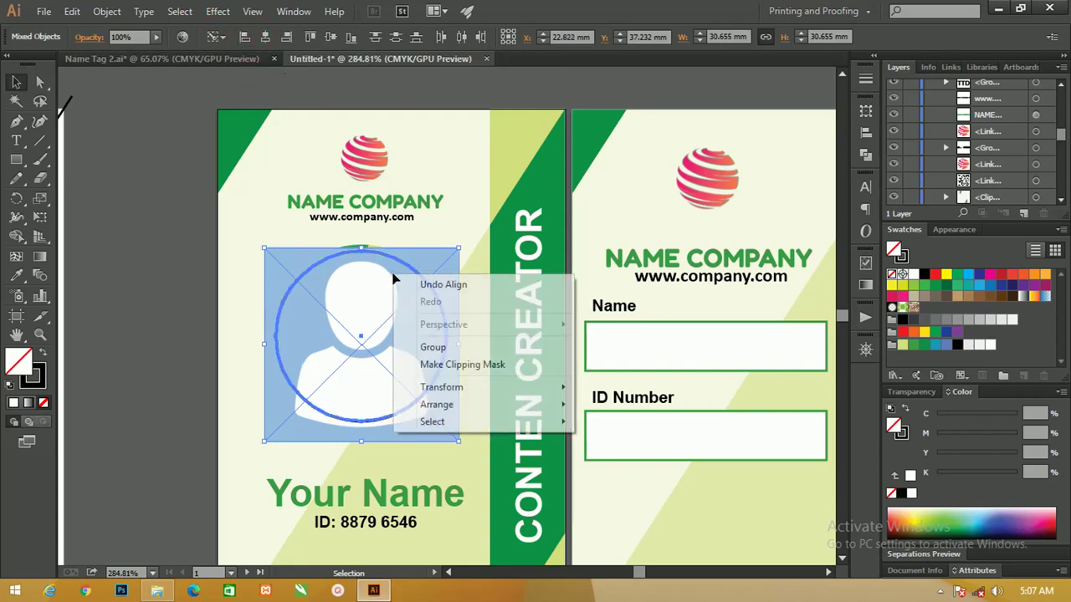
click(446, 363)
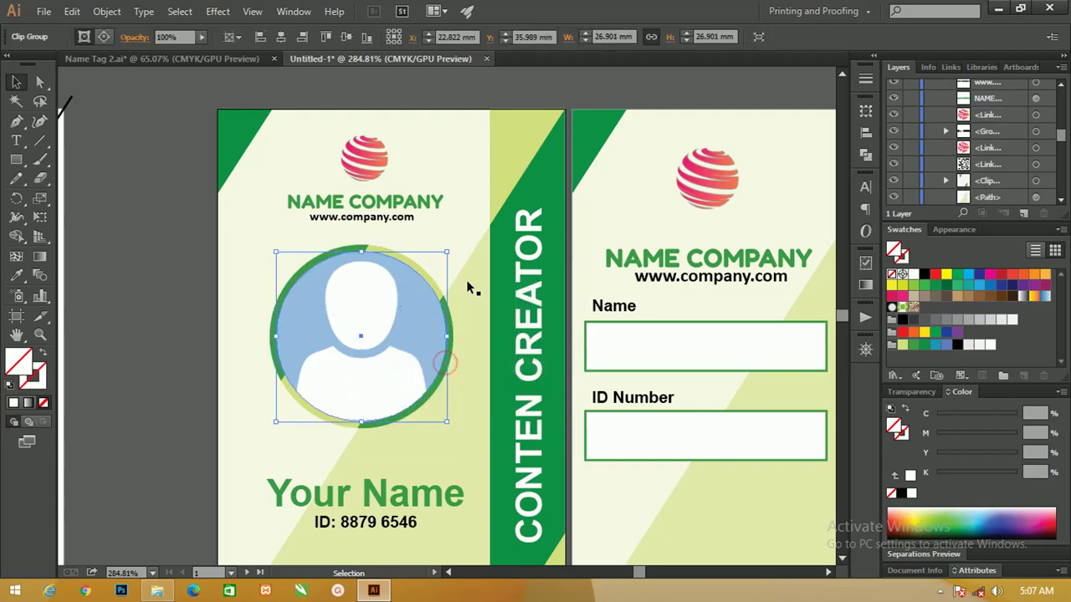
- Zoom in on card 1's photo ring and select its lime arcs
click(141, 199)
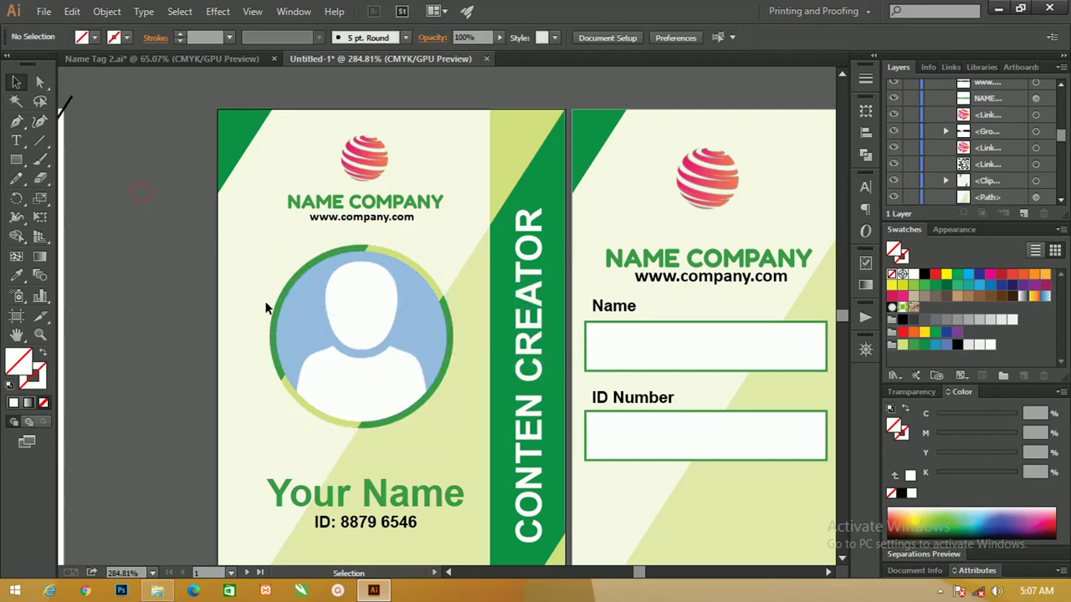
key(z)
alt+click(407, 276)
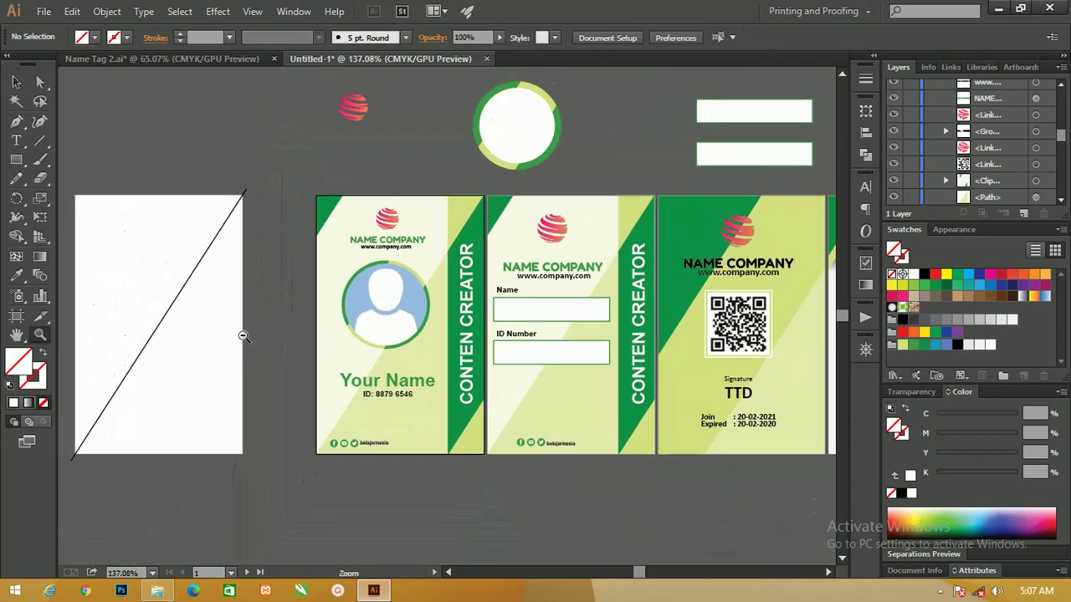
click(359, 301)
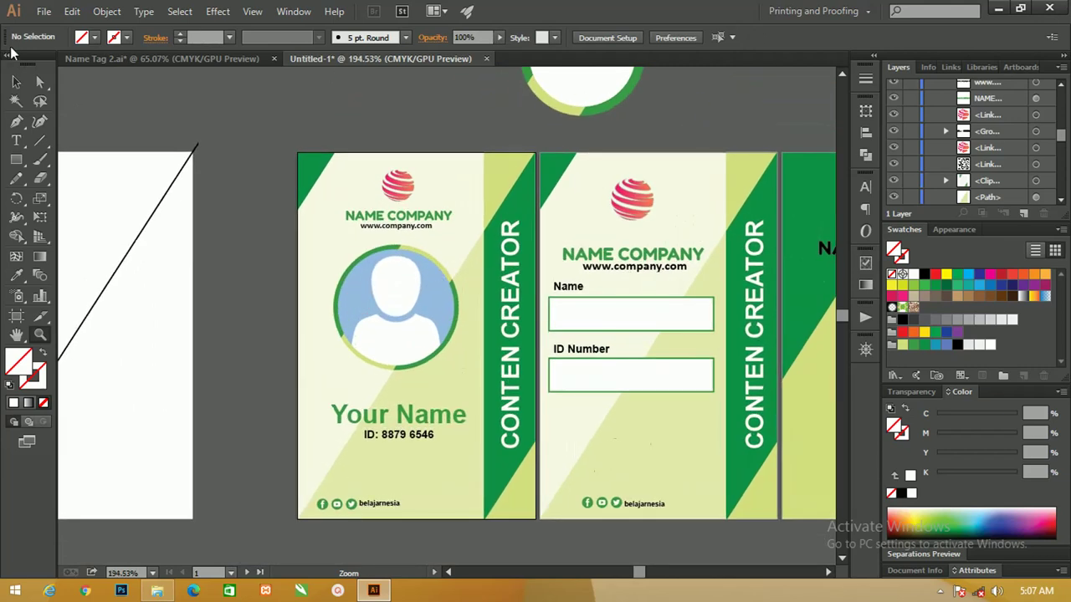
click(15, 80)
click(401, 299)
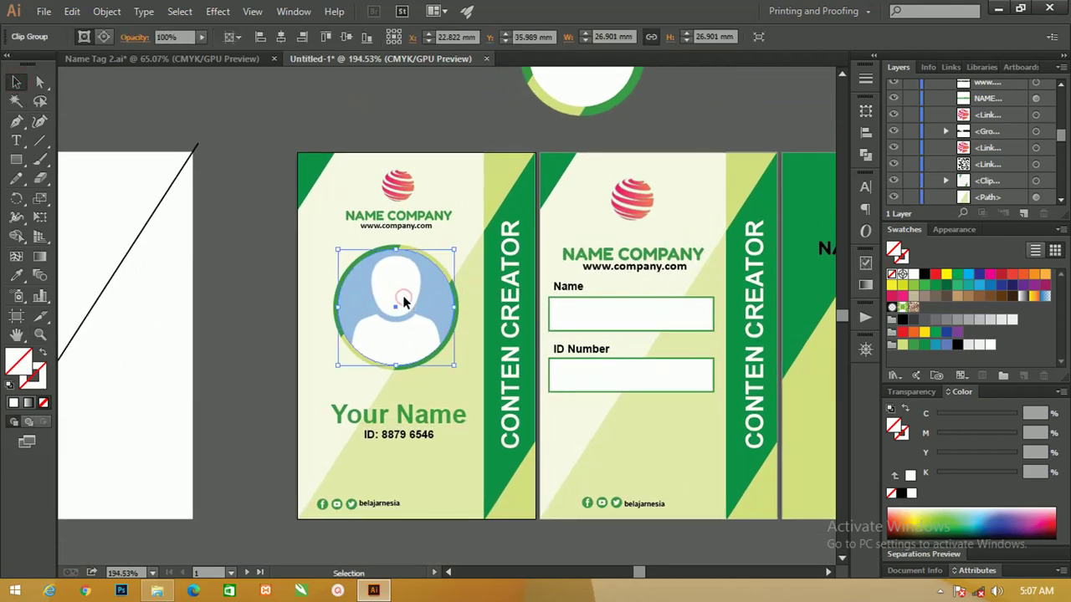
key(ctrl)
ctrl+click(458, 301)
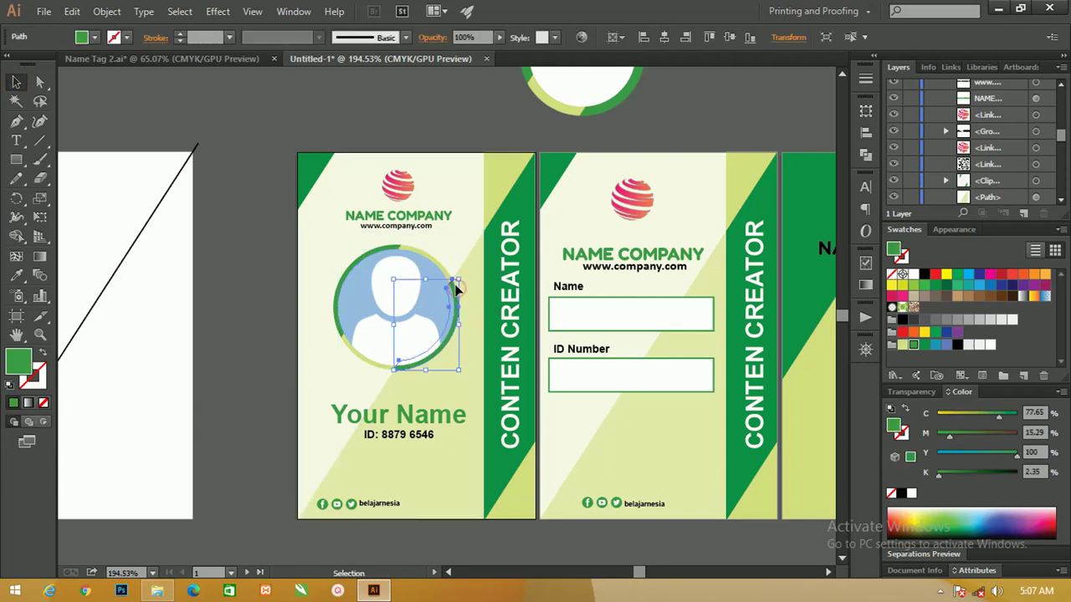
shift+click(440, 270)
shift+click(373, 257)
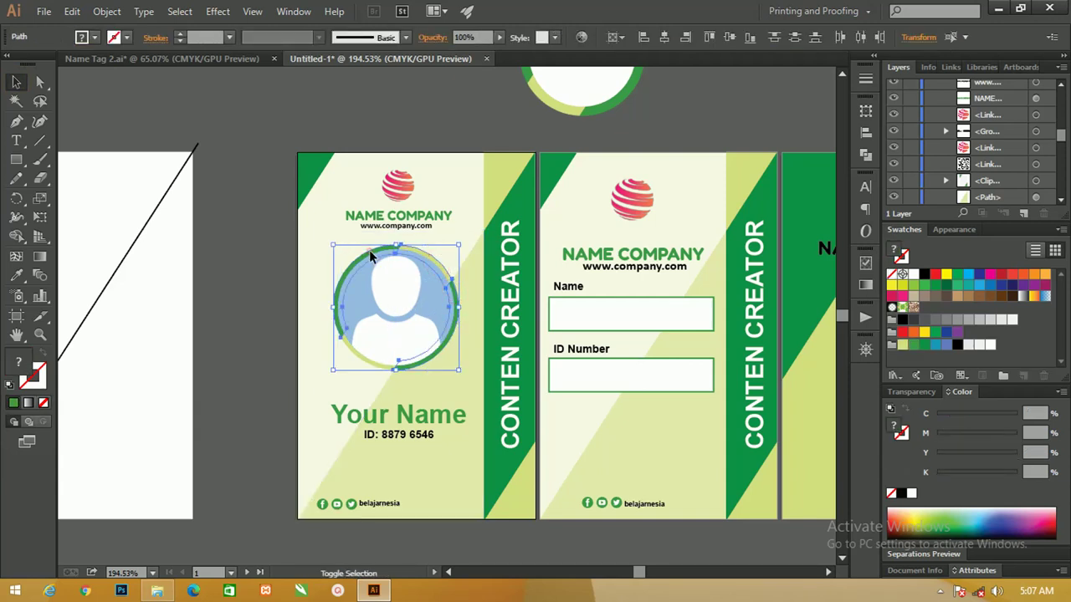
shift+click(354, 352)
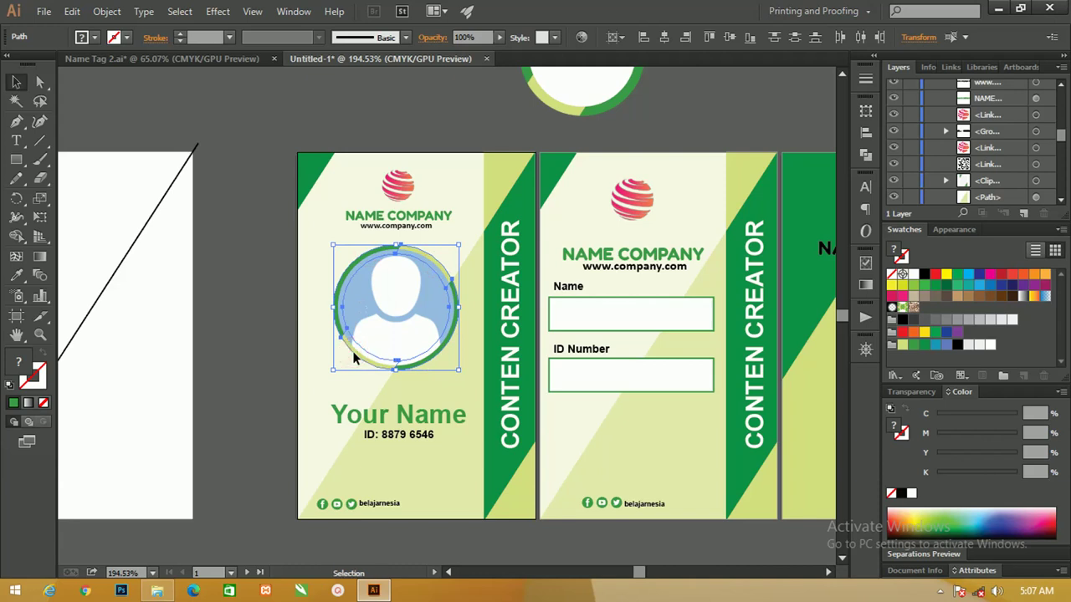
- Bring the lime arcs in front of the green ring and zoom out to all four cards
key(ctrl+shift+bracketright)
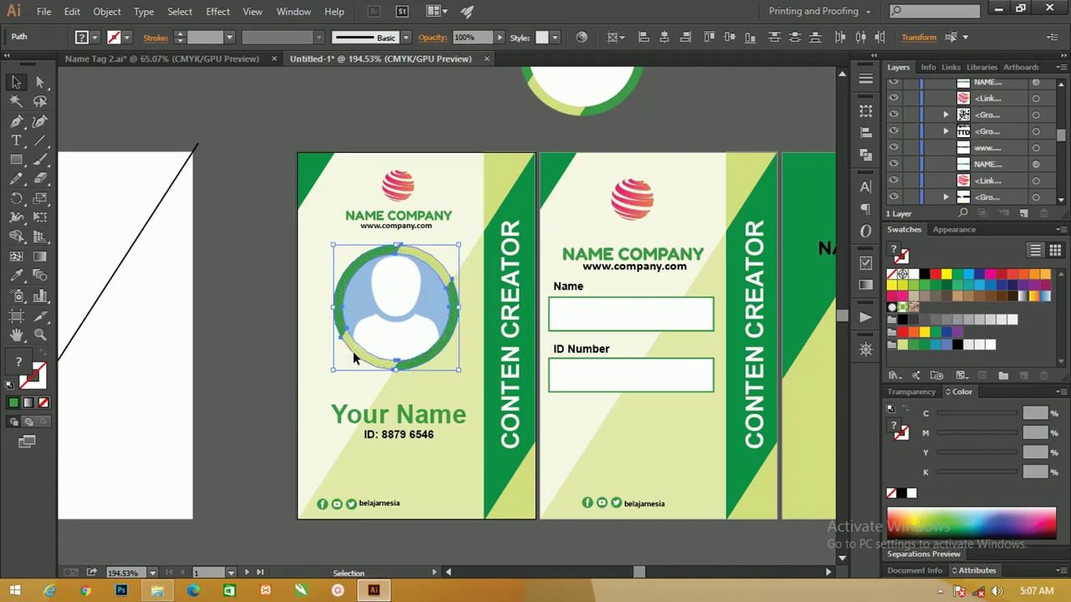
click(241, 227)
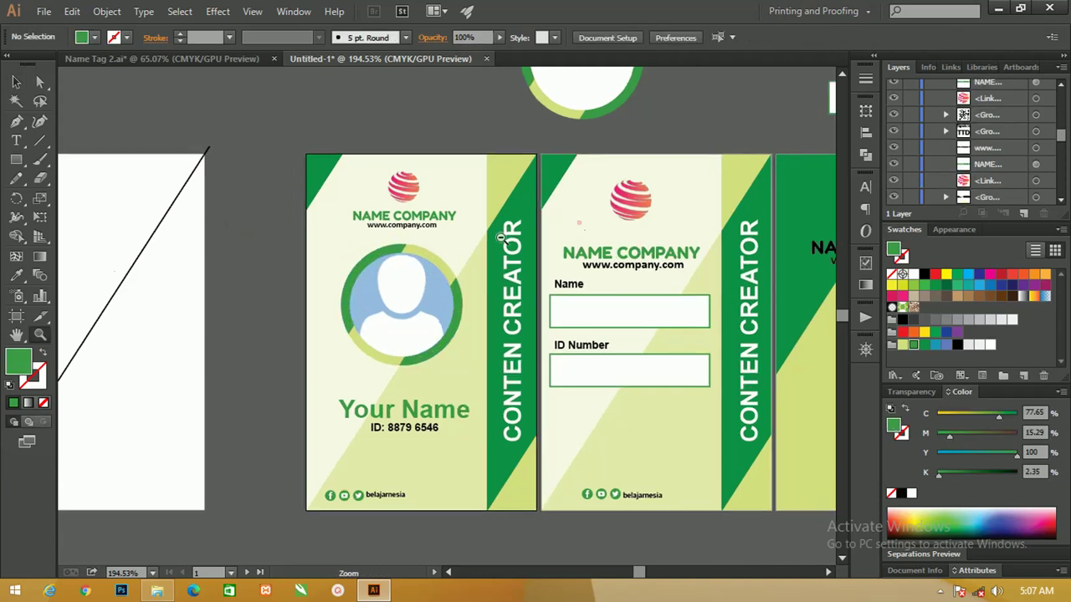
alt+click(402, 285)
mouse_move(465, 261)
mouse_down()
mouse_move(381, 280)
mouse_move(454, 337)
mouse_up()
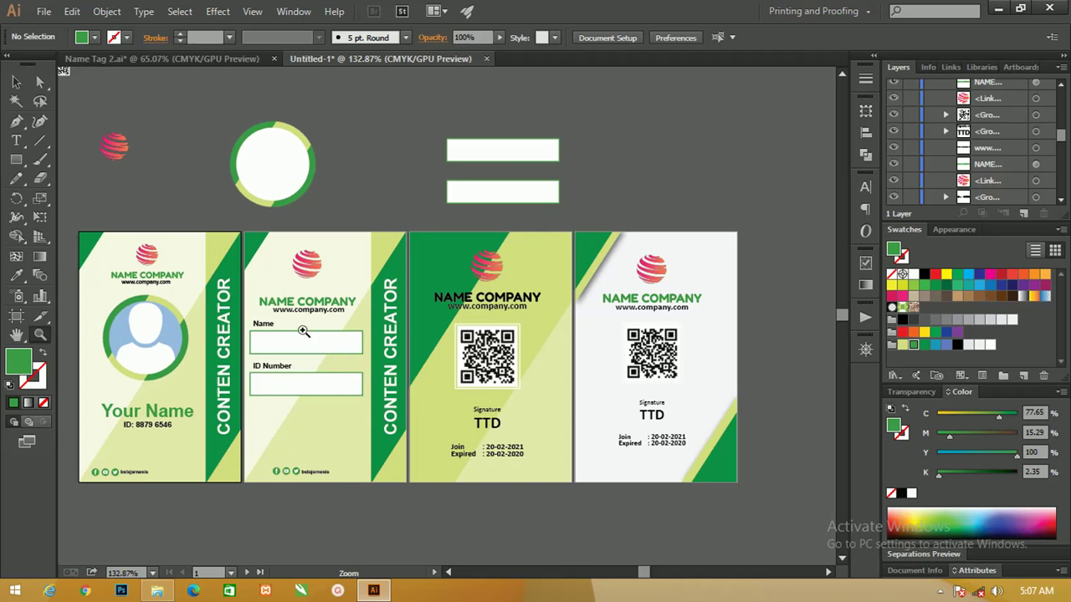
- Nudge card 2's social-icons row to the left
scroll(299, 326, up, 1)
key(v)
click(301, 483)
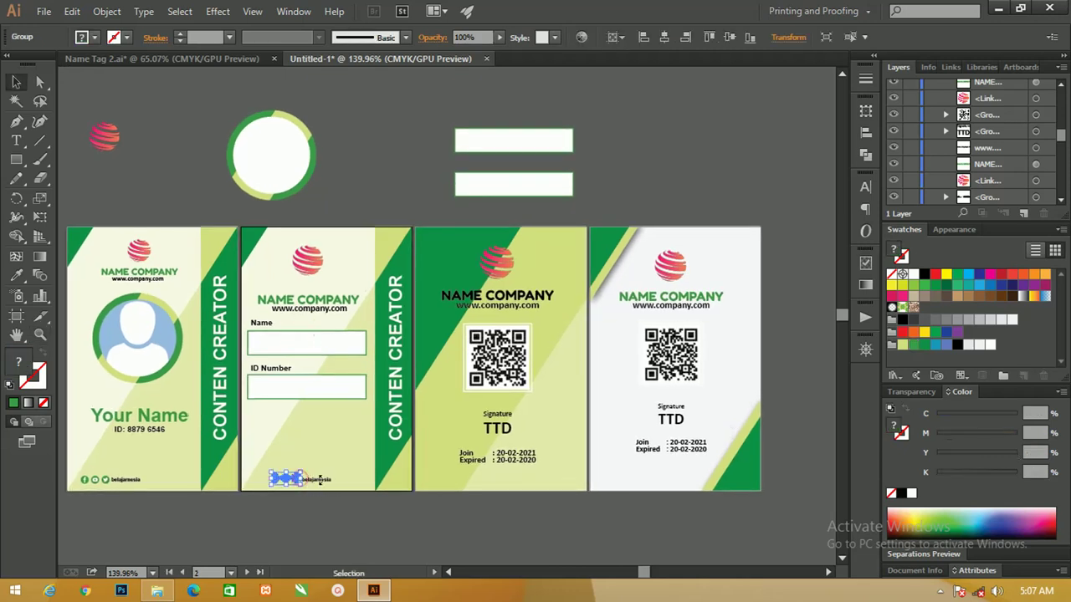
drag(294, 487, 256, 481)
- Scale up card 4's QR code and signature-and-dates block slightly
click(527, 458)
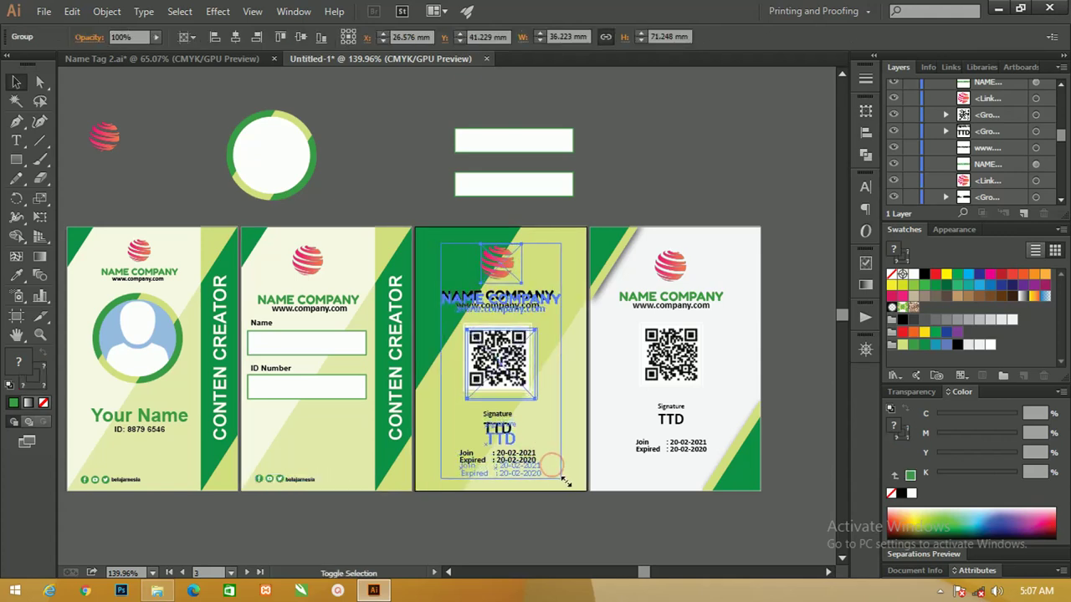
drag(553, 466, 563, 484)
key(ctrl+z)
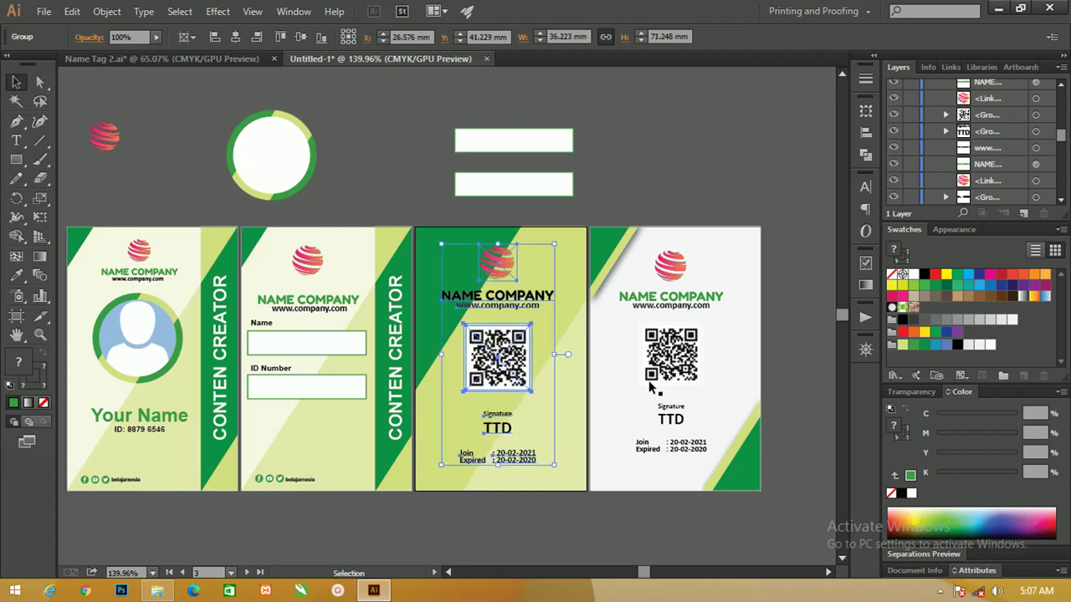
click(666, 378)
shift+click(678, 418)
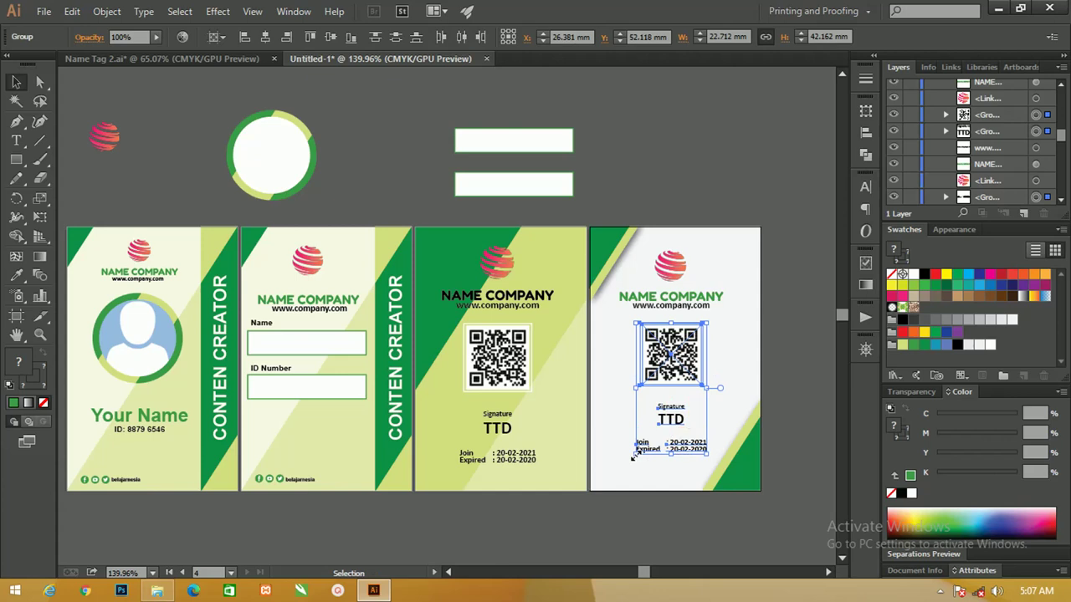
drag(633, 456, 627, 469)
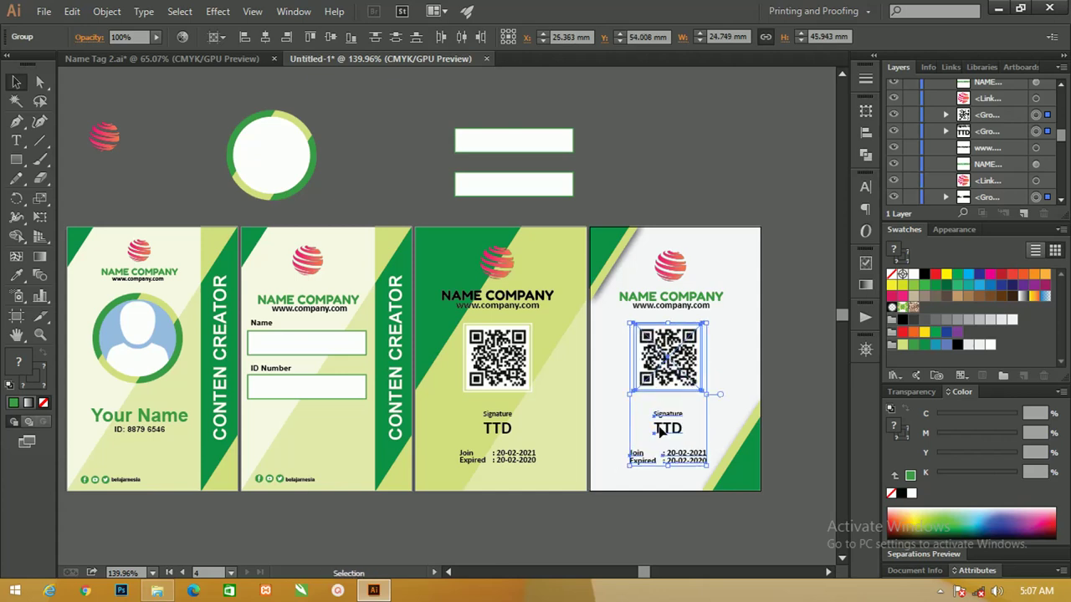
click(705, 174)
drag(628, 241, 658, 206)
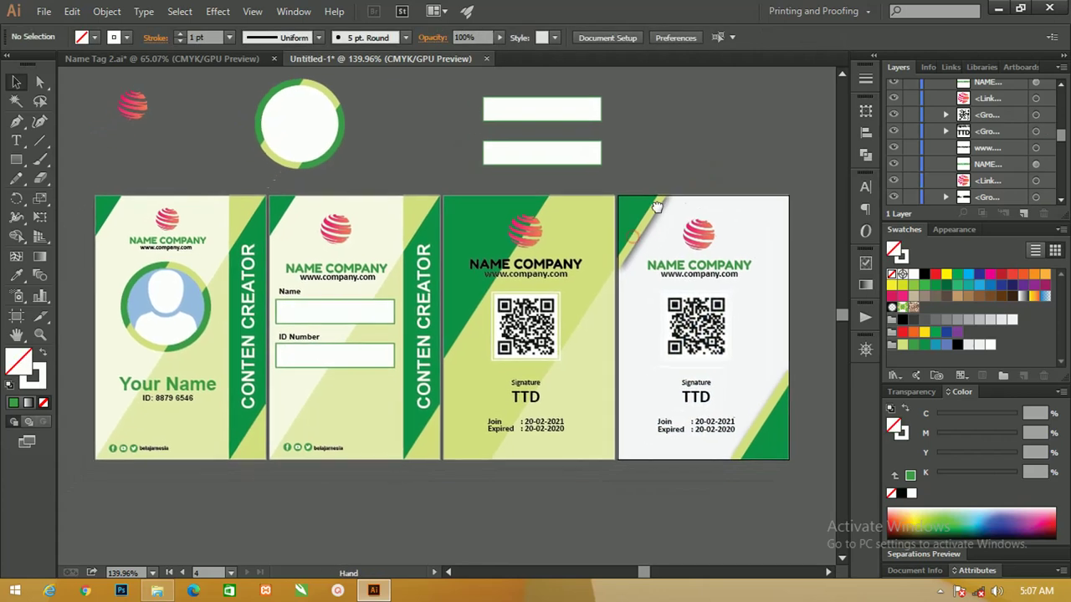